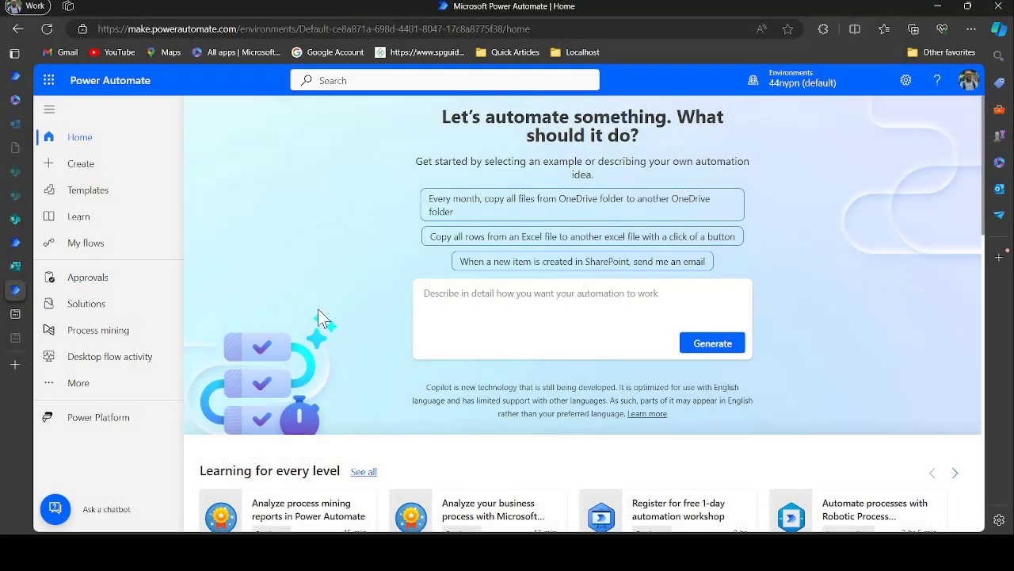
Open the Handbook Flow #002 run and look over its trigger, response and Java branch steps
left_click(15, 244)
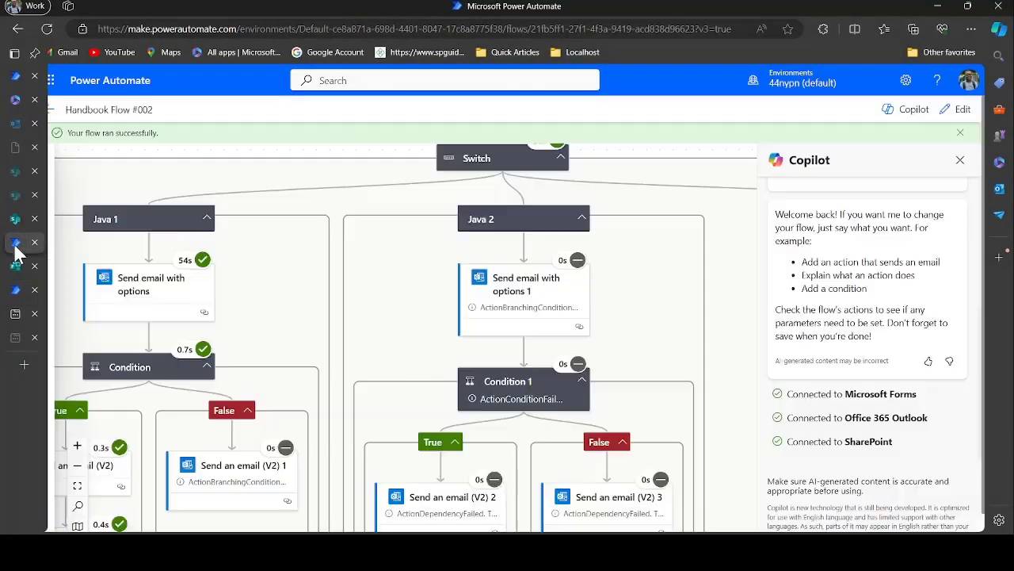
left_click_drag(397, 295, 418, 563)
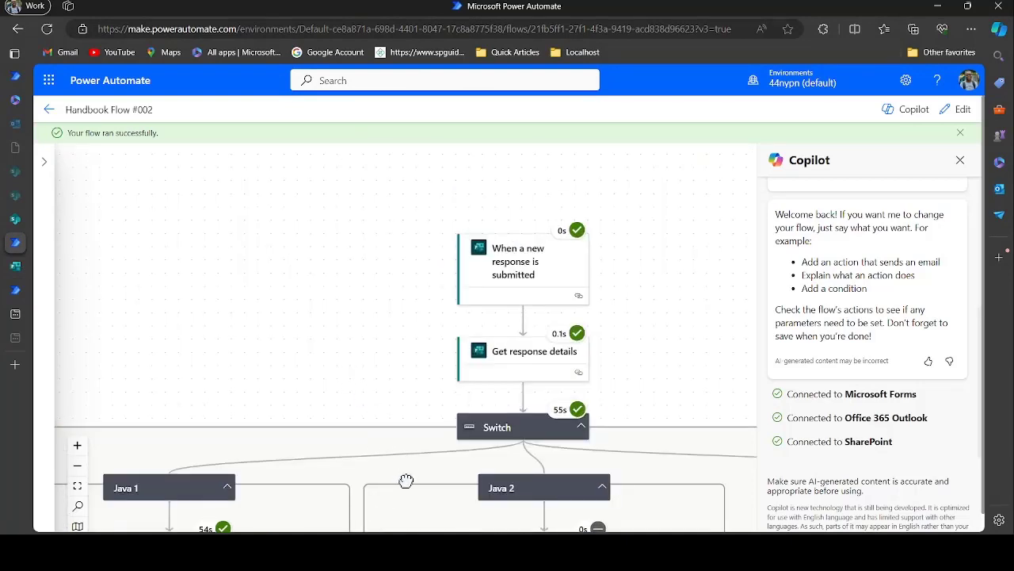
left_click_drag(405, 477, 421, 277)
left_click_drag(414, 387, 399, 557)
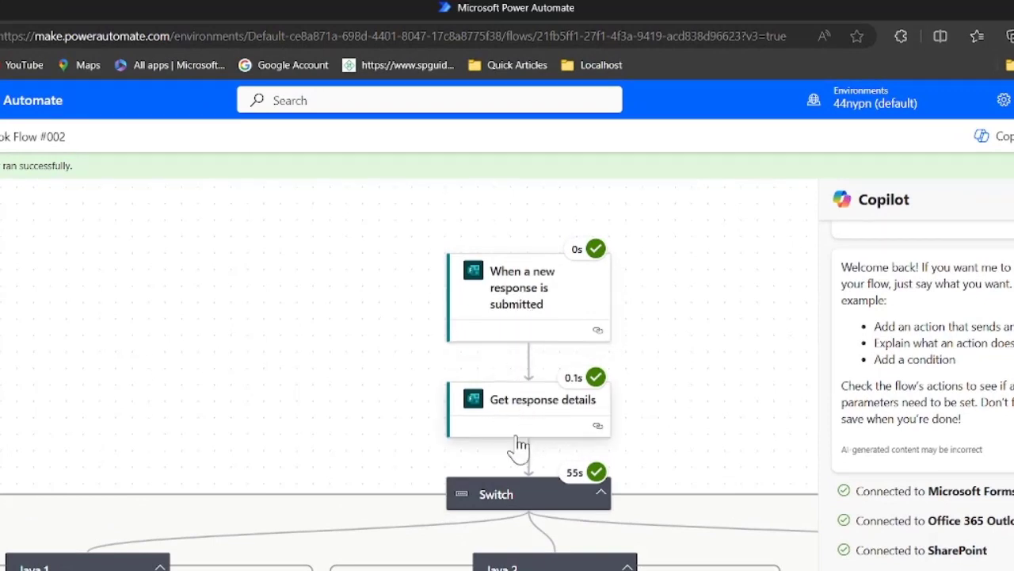
scroll(366, 446, "down", 1)
scroll(366, 446, "down", 1)
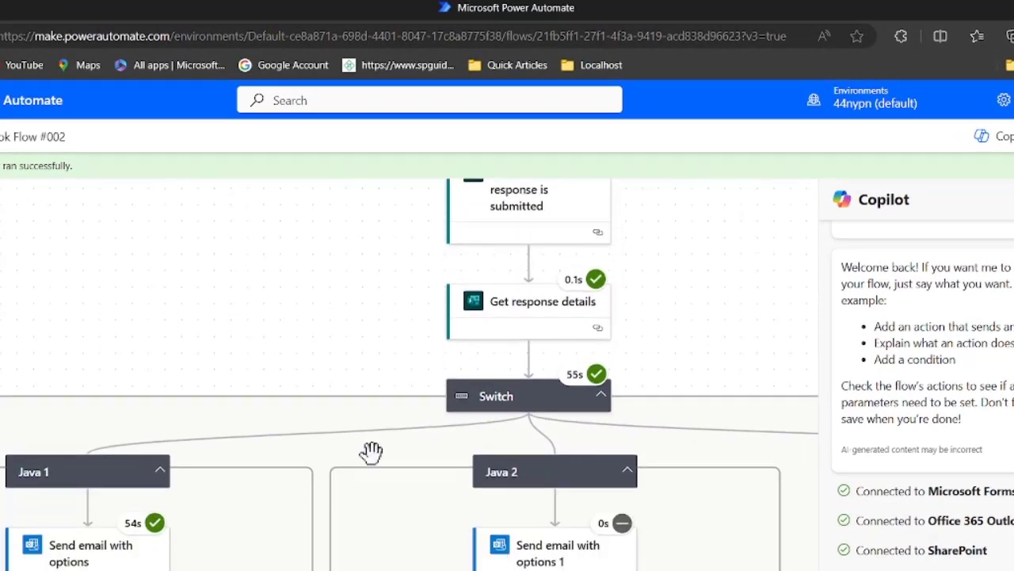
Inspect the Switch step's run details, then view the Condition's True/False branches
left_click(490, 408)
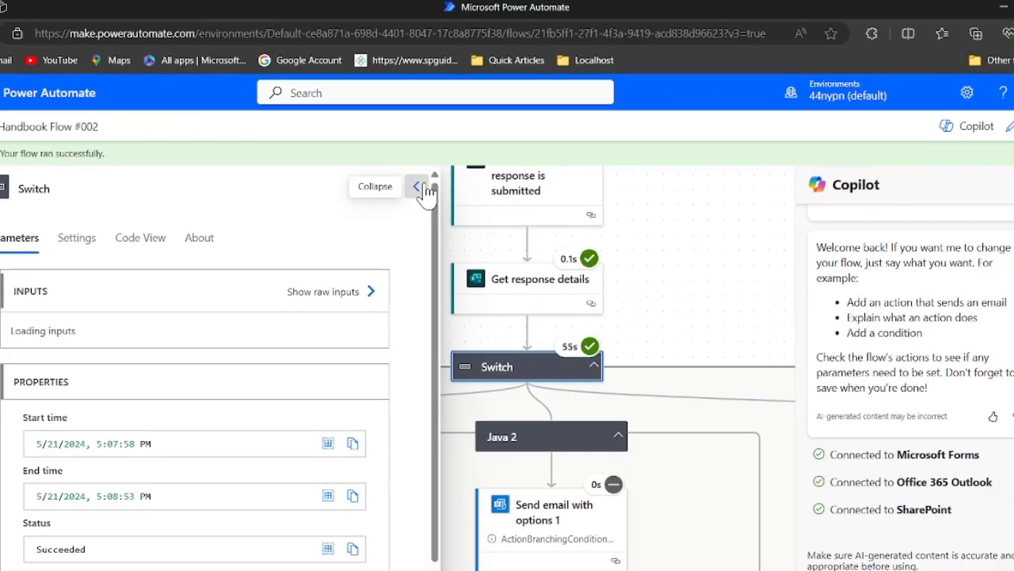
left_click(410, 202)
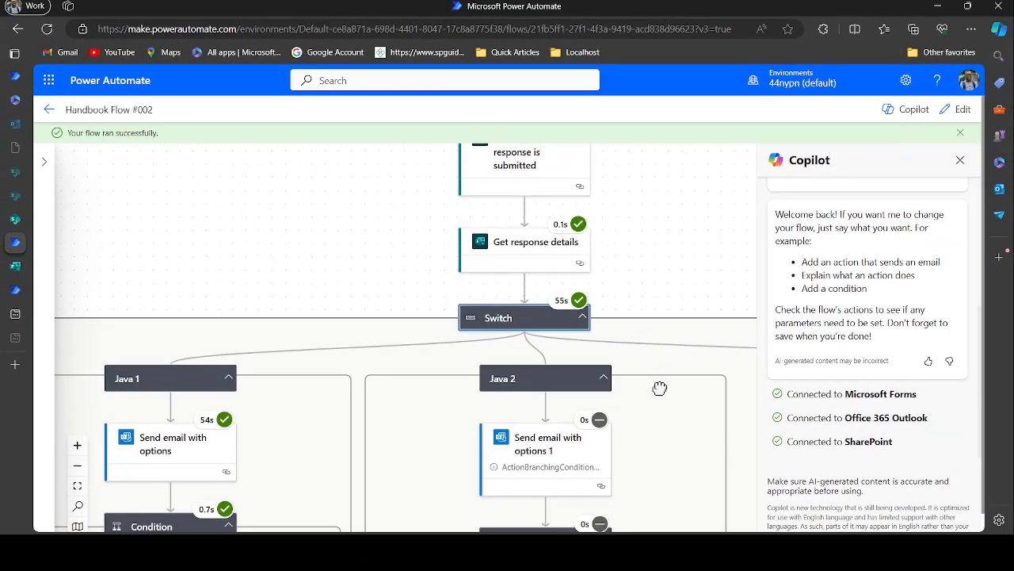
left_click_drag(658, 387, 671, 274)
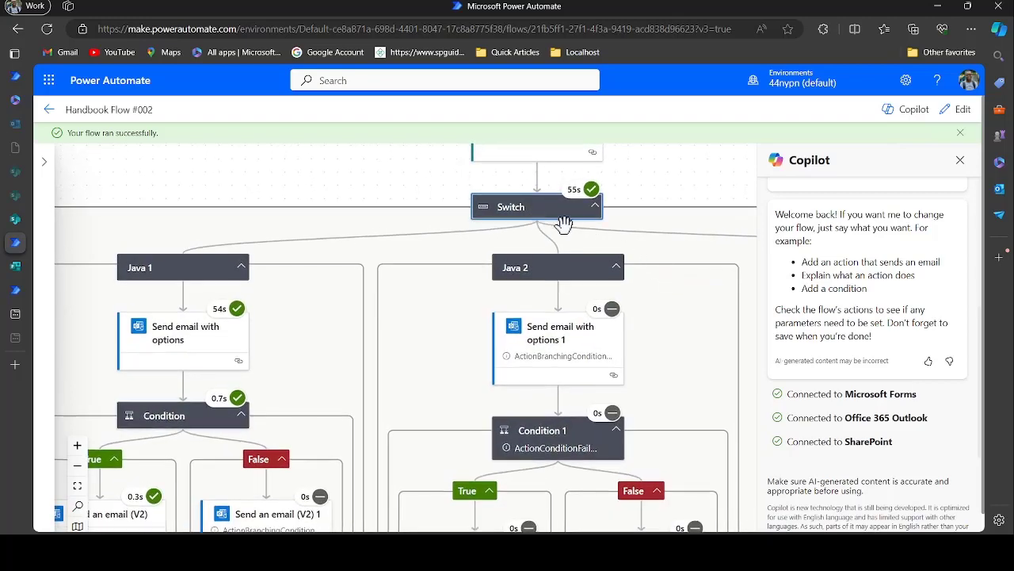
left_click_drag(504, 341, 476, 303)
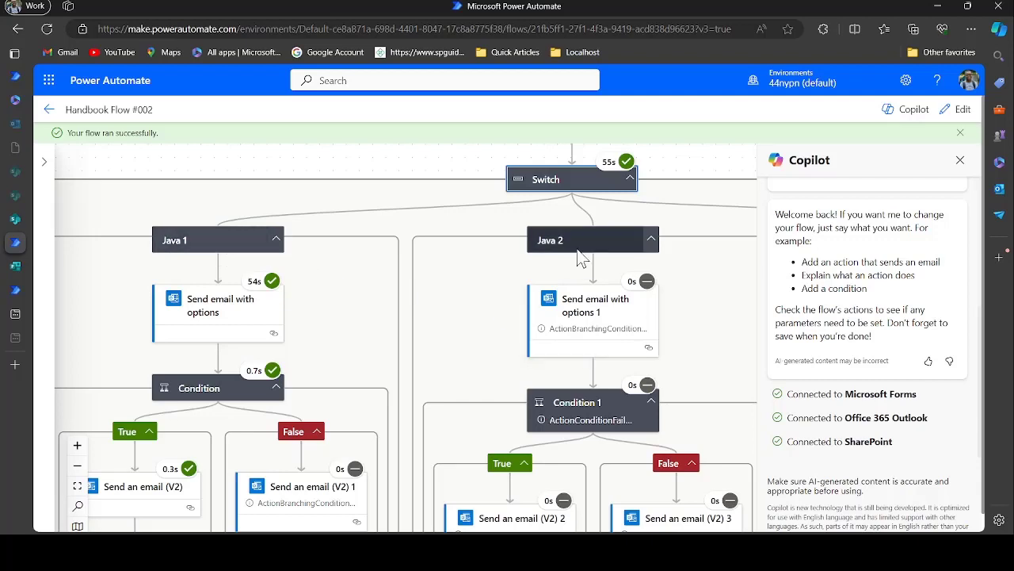
left_click_drag(400, 357, 369, 451)
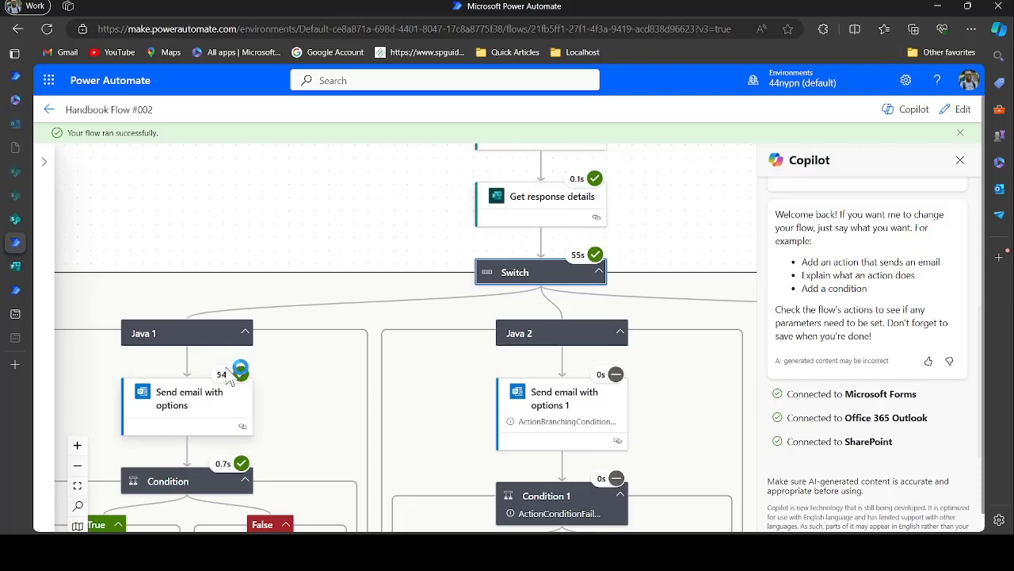
left_click_drag(355, 367, 428, 209)
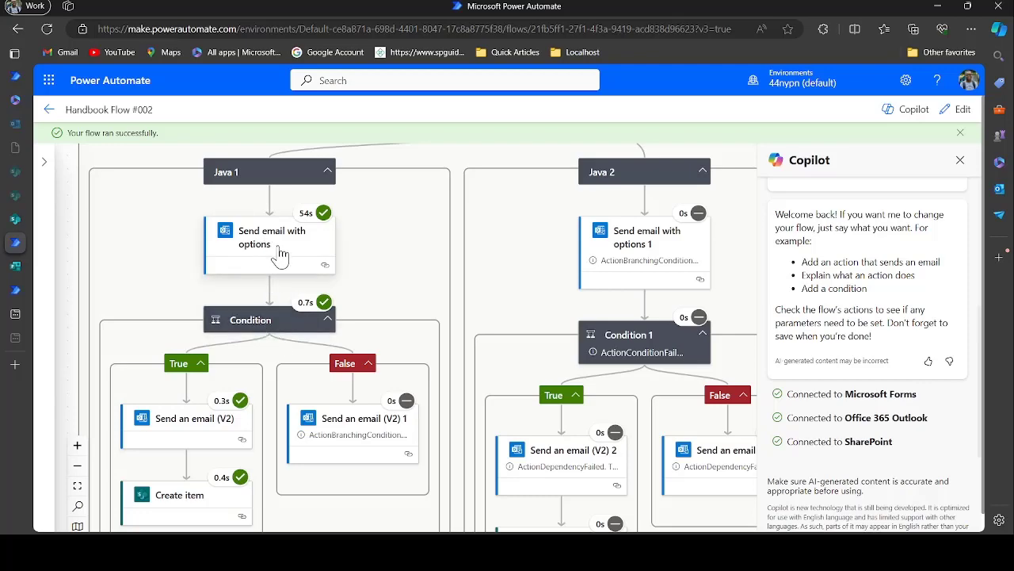
Review the email and Create item steps under Condition and Condition 1, then go to the SharePoint Handbook Approvals list
scroll(289, 368, "down", 3)
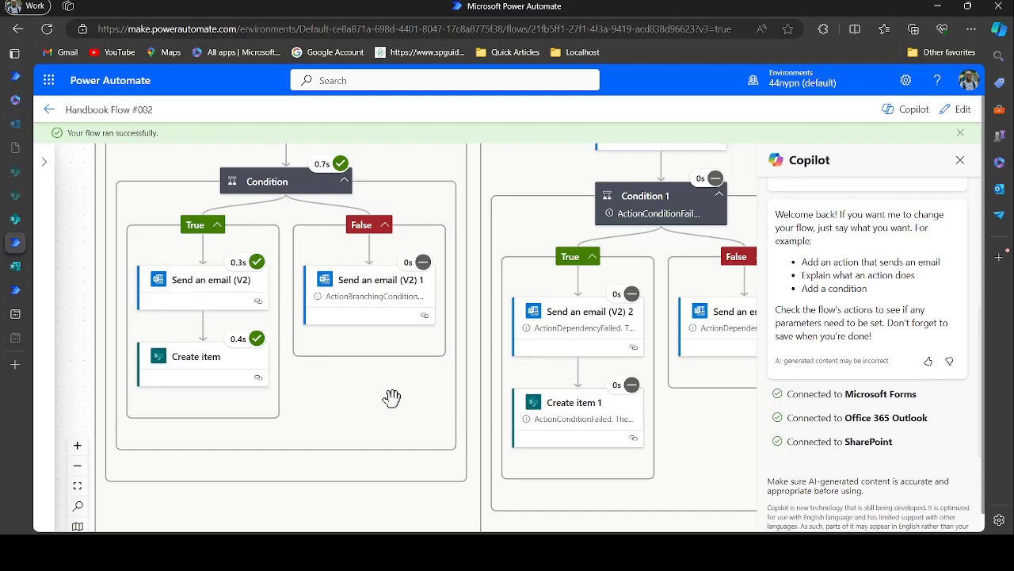
mouse_move(392, 400)
left_mouse_down()
mouse_move(392, 410)
mouse_move(391, 401)
left_mouse_up()
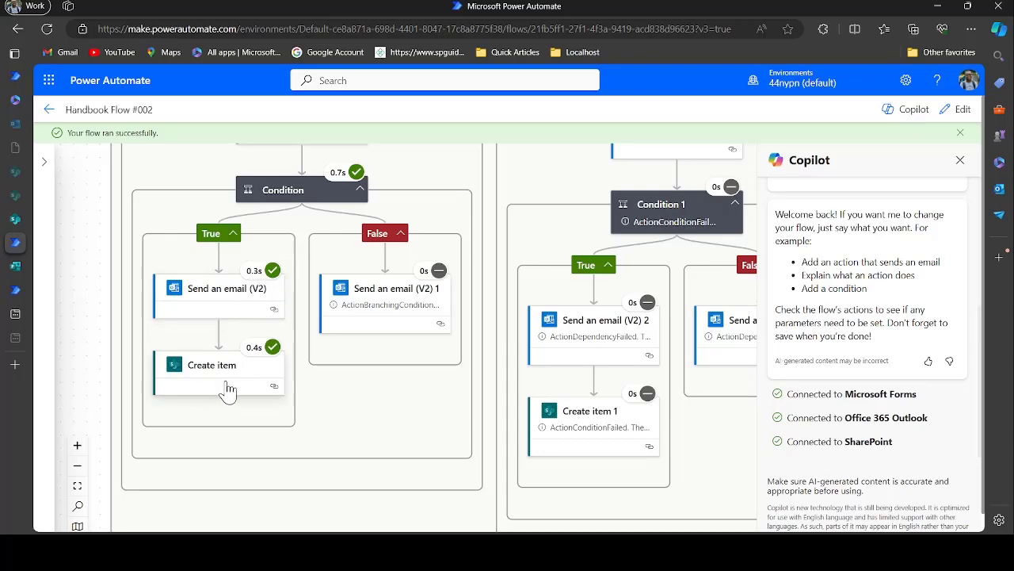
left_click_drag(371, 406, 155, 437)
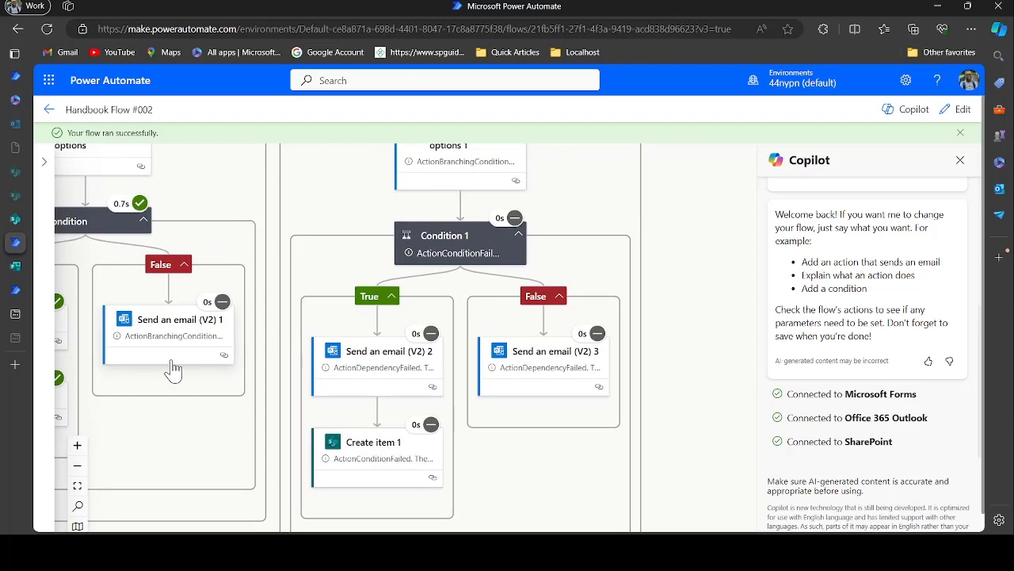
left_click_drag(333, 254, 324, 385)
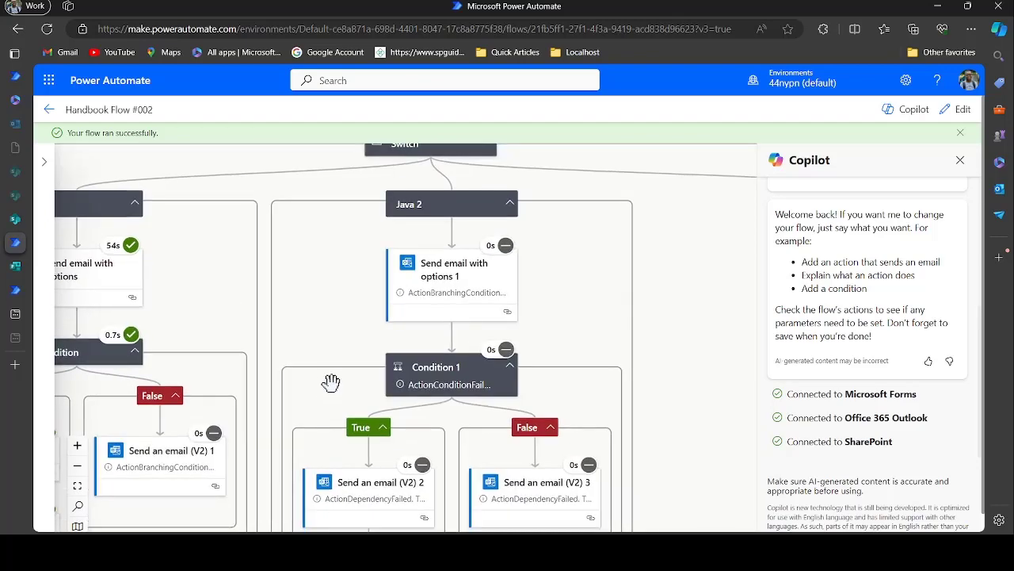
left_click_drag(383, 321, 405, 259)
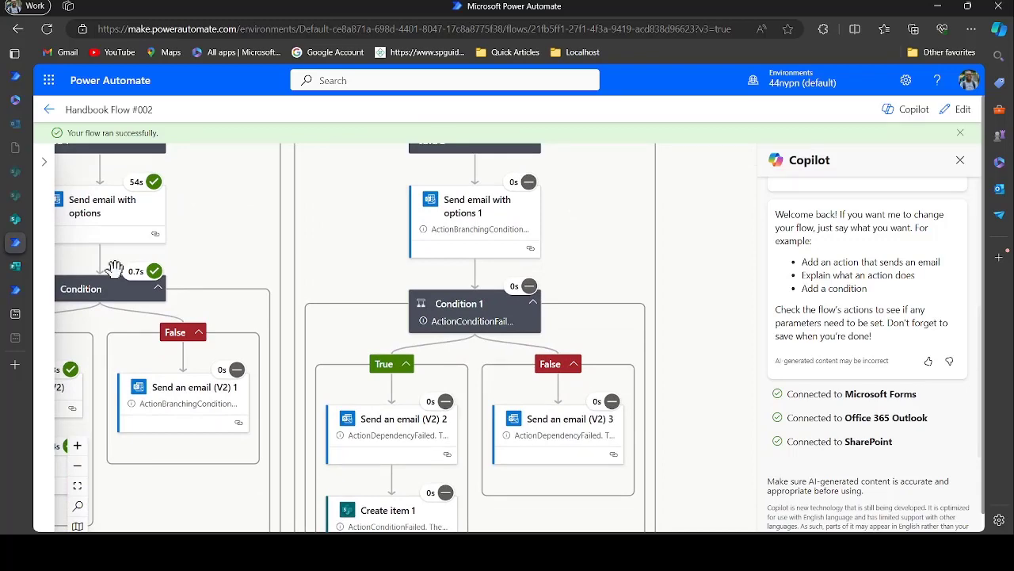
left_click(21, 223)
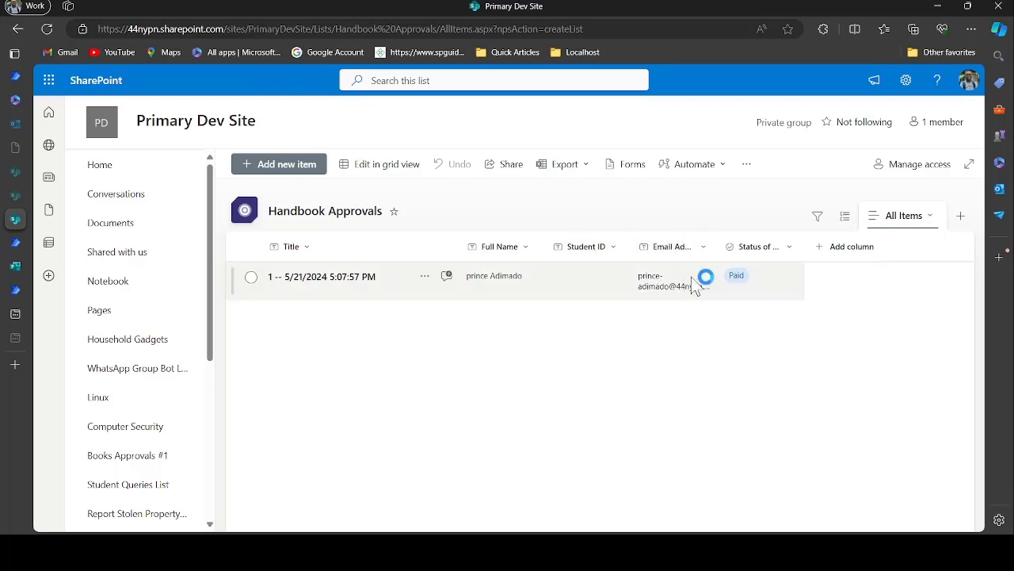
Confirm the Status of Payment column offers Paid and Not Paid, closing its settings unchanged
left_click(791, 252)
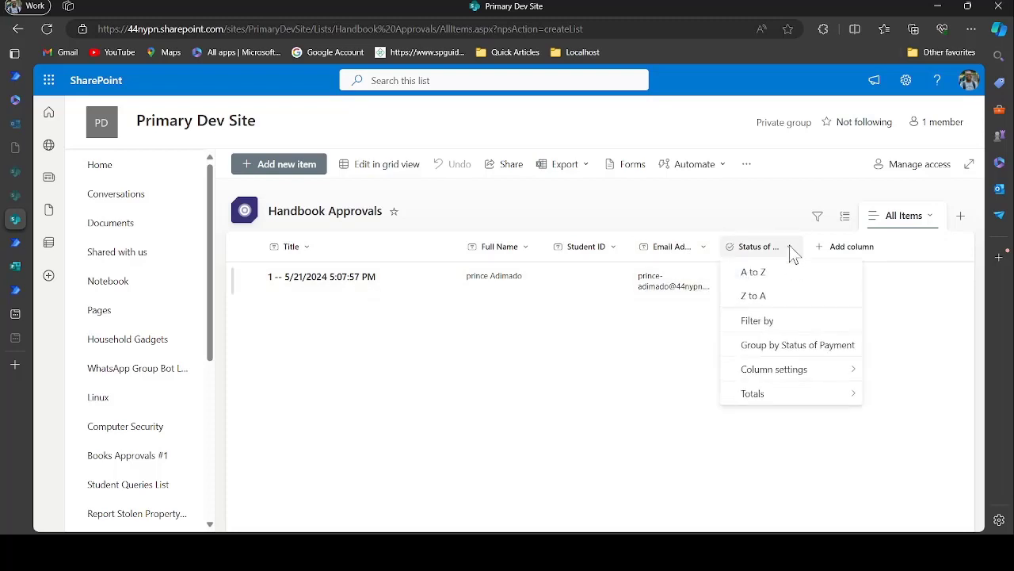
mouse_move(795, 383)
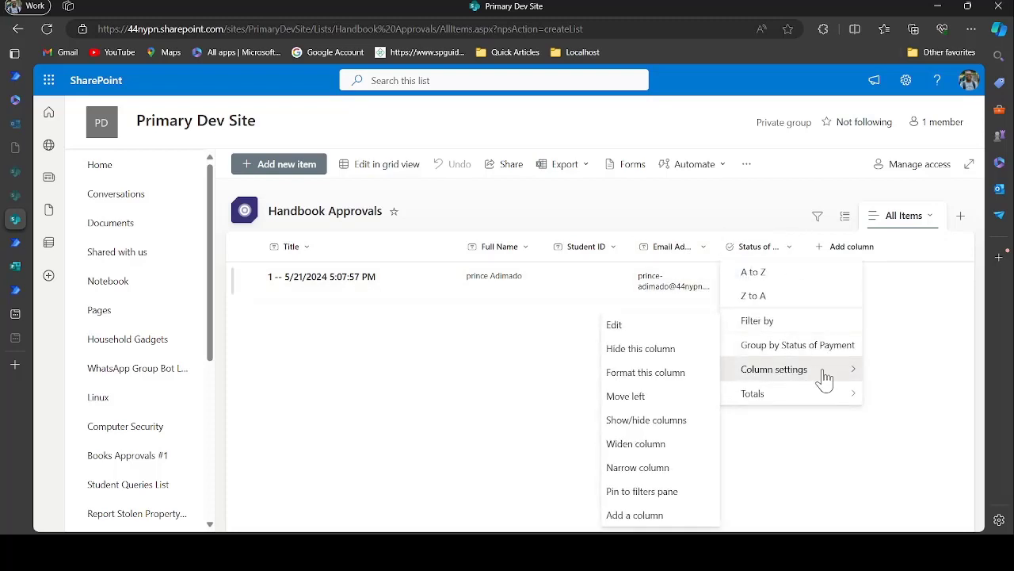
left_click(676, 325)
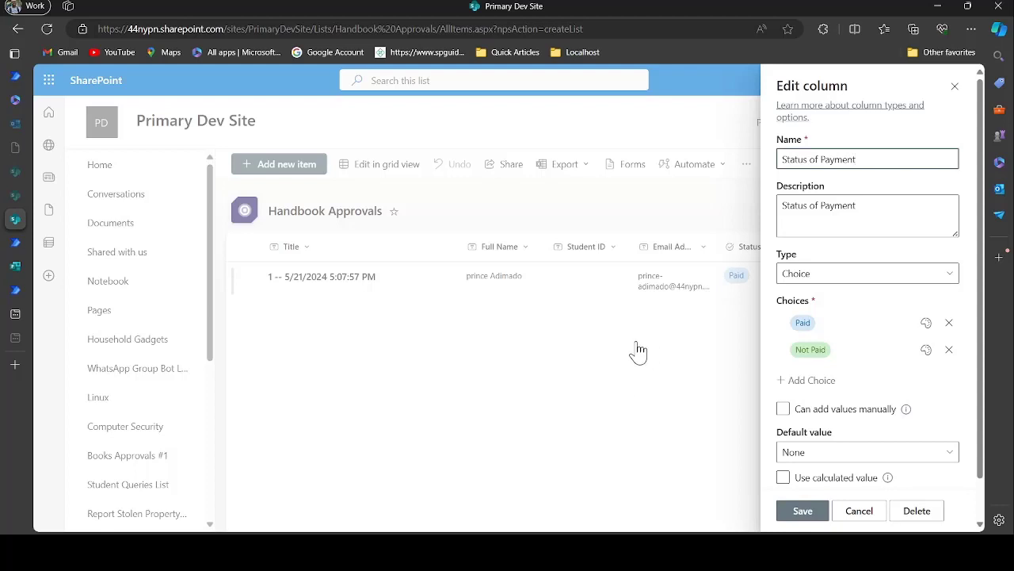
left_click(955, 87)
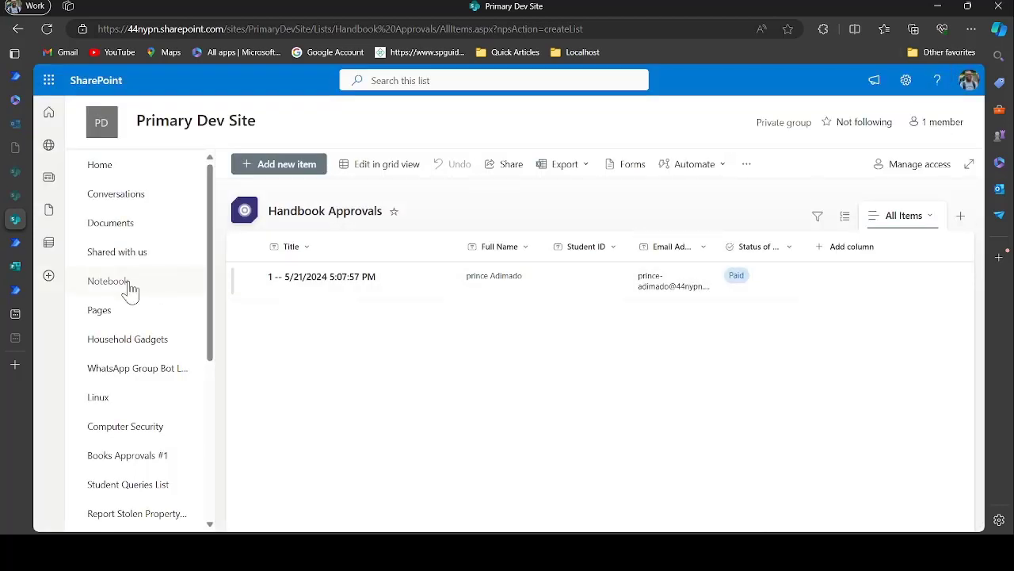
left_click(16, 292)
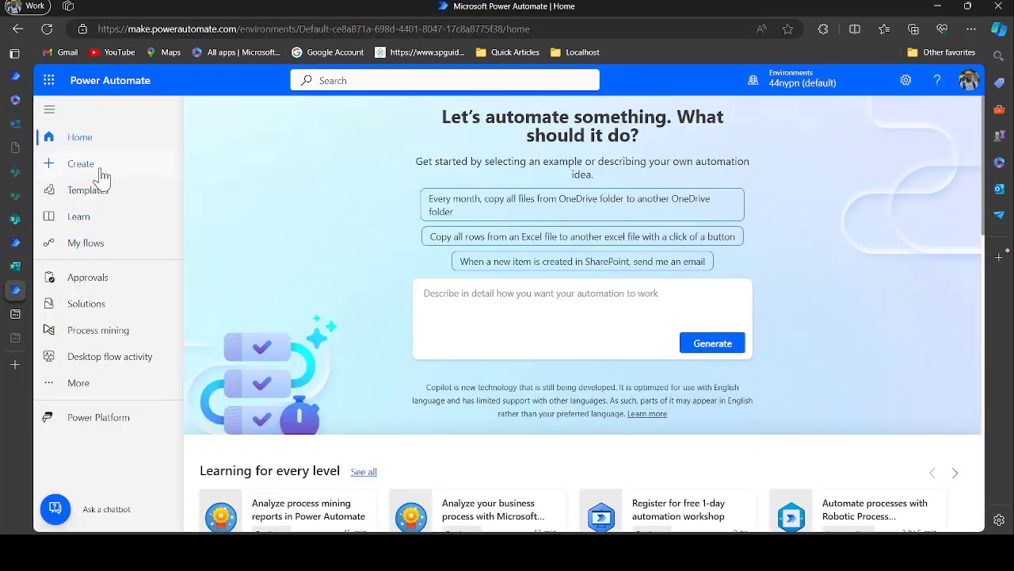
Start an automated cloud flow named Lecture Note Flow #003 with the Forms 'When a new response is submitted' trigger
left_click(87, 163)
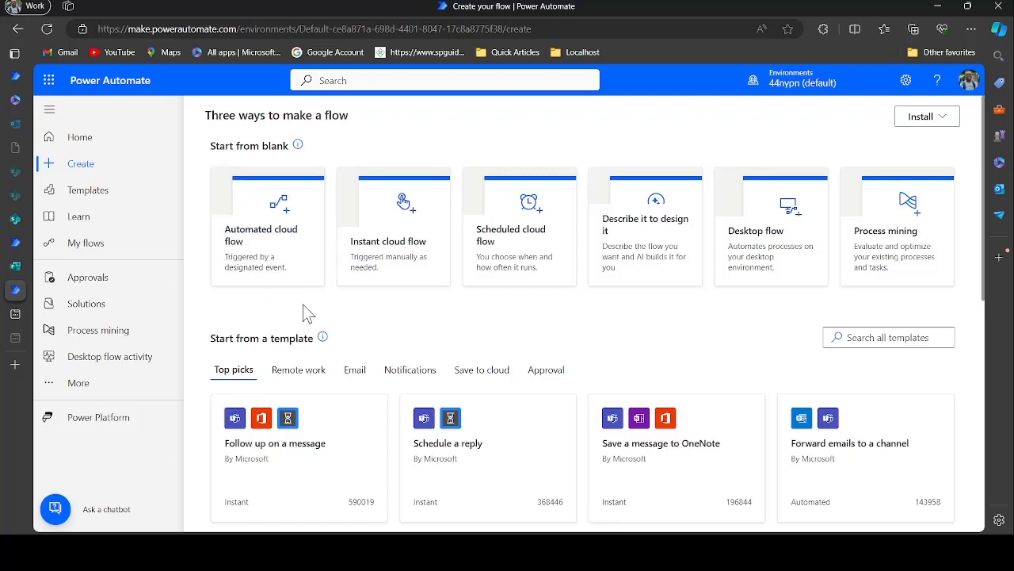
left_click(267, 231)
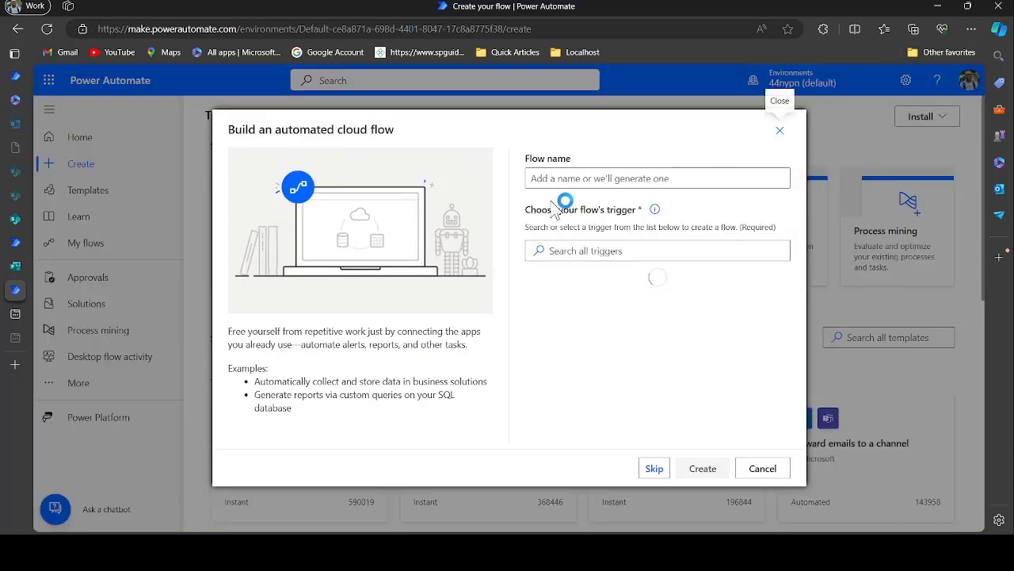
left_click(590, 178)
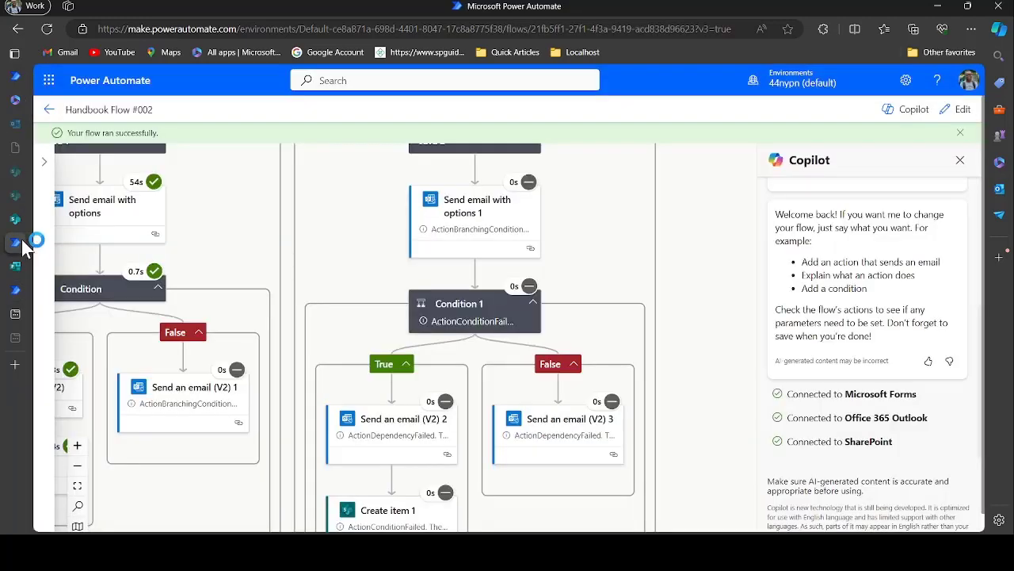
left_click(15, 242)
left_click(15, 290)
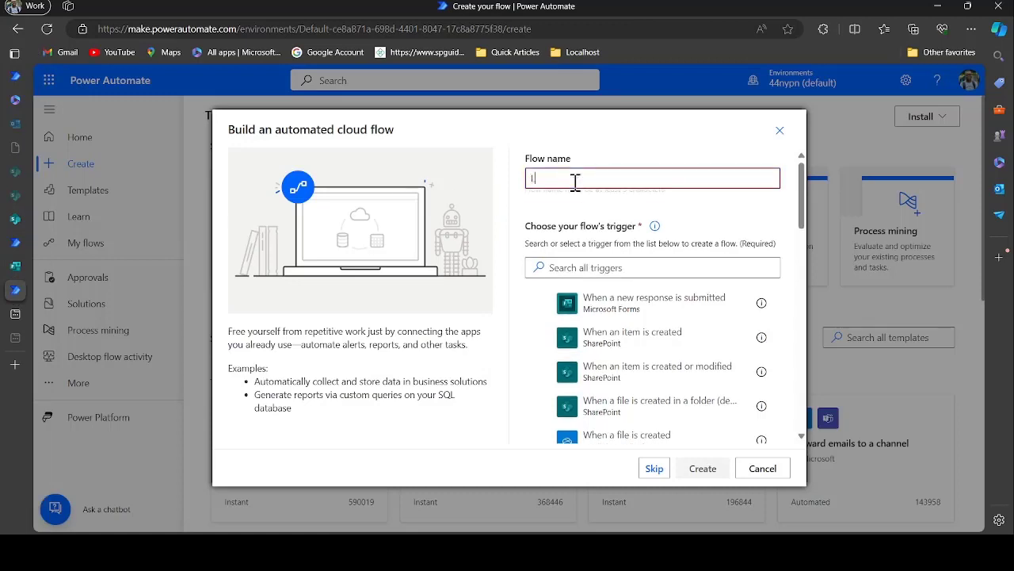
type("Lecture Note Flow #003")
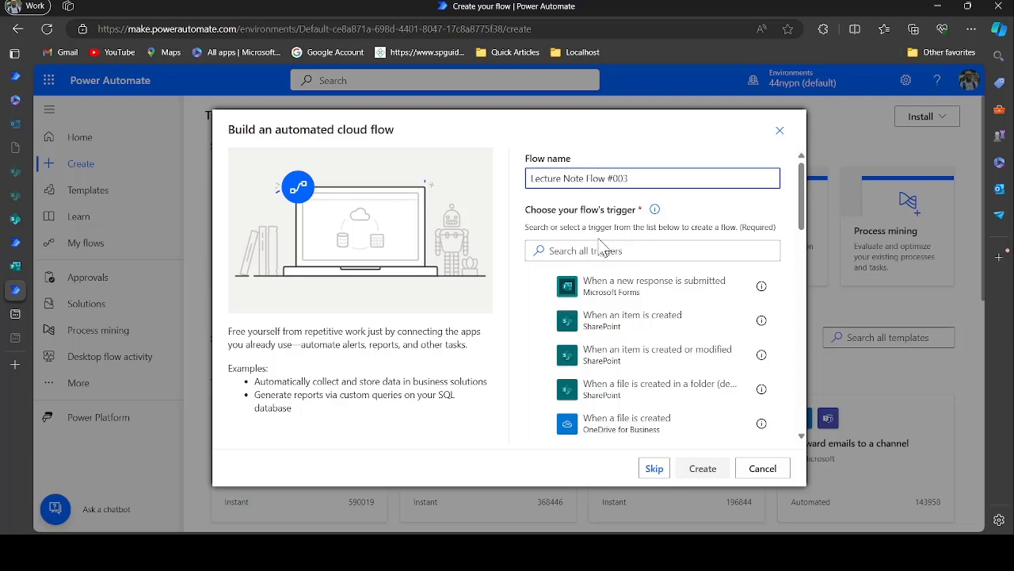
left_click(619, 290)
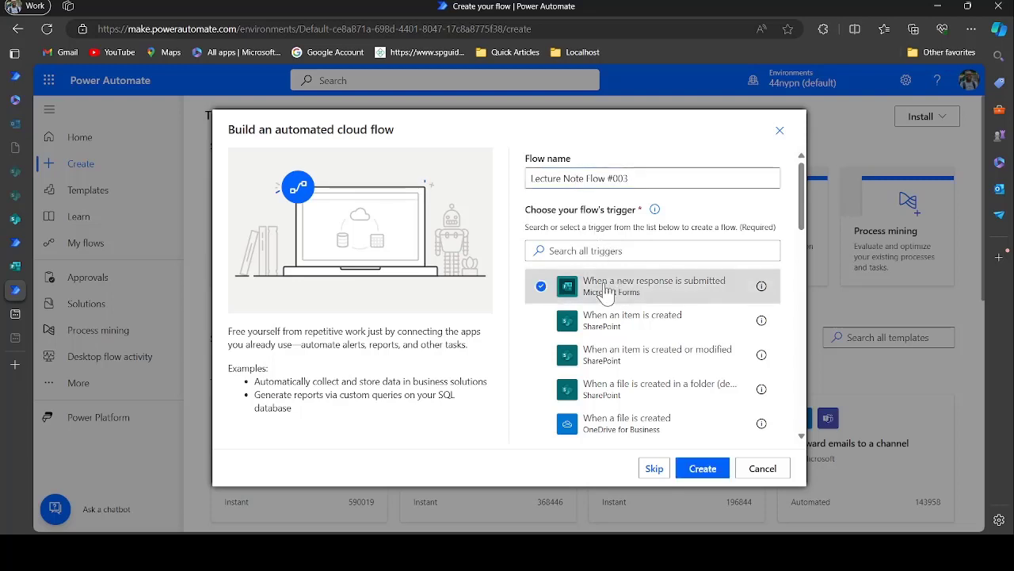
left_click(16, 266)
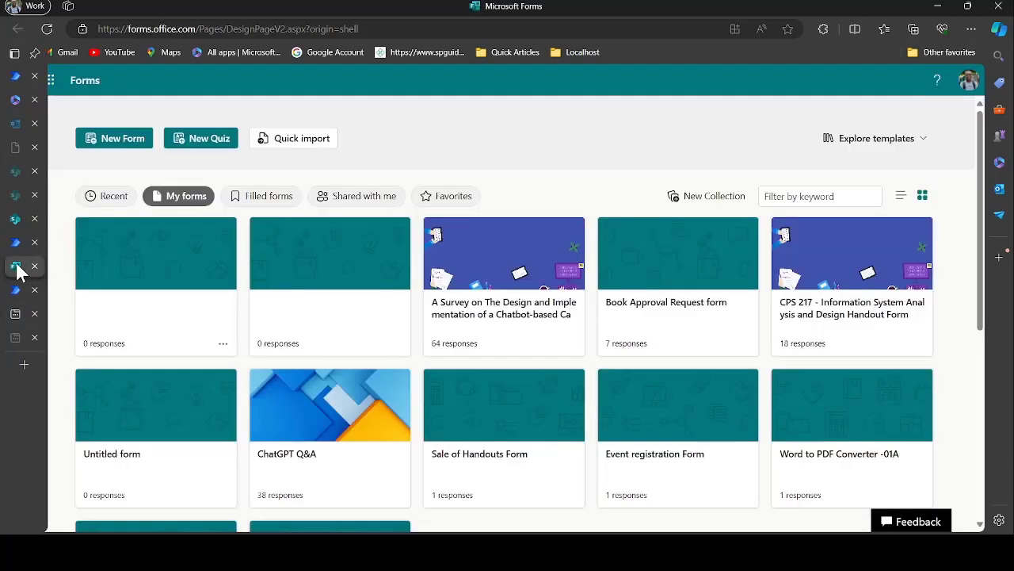
Create a blank form titled 'Lecture Notes Forms' with a required Full Name text question
left_click(124, 145)
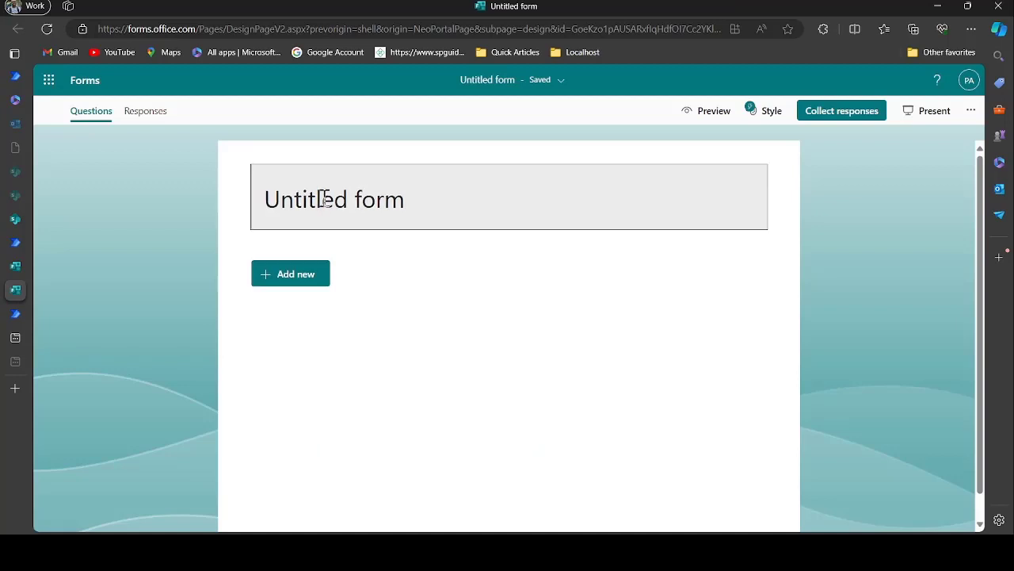
left_click(327, 199)
type("Lecture")
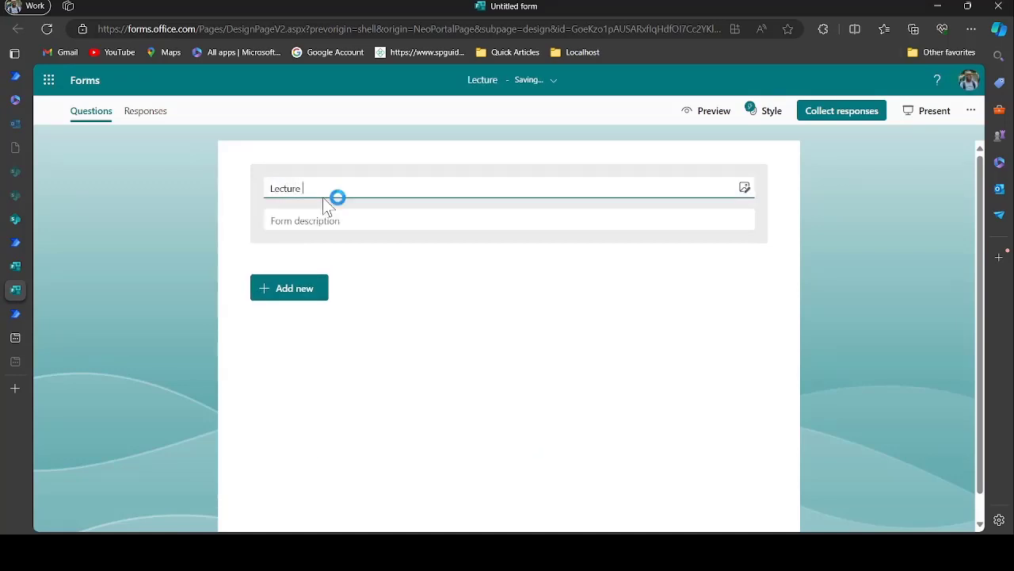
type(" Note")
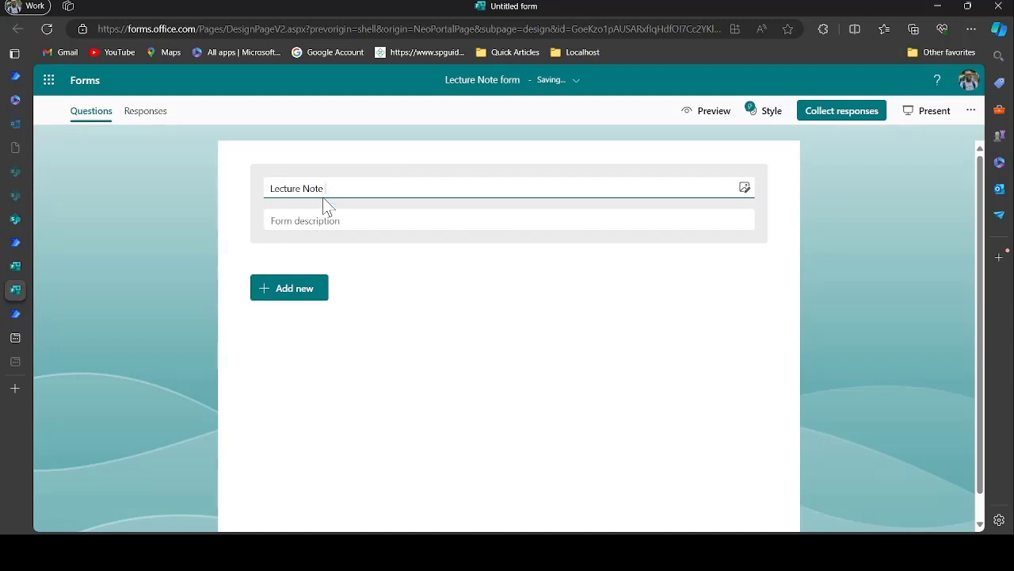
type("s Forms")
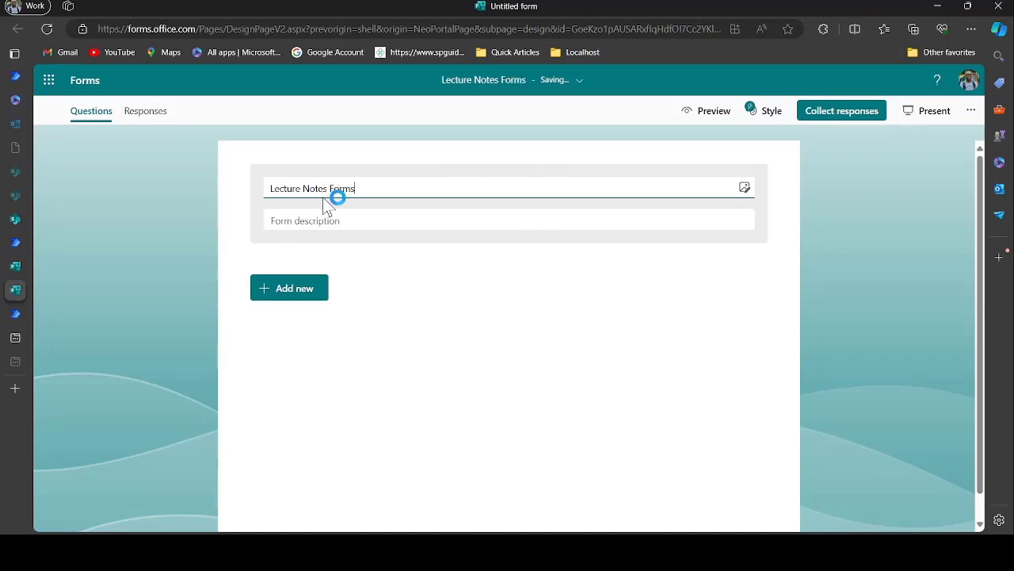
left_click(289, 288)
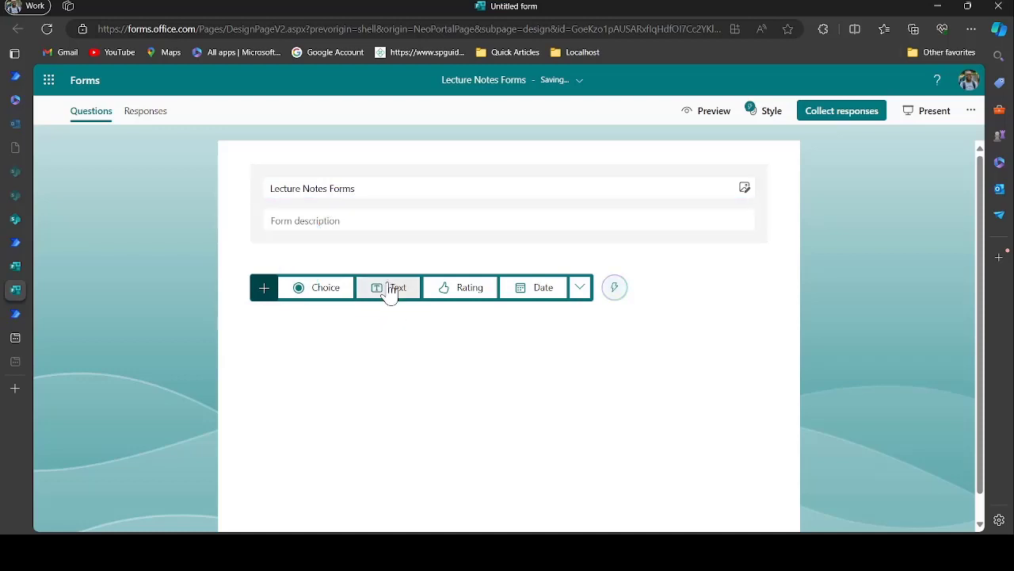
left_click(391, 288)
key("BackSpace")
type("F")
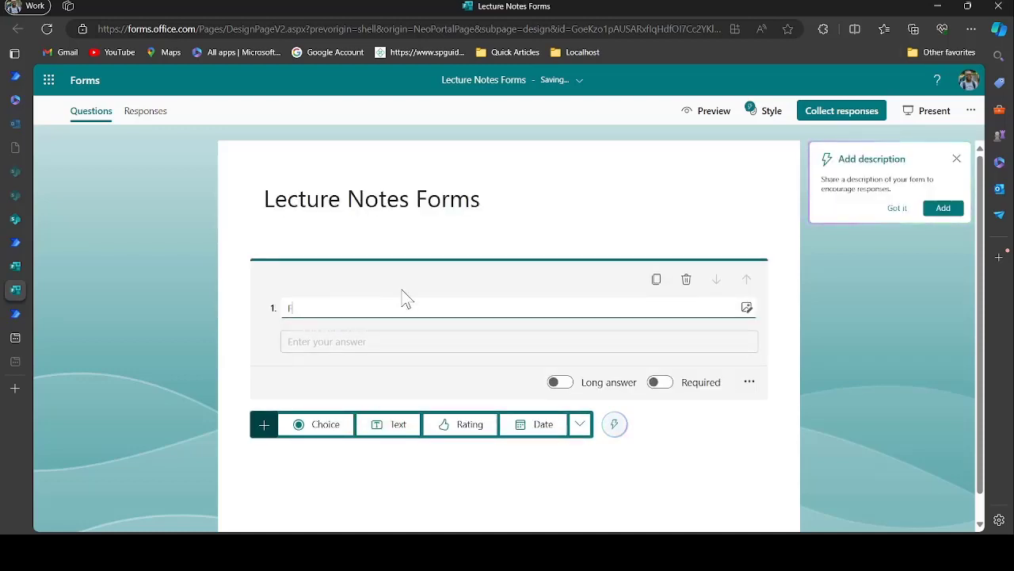
type("ull Name")
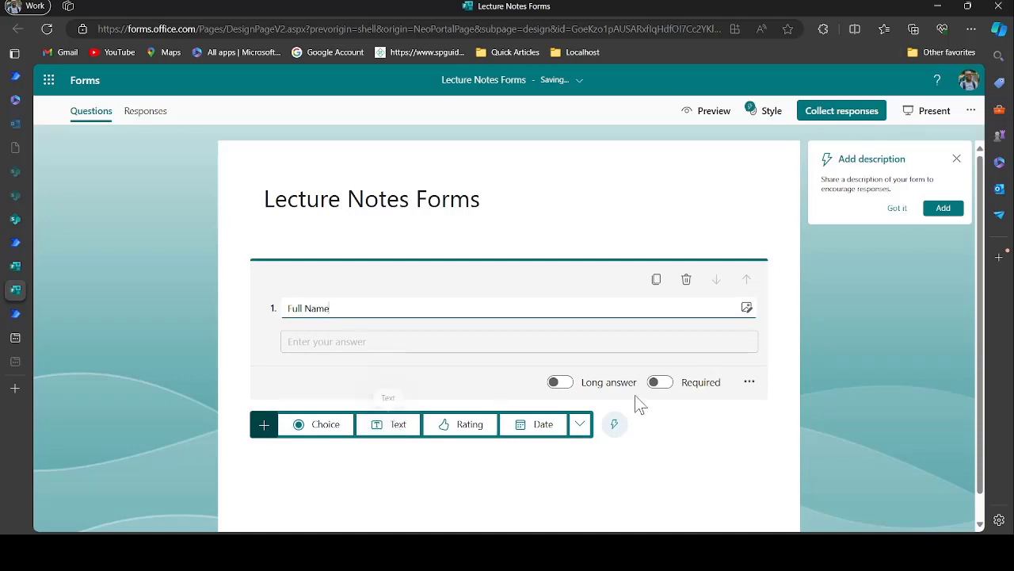
left_click(666, 386)
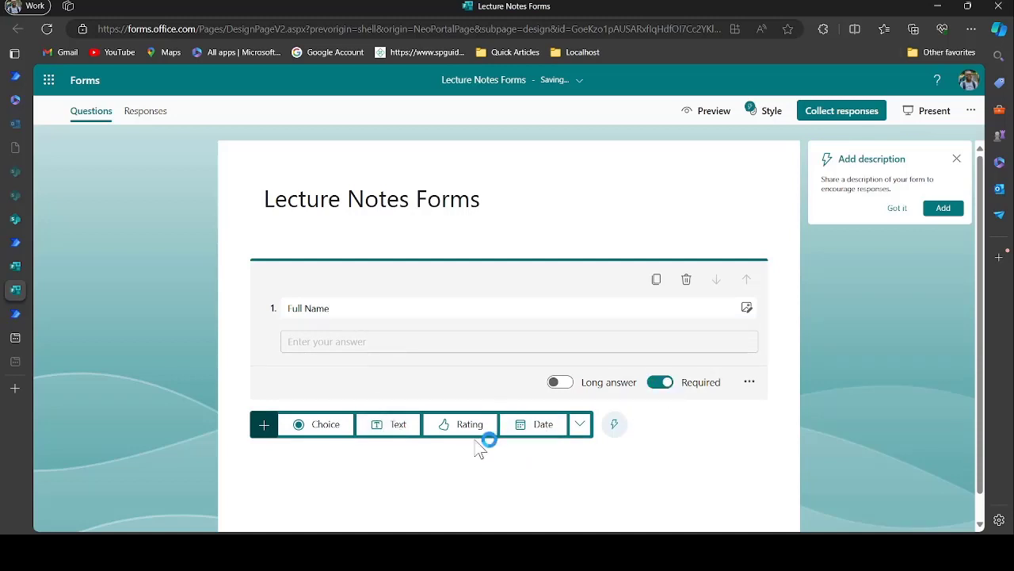
Add Student ID and Email Address text questions
left_click(395, 426)
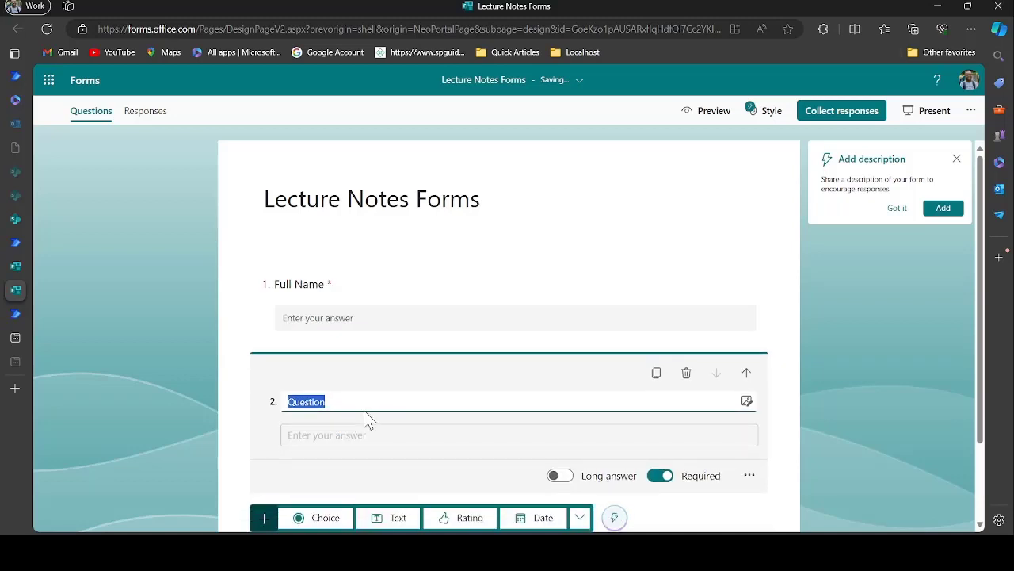
key("BackSpace")
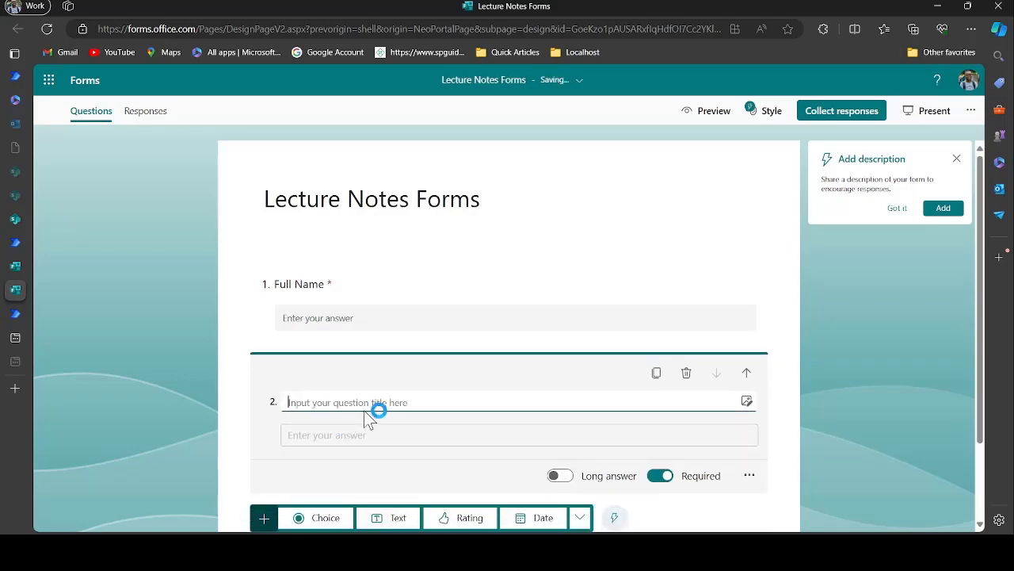
type("Student ID")
scroll(363, 410, "down", 2)
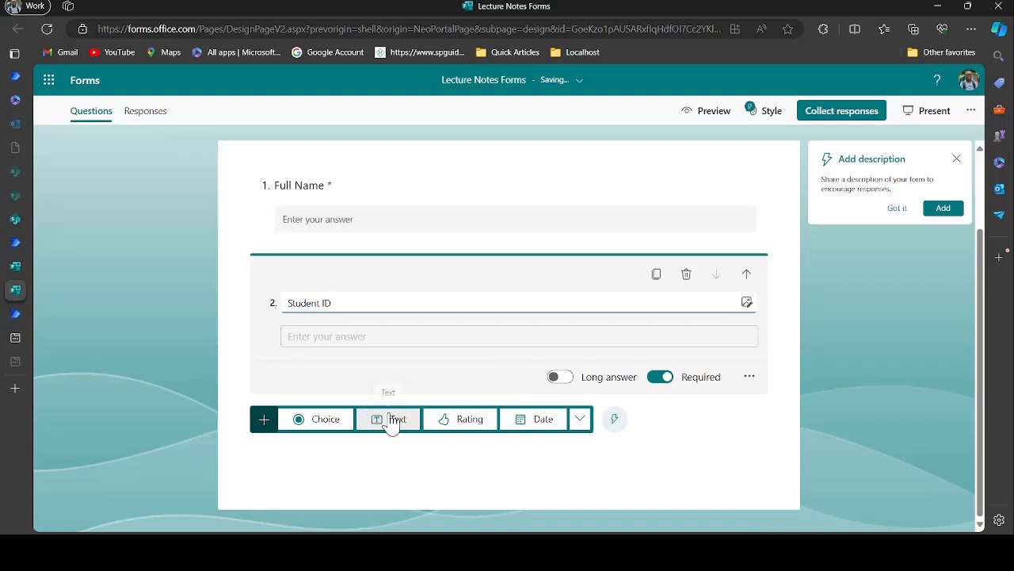
left_click(389, 421)
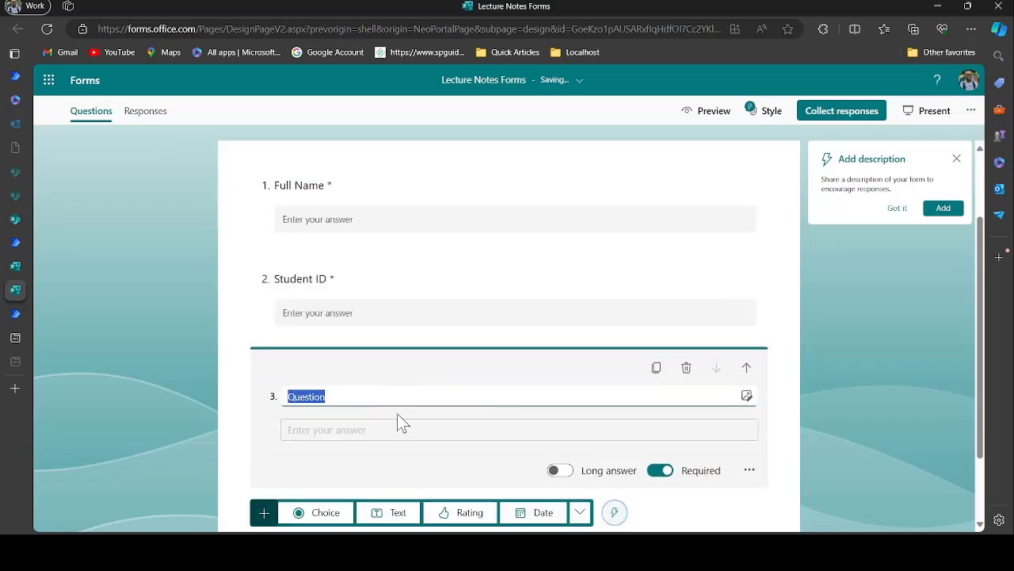
key("BackSpace")
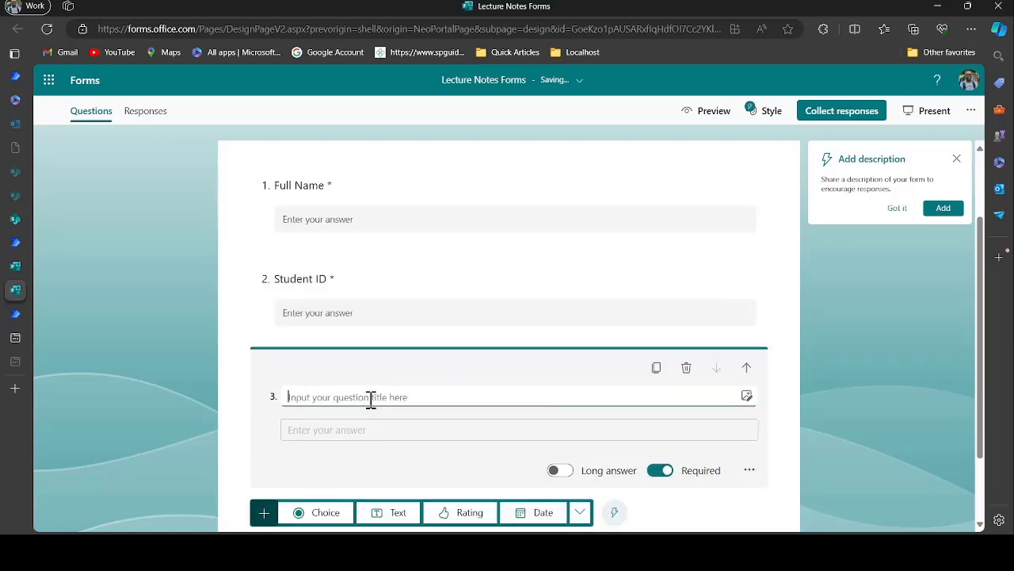
type("Email Address")
Add a Status of Payment text question and open the Collect responses settings
scroll(371, 398, "down", 1)
left_click(384, 420)
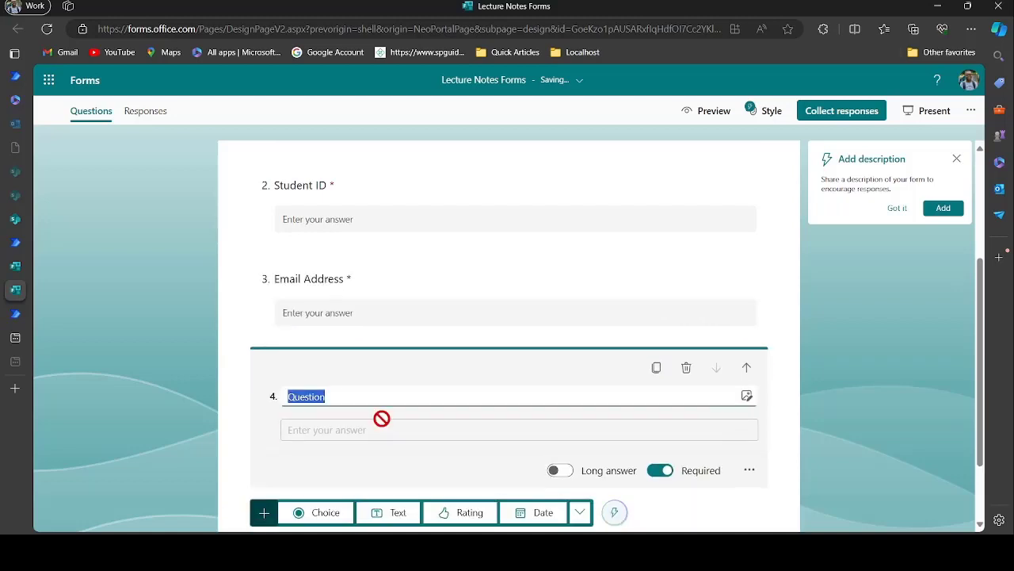
key("BackSpace")
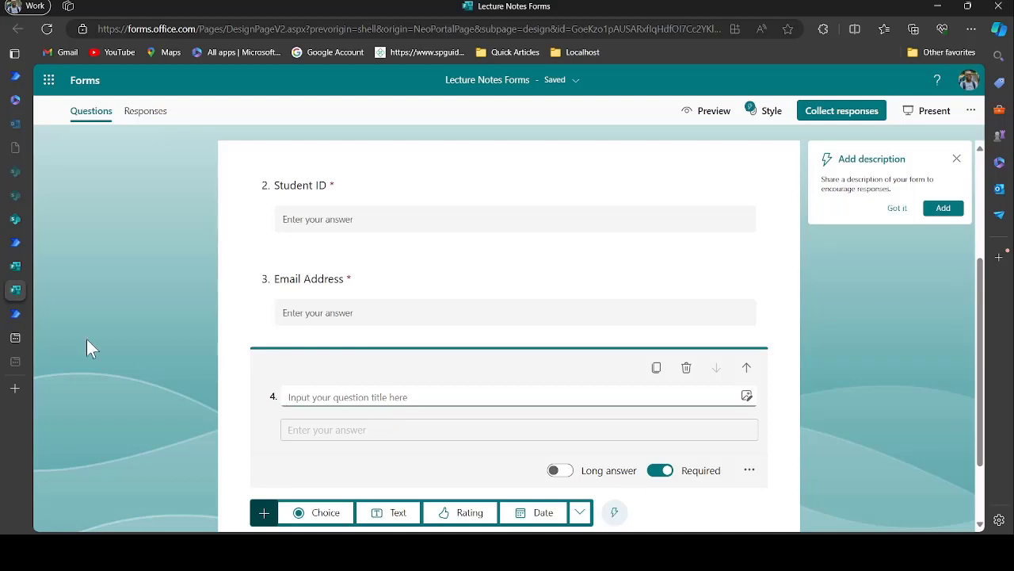
left_click(16, 220)
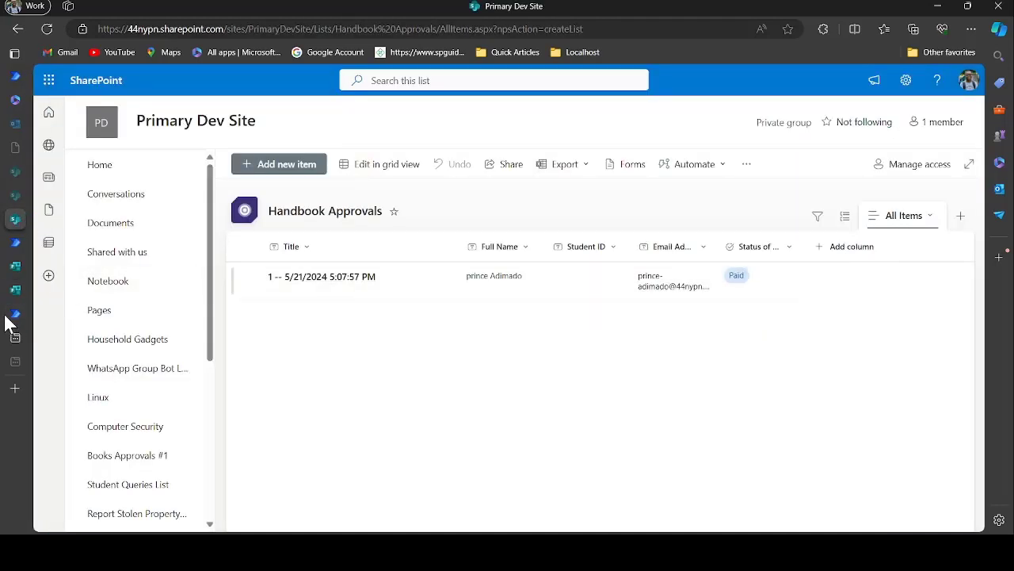
mouse_move(24, 312)
left_click(16, 290)
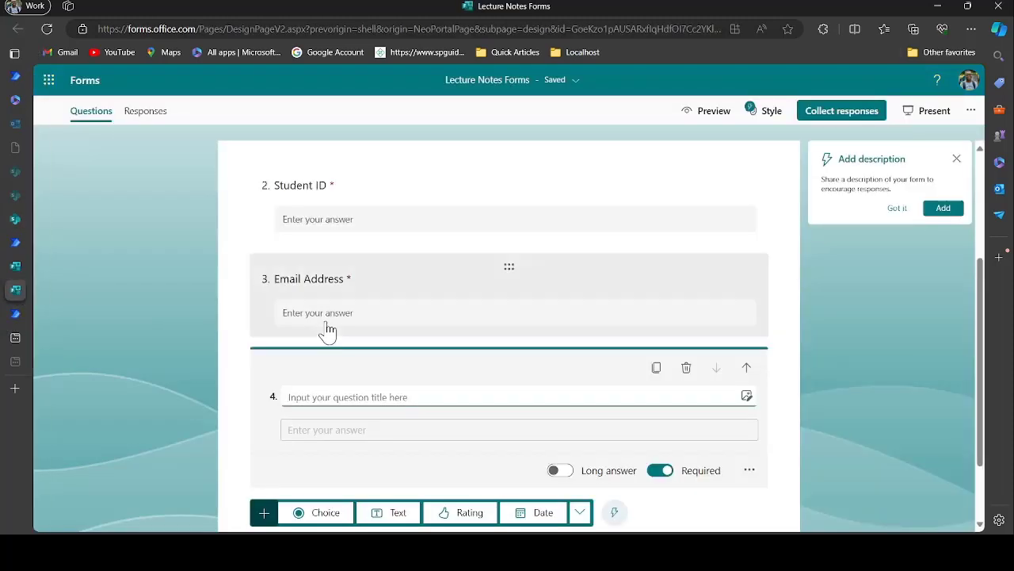
type("Status of Payment")
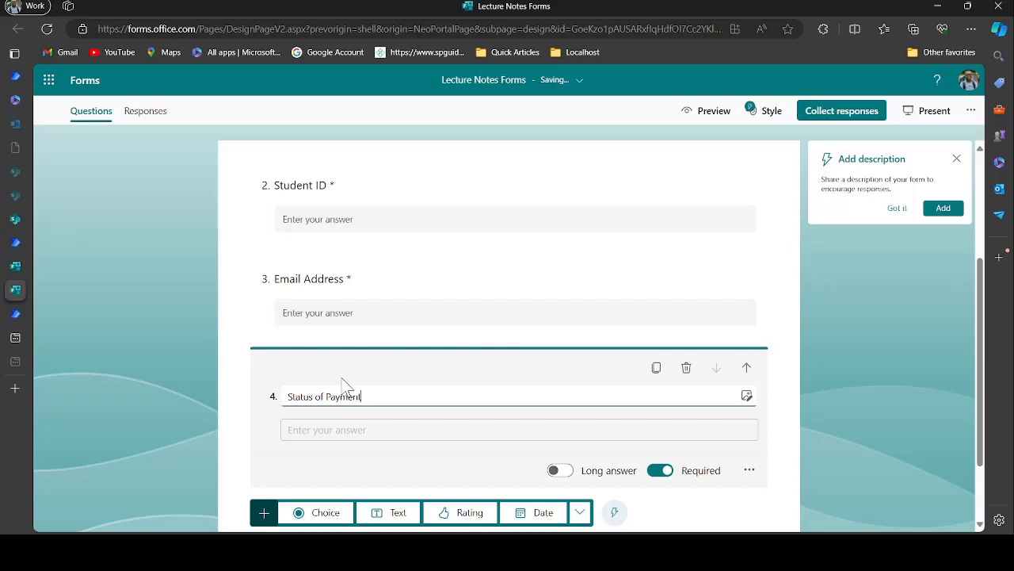
scroll(347, 386, "down", 2)
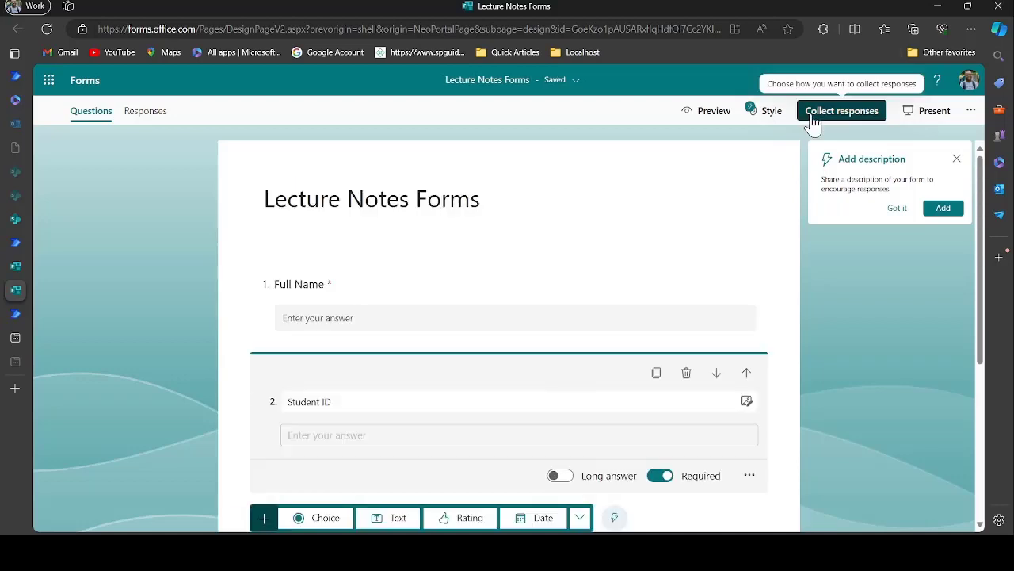
left_click(812, 118)
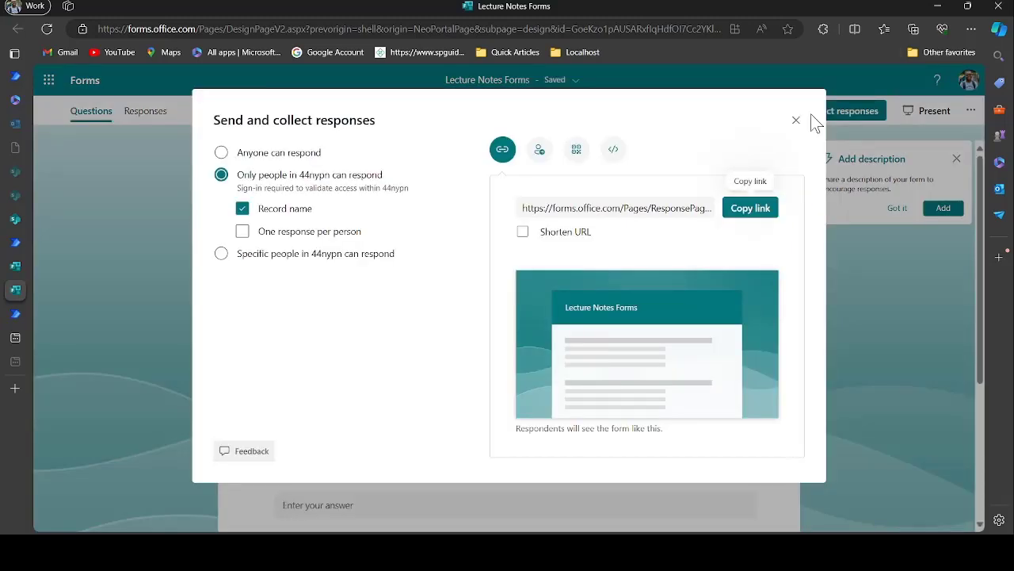
Set the form so anyone can respond, then close the Send and collect responses dialog
left_click(262, 159)
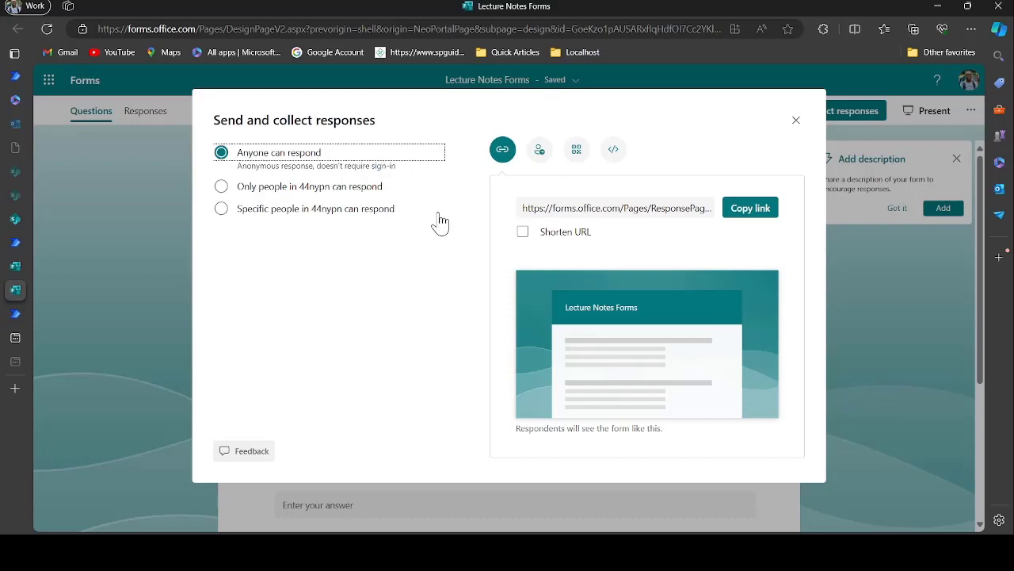
left_click(796, 123)
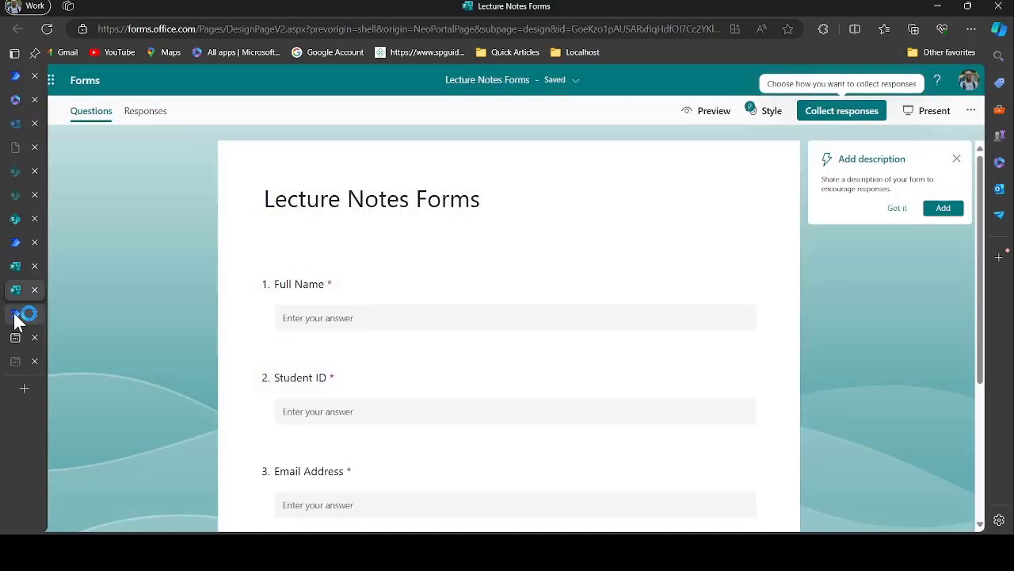
Create Lecture Note Flow #003 with the new-response trigger and open the trigger's settings
left_click(15, 313)
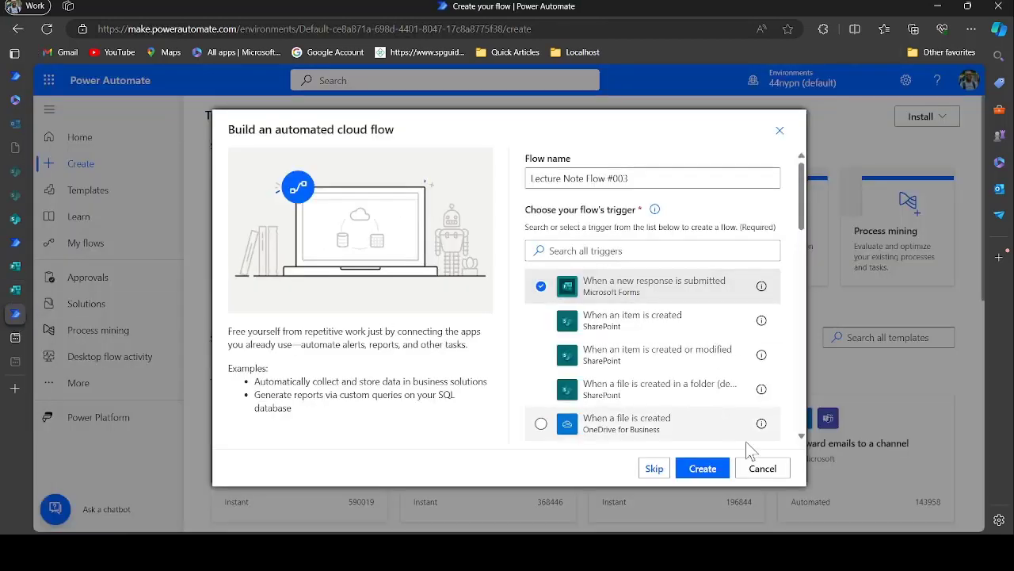
left_click(702, 468)
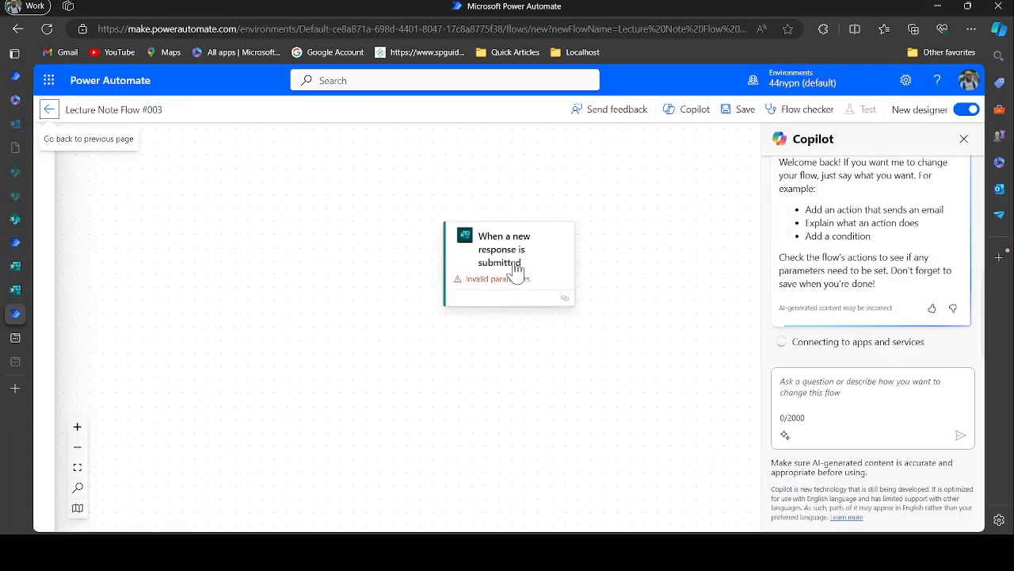
left_click(511, 264)
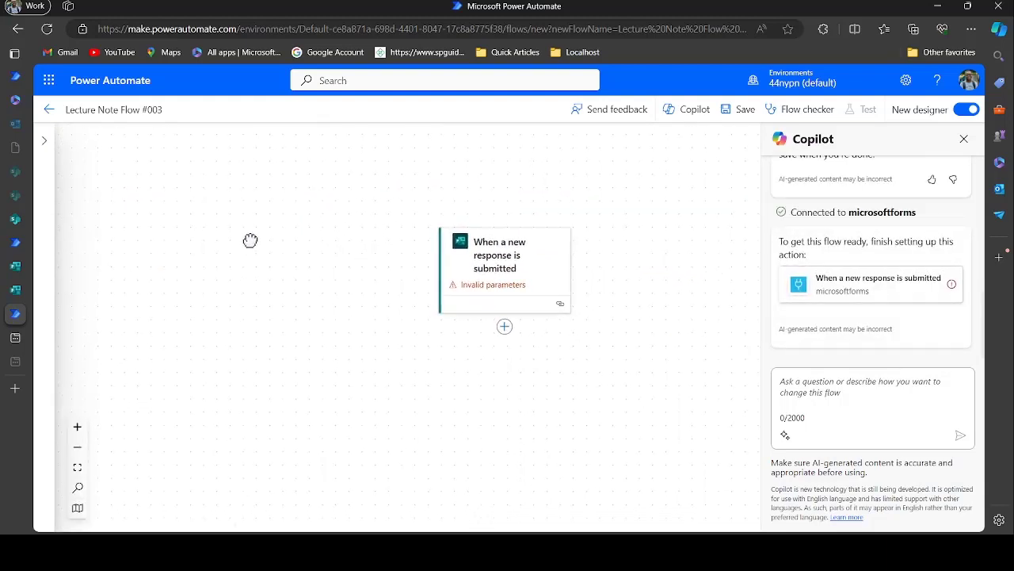
scroll(422, 285, "down", 1)
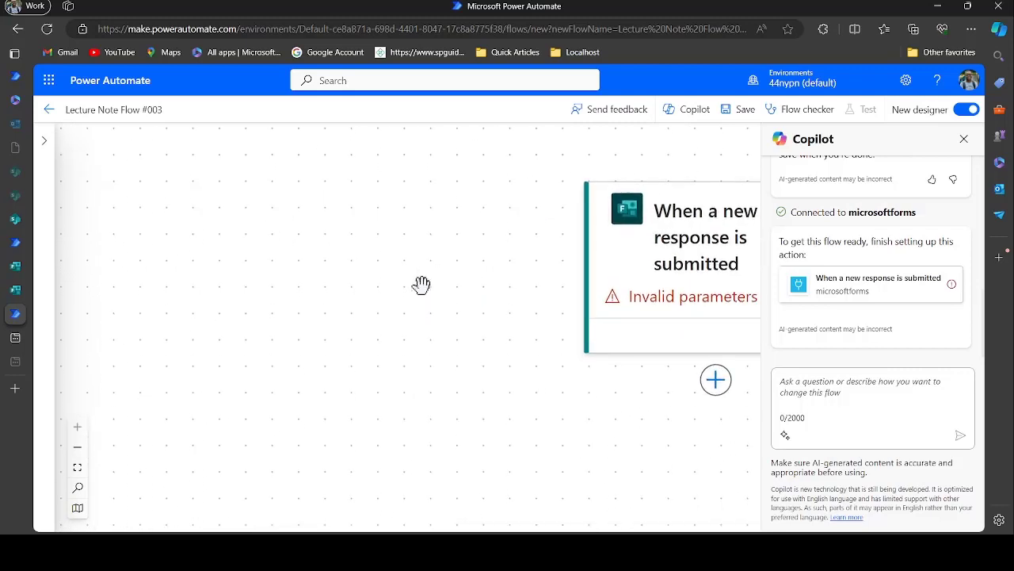
left_click(77, 447)
left_click(77, 447)
left_click(77, 447)
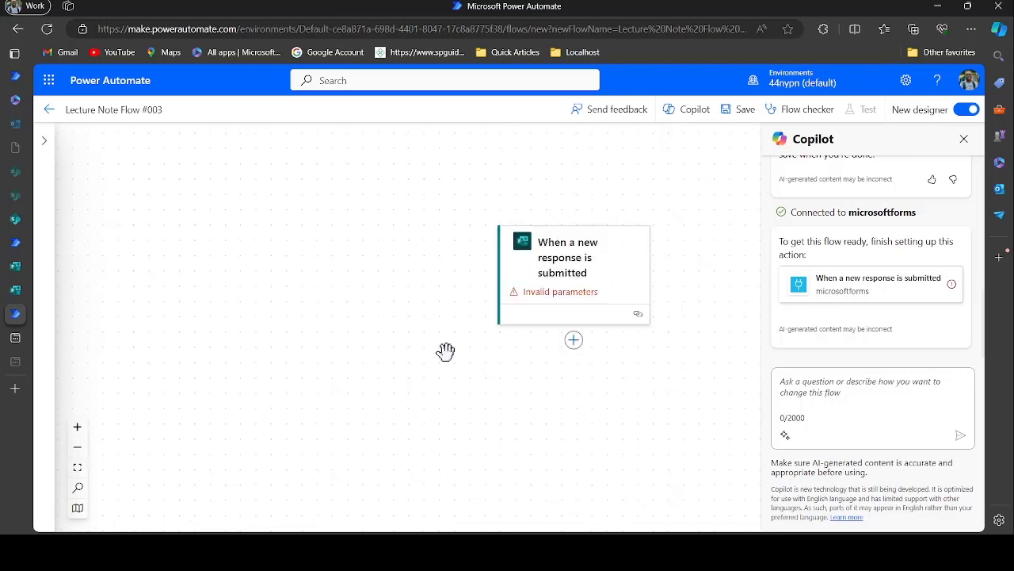
Set the trigger's Form Id to Lecture Notes Forms and bring up the Add an action list
left_click(544, 289)
left_click(268, 242)
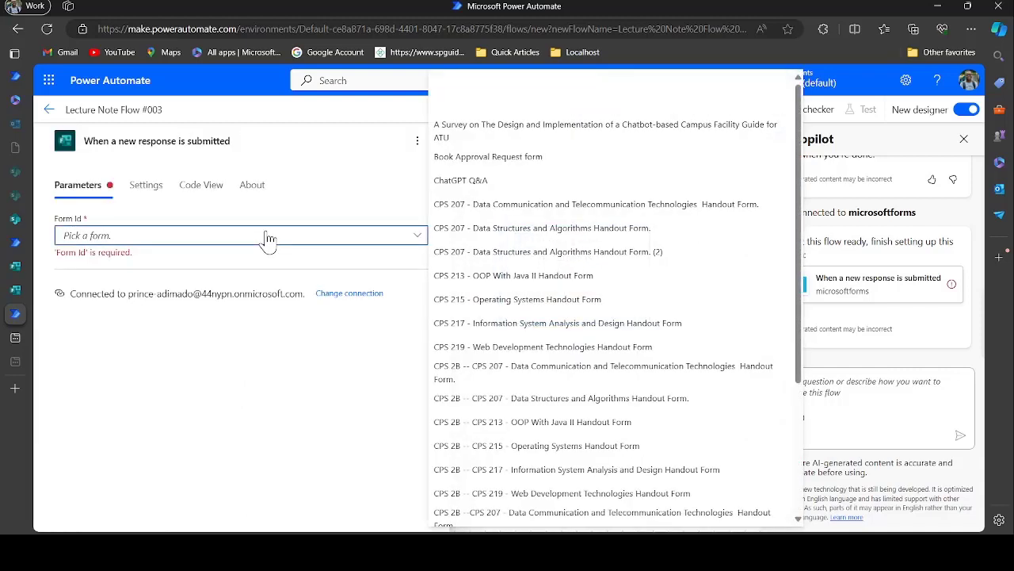
scroll(586, 453, "down", 3)
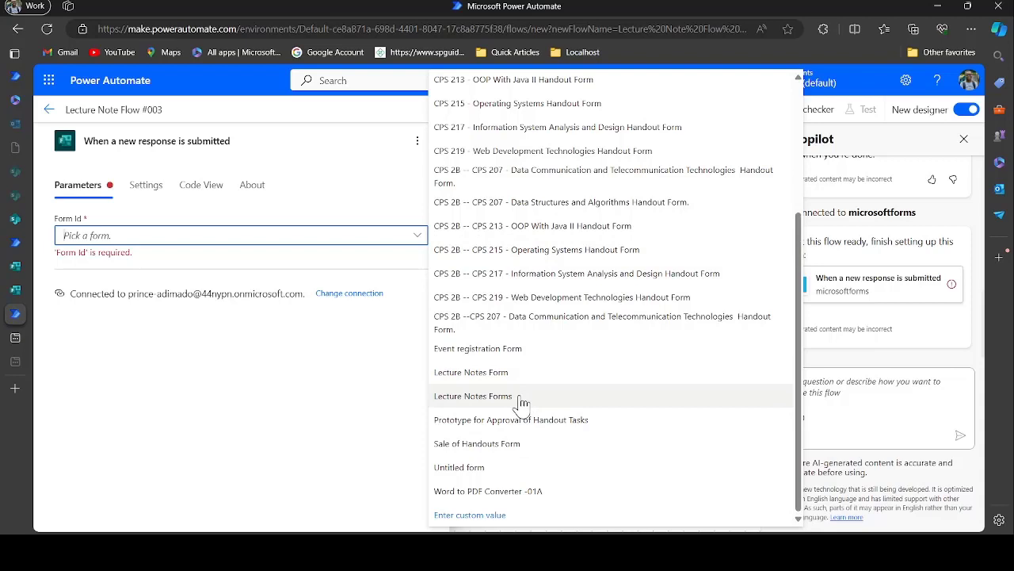
left_click(15, 290)
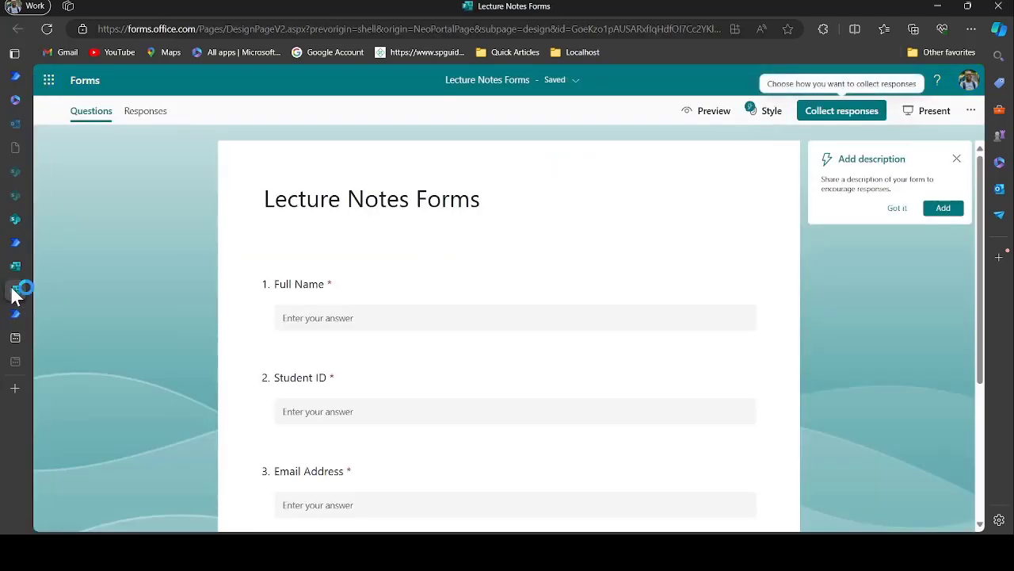
left_click(15, 315)
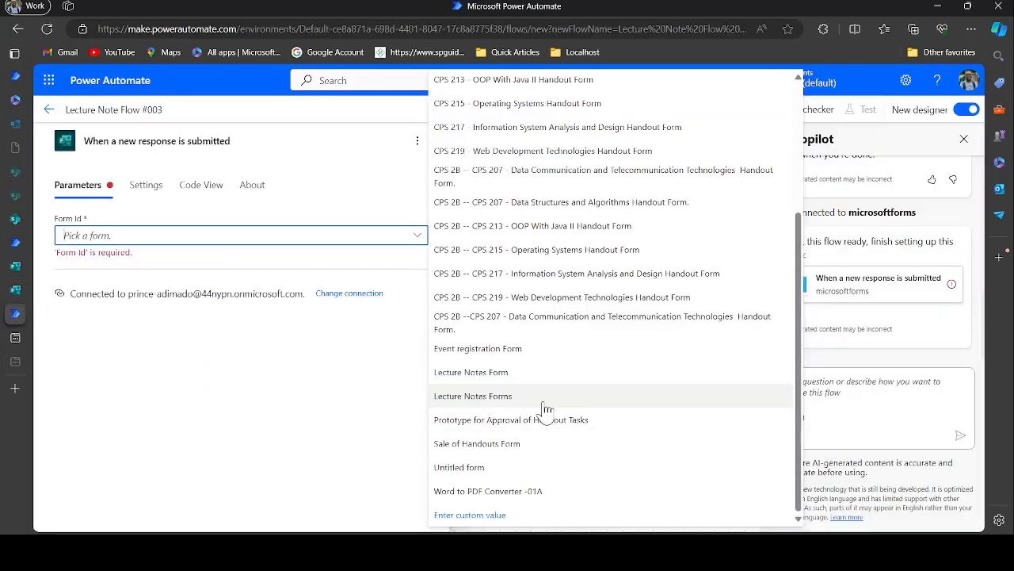
left_click(507, 396)
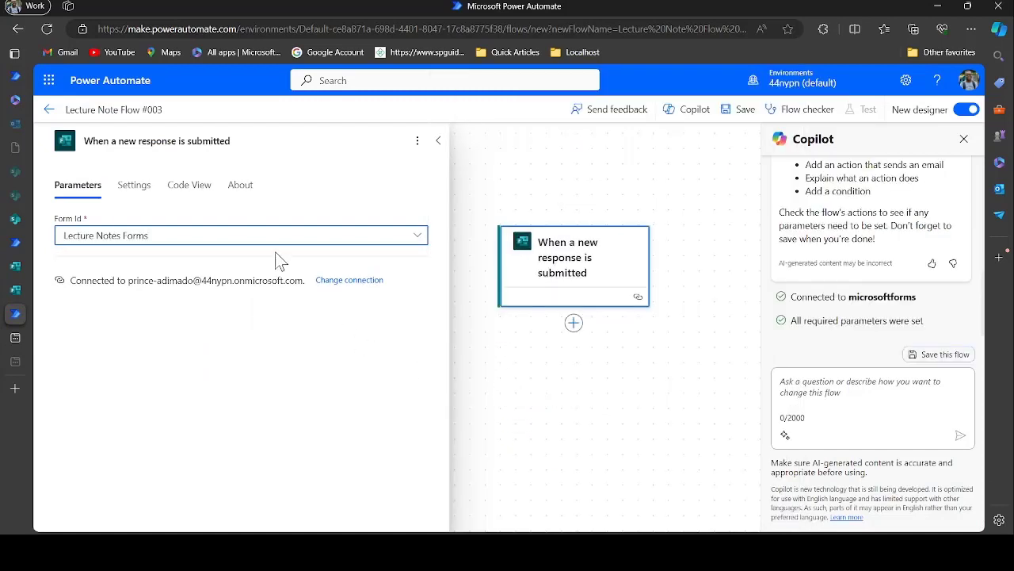
left_click(576, 329)
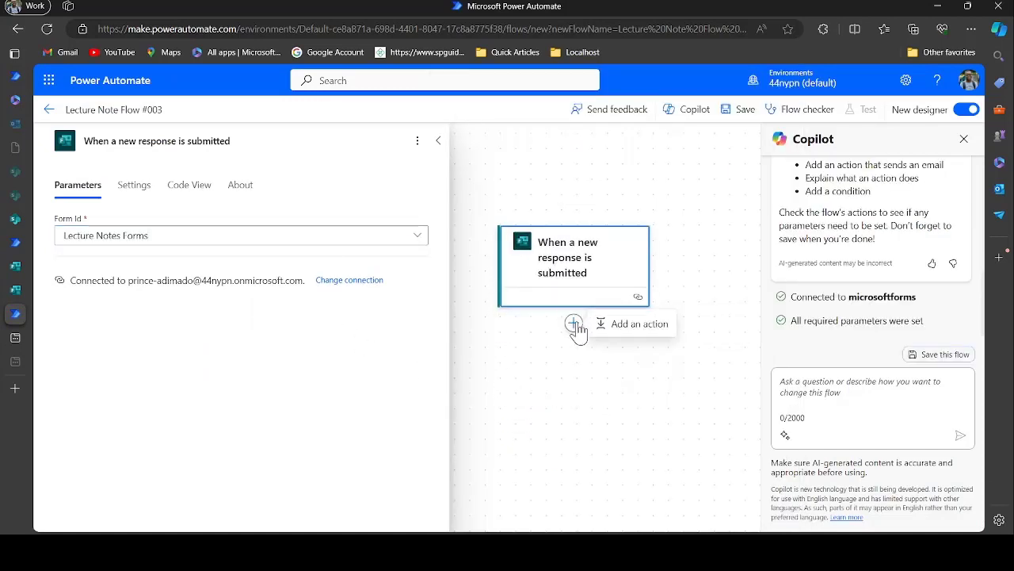
left_click(617, 329)
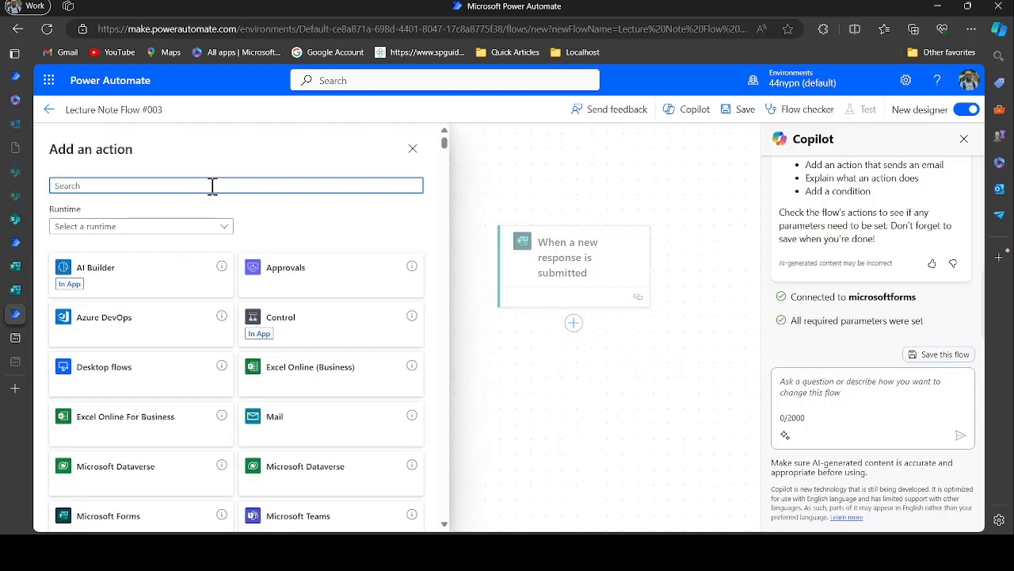
Add a Get response details step with Lecture Notes Forms as its form
type("forms")
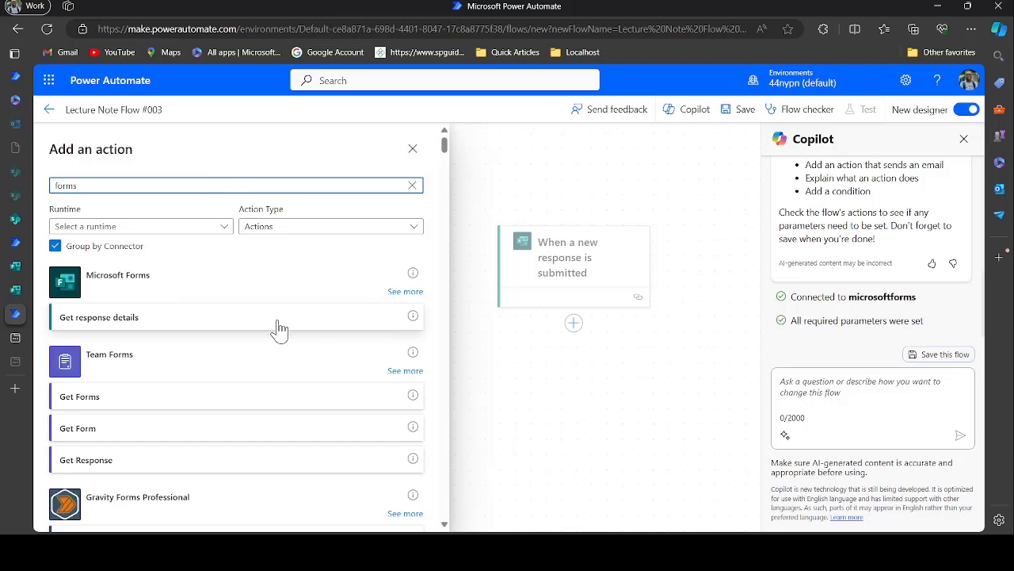
left_click(254, 324)
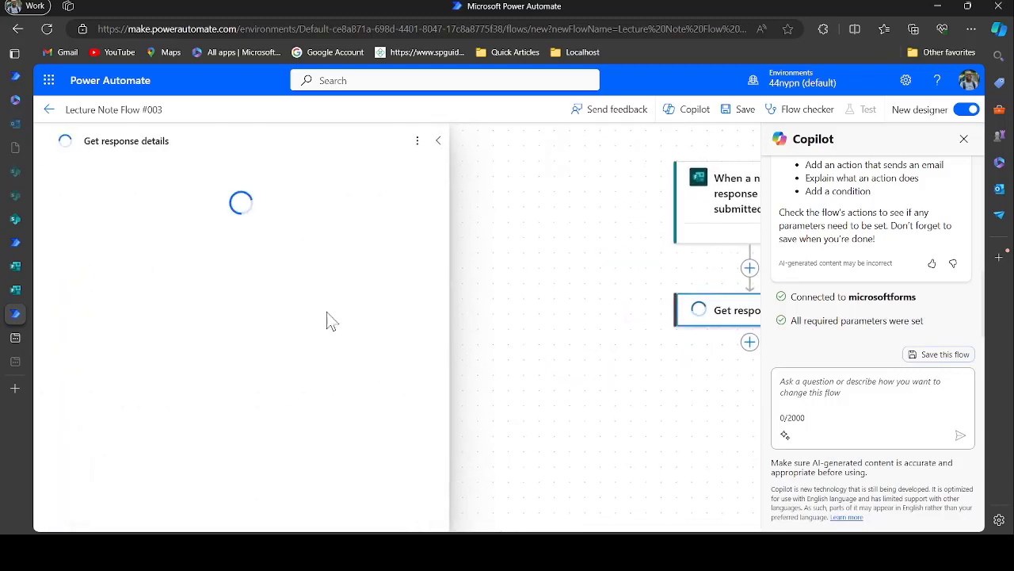
left_click(278, 236)
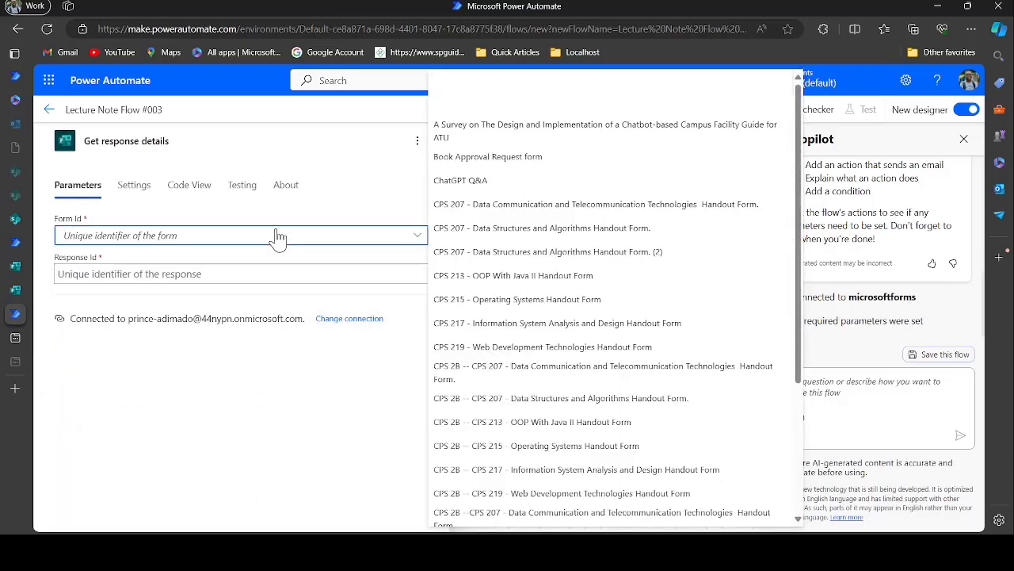
scroll(482, 405, "down", 3)
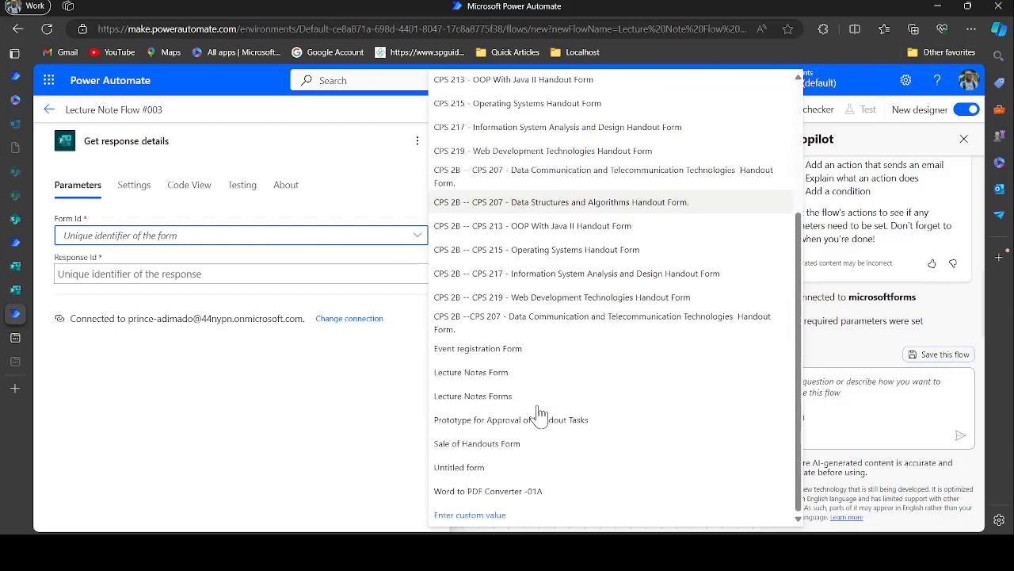
left_click(492, 406)
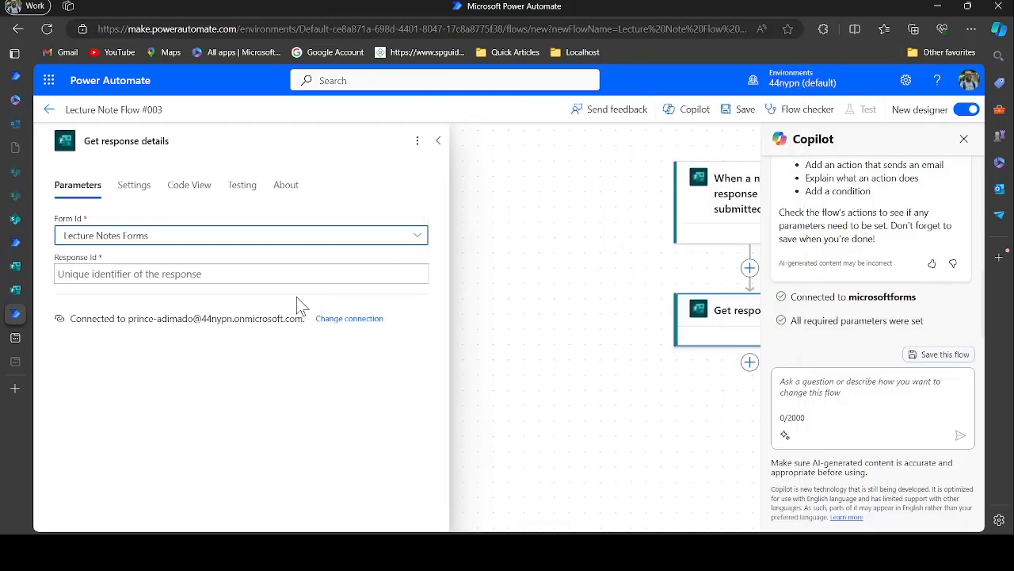
Fill its Response Id with the trigger's dynamic Response Id value
left_click(258, 271)
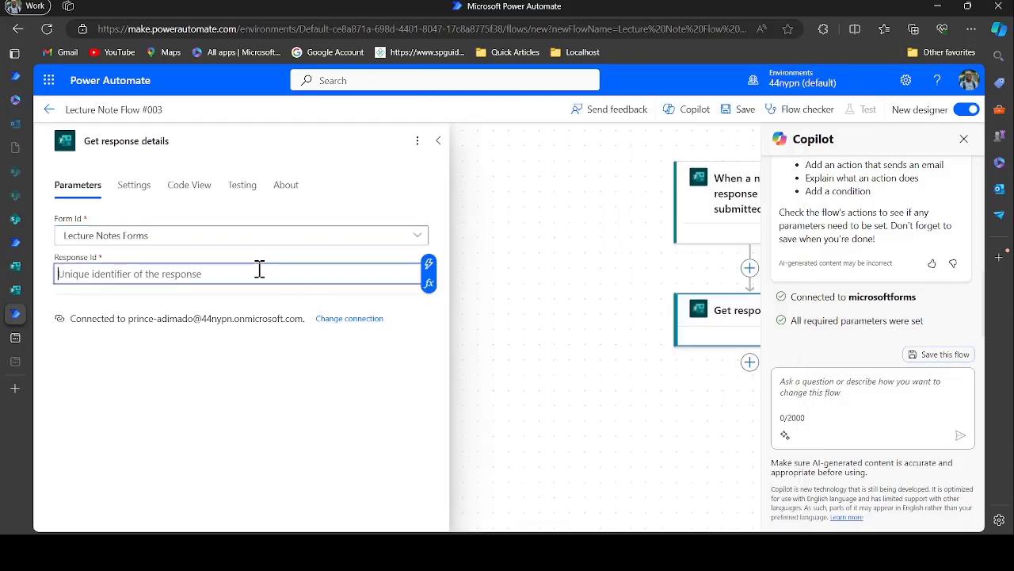
left_click(428, 263)
left_click(504, 372)
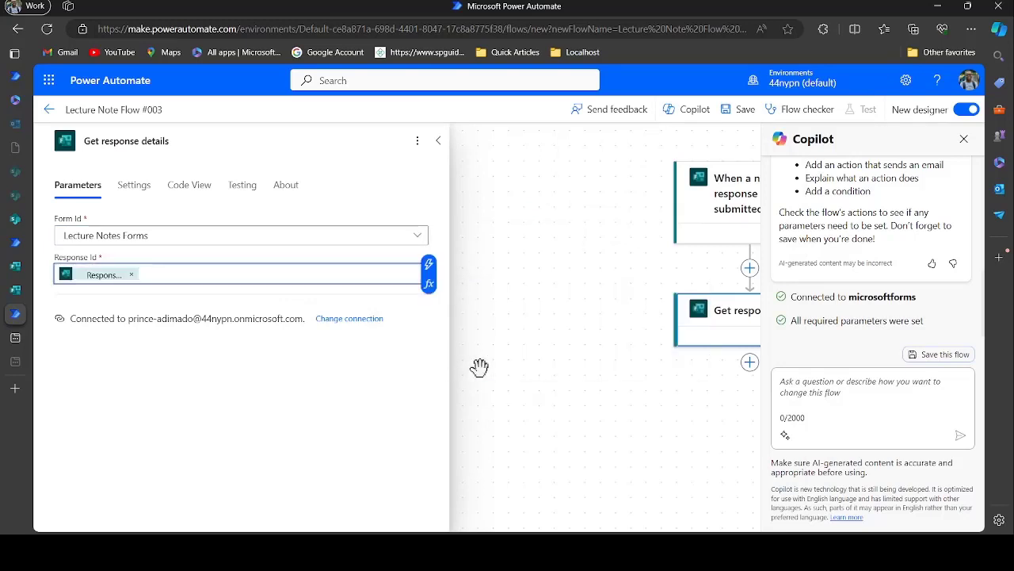
left_click(437, 143)
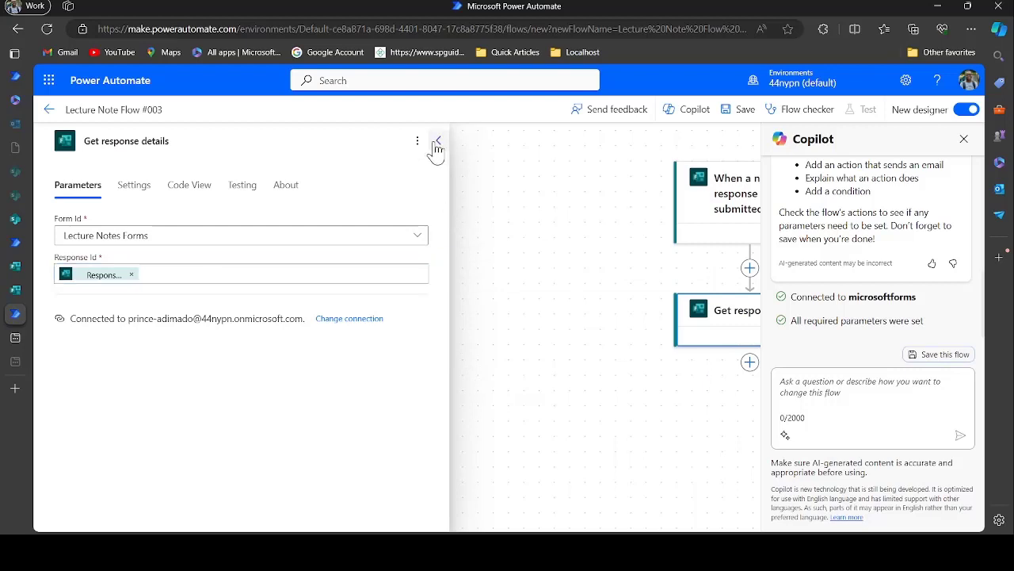
left_click(436, 142)
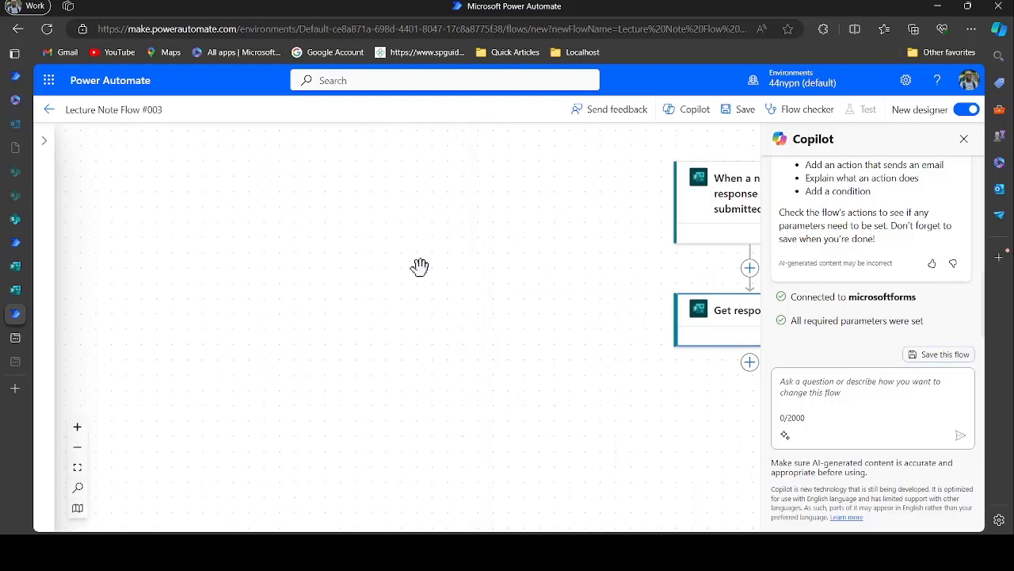
left_click_drag(584, 379, 308, 348)
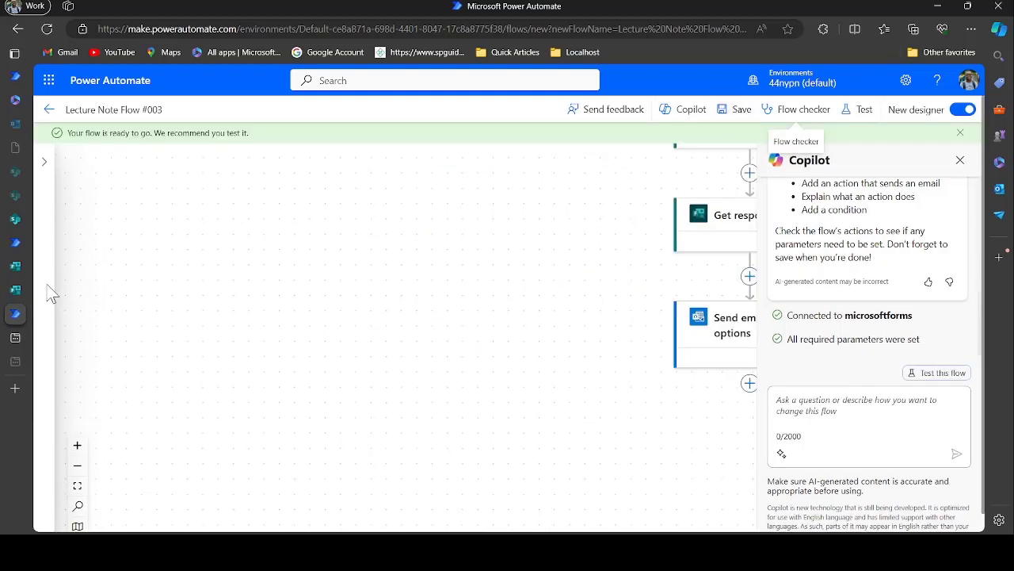
left_click(17, 291)
scroll(385, 373, "down", 3)
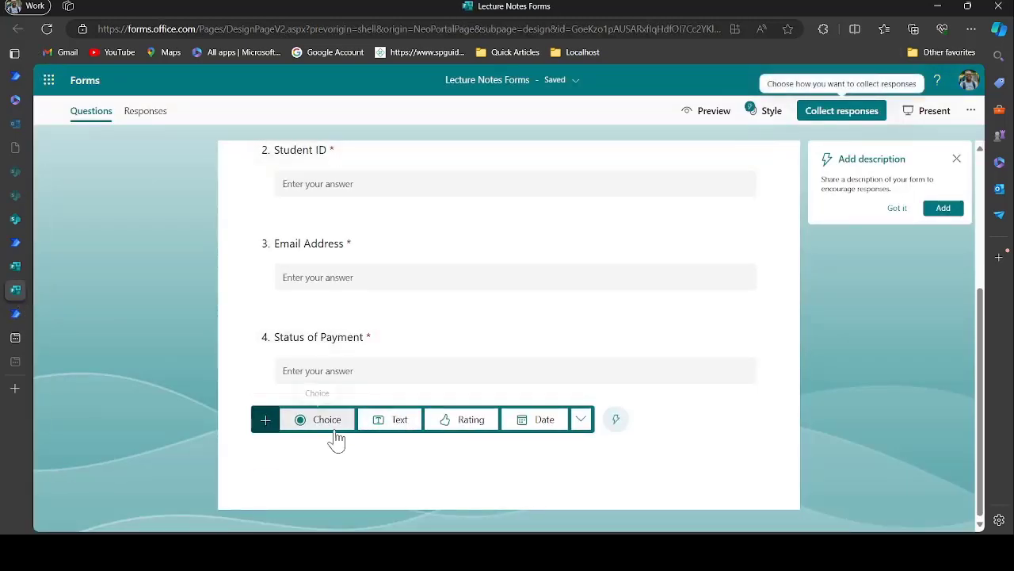
Delete the Status of Payment question and add a Choice question titled Course
left_click(370, 336)
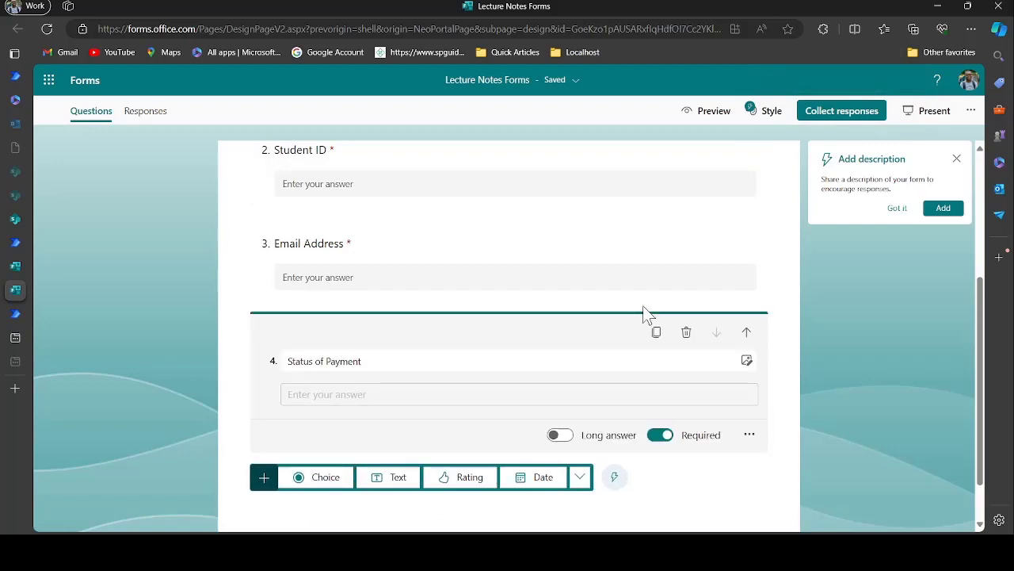
left_click(687, 333)
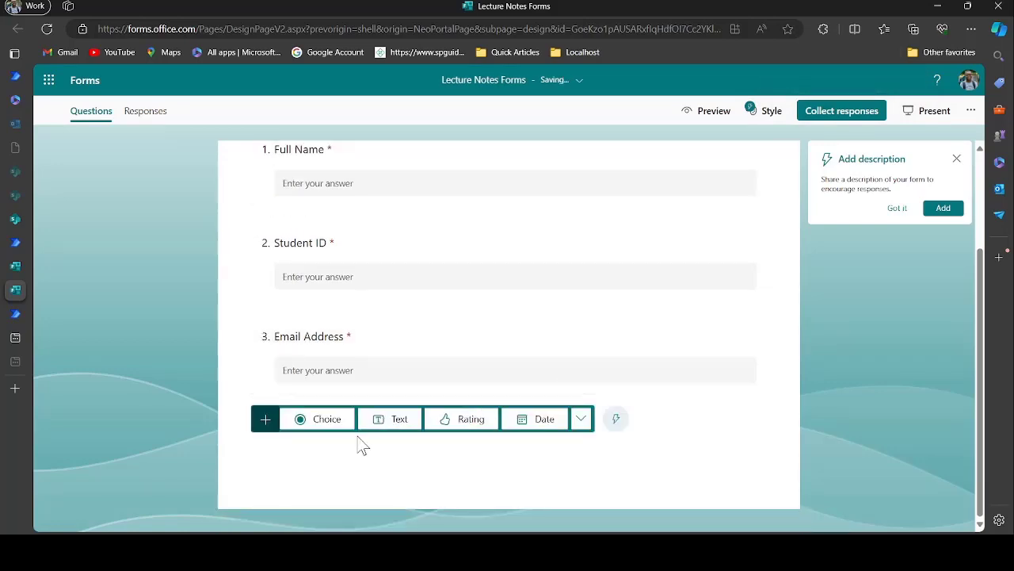
left_click(328, 422)
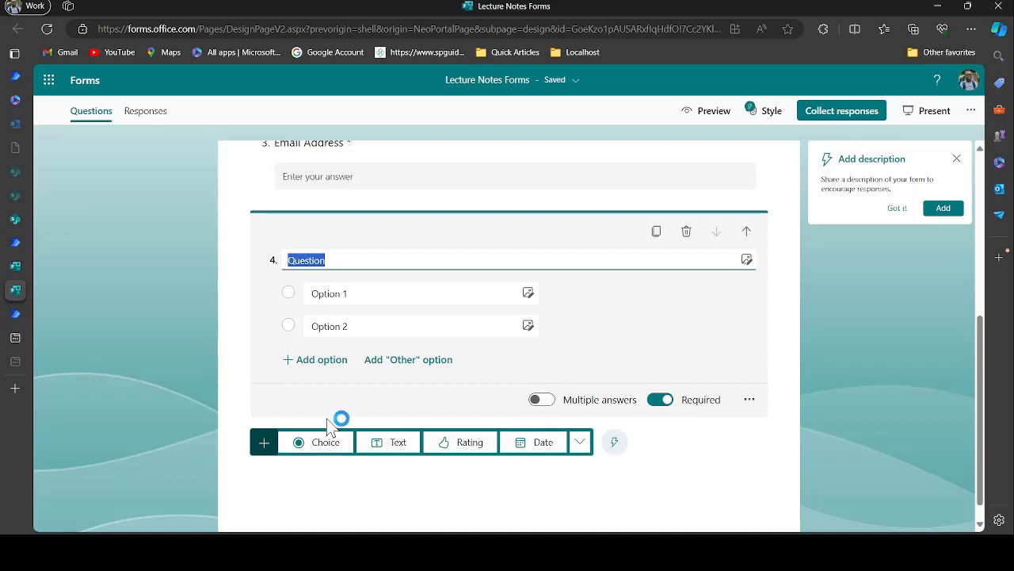
key("BackSpace")
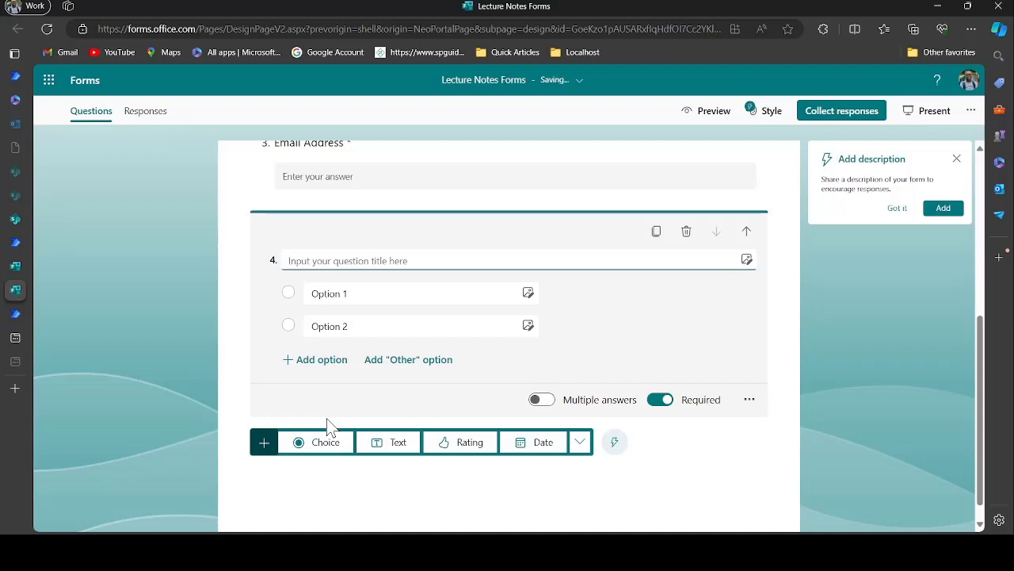
type("Course")
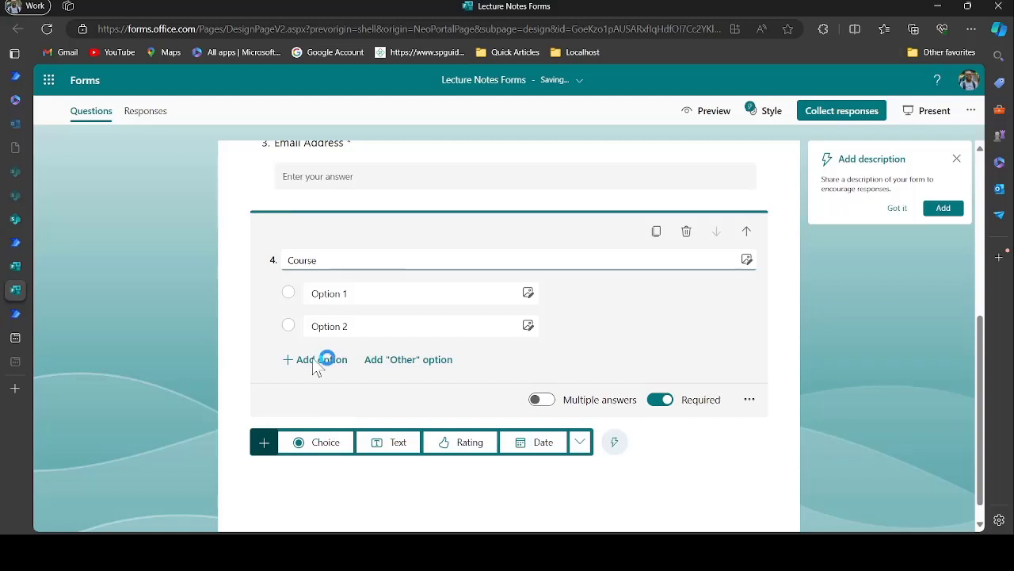
Rename the Course question's two options to Java 1 and Java 2
left_click(333, 292)
double_click(338, 292)
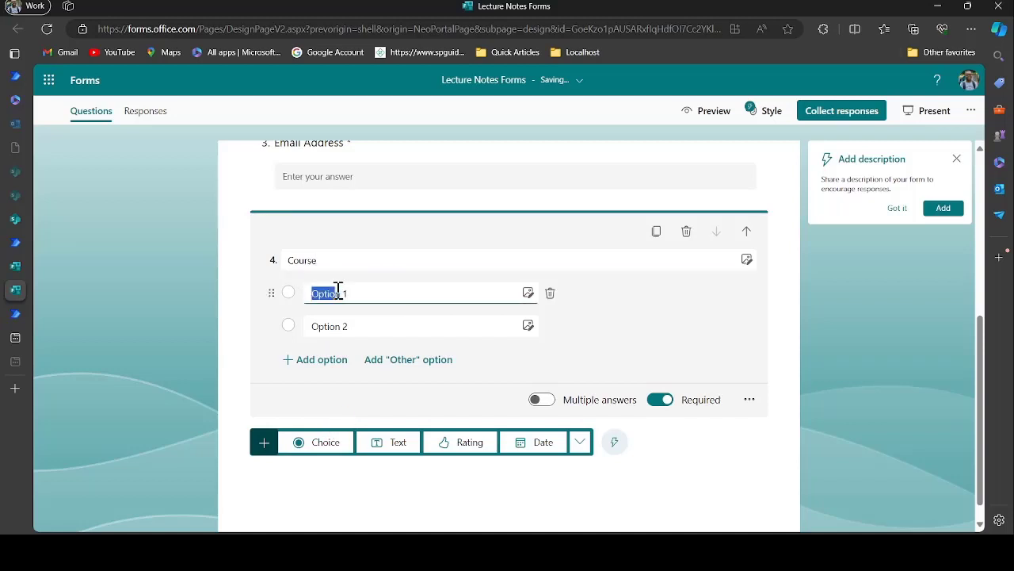
key("ctrl+a")
key("BackSpace")
type("Java 1")
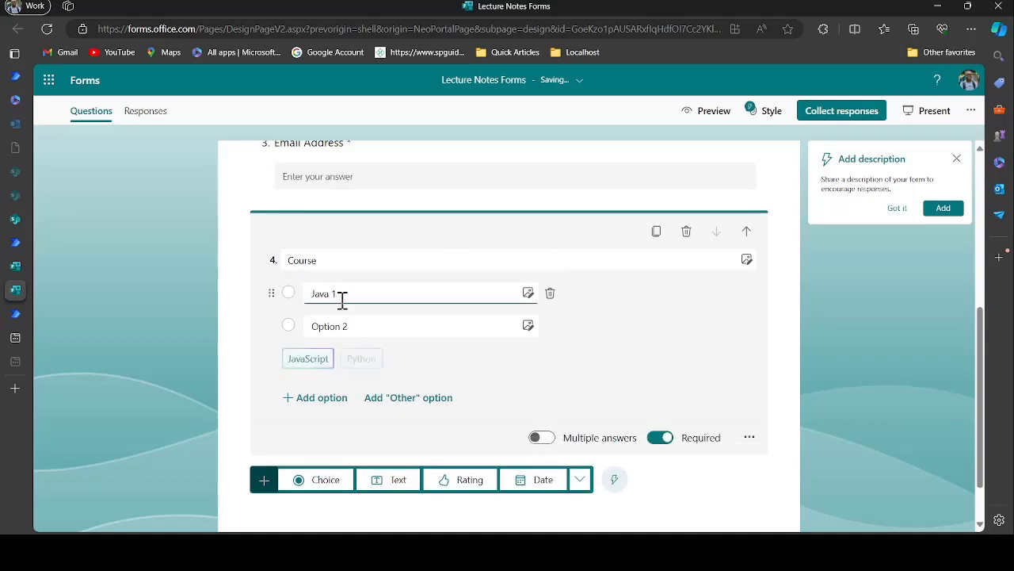
left_click(362, 326)
key("ctrl+a")
key("BackSpace")
type("J")
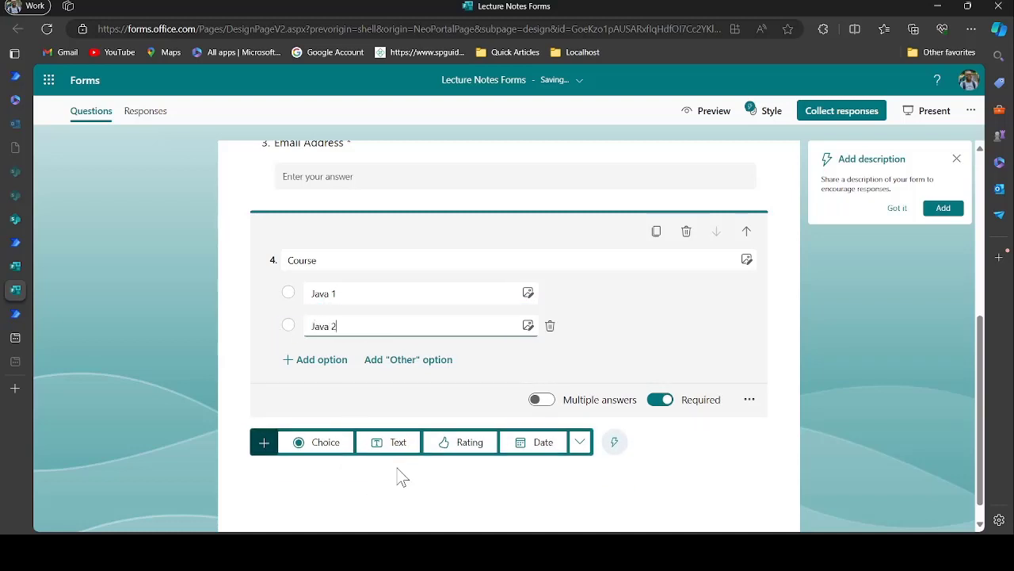
left_click(434, 498)
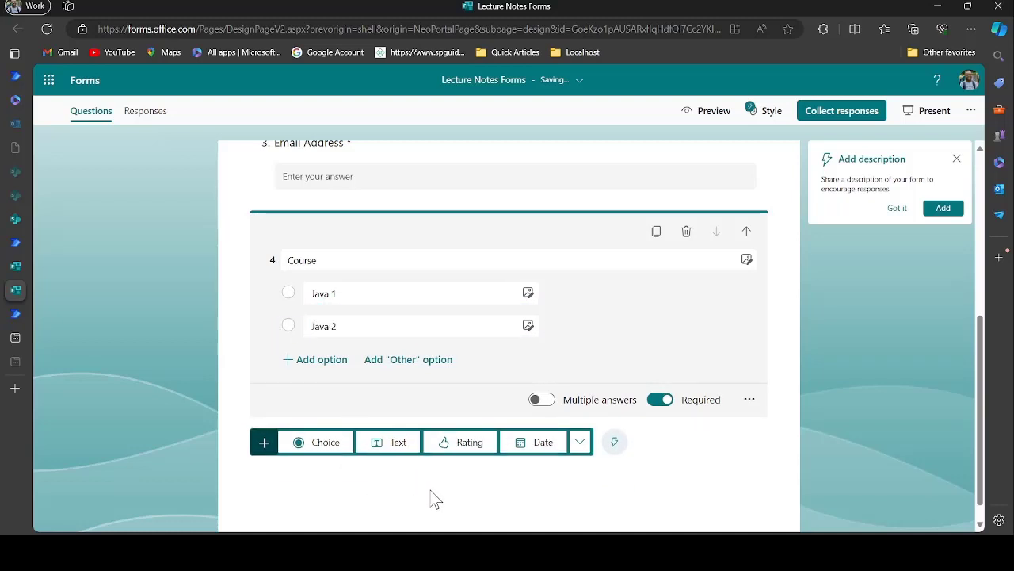
left_click(102, 366)
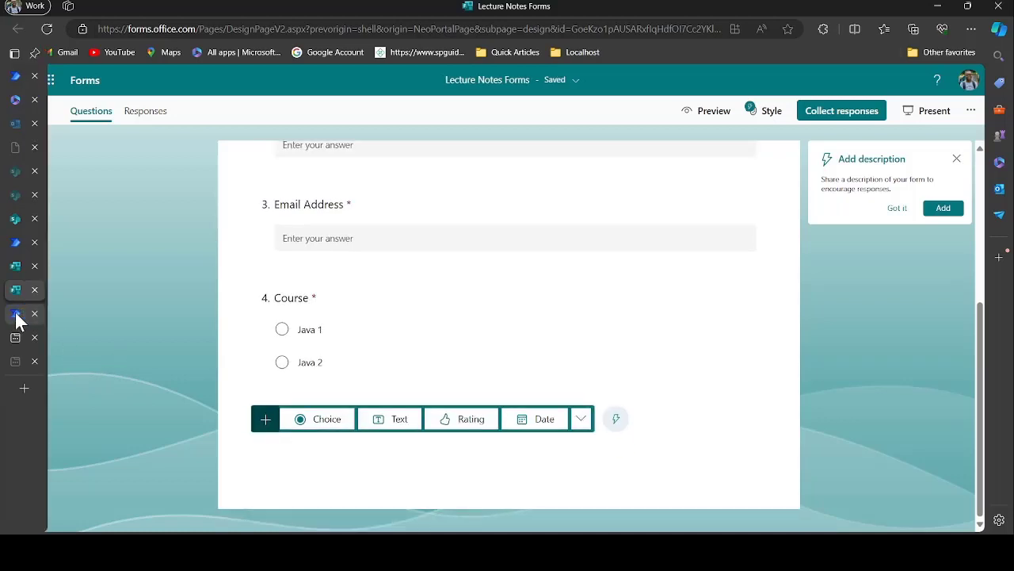
left_click(15, 316)
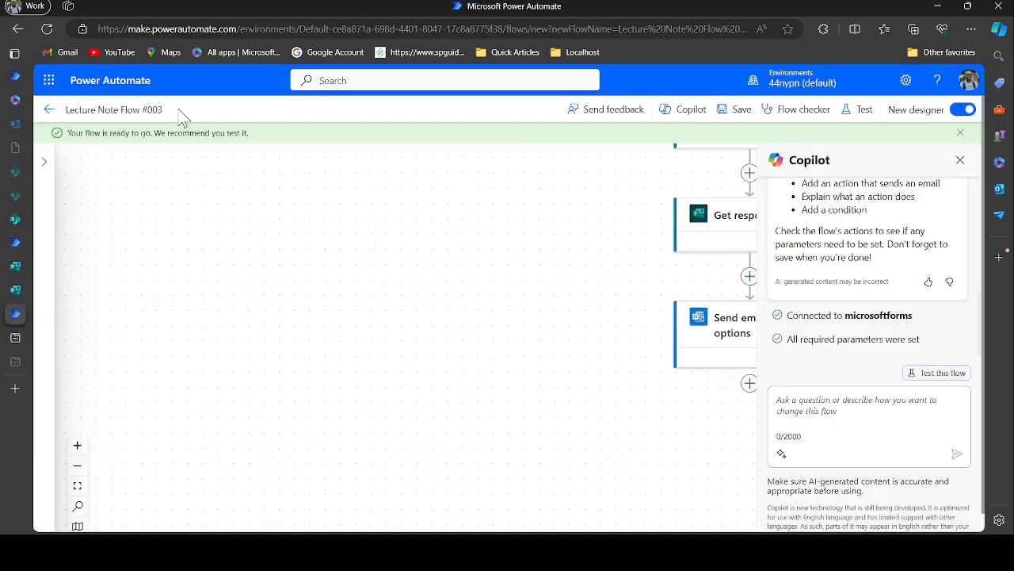
Reopen the flow for editing and add a built-in Control Switch step
left_click(49, 110)
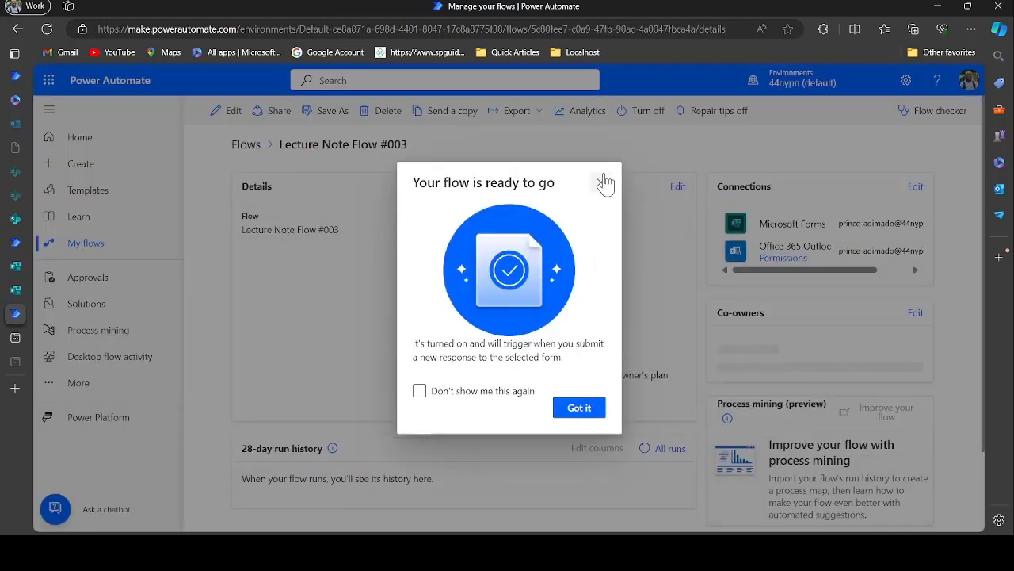
left_click(601, 183)
left_click(232, 113)
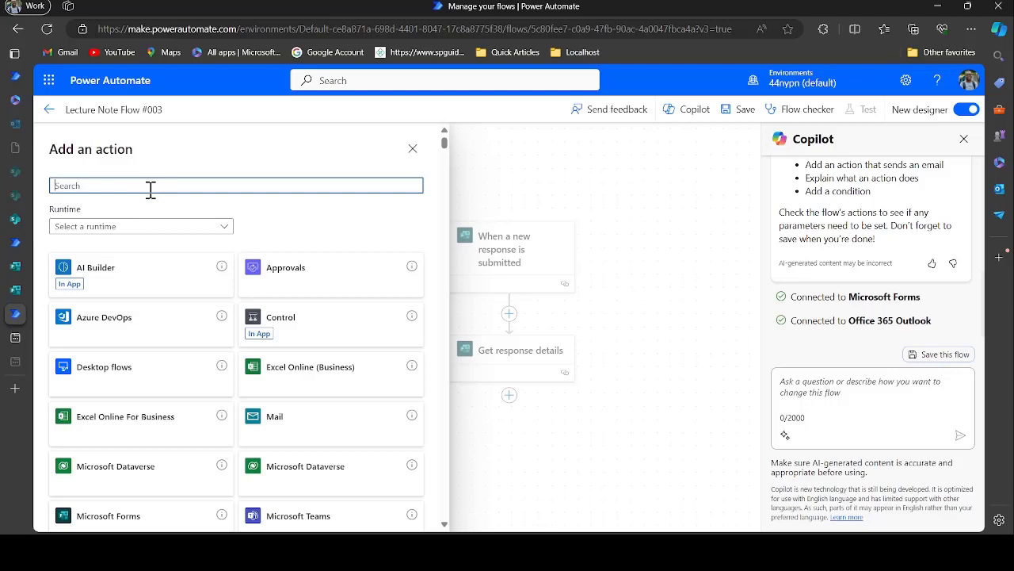
left_click(169, 226)
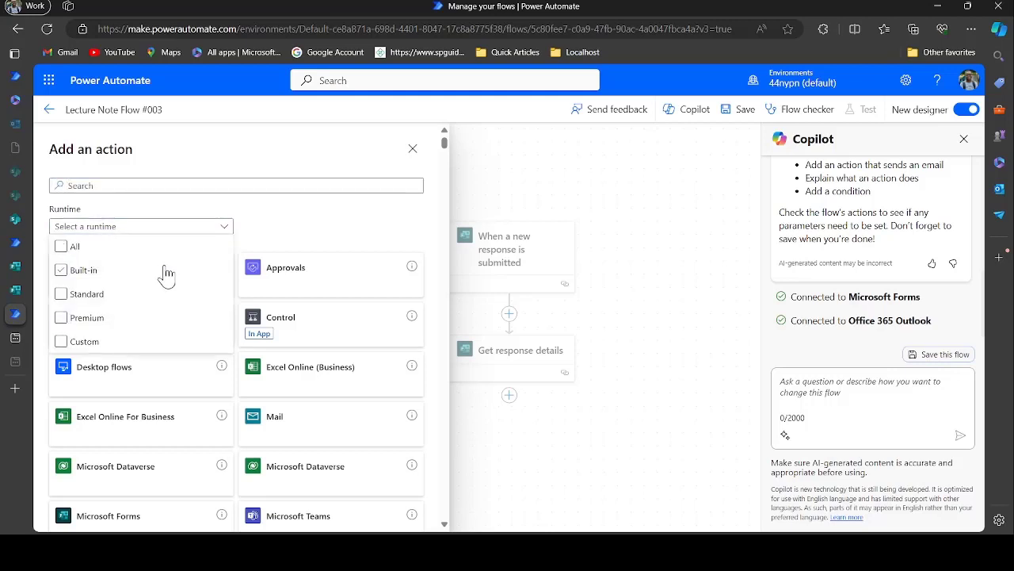
left_click(167, 270)
left_click(241, 287)
left_click(304, 275)
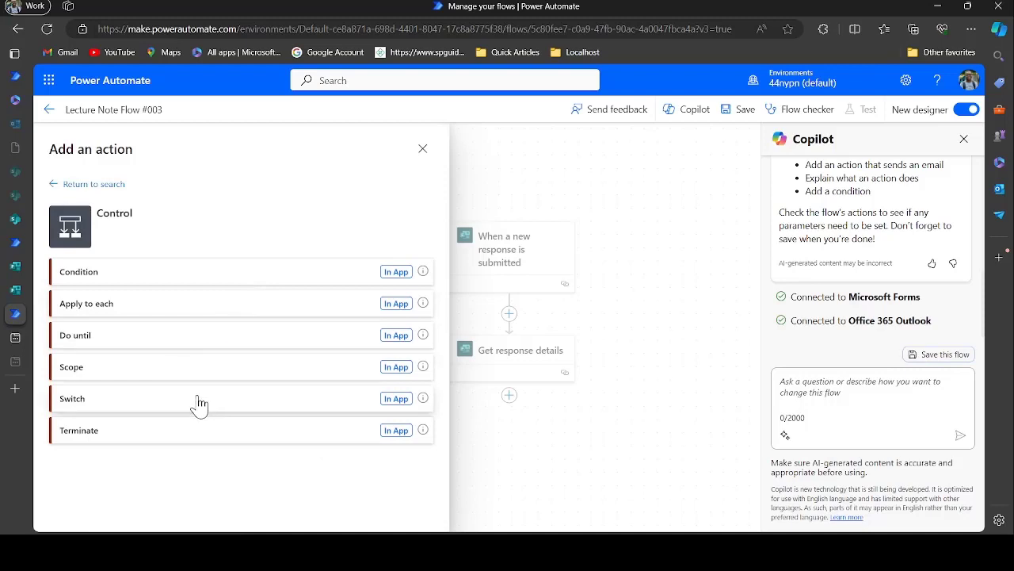
left_click(200, 404)
Make the Switch evaluate the form's dynamic Course answer
left_click(181, 237)
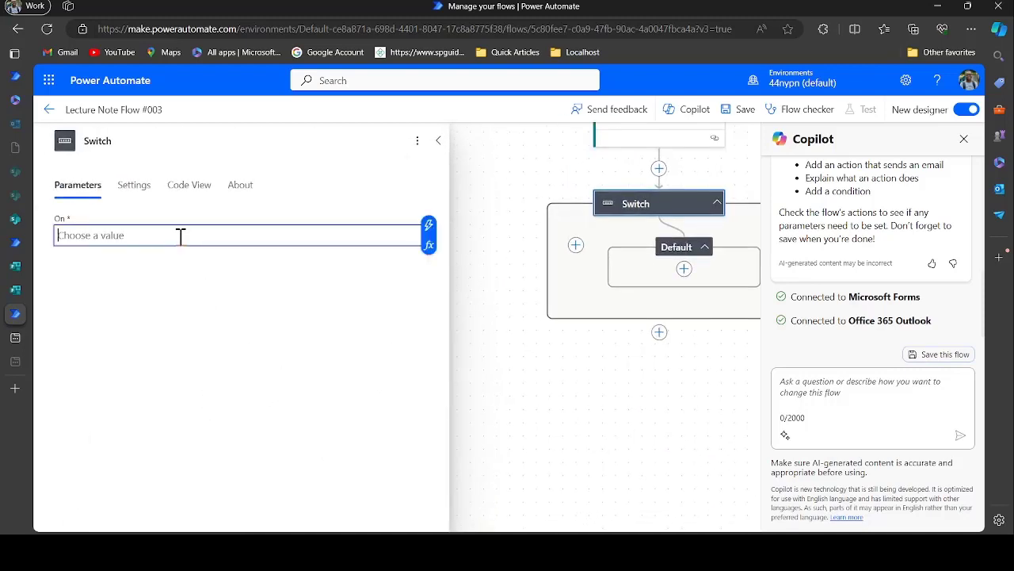
left_click(428, 225)
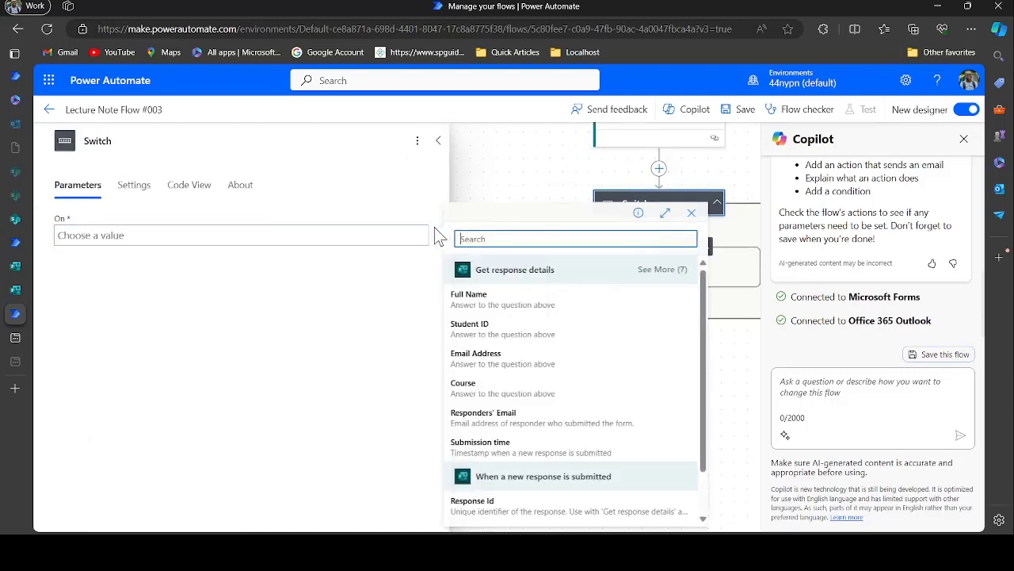
left_click(501, 389)
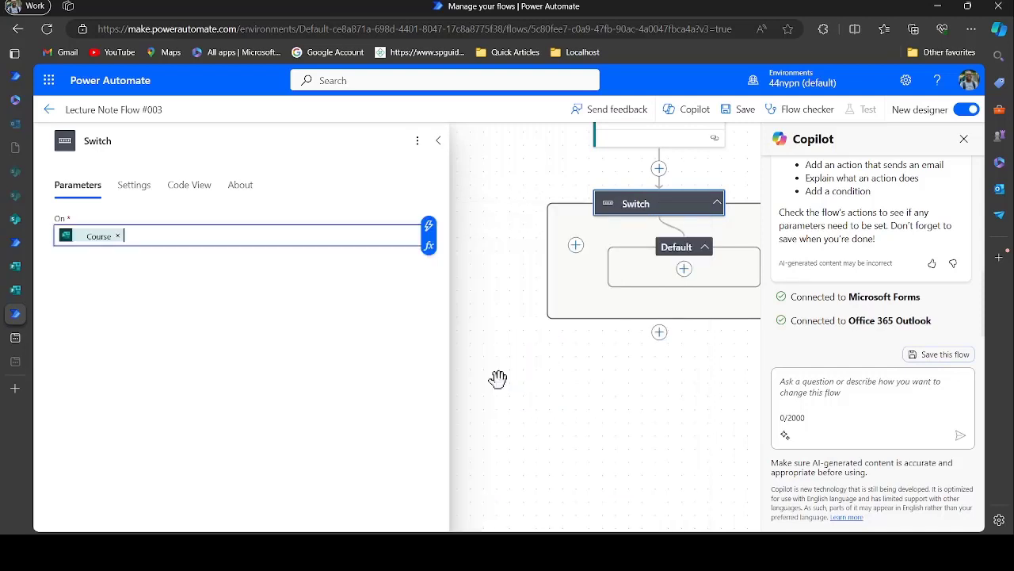
left_click(440, 143)
left_click_drag(518, 258, 296, 261)
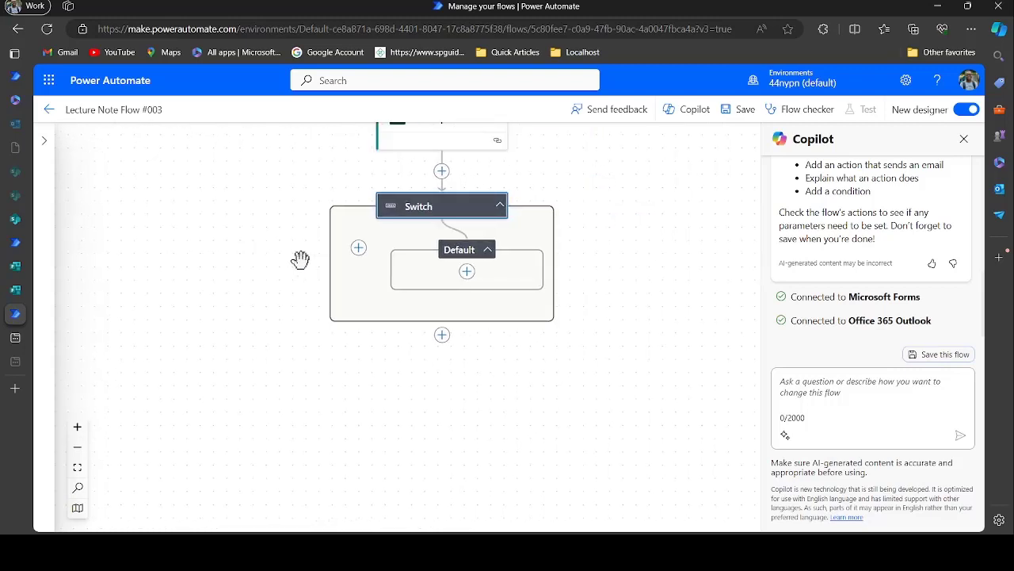
Add two cases to the Switch, matching Java 1 and Java 2
left_click(357, 250)
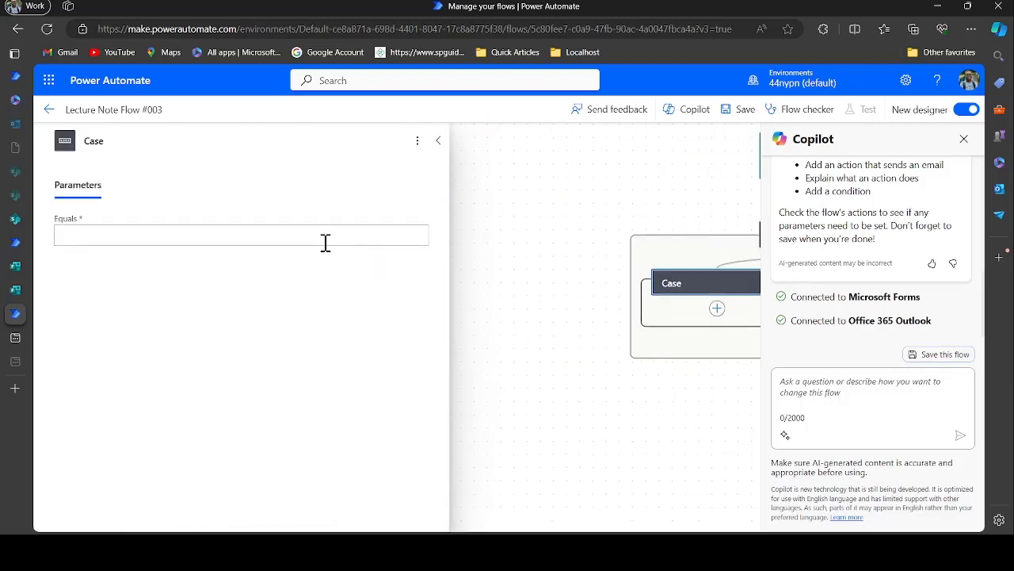
left_click(300, 235)
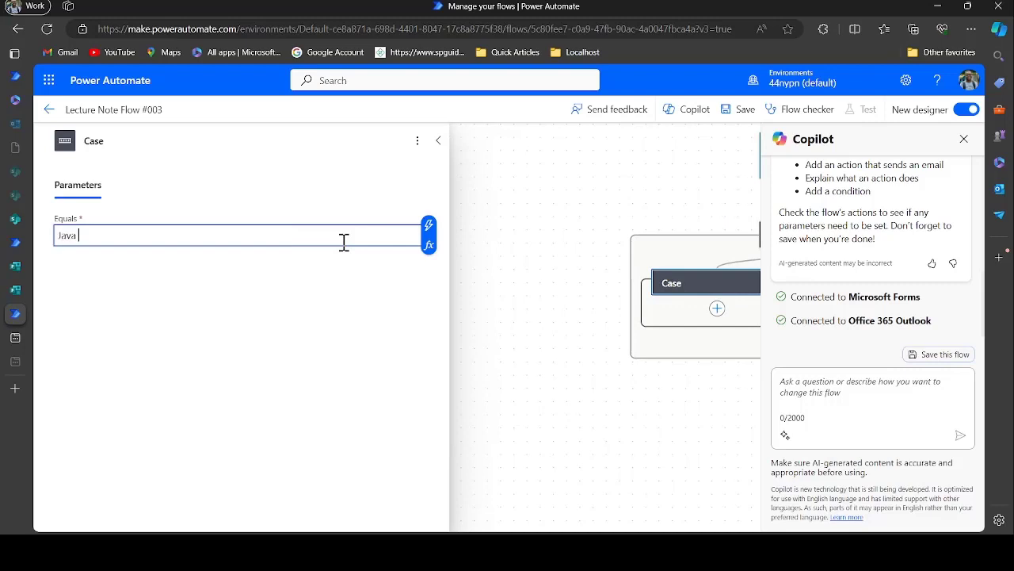
left_click(441, 148)
left_click(442, 145)
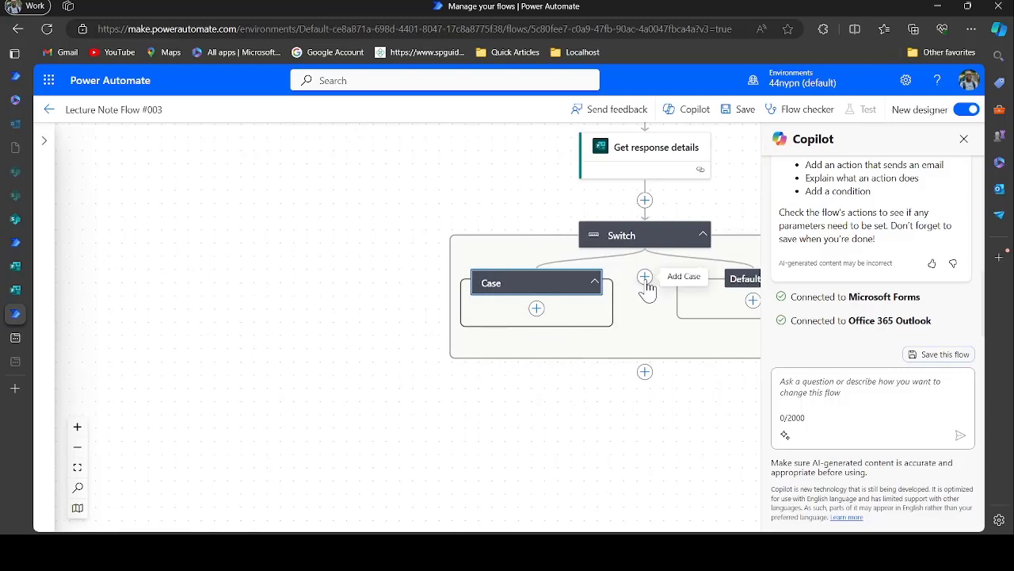
left_click(645, 276)
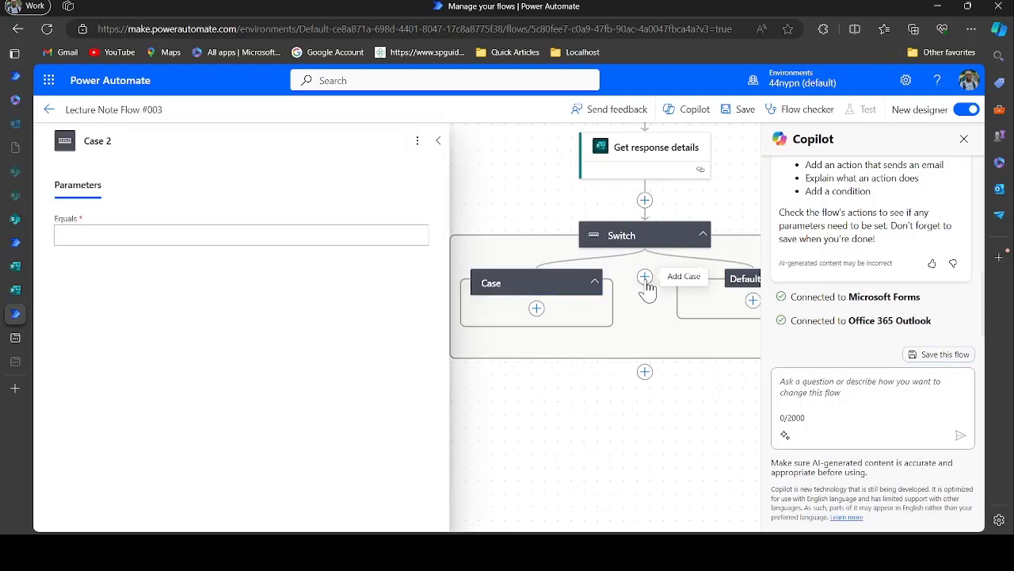
left_click(263, 232)
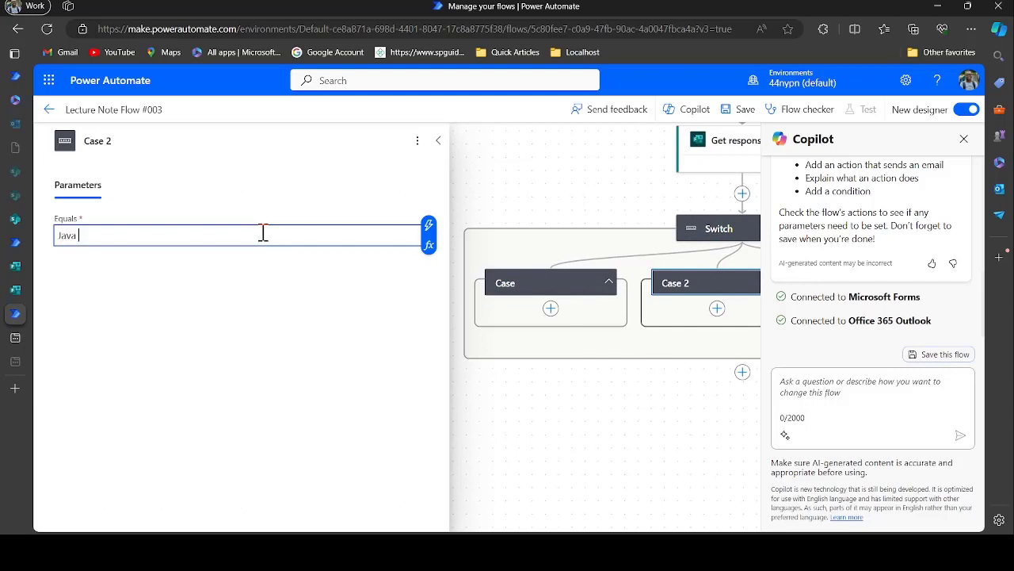
Rename the cases Case and Case 2 to Java 1 and Java 2
left_click(521, 295)
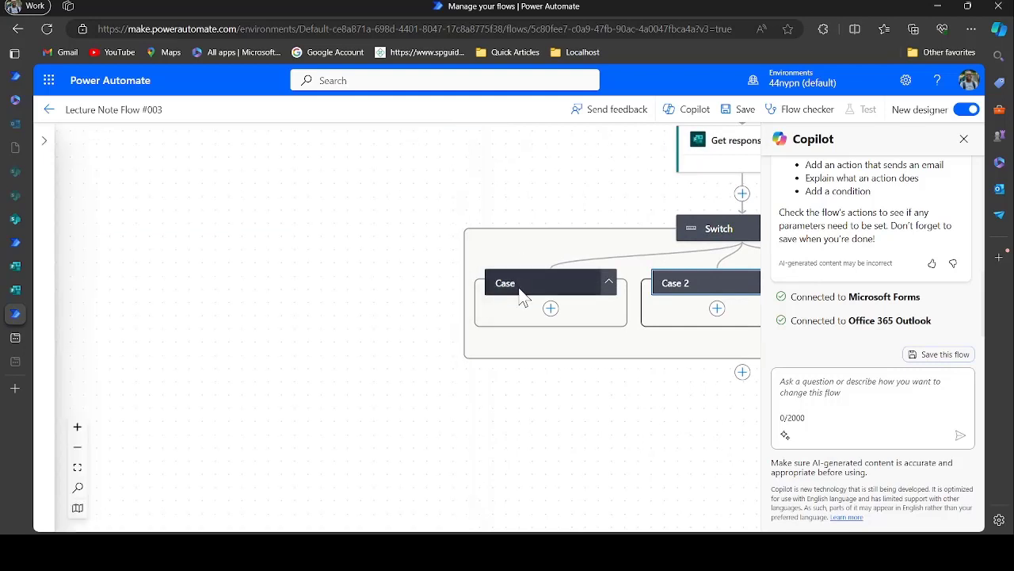
left_click(200, 140)
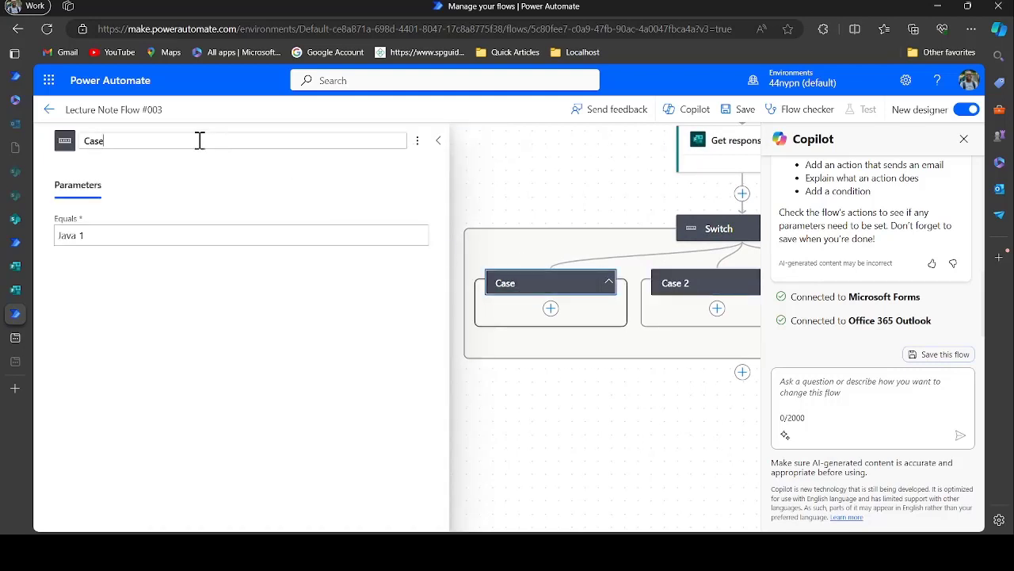
key("BackSpace")
key("BackSpace")
key("BackSpace")
type("java")
key("BackSpace")
key("BackSpace")
key("BackSpace")
key("BackSpace")
key("BackSpace")
type("J")
left_click(438, 140)
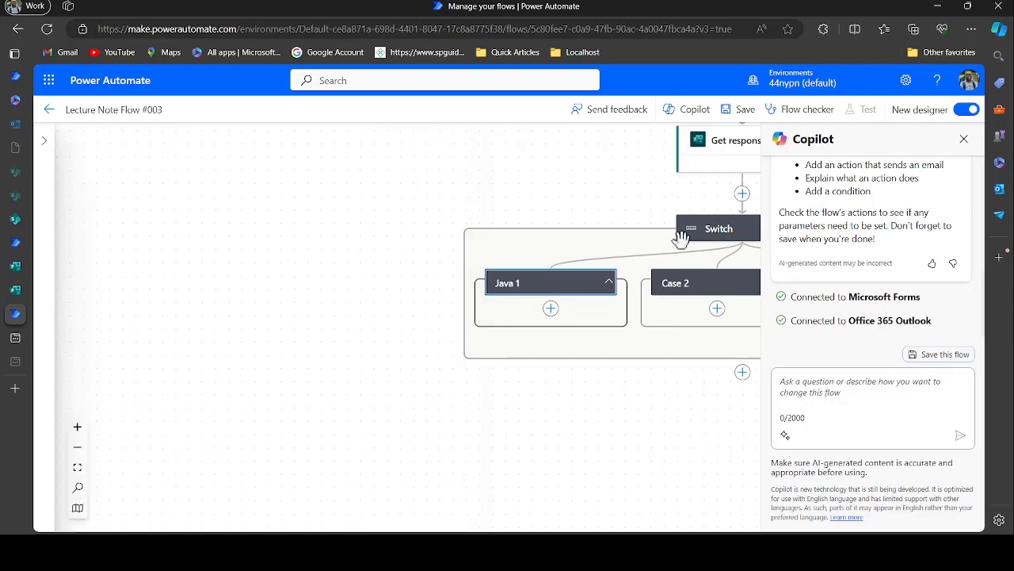
left_click(675, 283)
left_click(201, 142)
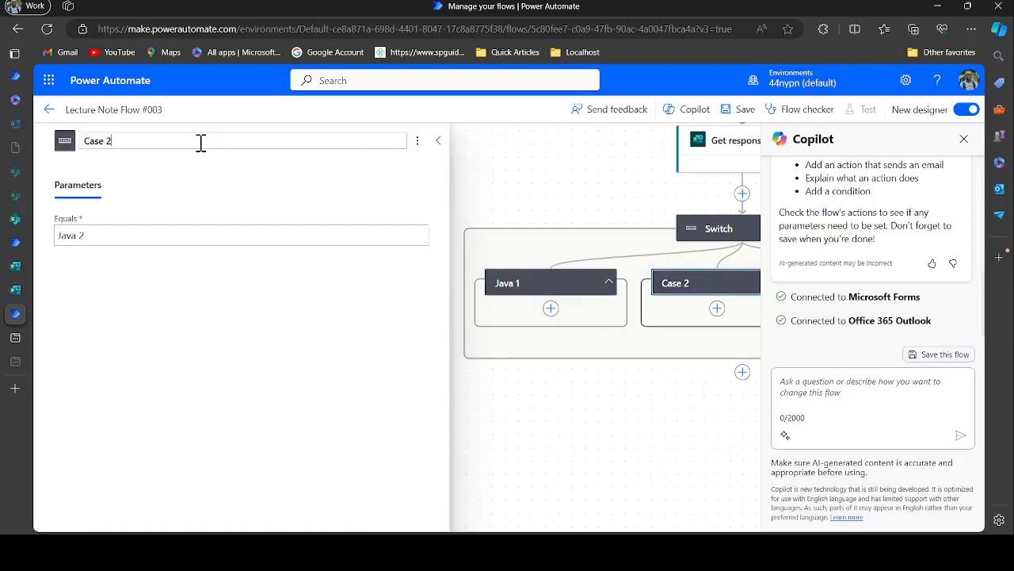
key("BackSpace")
key("BackSpace")
key("BackSpace")
key("BackSpace")
type("Java")
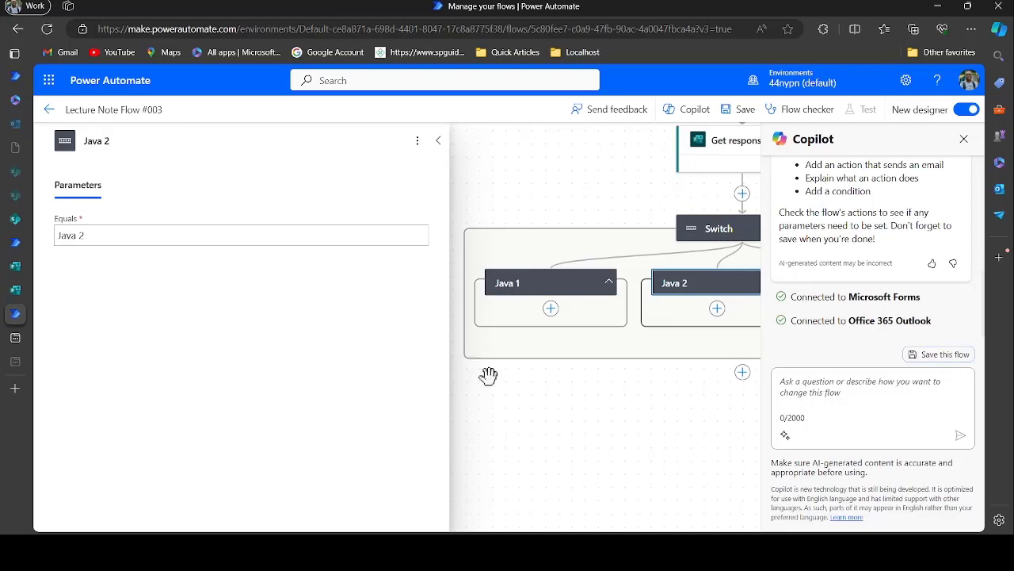
left_click(439, 140)
left_click(551, 308)
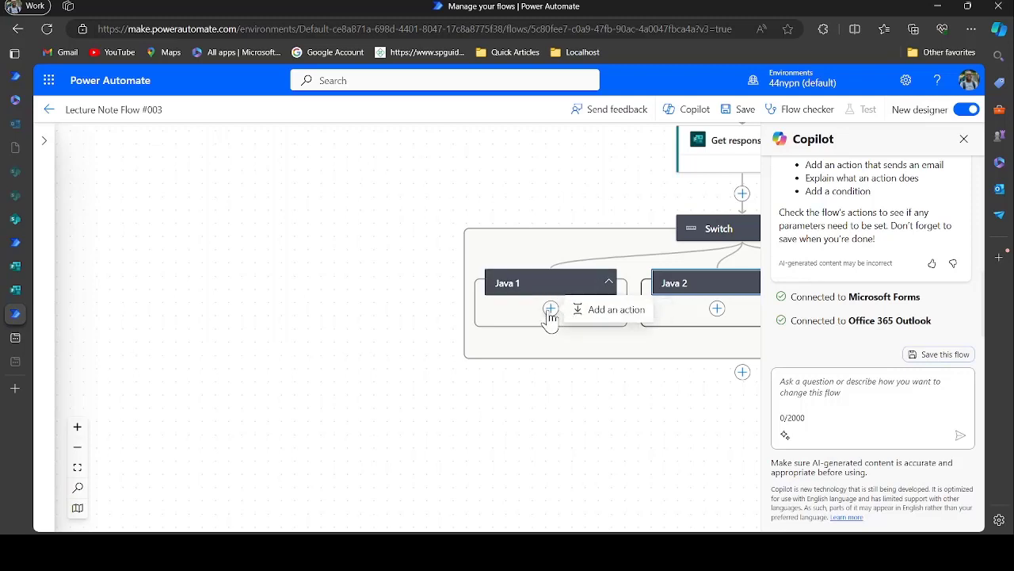
Add an Office 365 Outlook 'Send email with options' action under Java 1
left_click(596, 313)
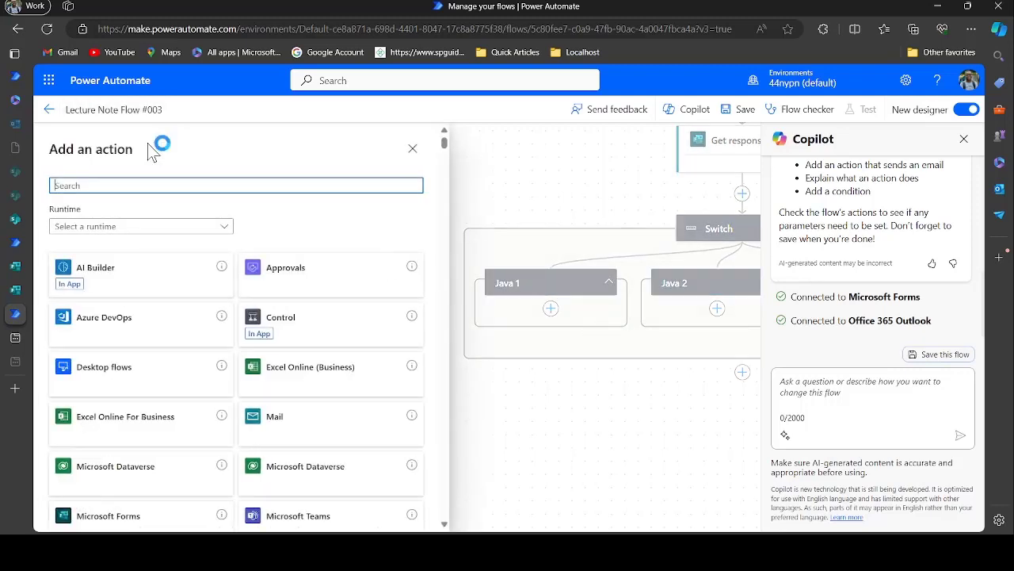
type("outlook")
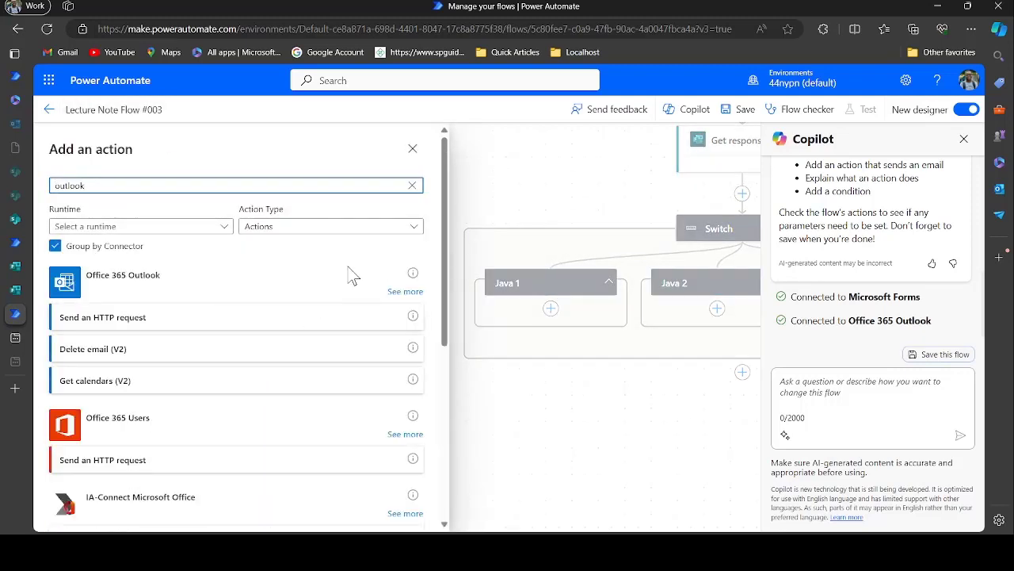
left_click(404, 293)
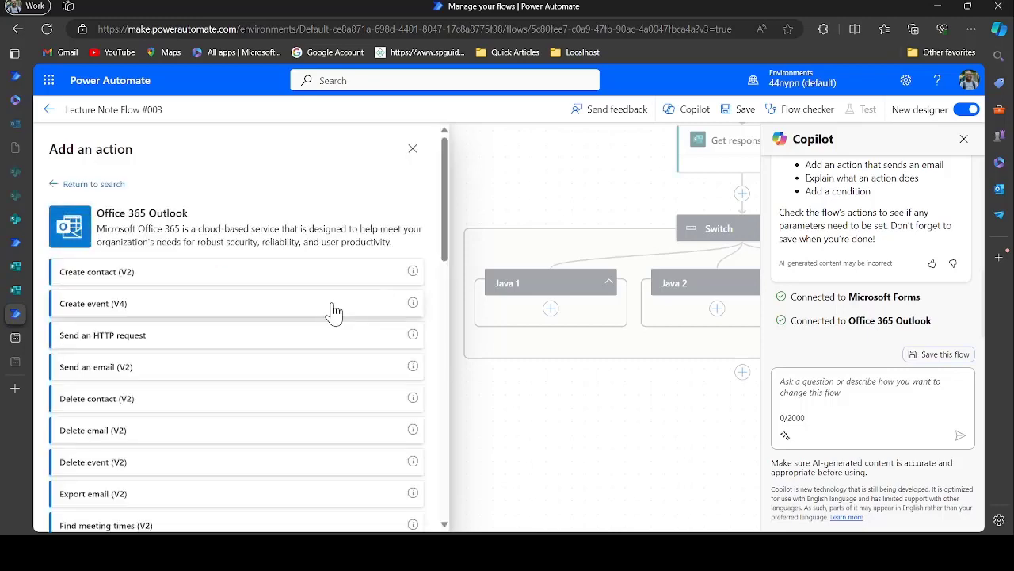
scroll(266, 530, "down", 4)
scroll(266, 529, "down", 6)
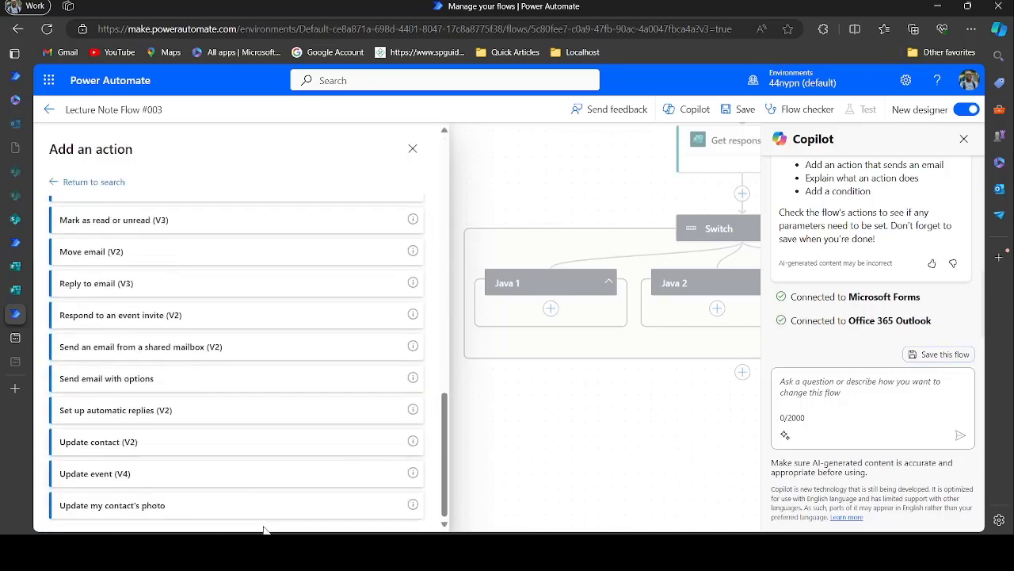
left_click(151, 385)
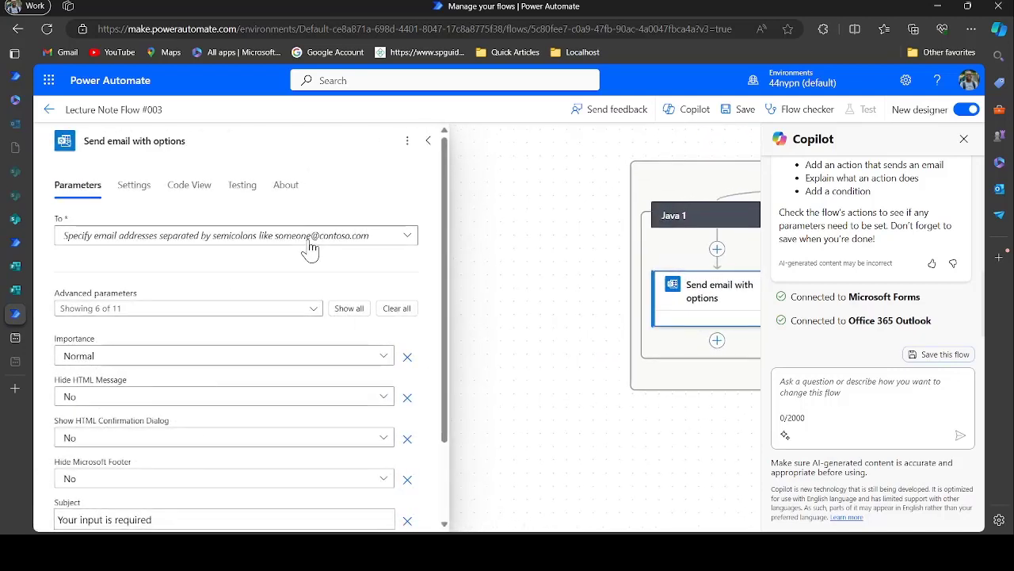
Paste the recipient's e-mail address, keep Hide HTML Message No, and set Show HTML Confirmation Dialog to Yes
left_click(309, 245)
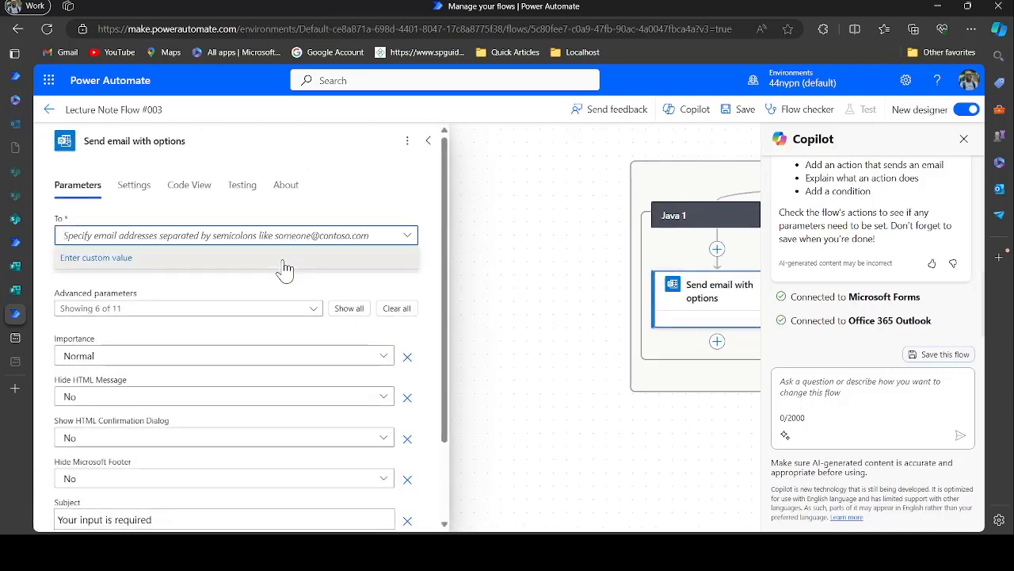
left_click(287, 264)
key("ctrl+v")
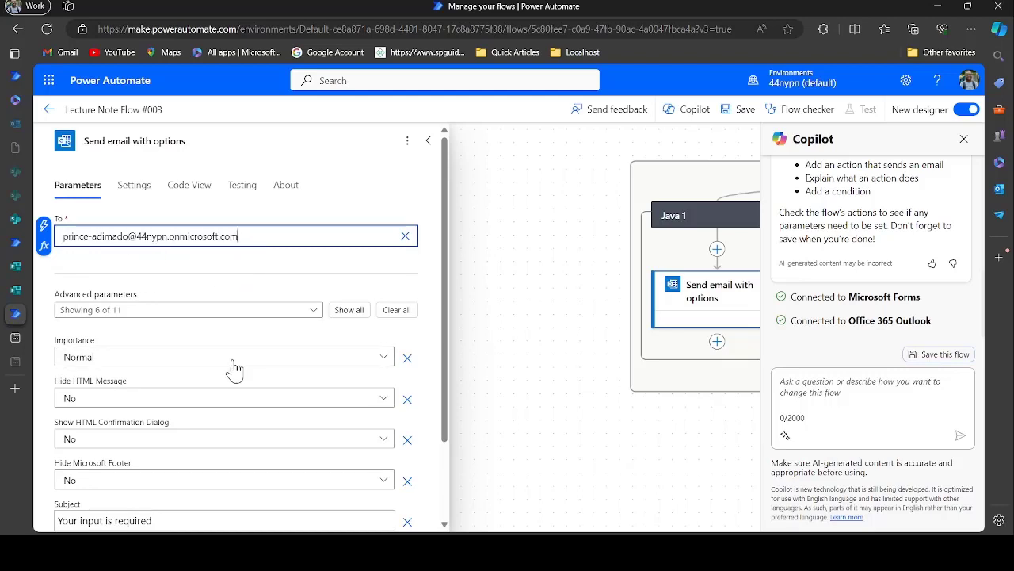
scroll(235, 369, "down", 2)
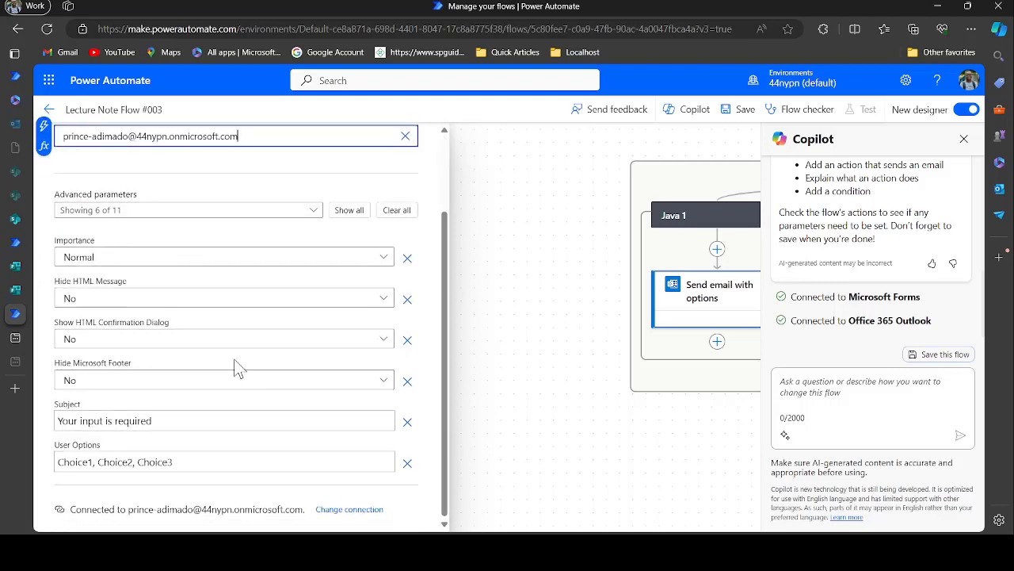
left_click(230, 301)
left_click(228, 302)
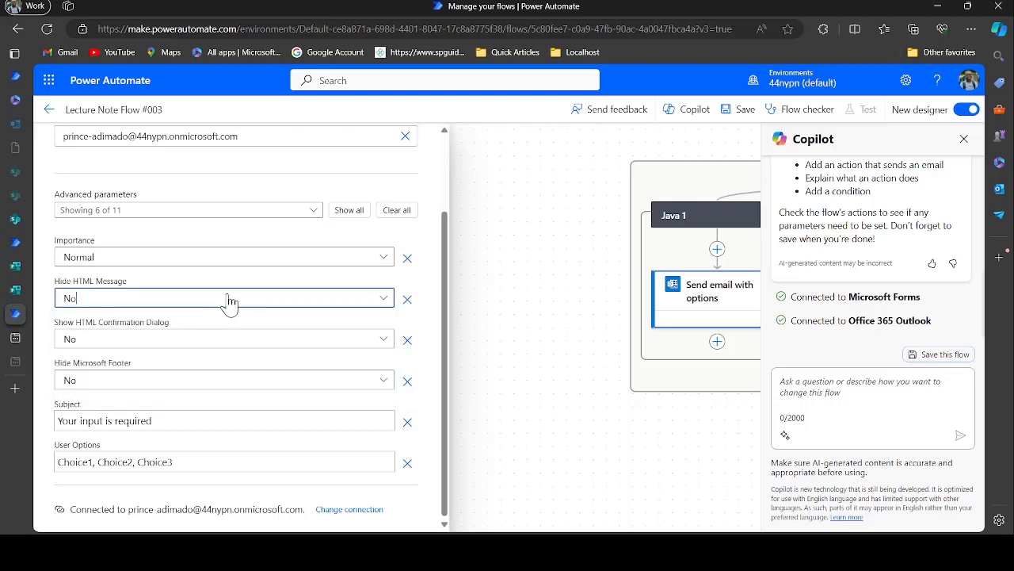
left_click(213, 344)
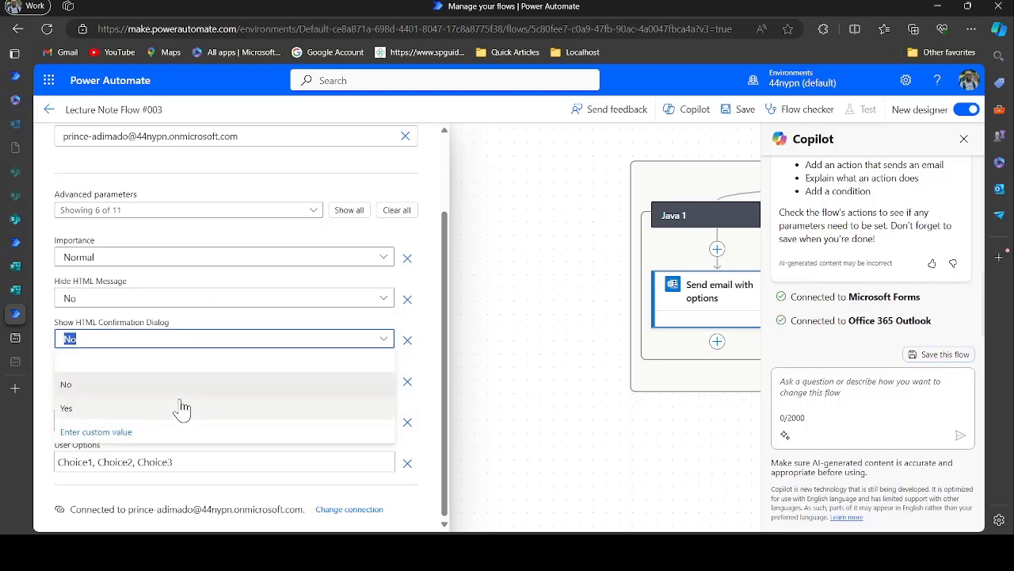
left_click(181, 408)
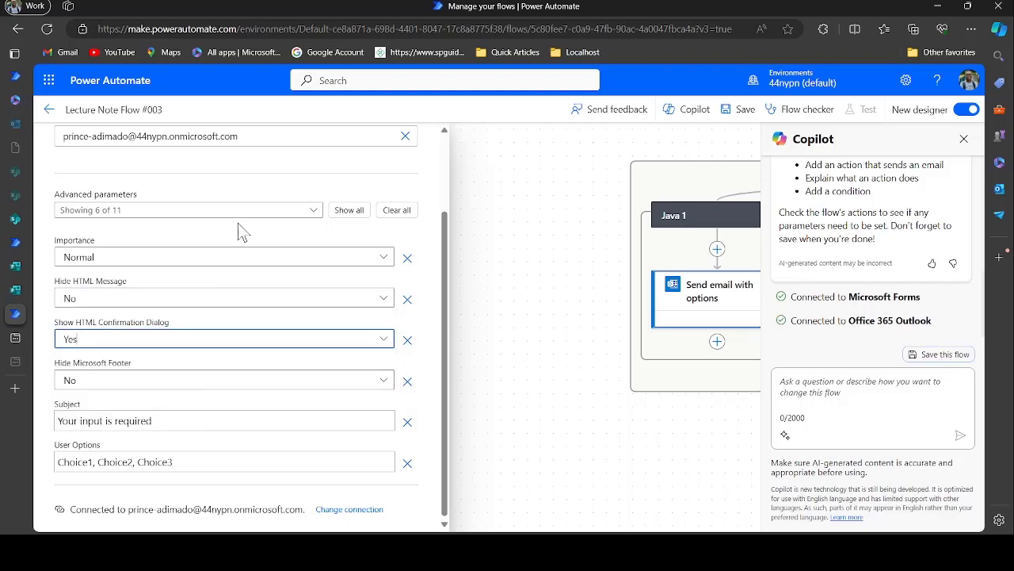
Replace the placeholder user options with Approve and Reject
left_click(93, 458)
double_click(79, 461)
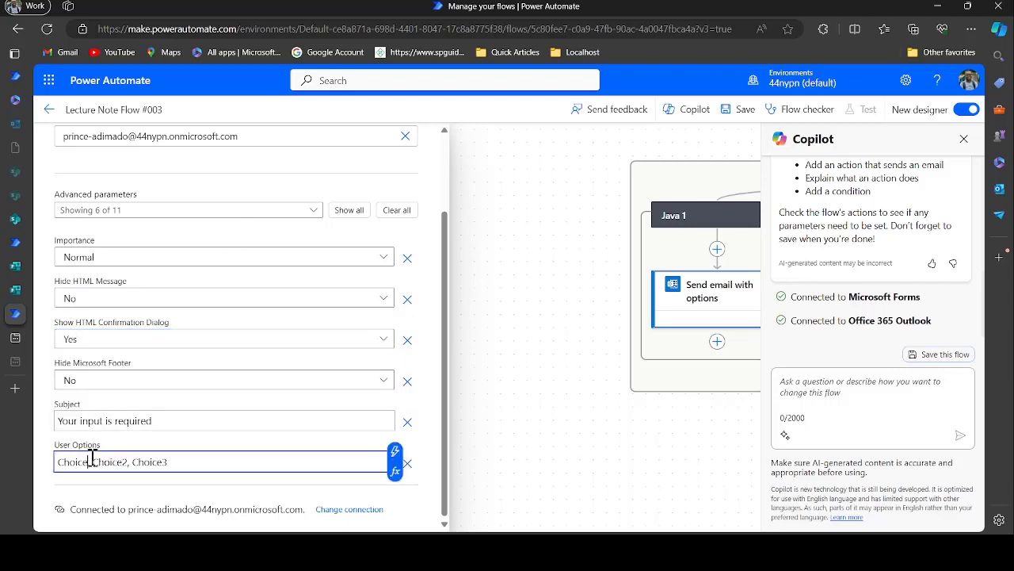
type("Approve")
key("BackSpace")
key("BackSpace")
key("BackSpace")
key("BackSpace")
key("BackSpace")
key("BackSpace")
key("BackSpace")
key("BackSpace")
type("Reje")
Select the default subject text and switch to Handbook Flow #002 for reference
left_click(168, 418)
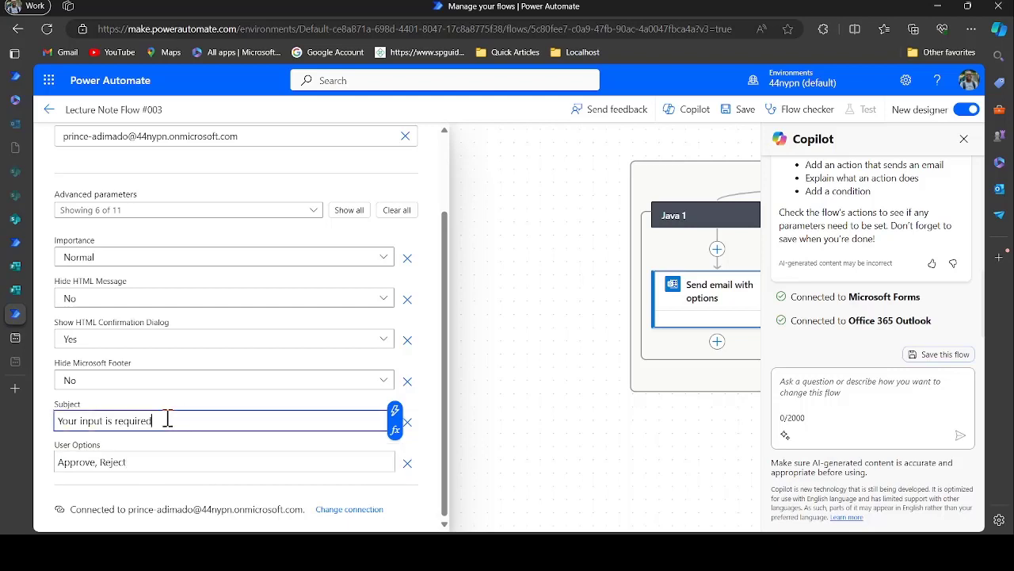
left_click_drag(167, 418, 56, 420)
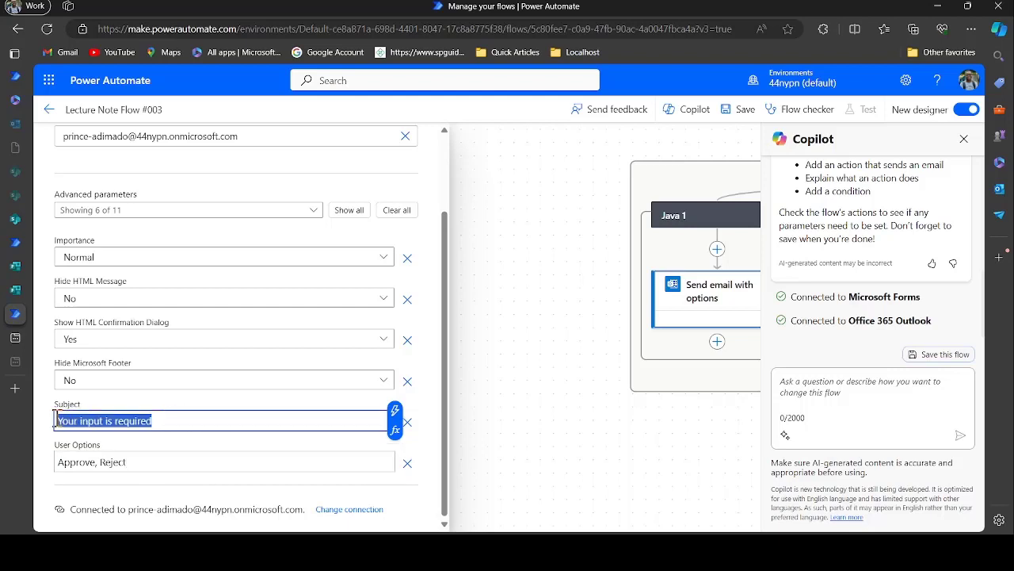
left_click(16, 244)
Copy the Handbook Flow approval email's subject into this email, replacing 'Java' with the dynamic Course answer
scroll(321, 393, "down", 5)
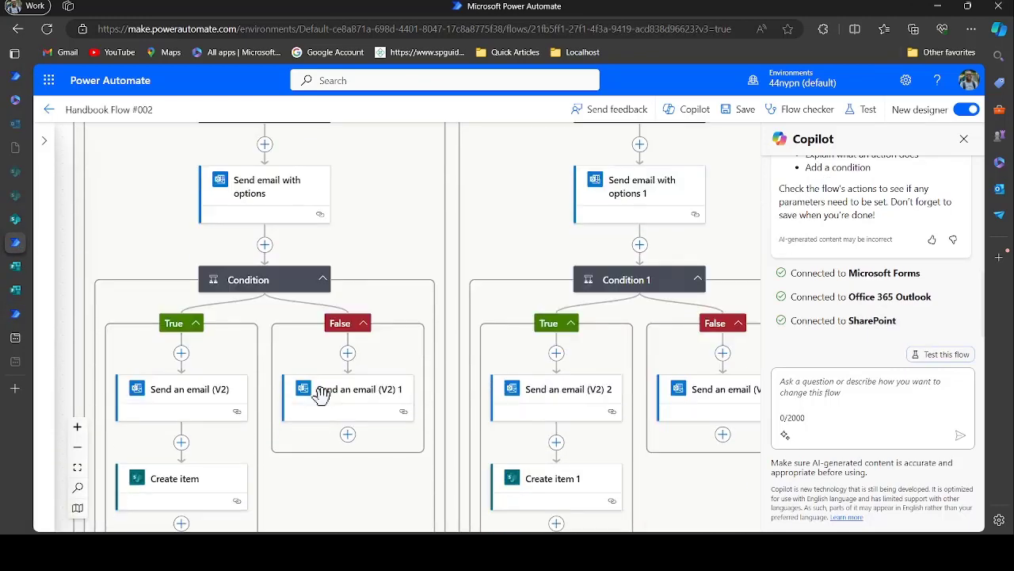
scroll(321, 394, "up", 1)
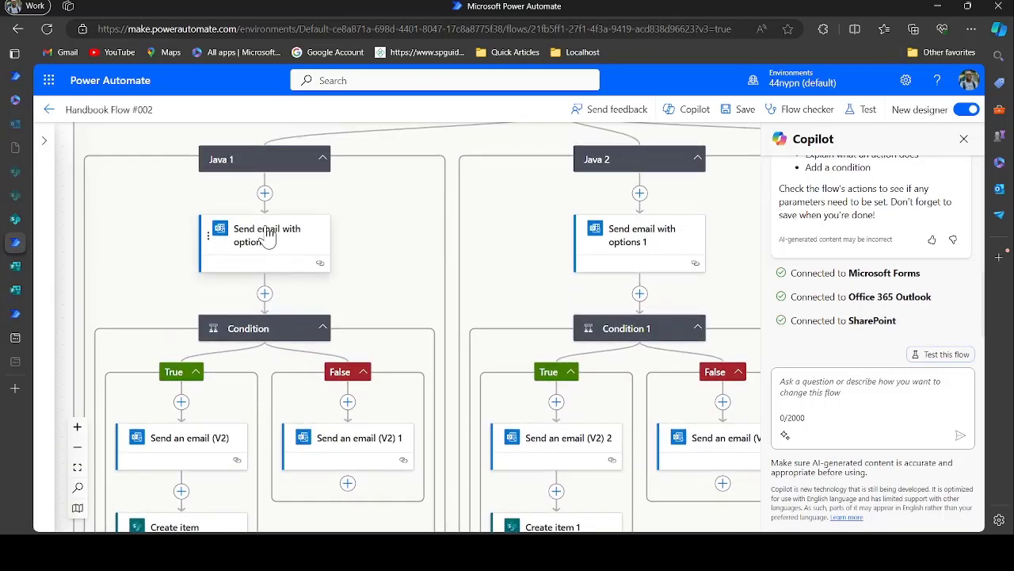
left_click(269, 235)
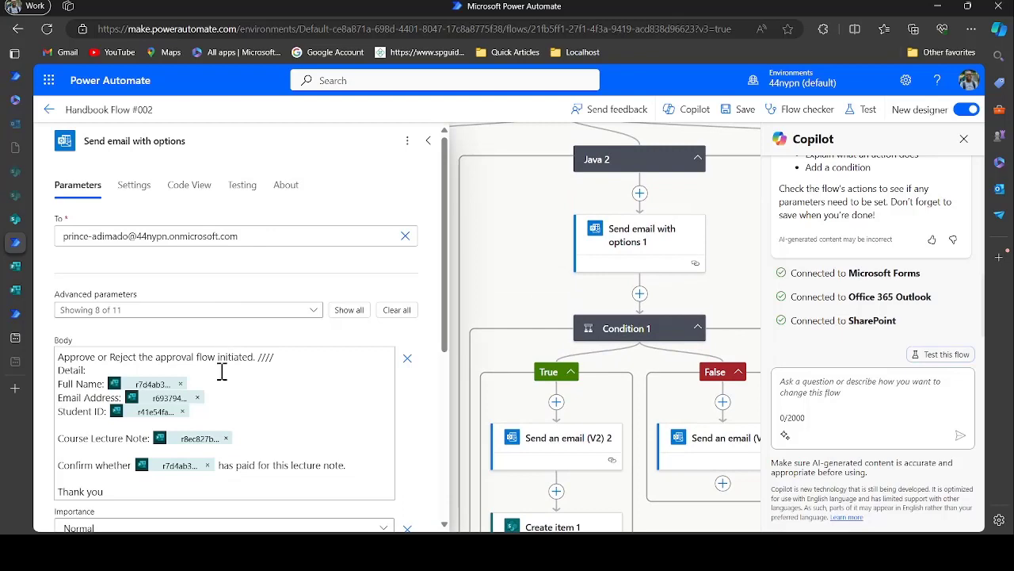
scroll(222, 371, "down", 4)
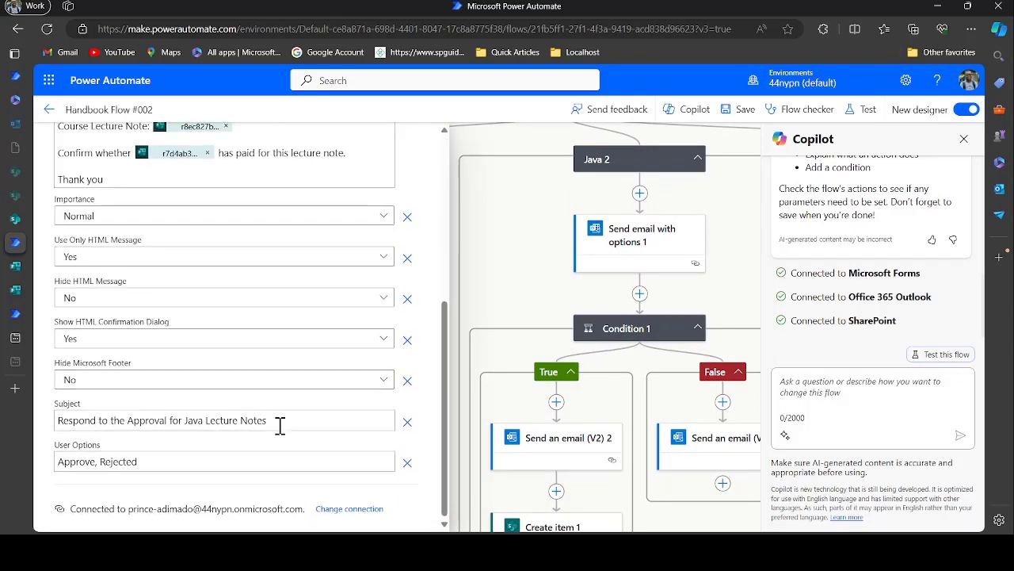
left_click_drag(280, 426, 52, 436)
key("ctrl+c")
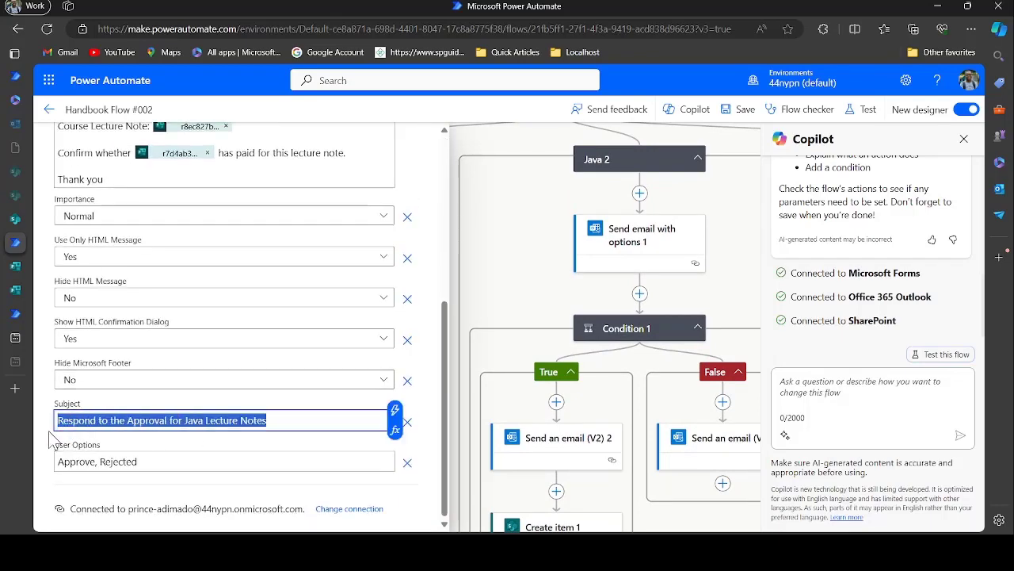
left_click(15, 314)
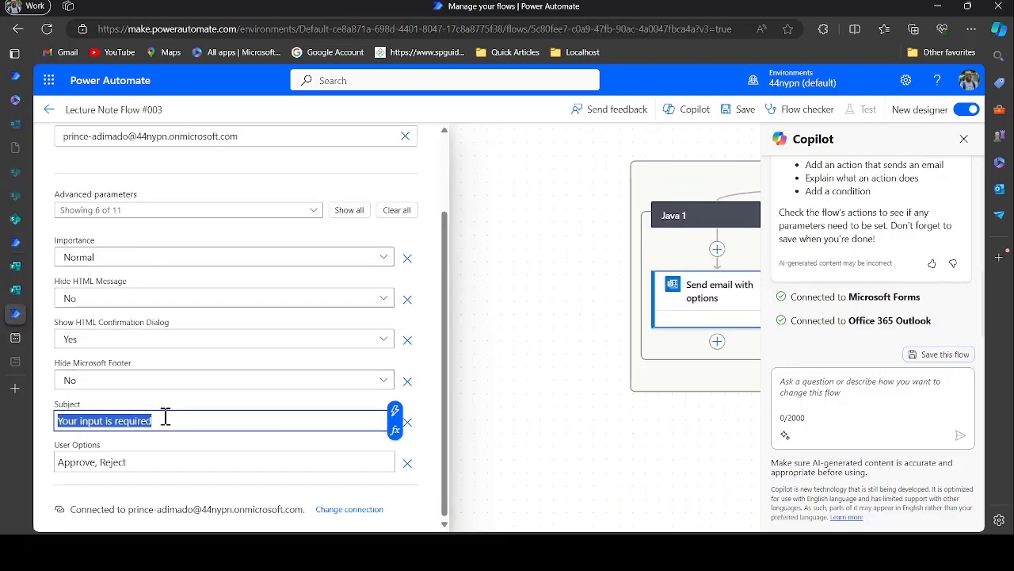
key("BackSpace")
key("ctrl+v")
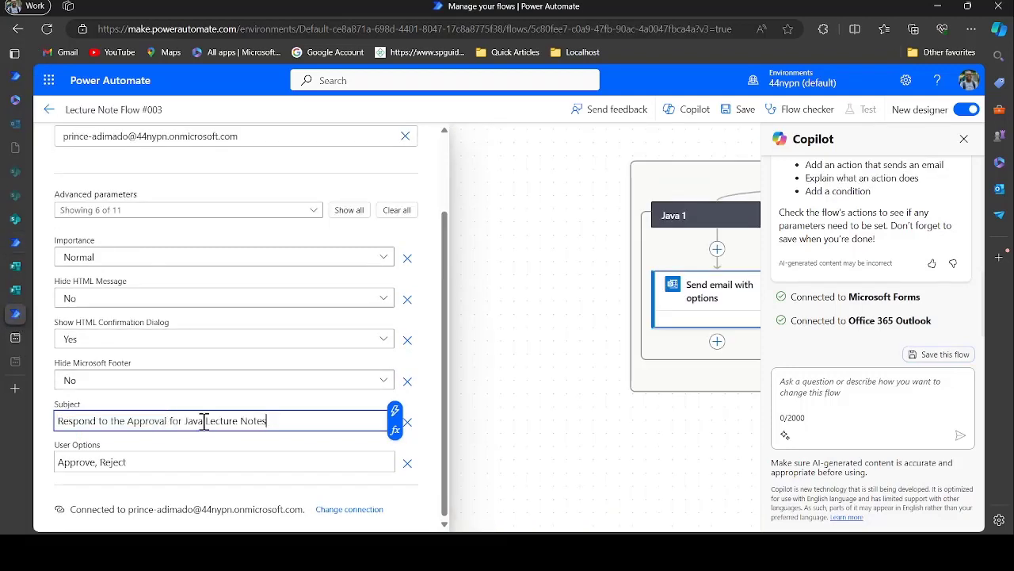
left_click_drag(203, 423, 191, 423)
key("BackSpace")
left_click(394, 410)
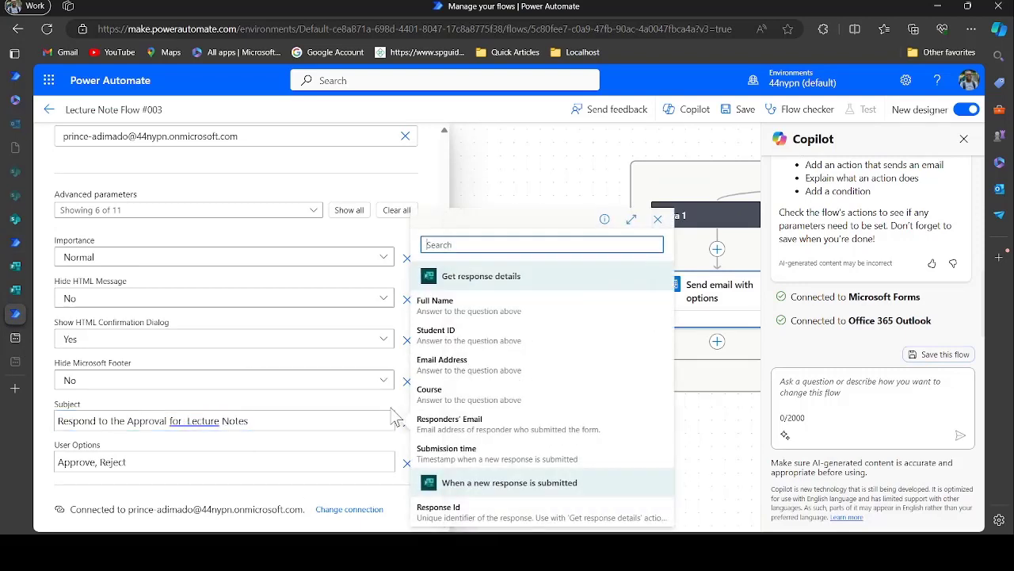
left_click(428, 394)
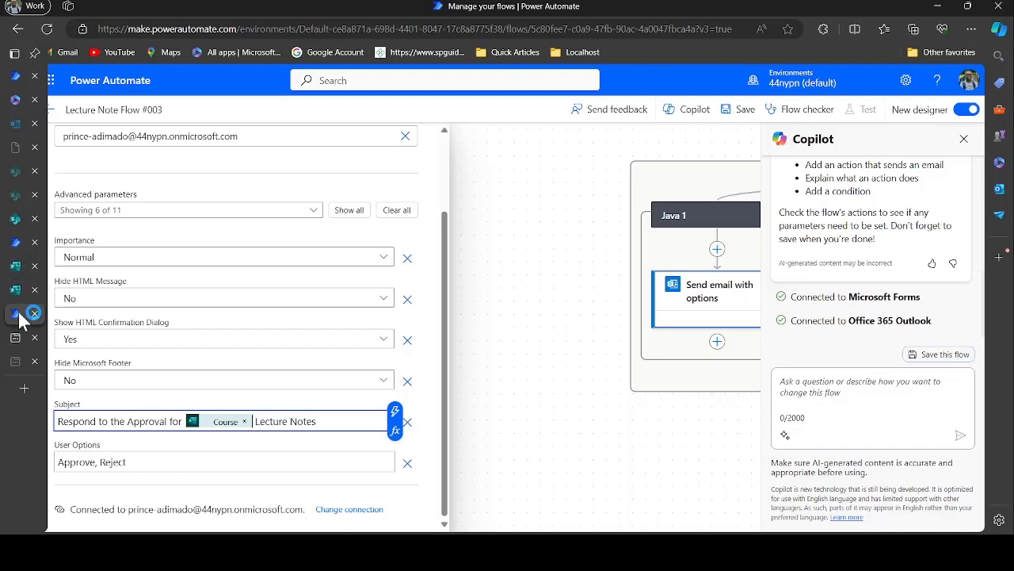
Add the Body and Use only HTML message parameters, and set HTML-only message to Yes
left_click(308, 211)
left_click(263, 284)
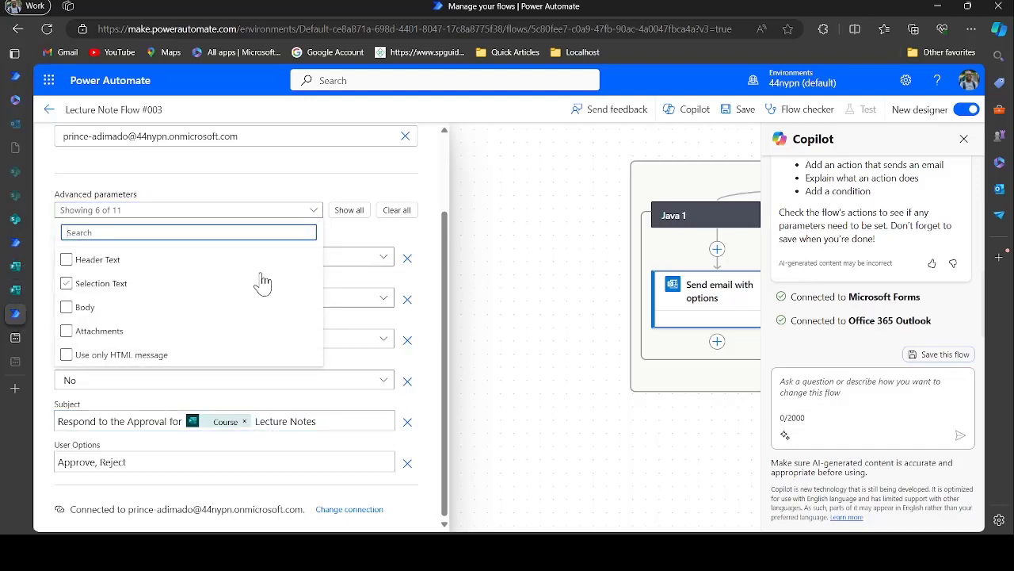
left_click(78, 309)
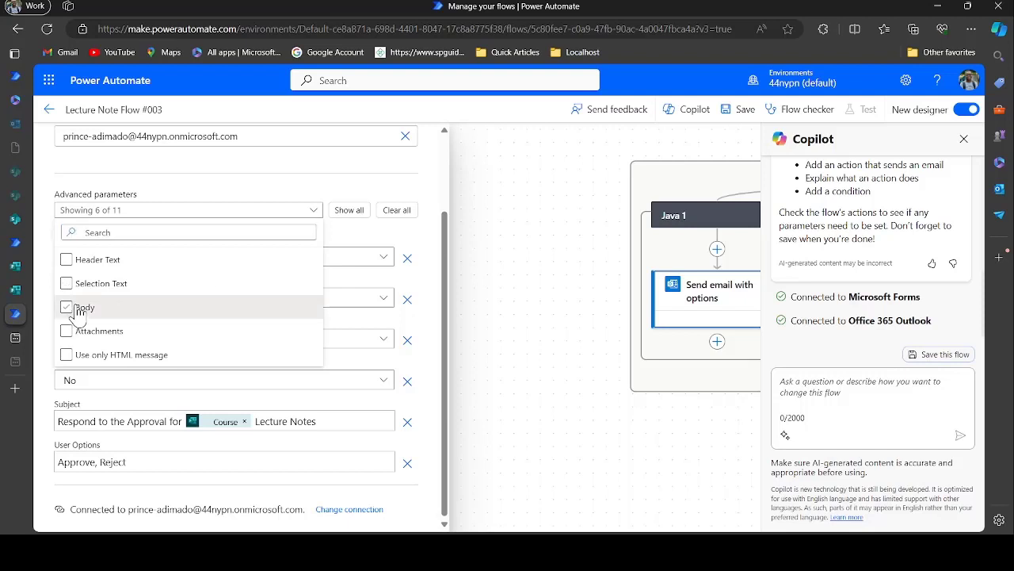
left_click(109, 363)
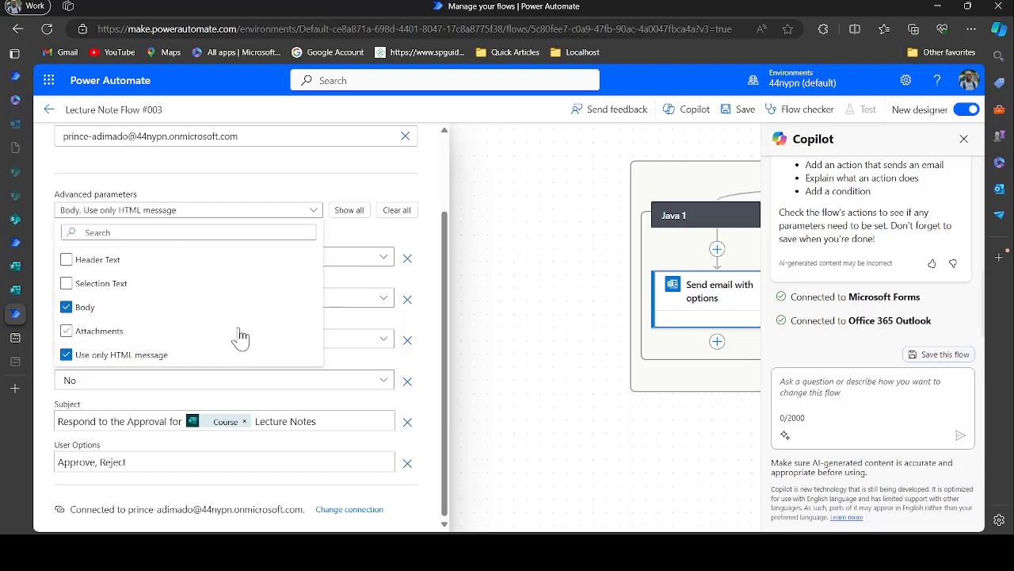
left_click(358, 234)
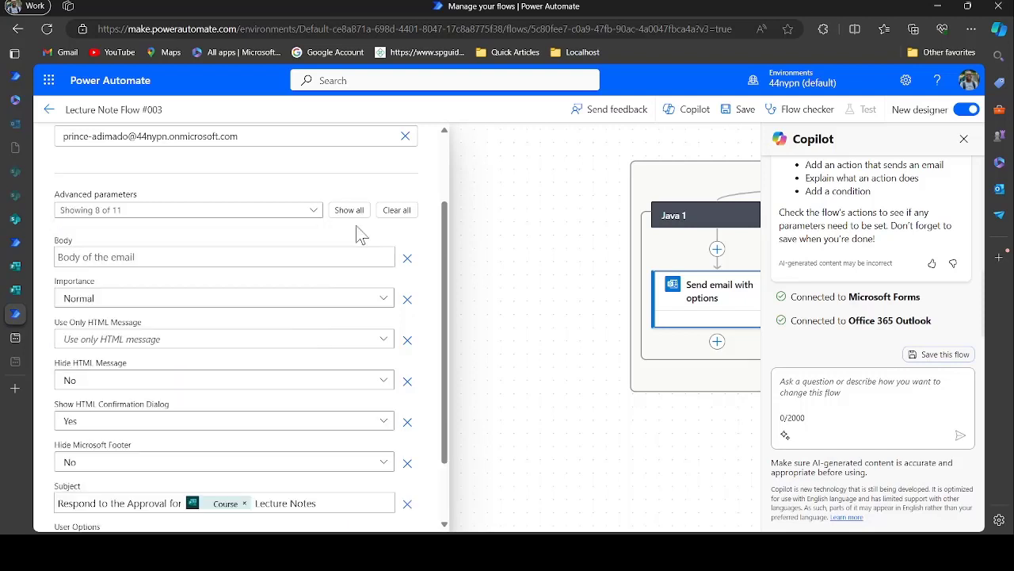
left_click(228, 341)
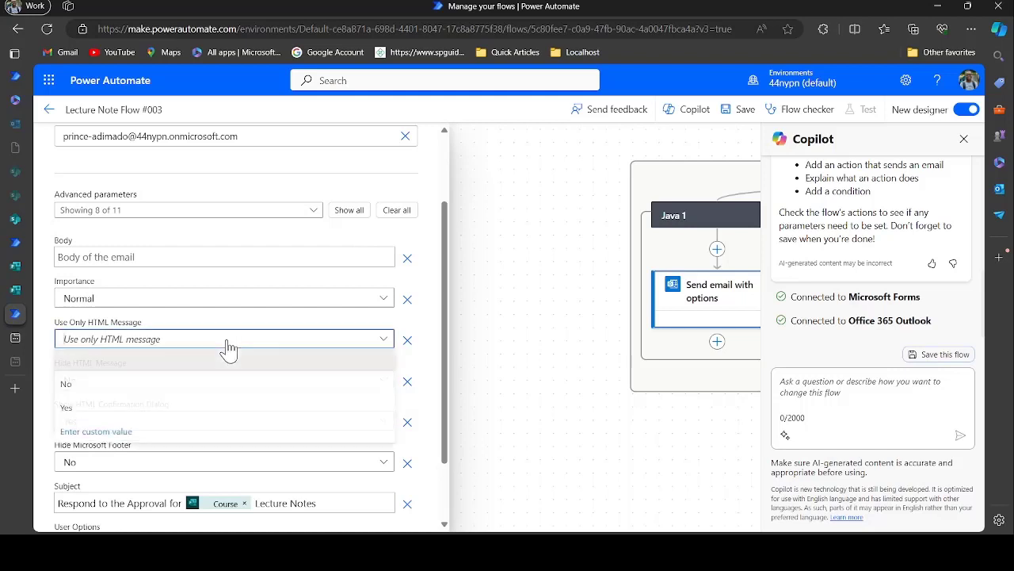
left_click(168, 412)
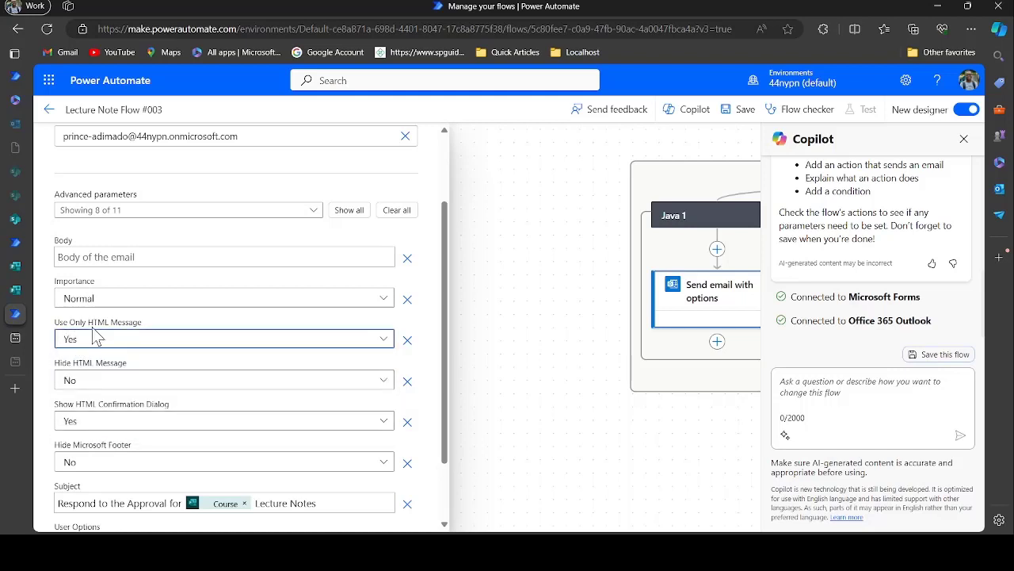
scroll(190, 367, "down", 1)
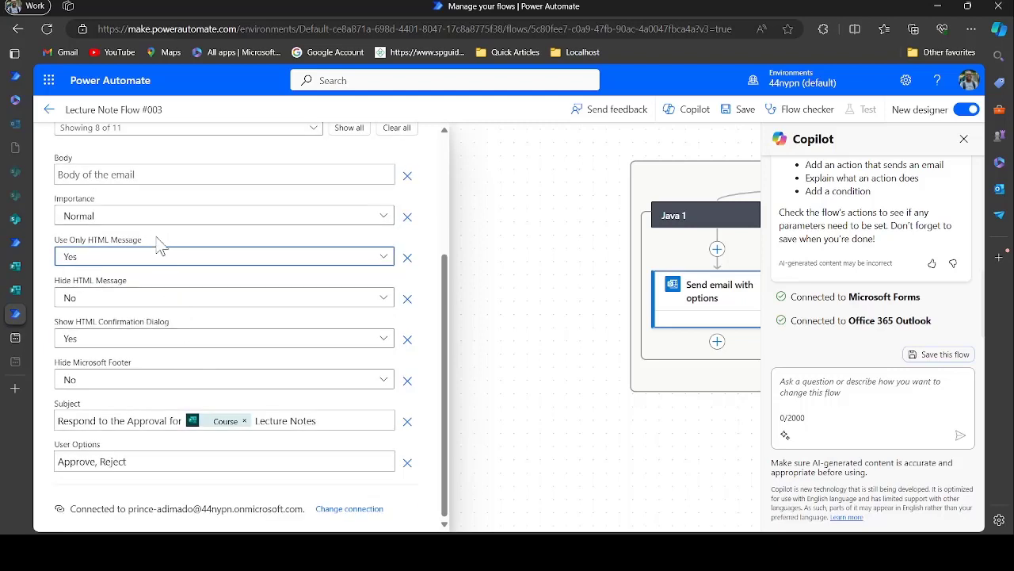
scroll(163, 303, "up", 1)
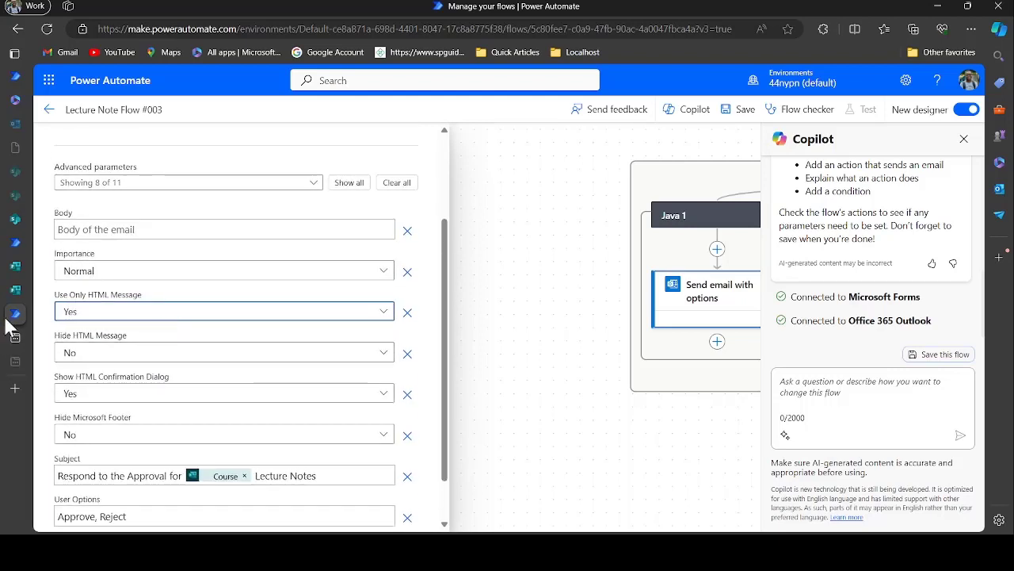
Copy the approval email body from Handbook Flow #002 and paste it into this email's Body
left_click(16, 247)
scroll(229, 388, "up", 3)
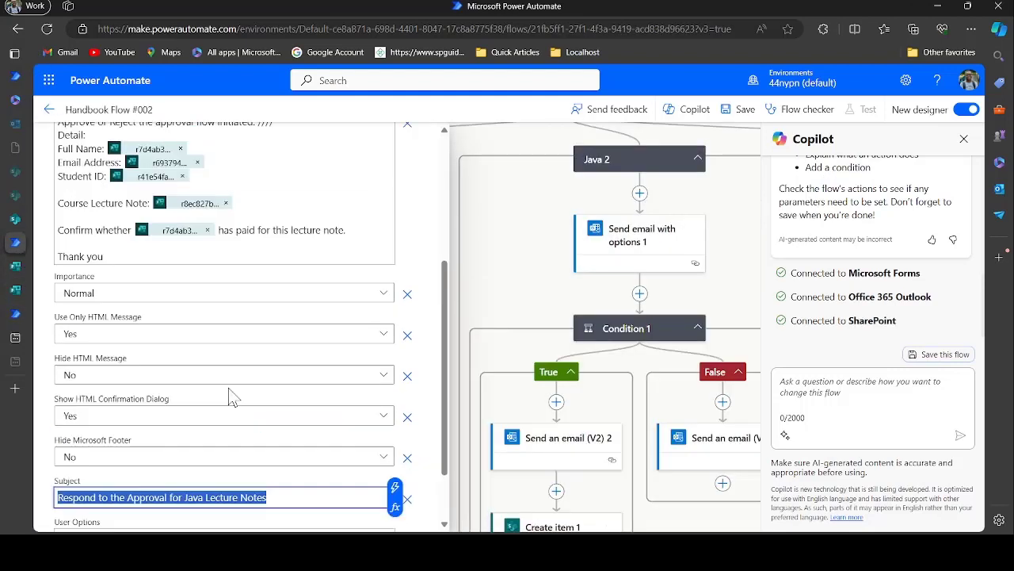
left_click_drag(131, 388, 46, 246)
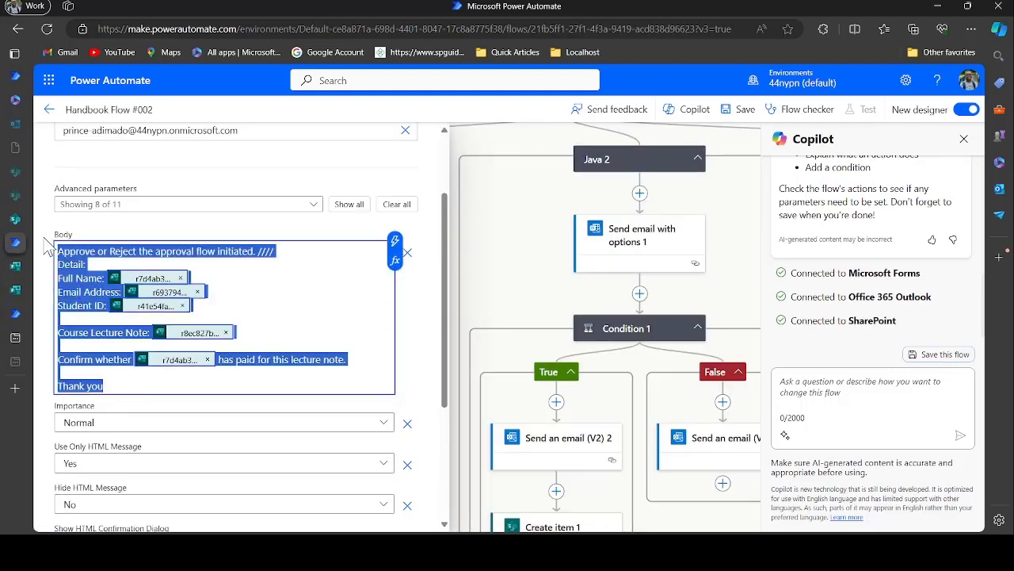
left_click(16, 314)
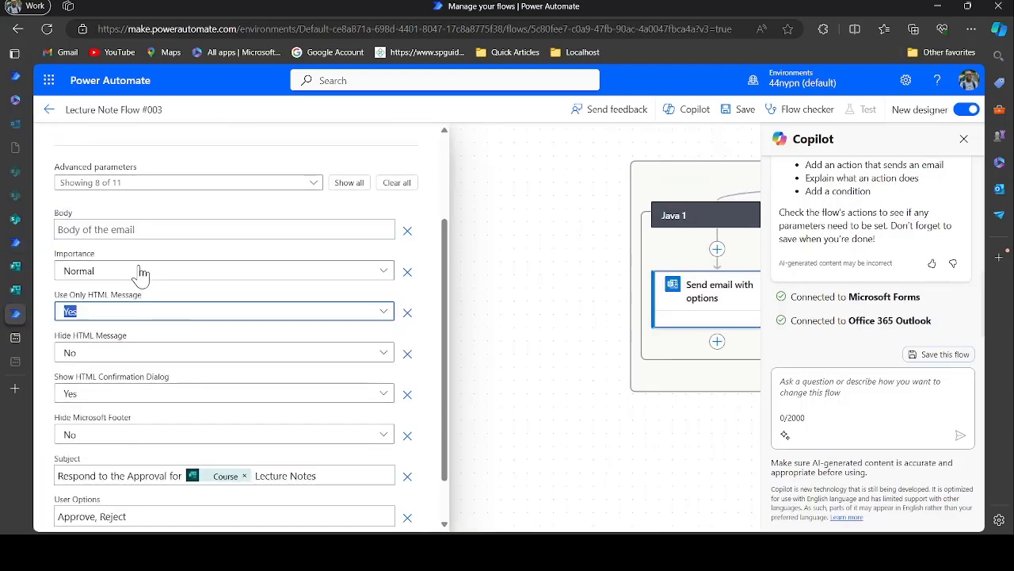
left_click(138, 229)
type("Approve or Reject the approval flow initiated. //// Detail: Full Name: body(...) Email Address: body(...) Student ID: body(...)  Course Lecture Note: body(...)  Confirm whether body(...) has paid for this lecture note.  Thank you")
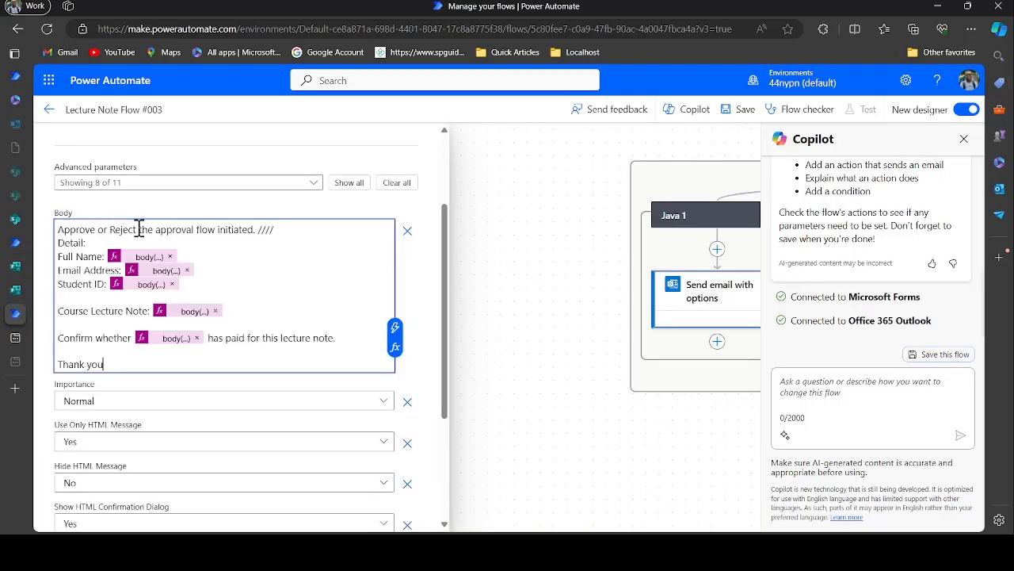
Delete the old values after Full Name, Email Address, Student ID, Course Lecture Note and Confirm whether
left_click(172, 256)
left_click(188, 270)
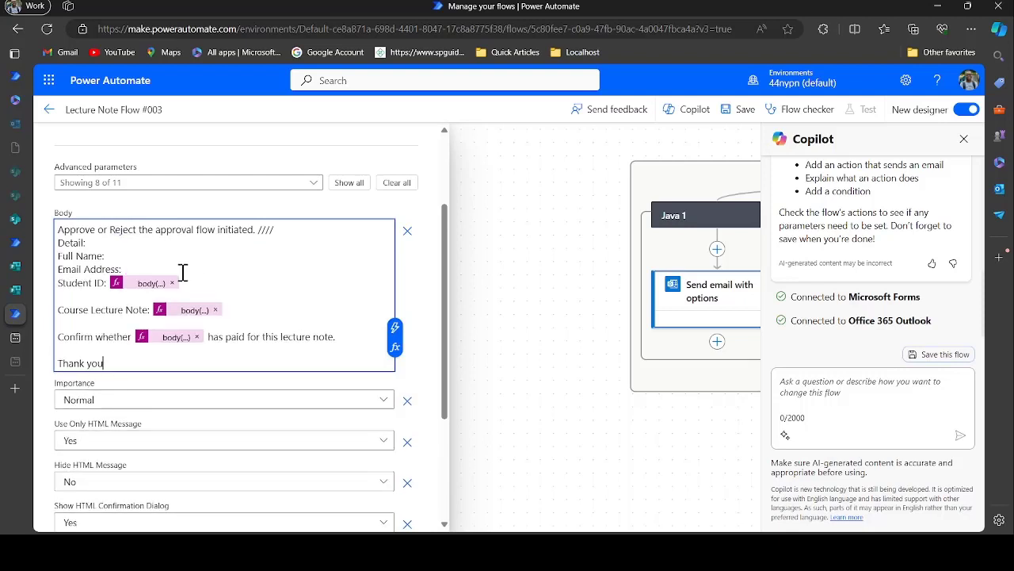
left_click(172, 282)
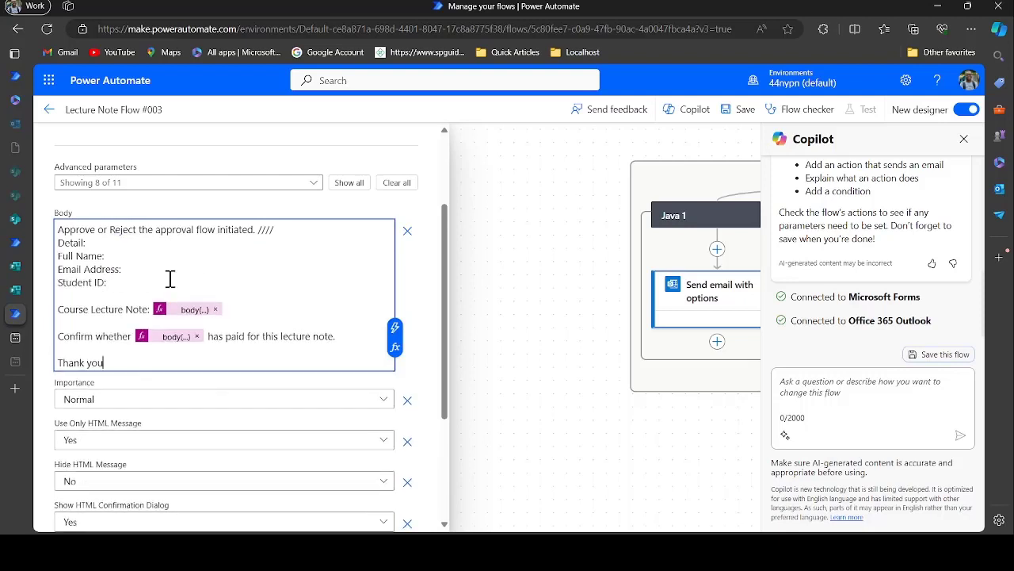
left_click(221, 312)
left_click(216, 309)
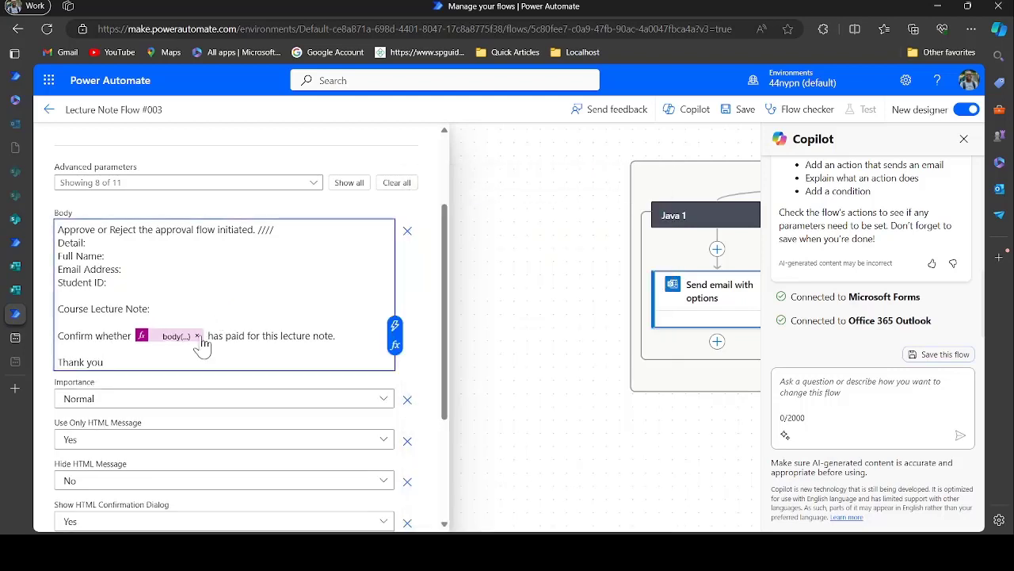
left_click(197, 336)
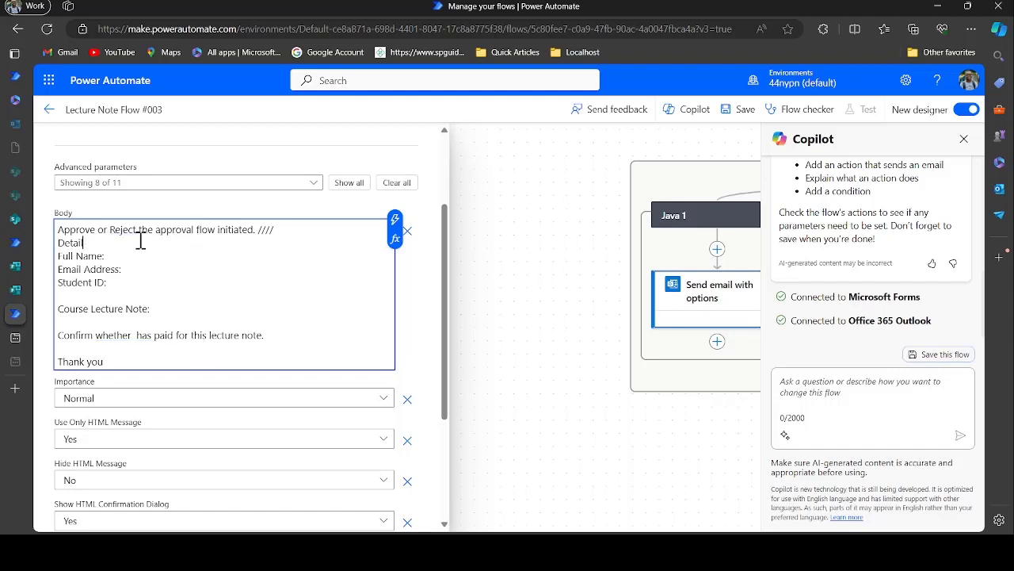
Insert the form's Full Name, Email Address and Student ID answers after their labels
left_click(395, 219)
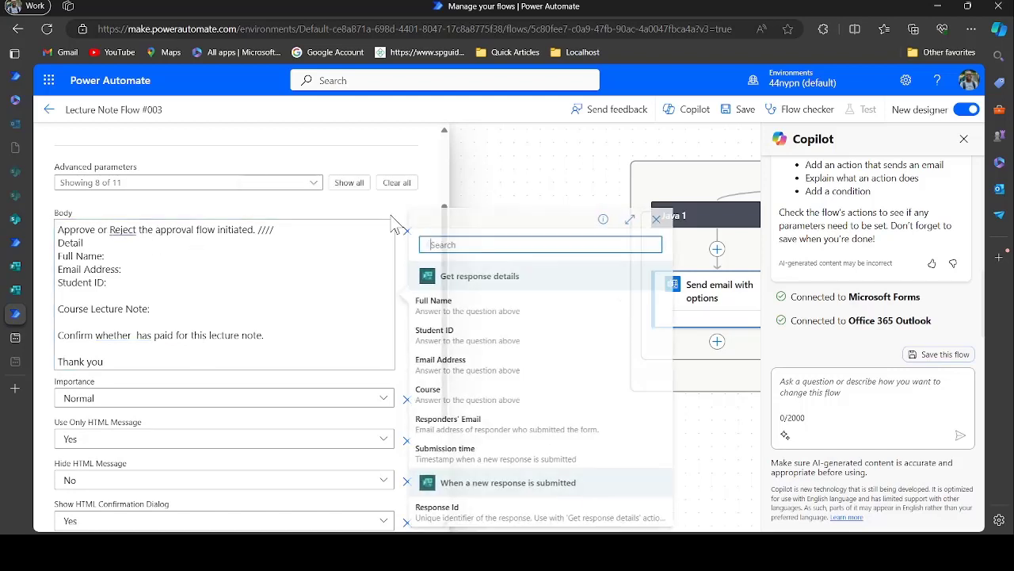
left_click(174, 256)
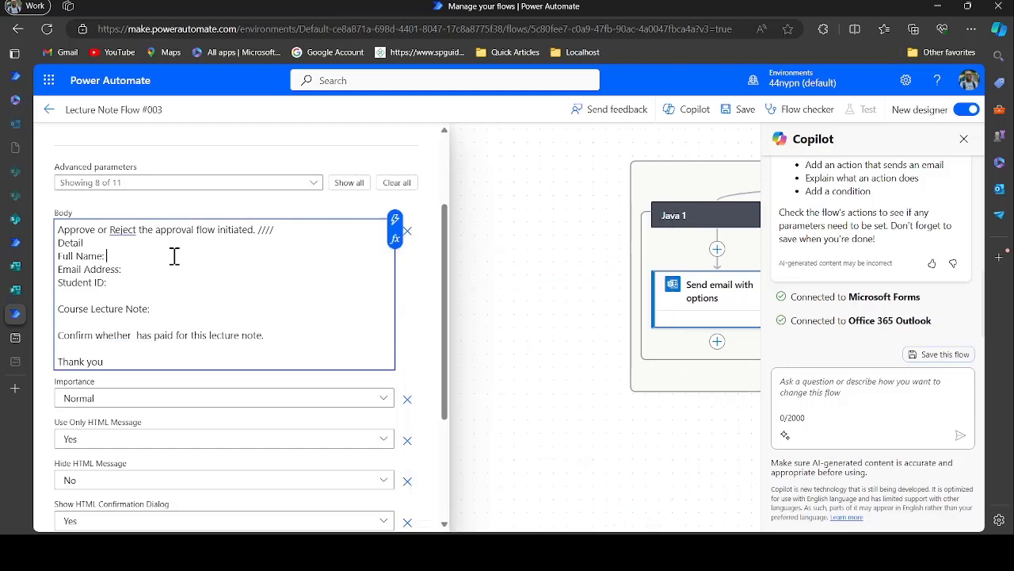
left_click(395, 218)
left_click(464, 314)
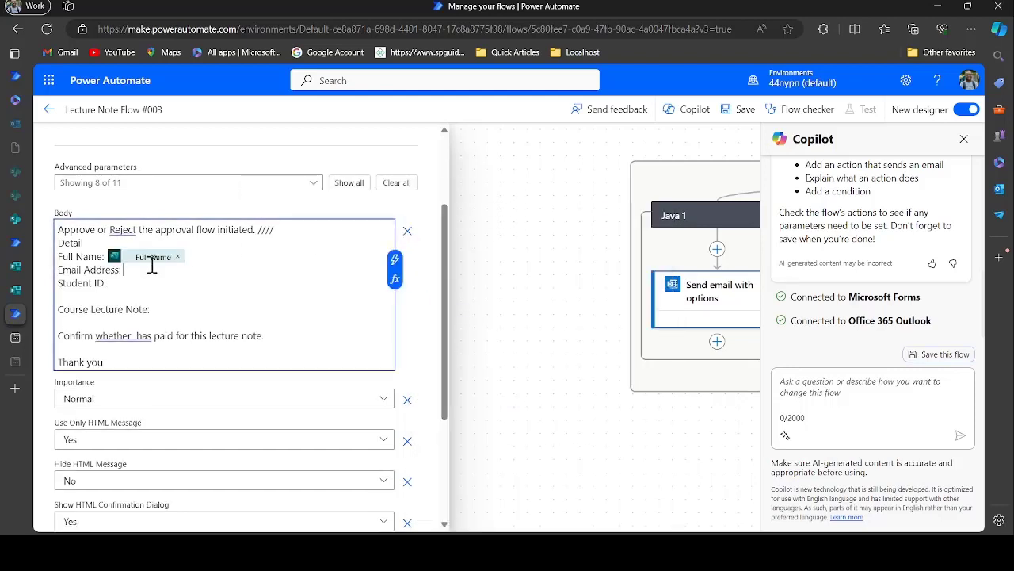
left_click(394, 262)
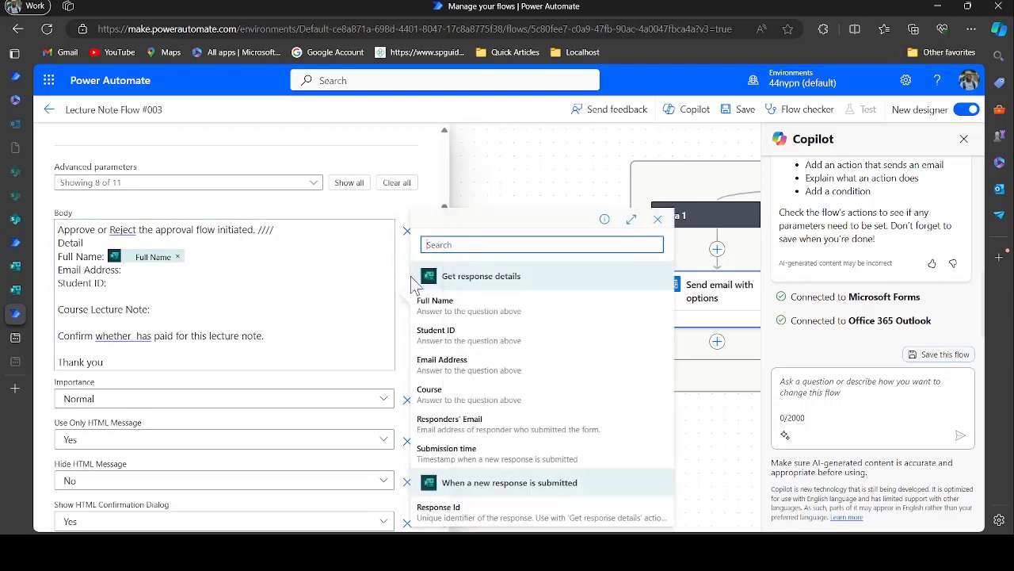
left_click(460, 363)
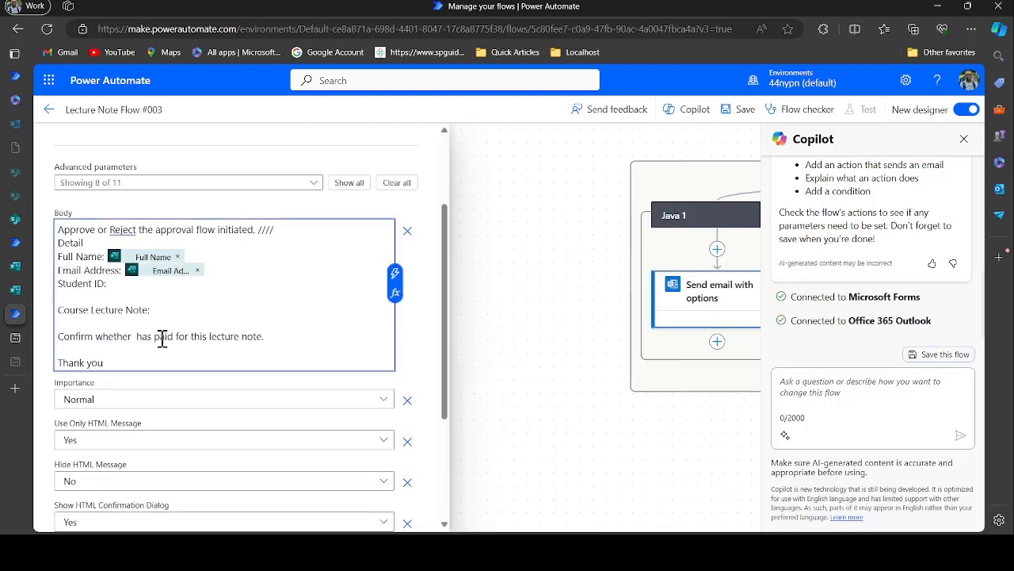
left_click(395, 276)
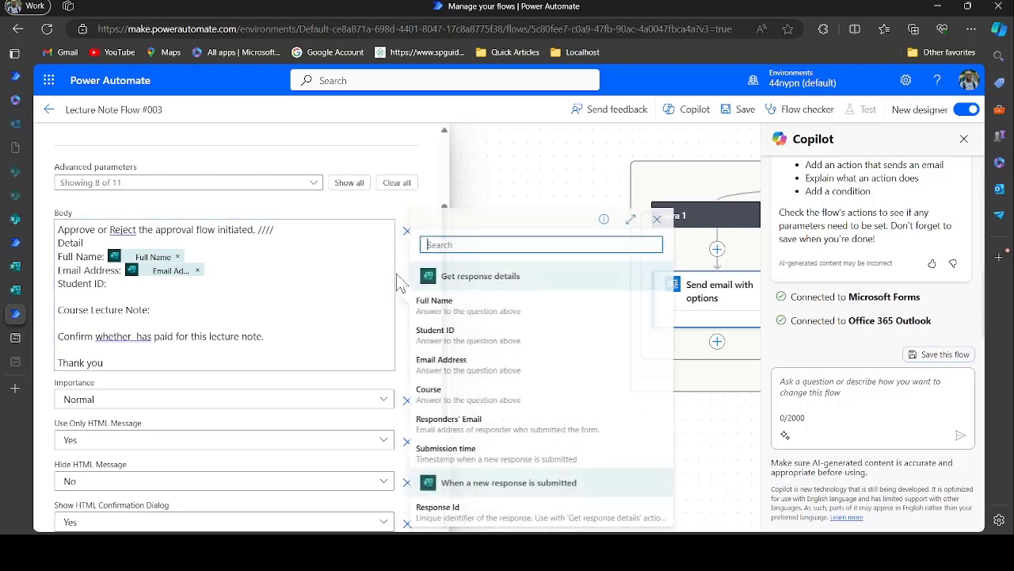
left_click(481, 337)
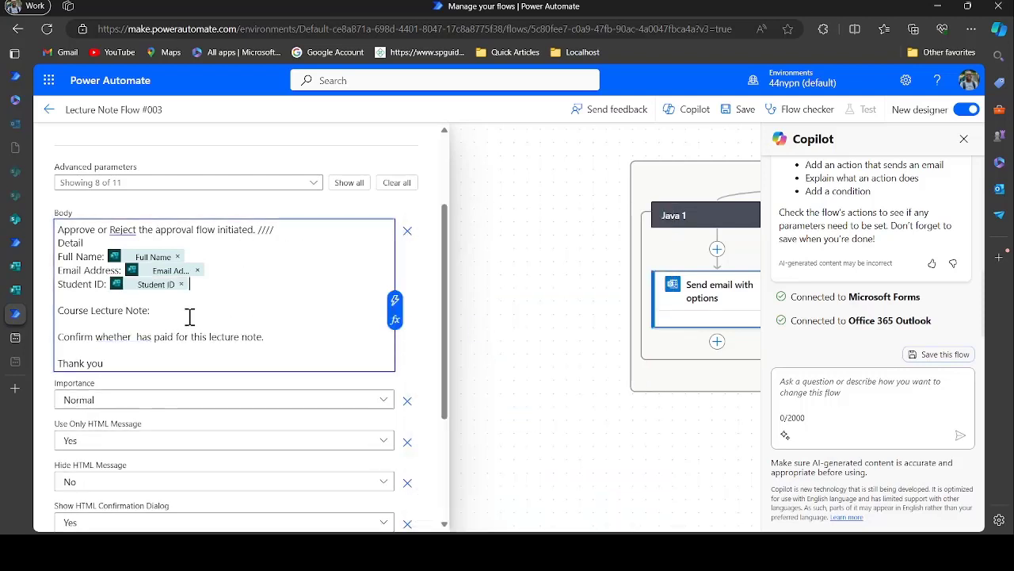
Insert the Course answer after Course Lecture Note and Full Name after Confirm whether
left_click(190, 316)
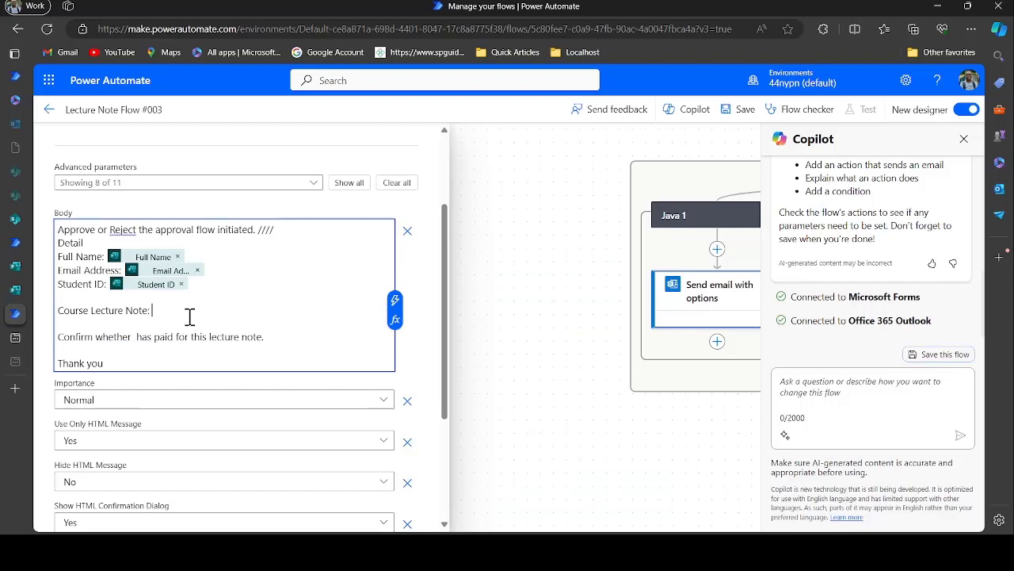
left_click(394, 300)
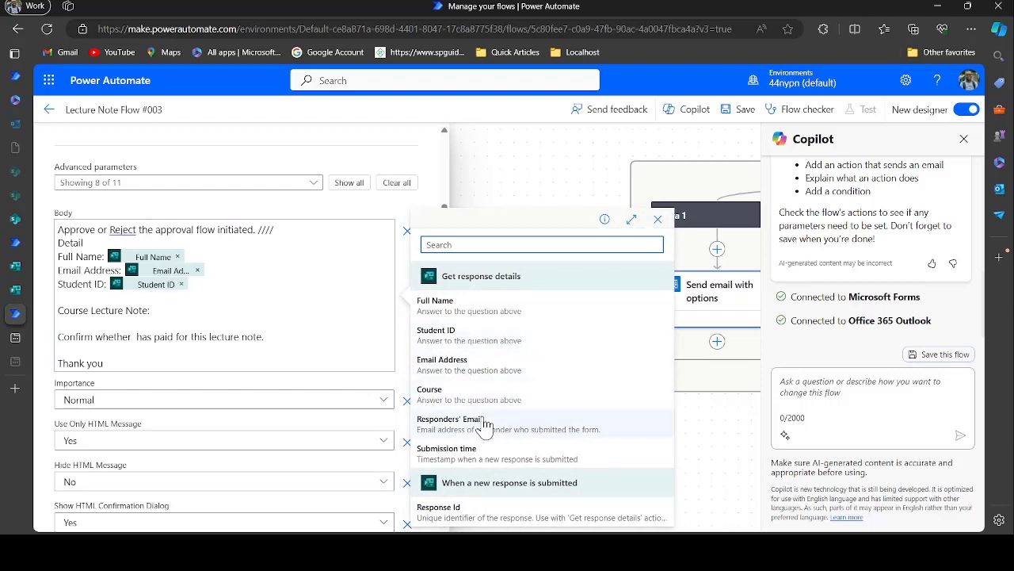
left_click(465, 391)
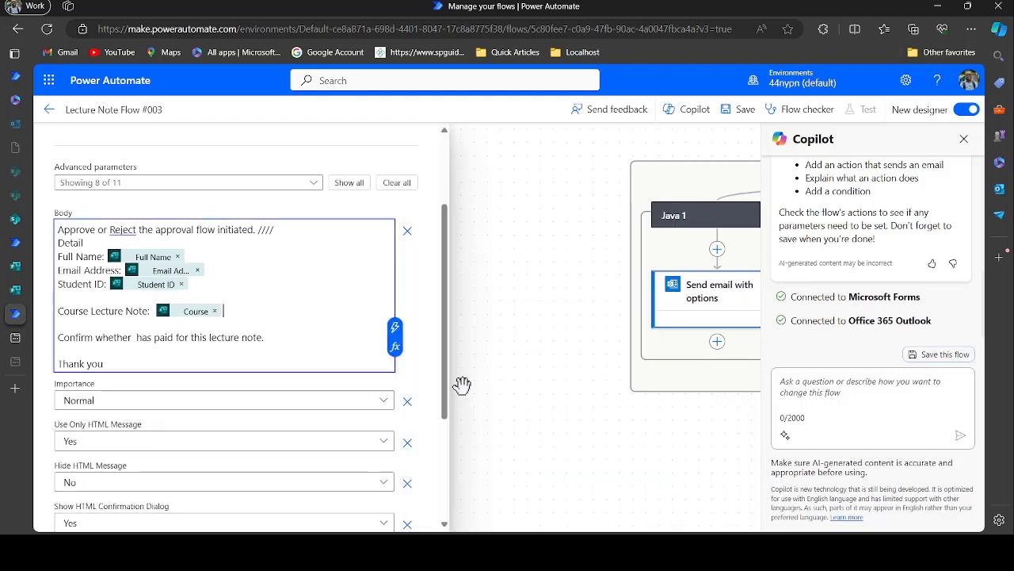
left_click(132, 339)
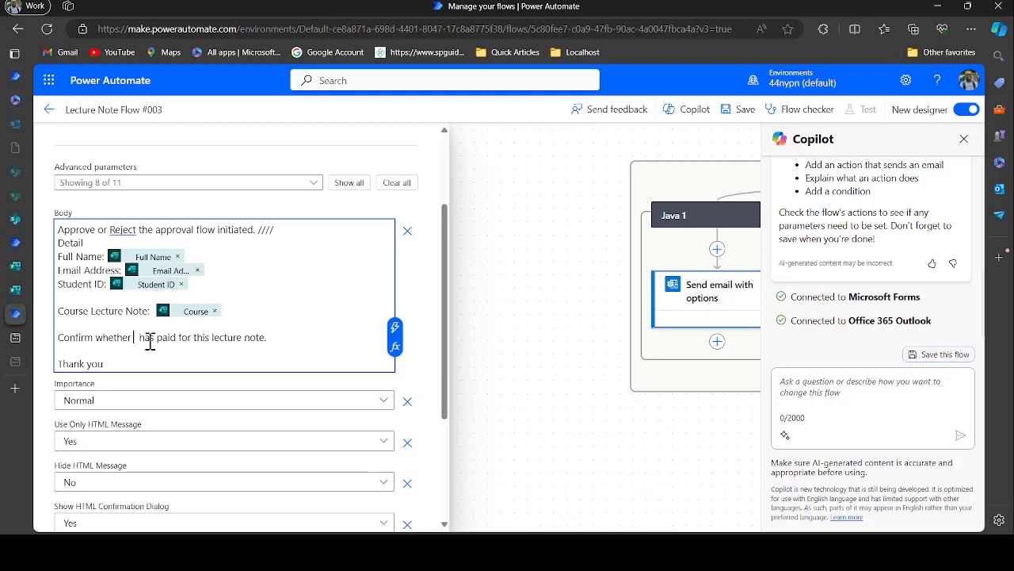
left_click(395, 328)
left_click(455, 305)
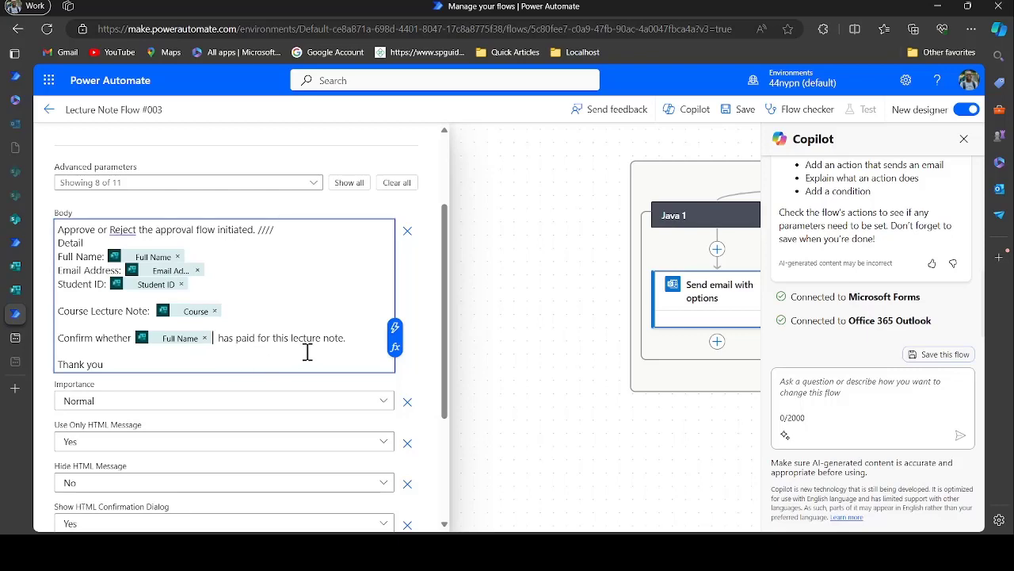
scroll(158, 362, "down", 3)
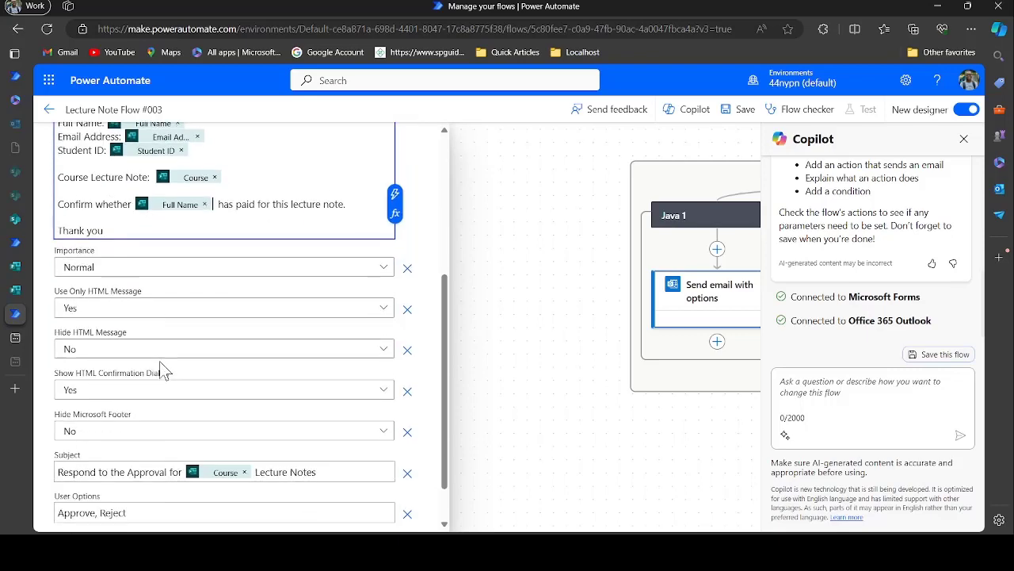
scroll(313, 321, "up", 5)
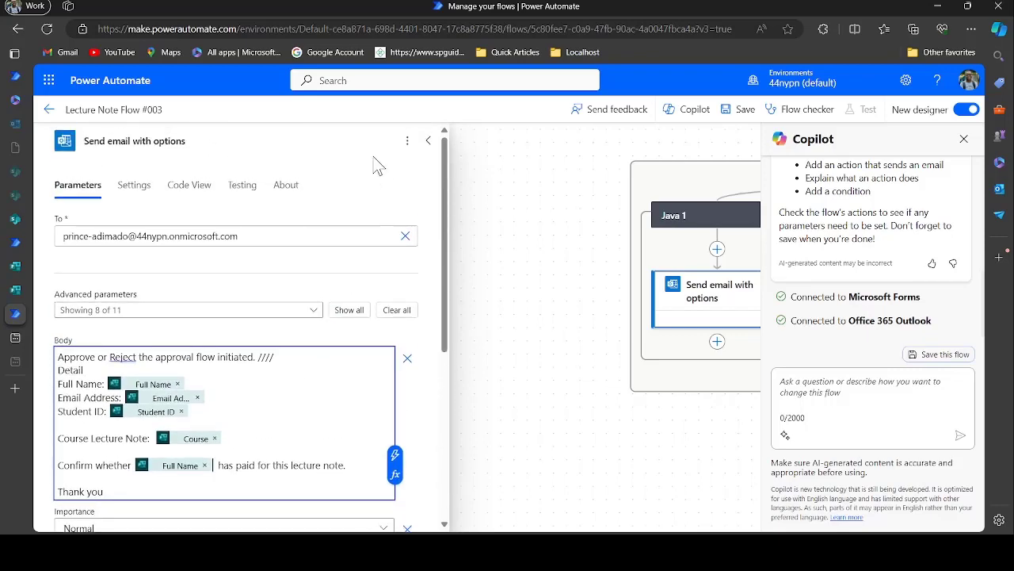
scroll(254, 411, "down", 2)
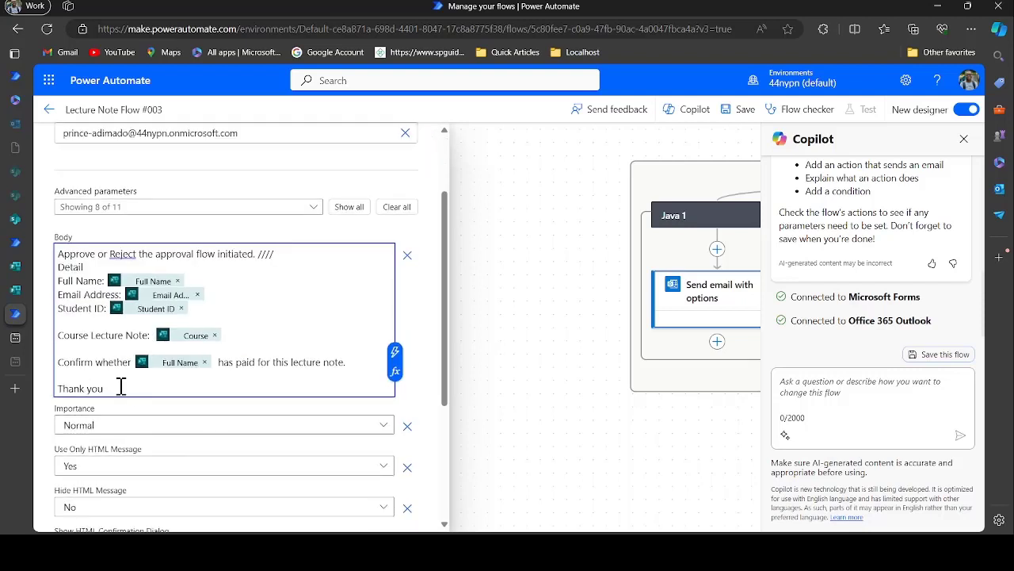
scroll(410, 193, "up", 2)
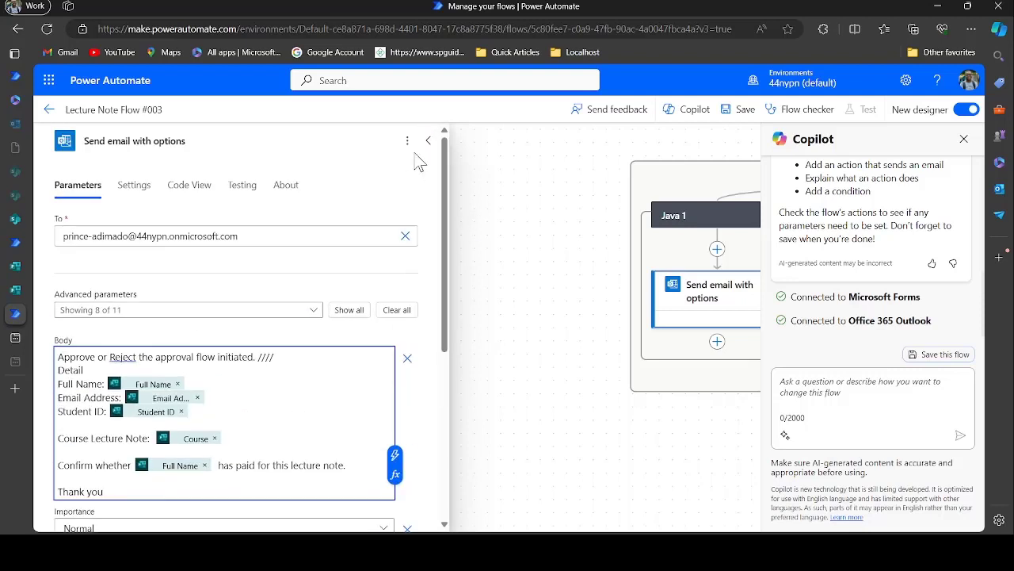
left_click(426, 148)
Add a built-in Control Condition step after the Java 1 approval email
left_click(471, 362)
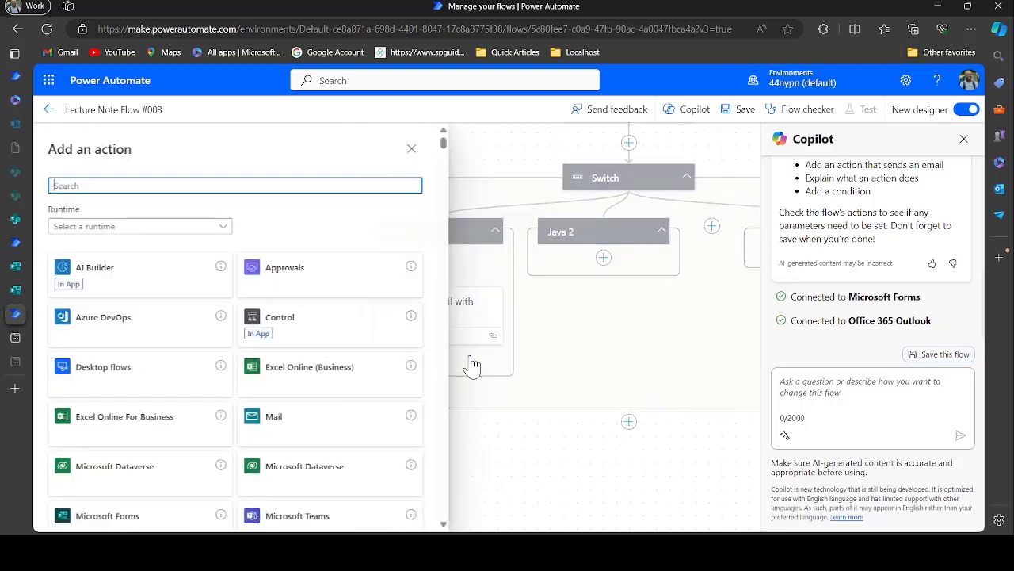
left_click(194, 230)
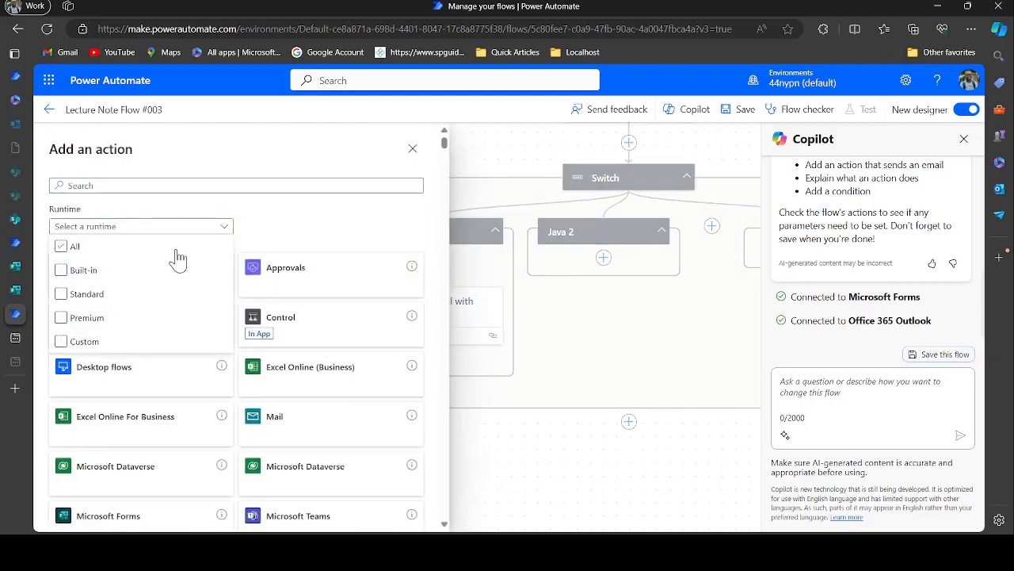
left_click(139, 273)
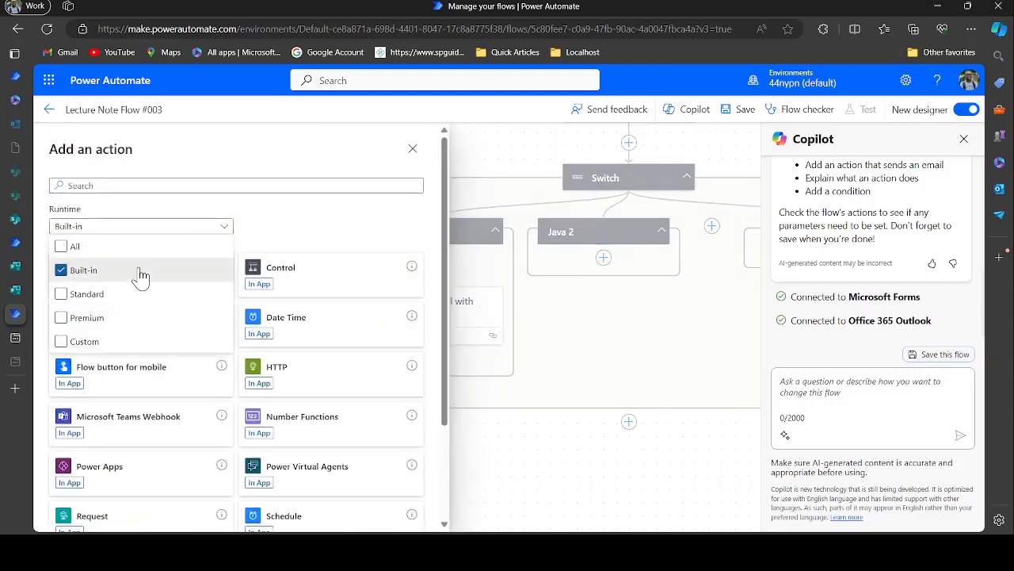
left_click(265, 229)
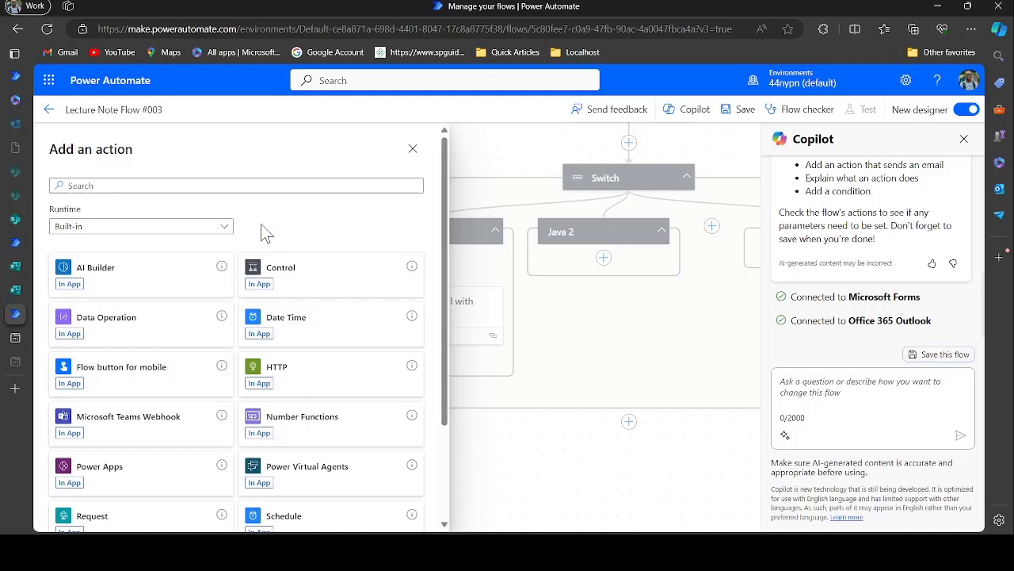
left_click(310, 275)
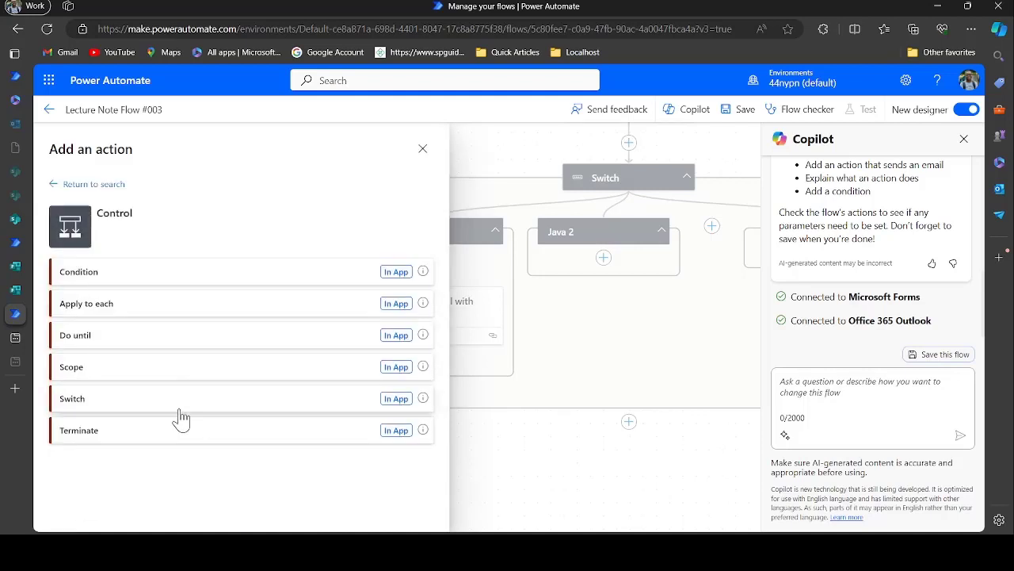
left_click(172, 271)
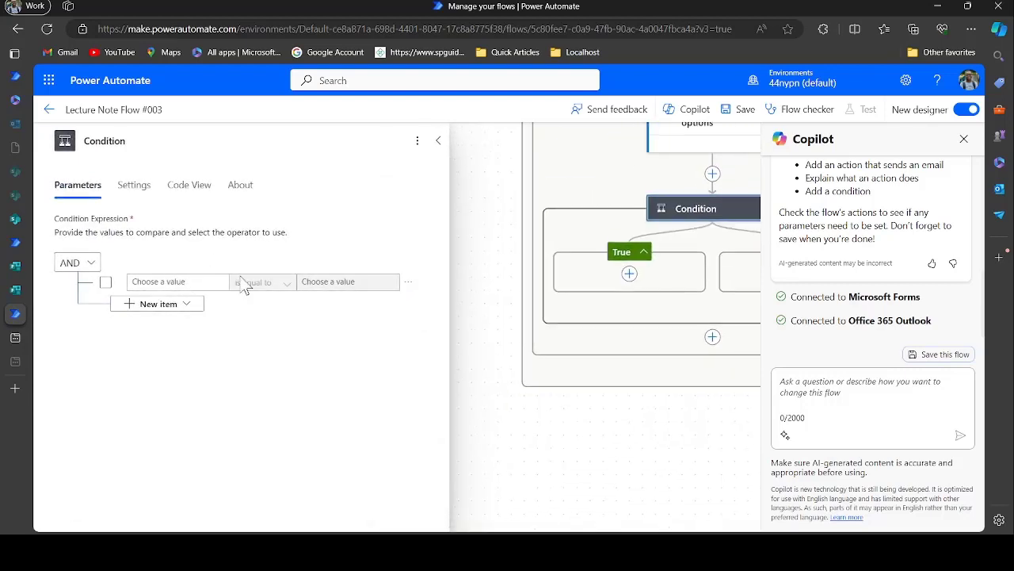
Make the condition test whether the email's SelectedOption is equal to Approve
left_click(199, 282)
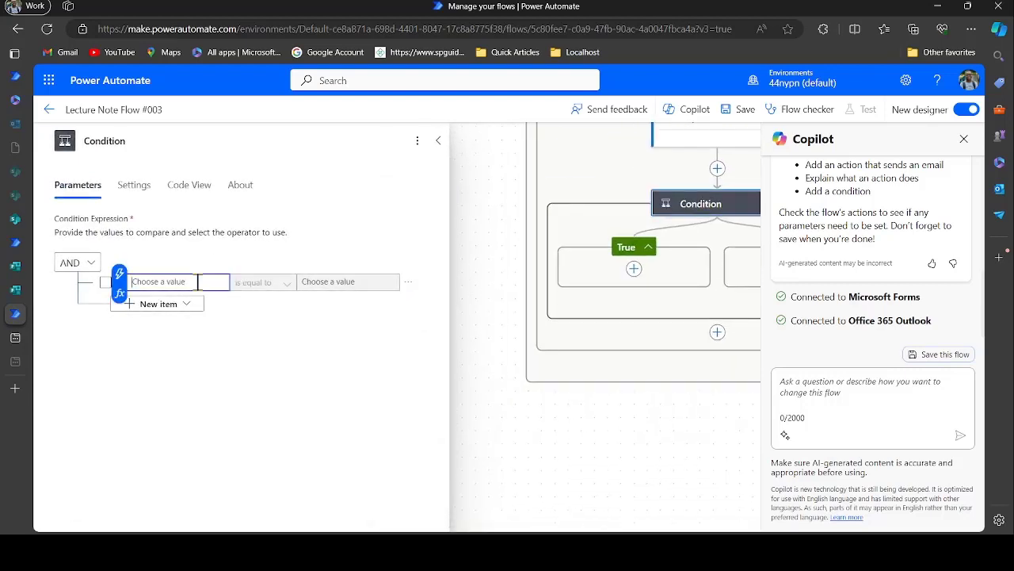
left_click(119, 275)
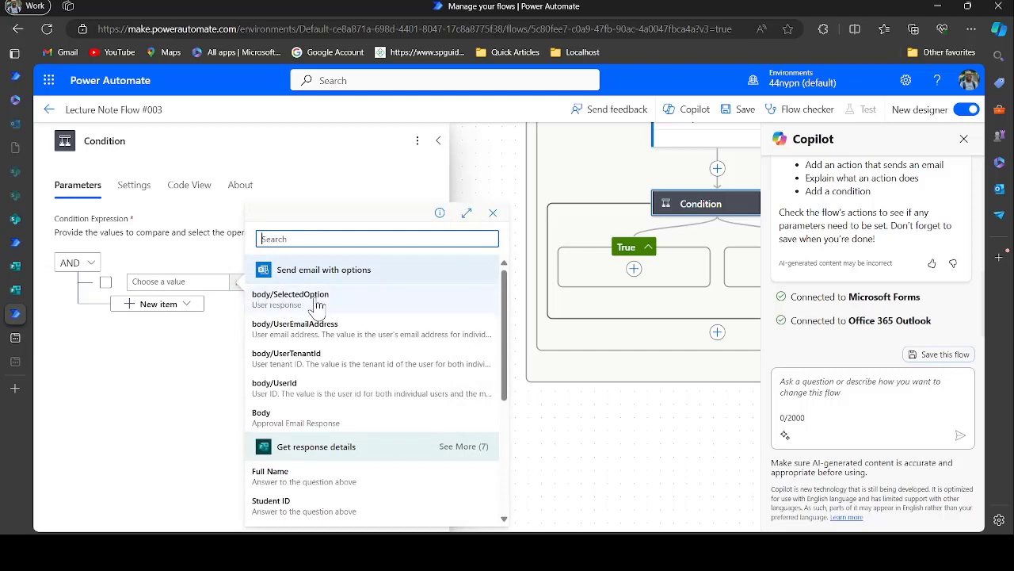
left_click(316, 299)
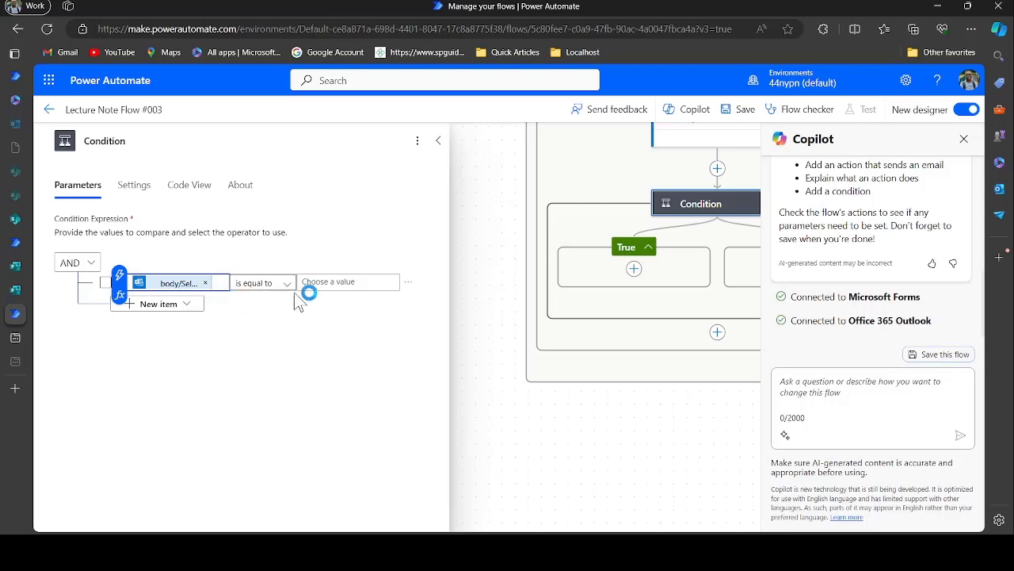
left_click(340, 283)
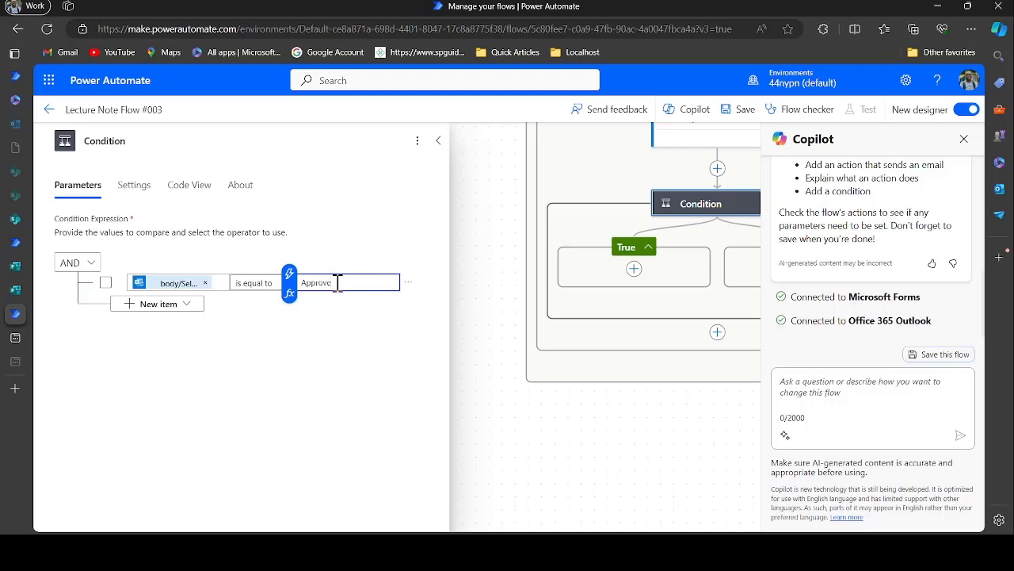
left_click_drag(337, 283, 314, 287)
left_click_drag(516, 274, 502, 437)
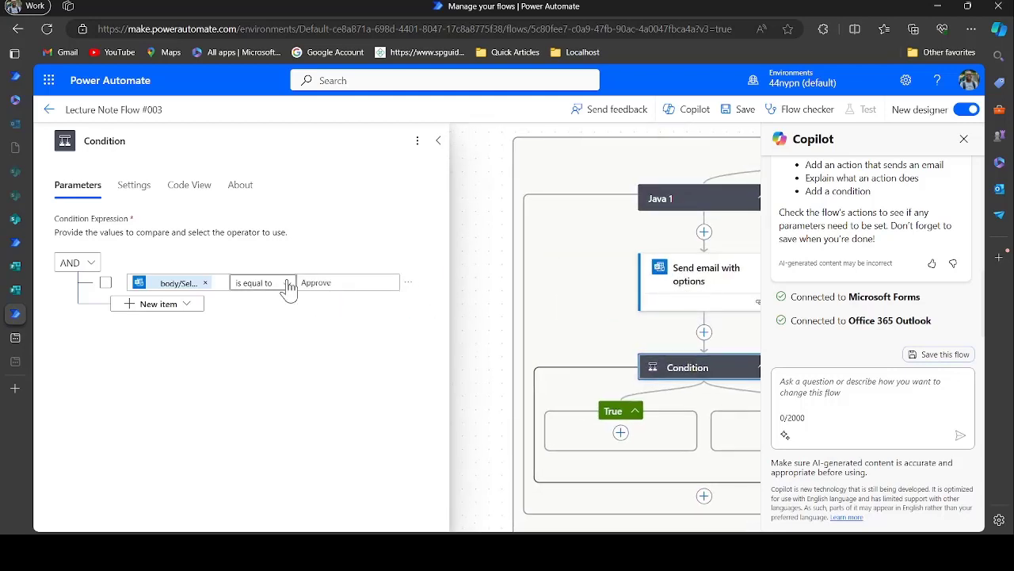
left_click(438, 140)
left_click_drag(551, 302, 265, 272)
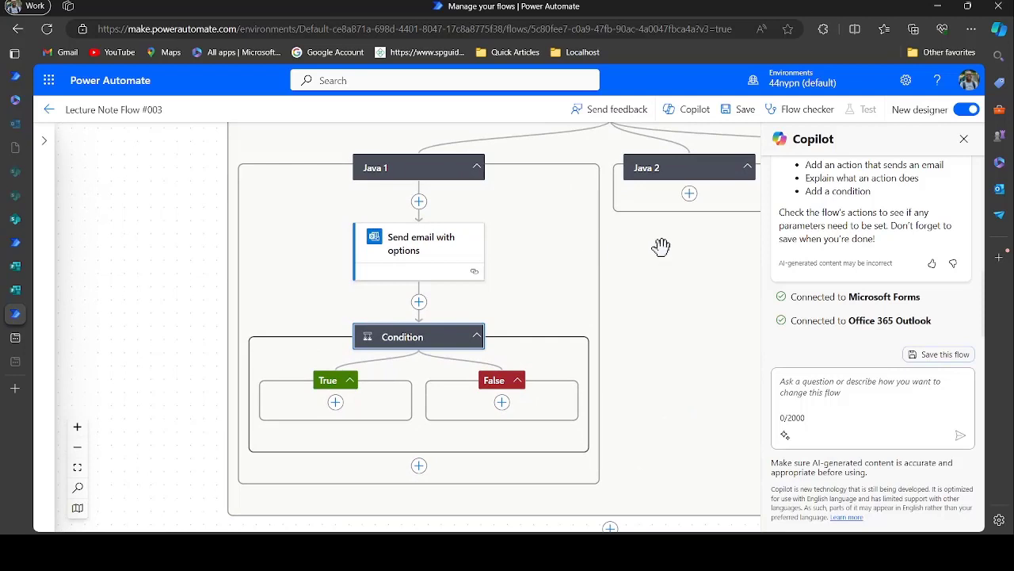
Add an Office 365 Outlook 'Send email with options' action under Java 2
left_click(690, 194)
left_click(721, 199)
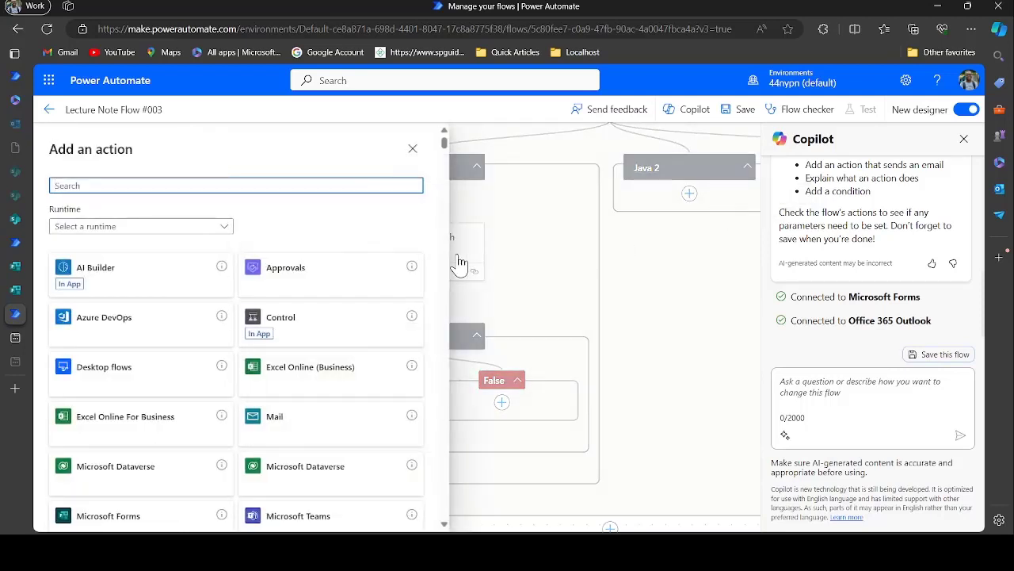
type("ou")
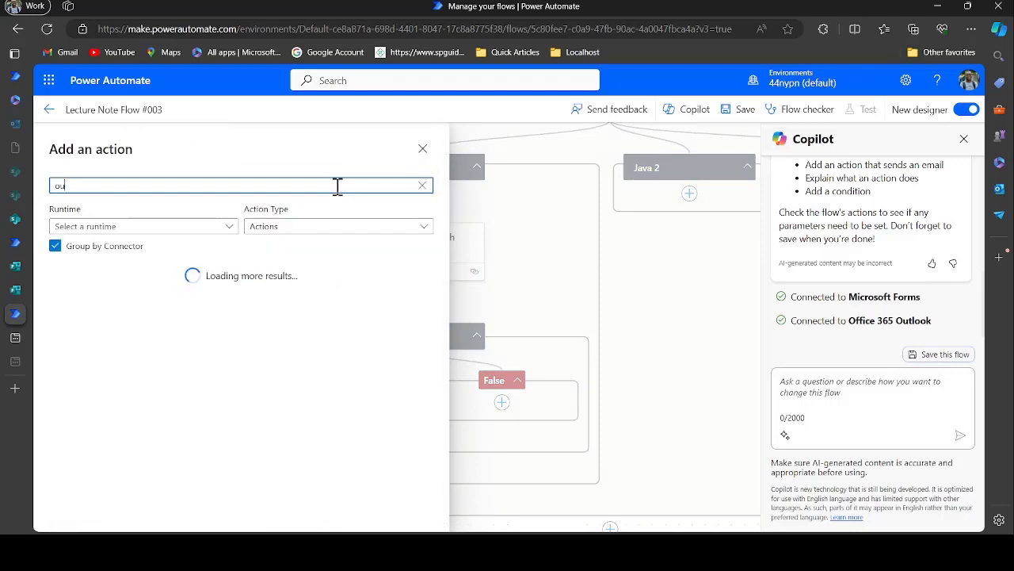
type("tlook")
left_click(408, 293)
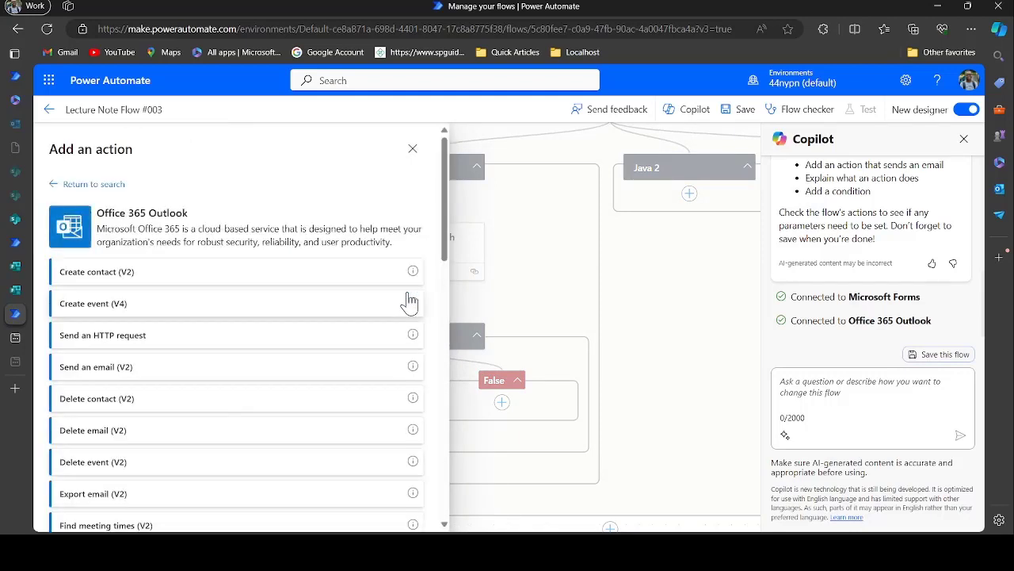
scroll(224, 384, "down", 10)
left_click(224, 384)
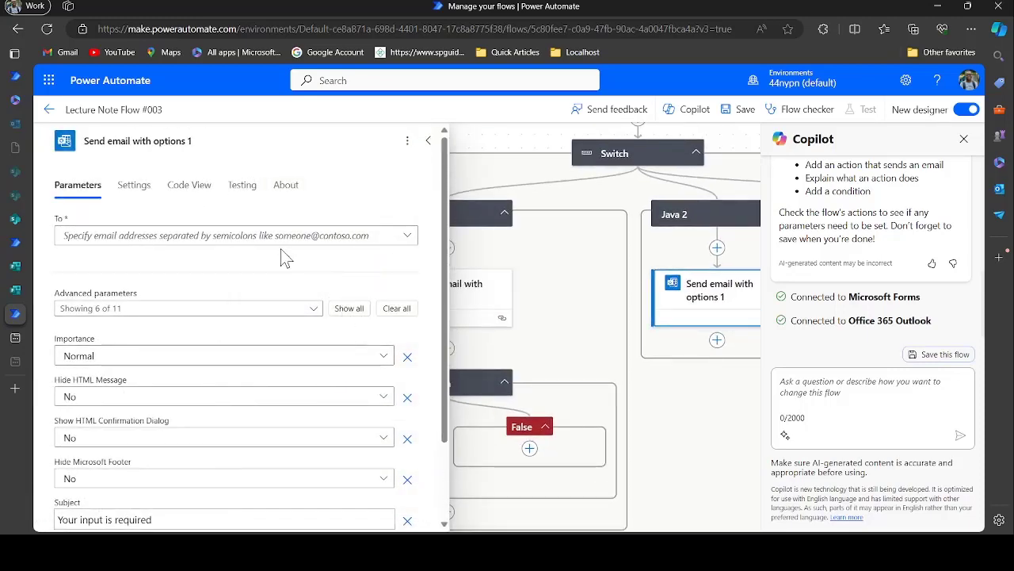
Paste the recipient's e-mail address into the Java 2 email's To field
scroll(287, 372, "down", 2)
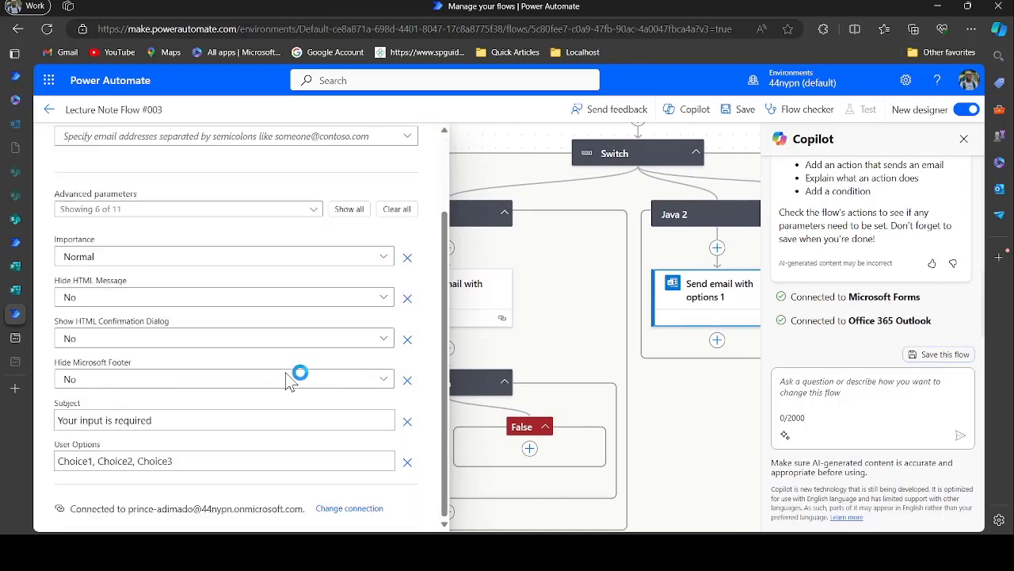
scroll(249, 317, "up", 2)
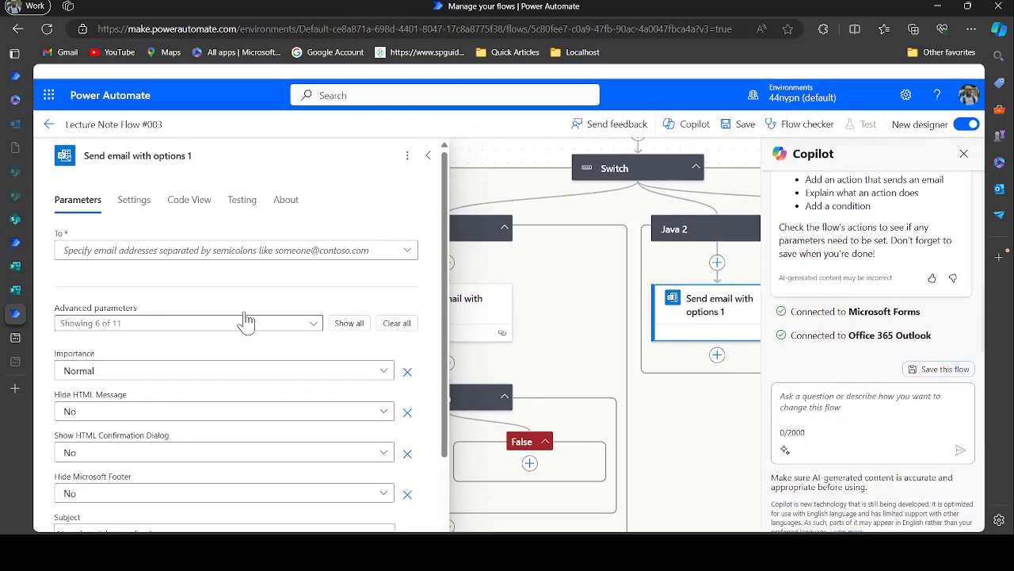
left_click(246, 237)
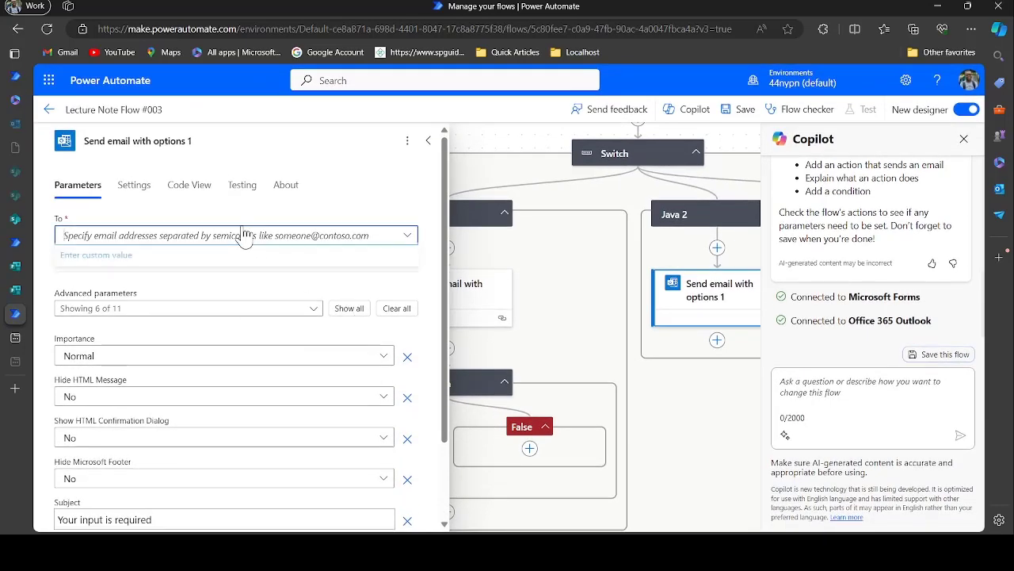
left_click(241, 265)
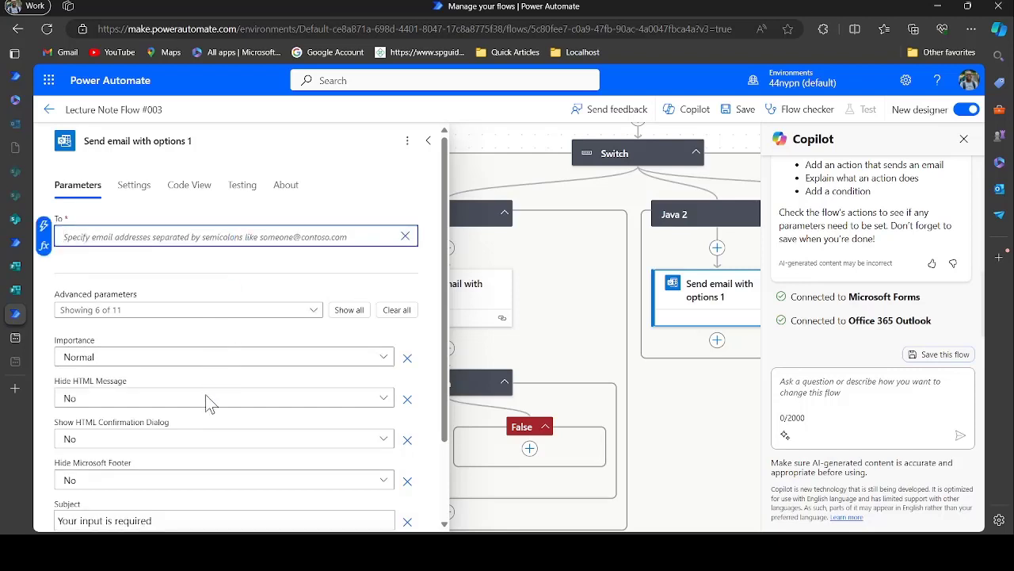
key("ctrl+v")
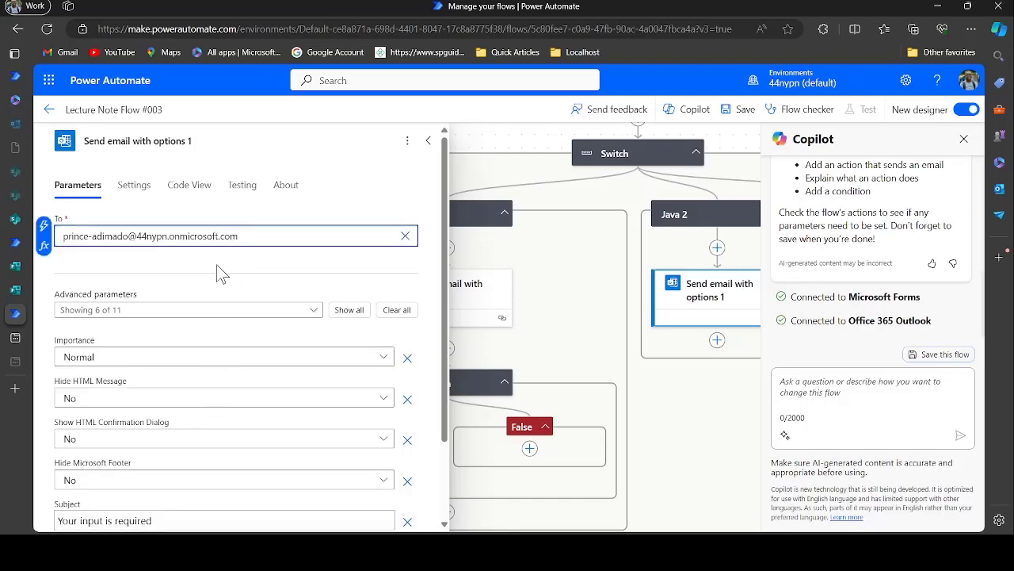
Add Body and Use only HTML message, setting HTML-only and the confirmation dialog to Yes
left_click(213, 317)
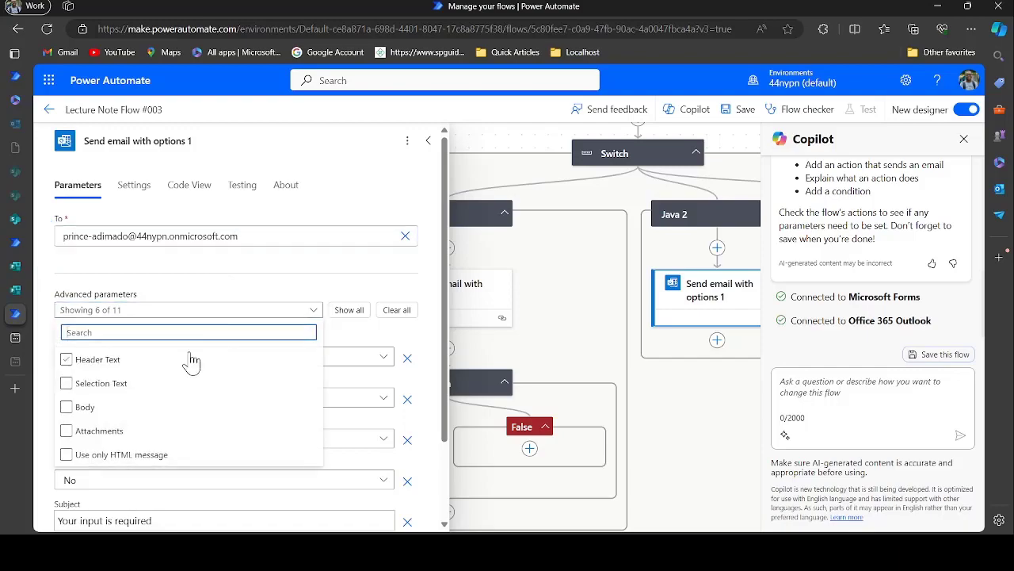
left_click(98, 414)
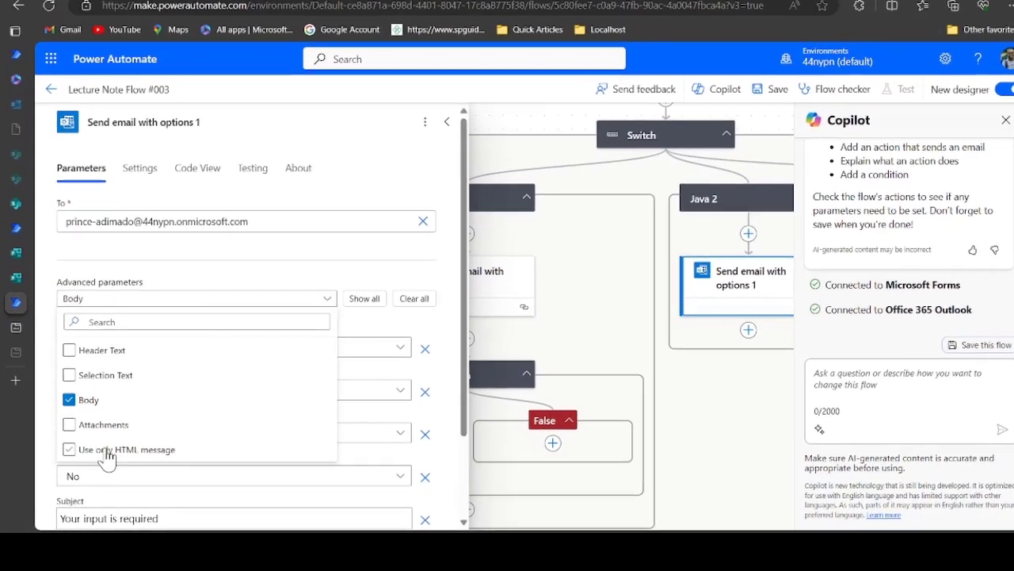
left_click(99, 453)
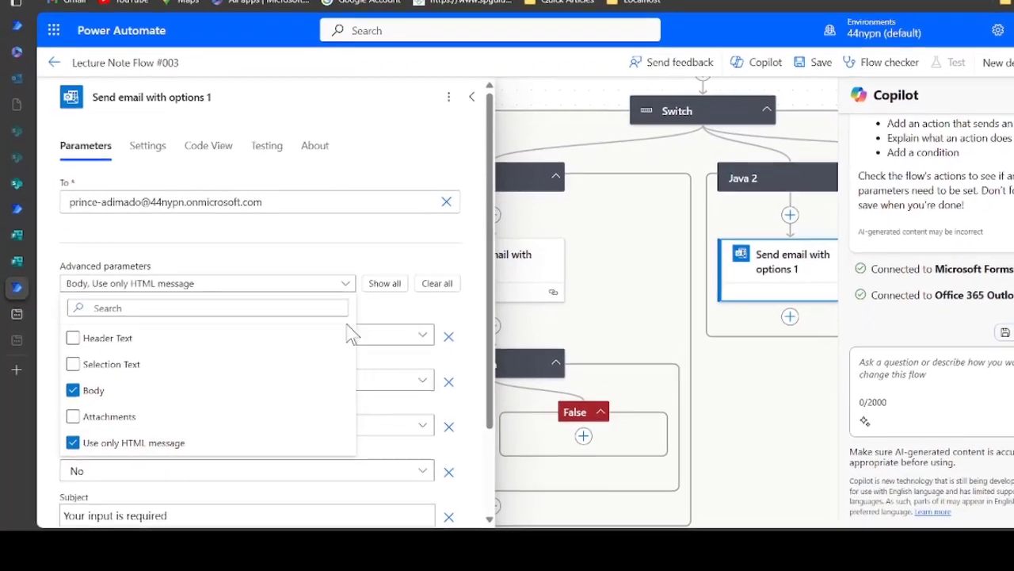
left_click(388, 316)
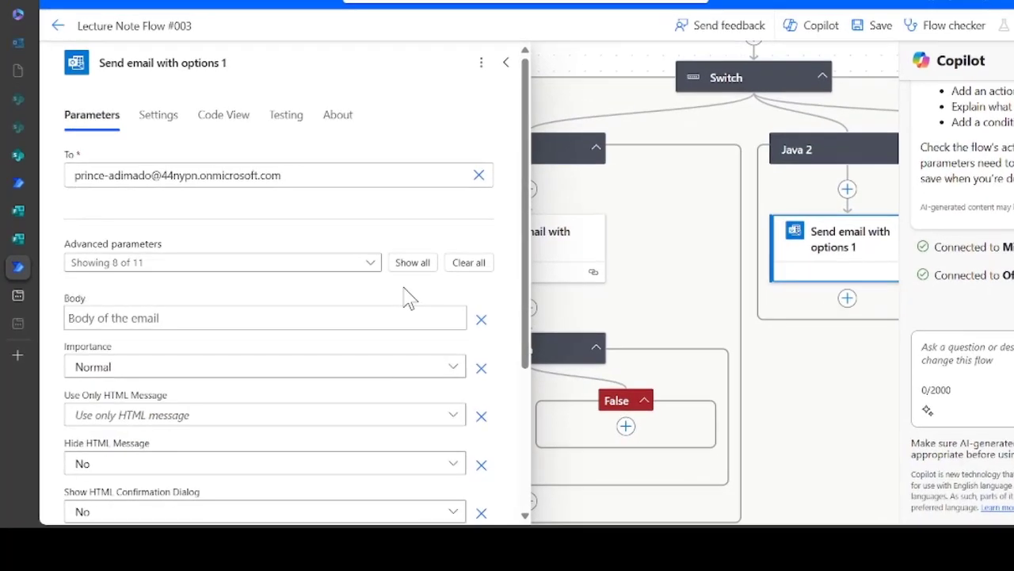
scroll(263, 364, "down", 3)
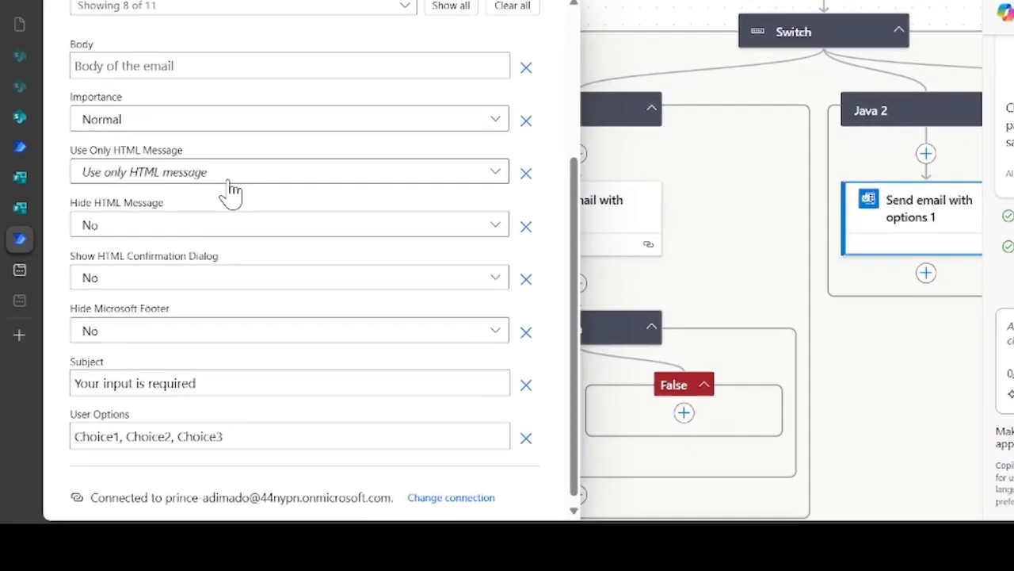
left_click(217, 187)
left_click(190, 262)
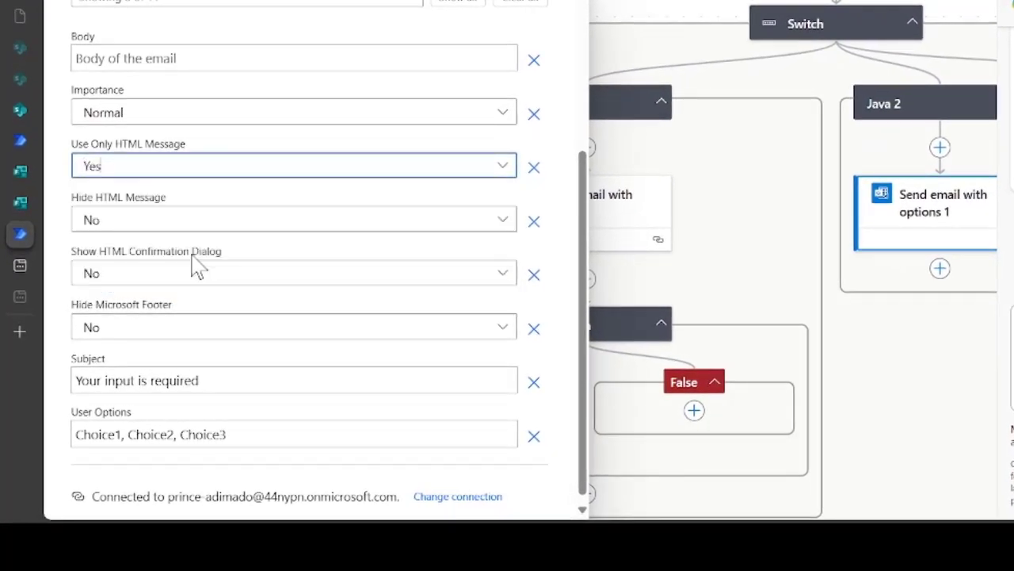
left_click(159, 289)
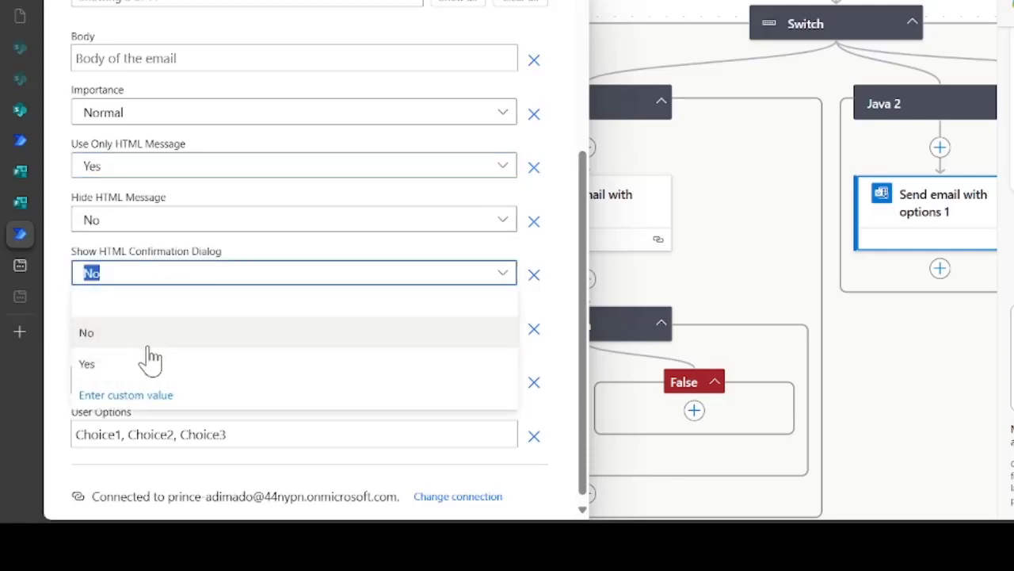
left_click(153, 366)
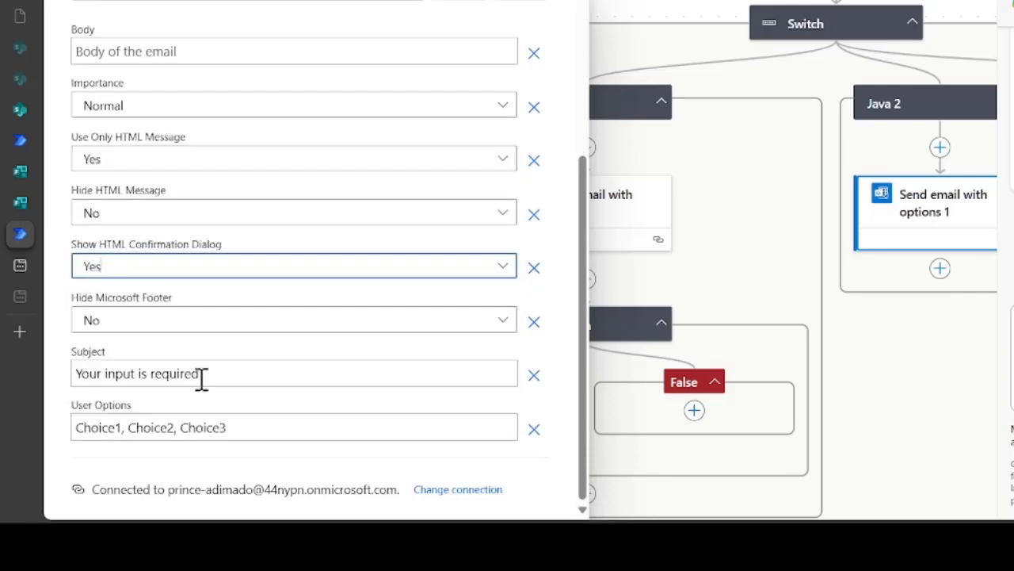
Copy the subject line from the Java 1 approval email
left_click_drag(250, 369, 27, 378)
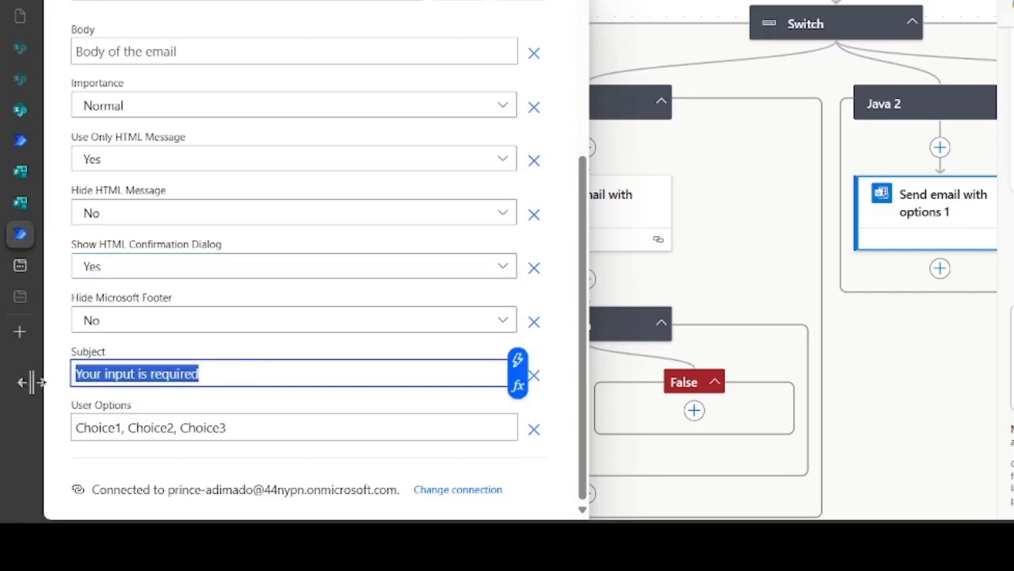
left_click(682, 266)
left_click(625, 238)
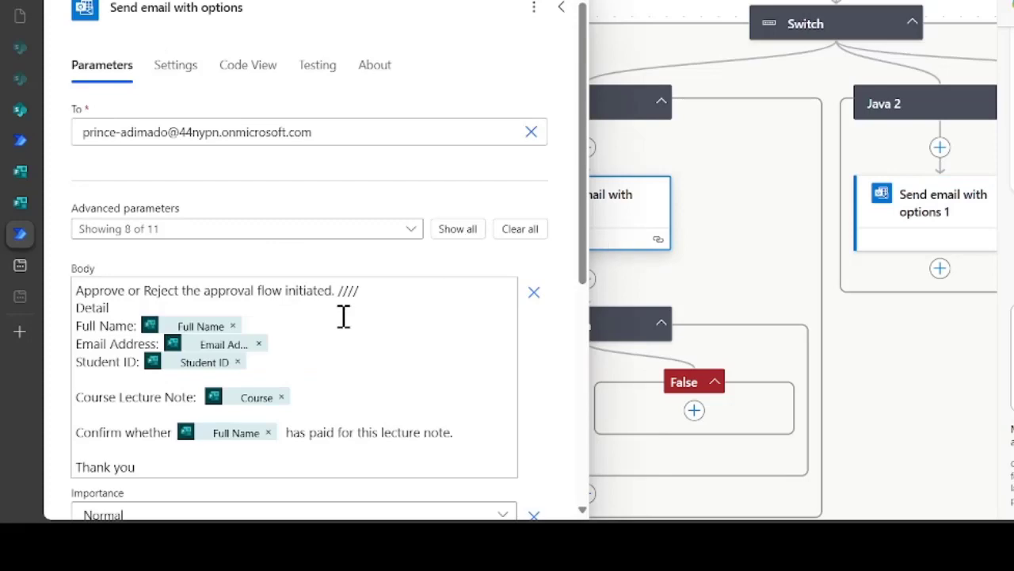
scroll(352, 316, "down", 5)
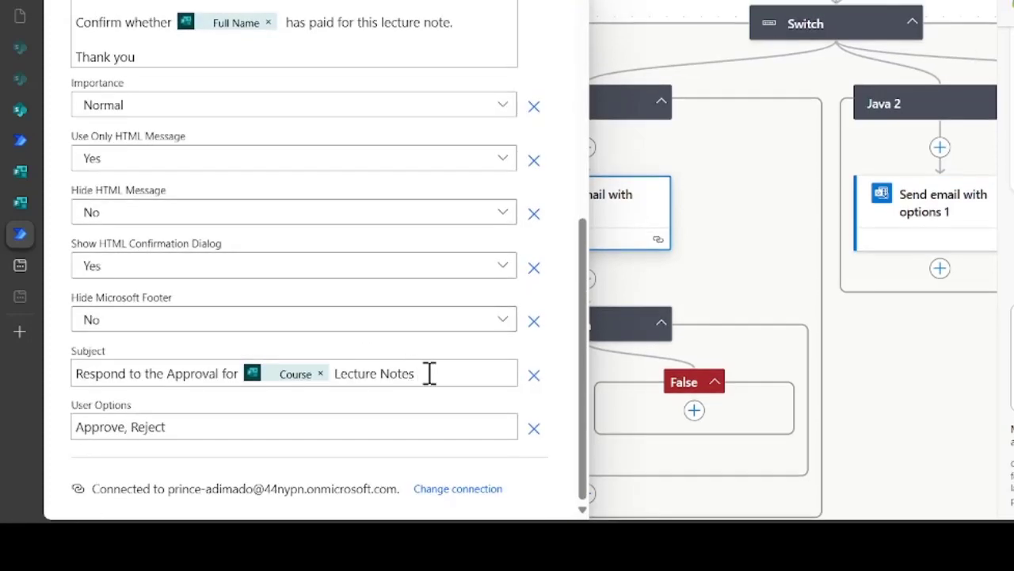
left_click_drag(430, 373, 71, 384)
key("ctrl+c")
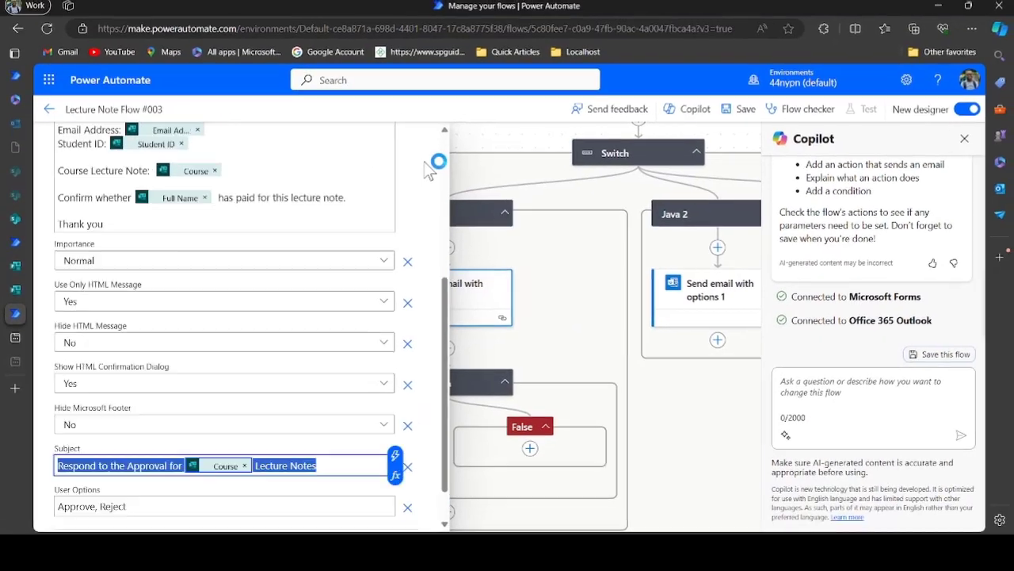
scroll(554, 36, "up", 10)
scroll(423, 163, "up", 2)
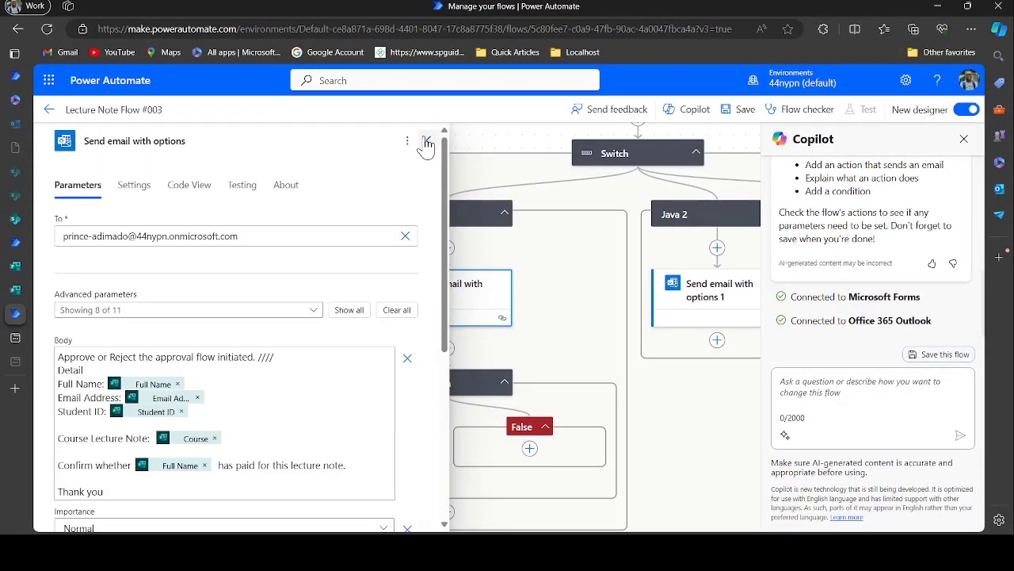
left_click(428, 140)
left_click_drag(569, 295, 347, 281)
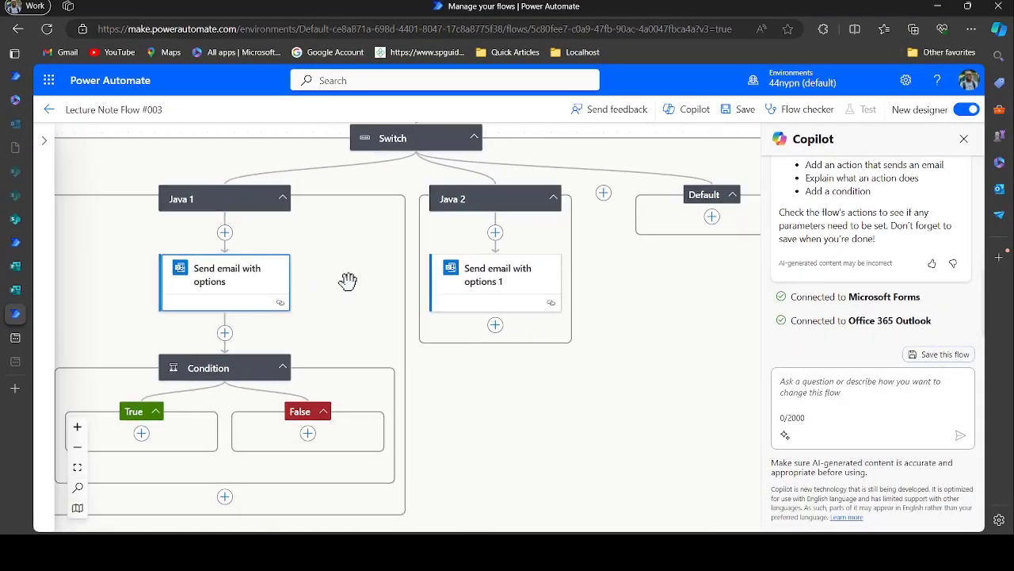
Replace the Java 2 subject with 'Respond to the Approval for [Course] Lecture Notes'
left_click(478, 282)
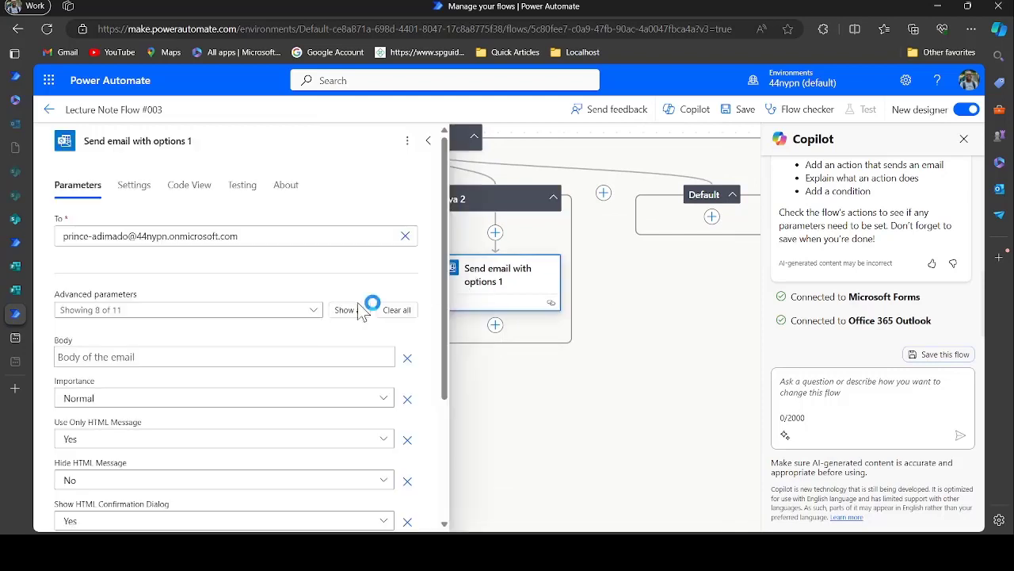
scroll(206, 396, "down", 3)
left_click(182, 413)
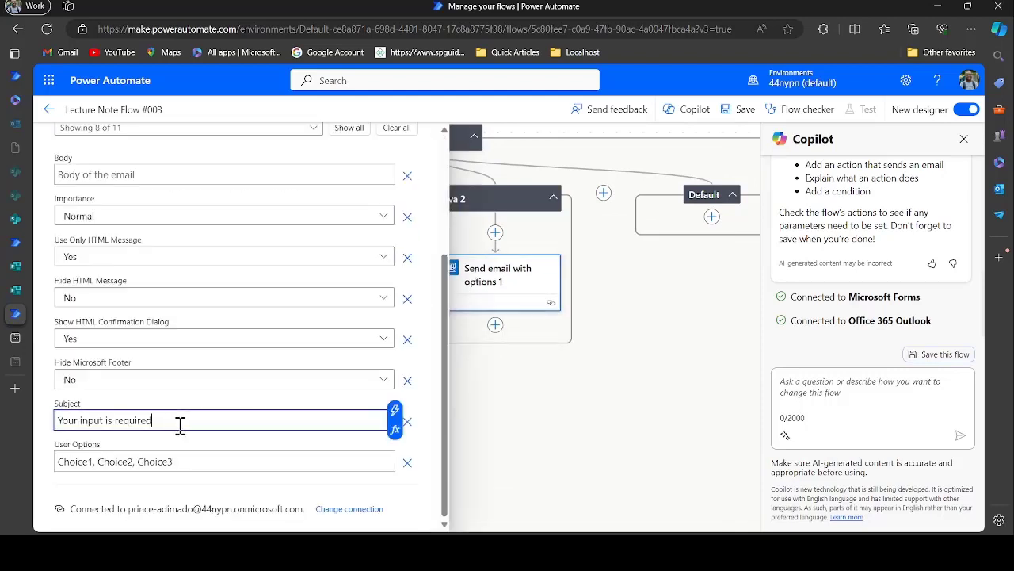
key("ctrl+a")
key("BackSpace")
key("ctrl+v")
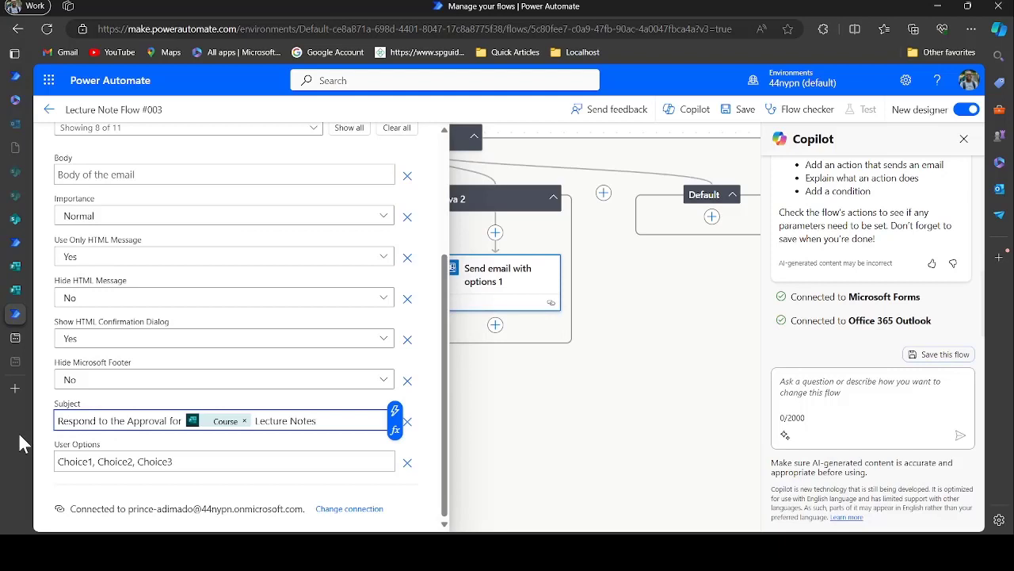
Replace the default reply options with 'Approve, Reject'
left_click(177, 461)
key("ctrl+a")
key("BackSpace")
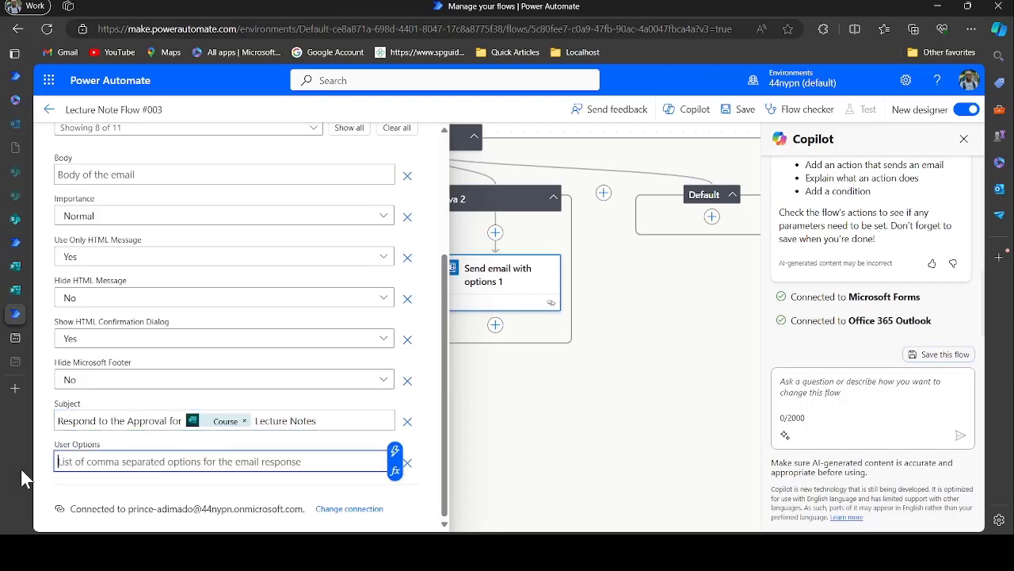
type("Approv")
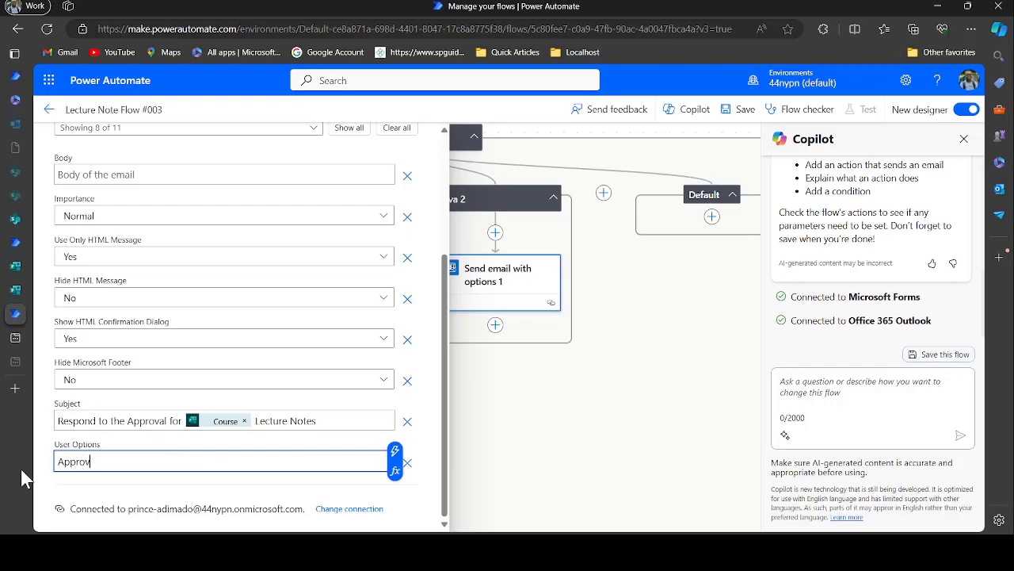
type("e, R")
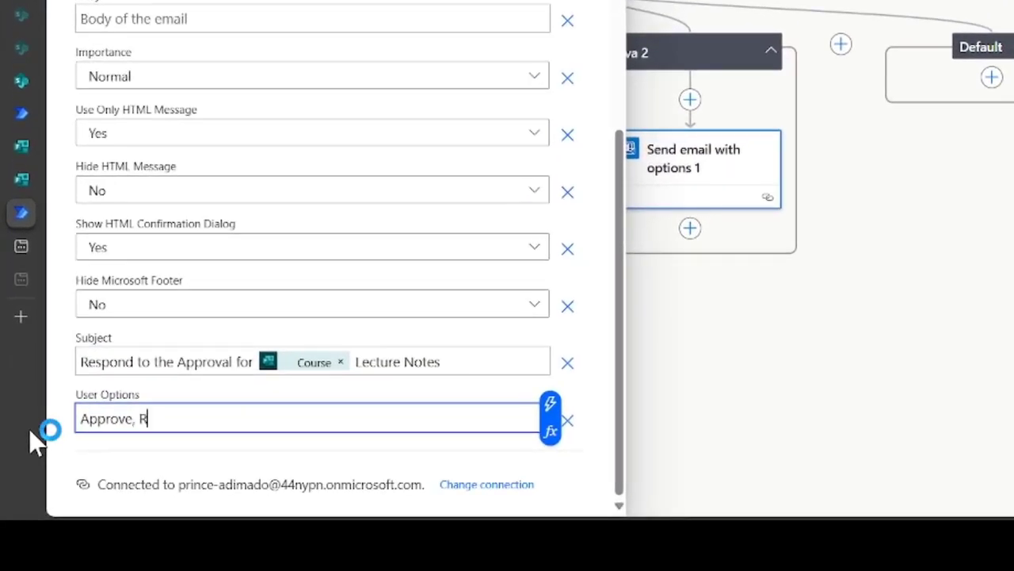
type("eject")
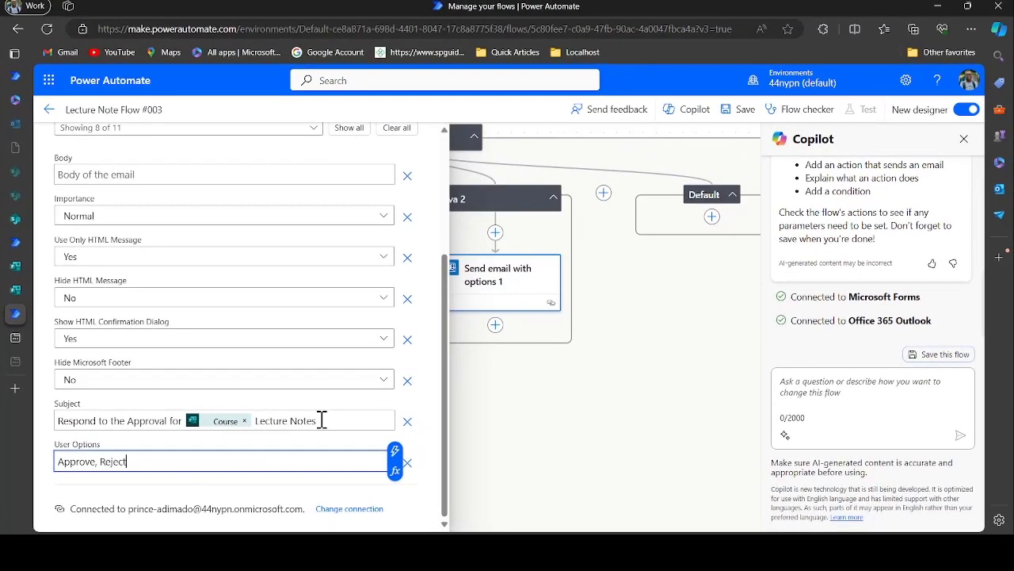
scroll(417, 188, "up", 3)
scroll(417, 188, "down", 3)
scroll(214, 256, "up", 1)
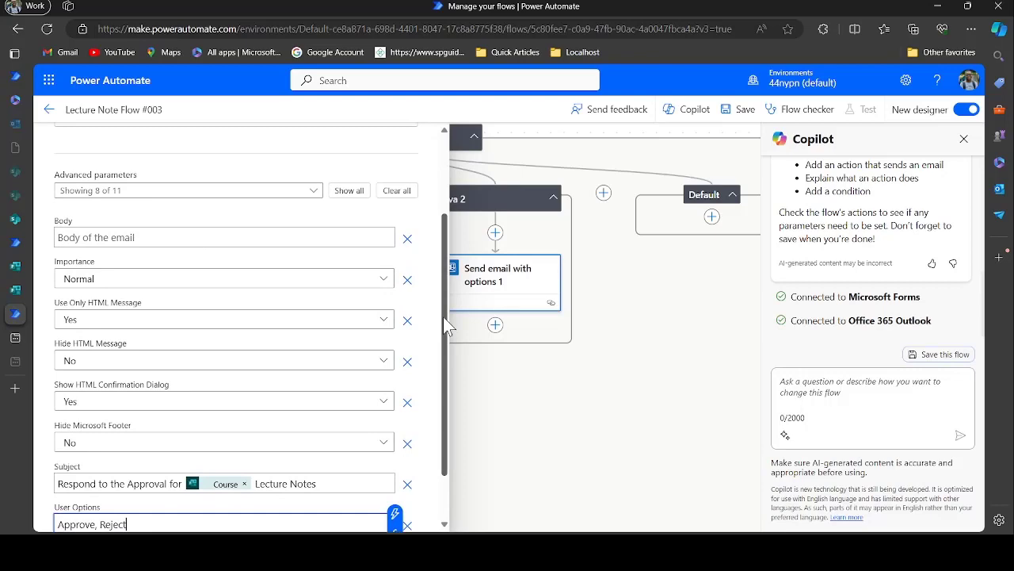
left_click(584, 393)
left_click(199, 280)
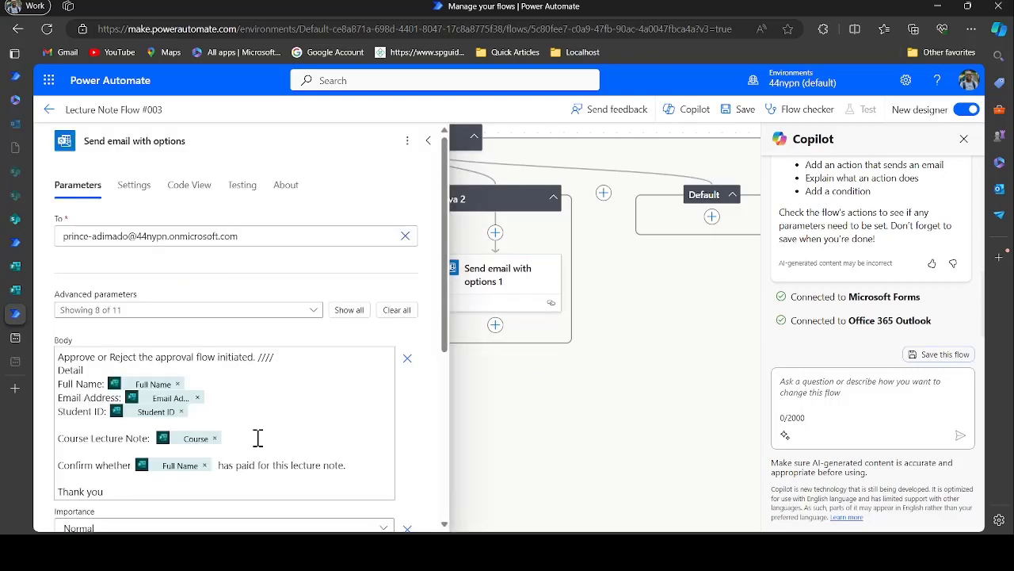
Select and copy the full approval message body from the Java 1 email
scroll(257, 437, "down", 1)
left_click_drag(152, 385, 36, 257)
scroll(349, 282, "up", 1)
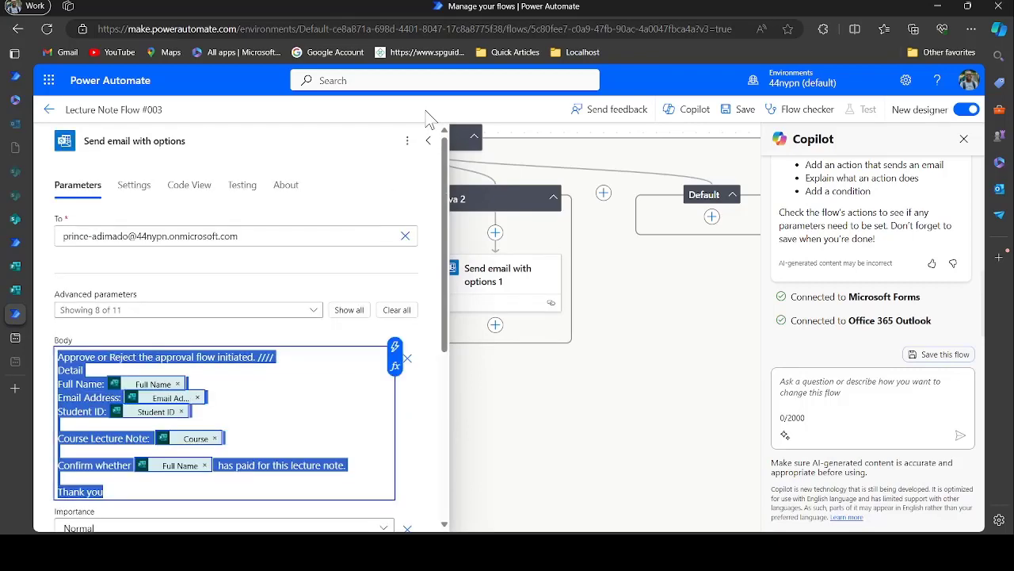
left_click(429, 144)
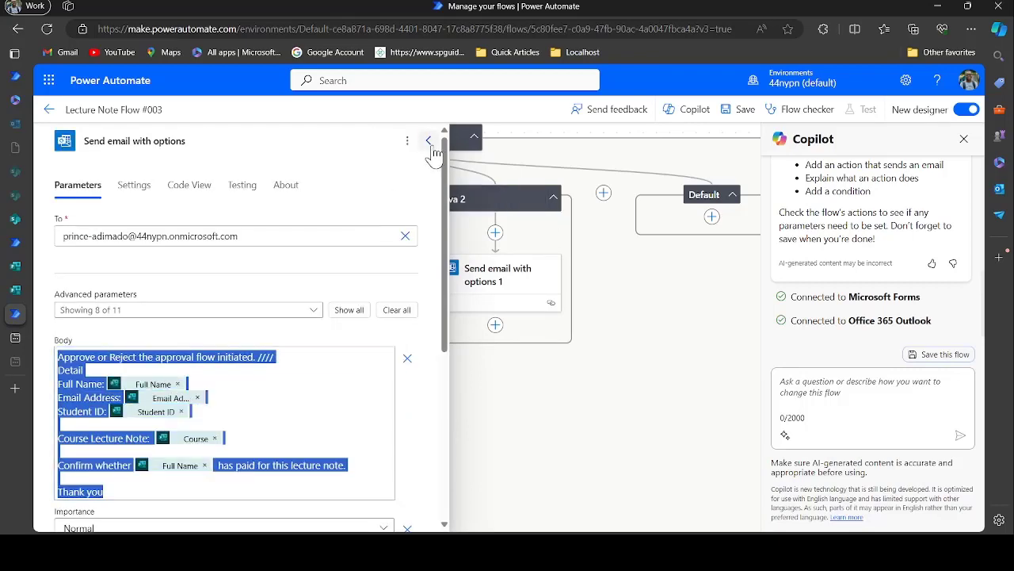
left_click(429, 144)
Paste that message into the Java 2 email's Body (Send email with options 1)
left_click(514, 300)
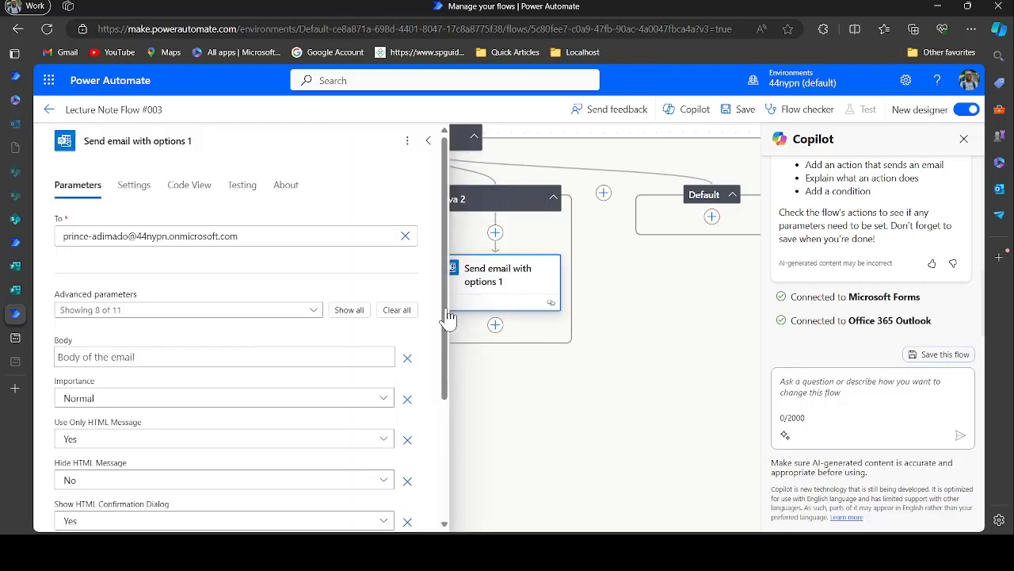
left_click(196, 298)
key("ctrl+v")
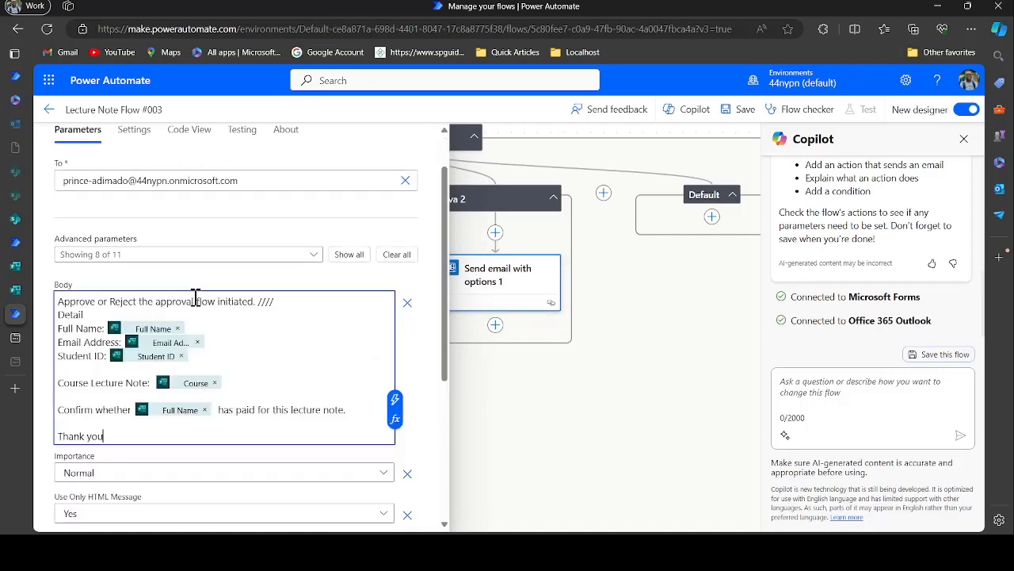
scroll(278, 360, "down", 3)
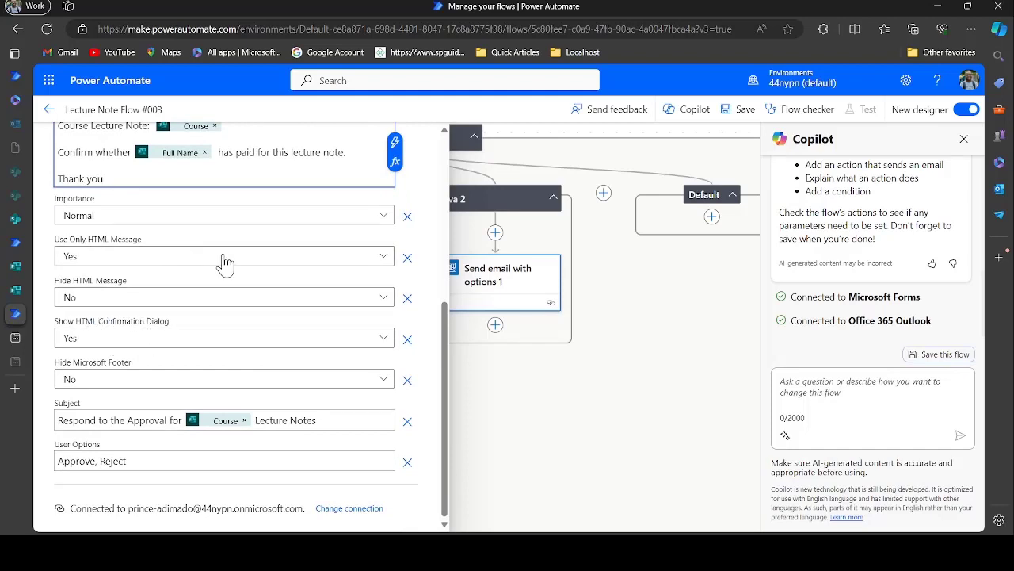
scroll(375, 228, "up", 3)
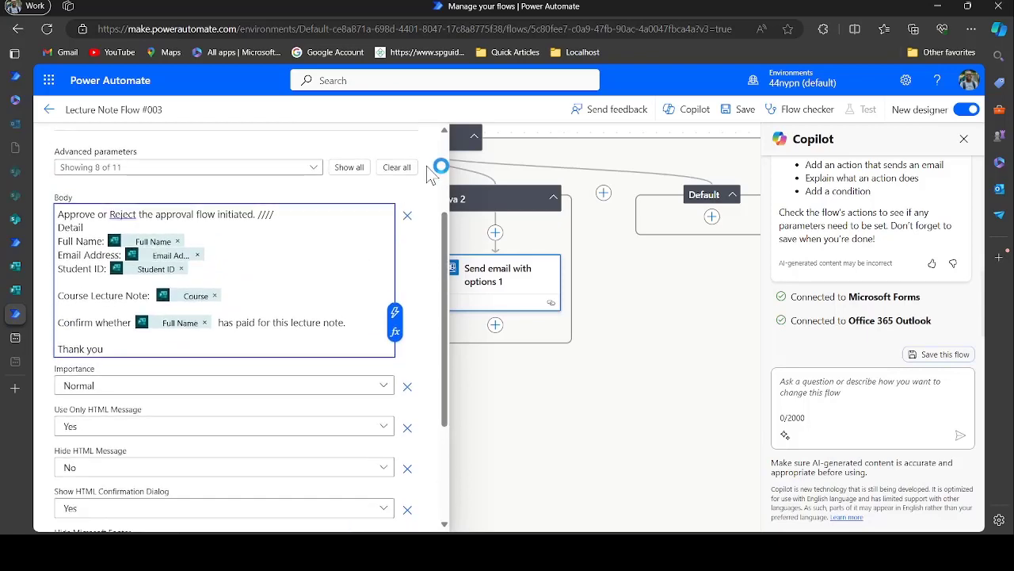
scroll(434, 168, "up", 2)
scroll(424, 131, "up", 1)
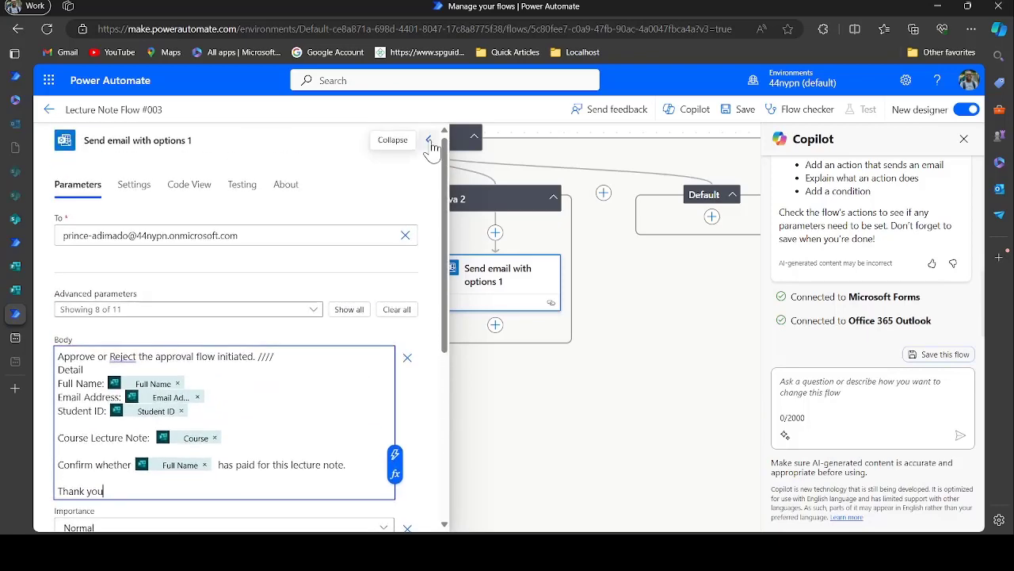
left_click(429, 140)
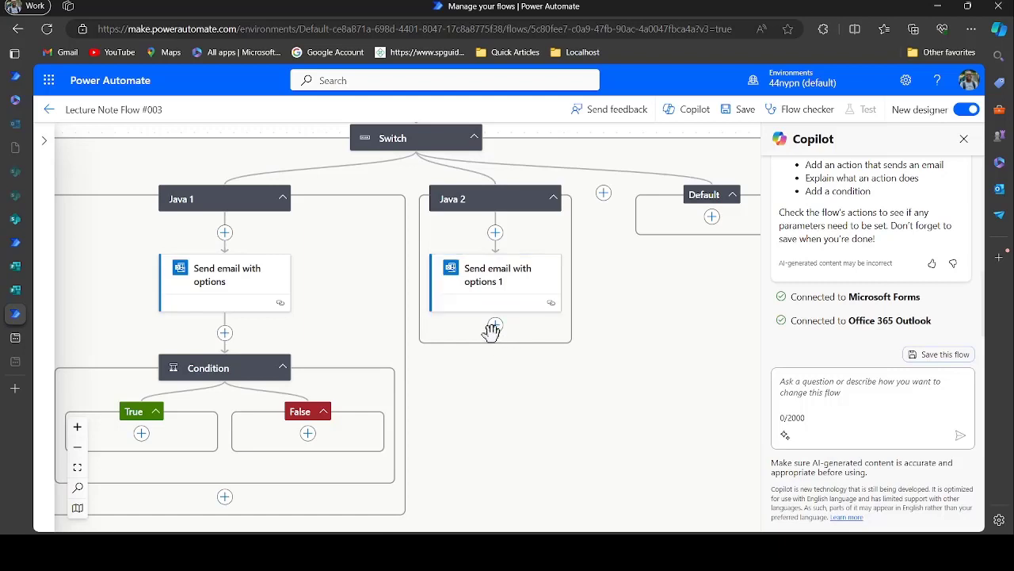
Add a Control Condition step after the Java 2 email
left_click(496, 325)
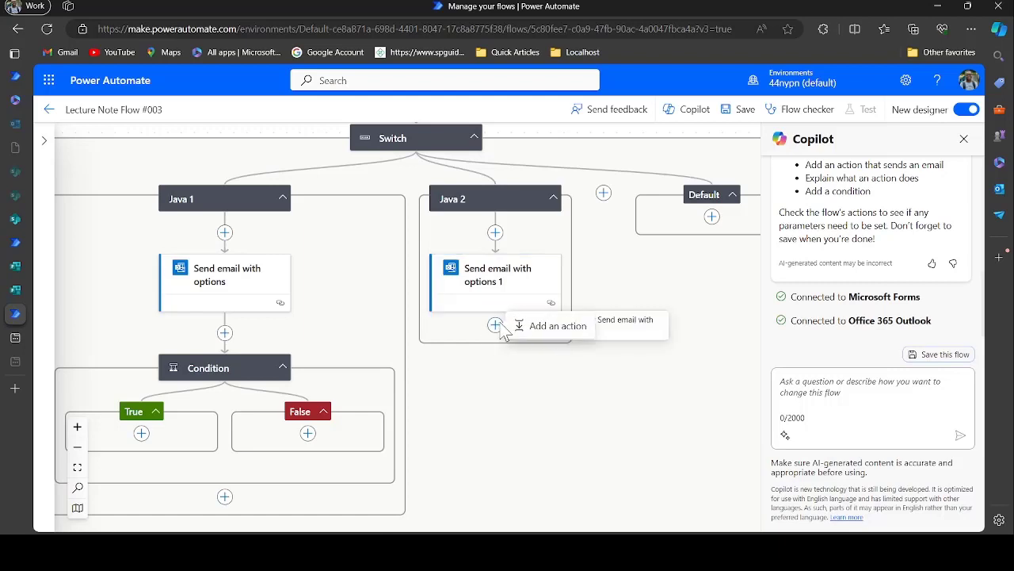
left_click(547, 332)
left_click(164, 228)
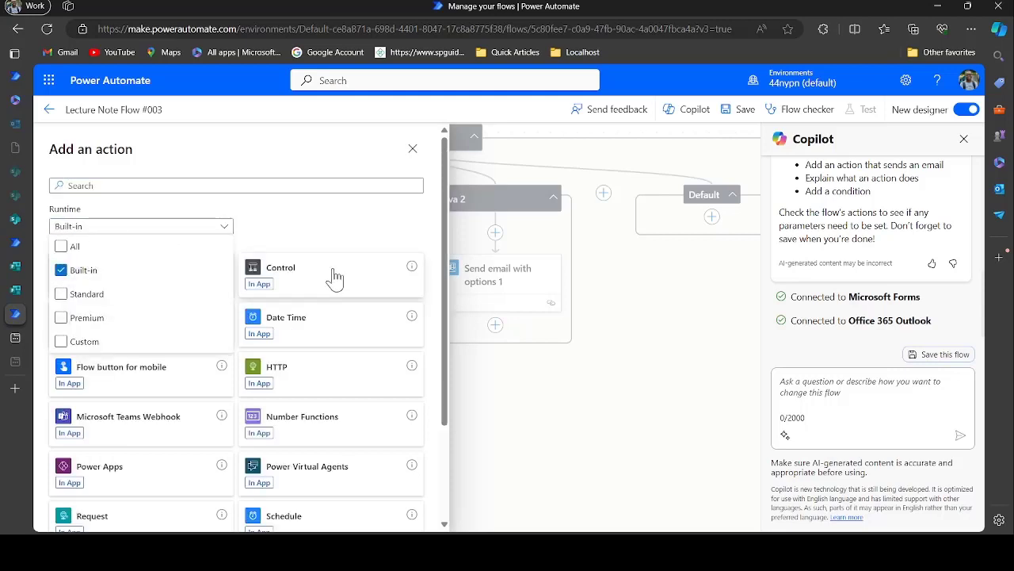
left_click(313, 238)
left_click(324, 276)
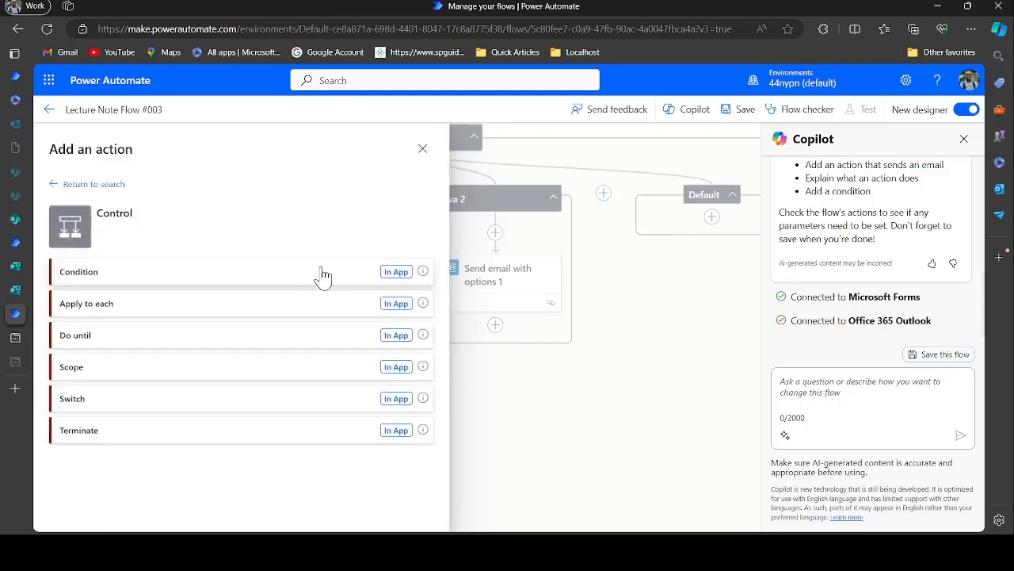
left_click(211, 275)
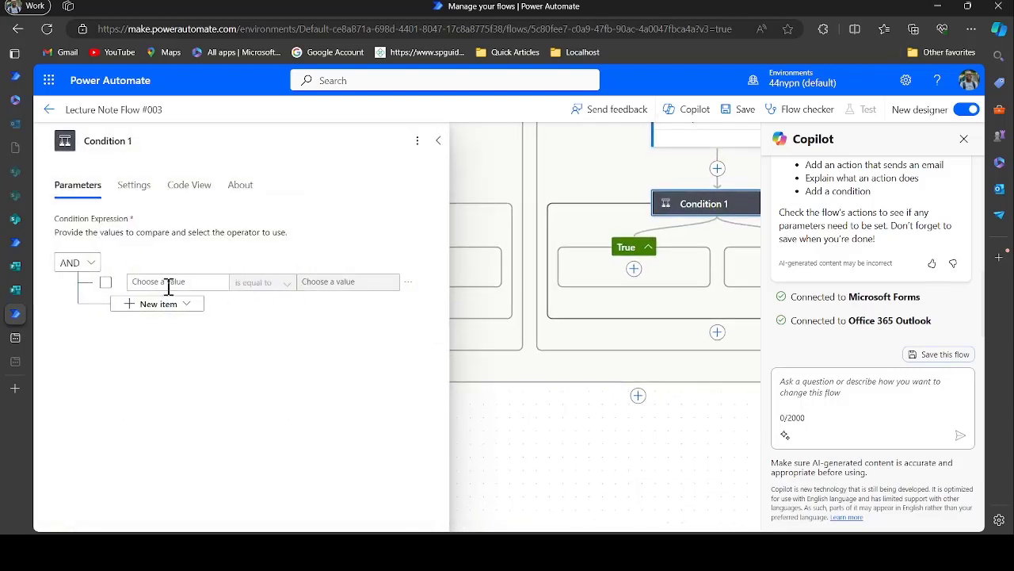
Set the condition to body/SelectedOption is equal to 'Approve'
left_click(168, 283)
left_click(119, 279)
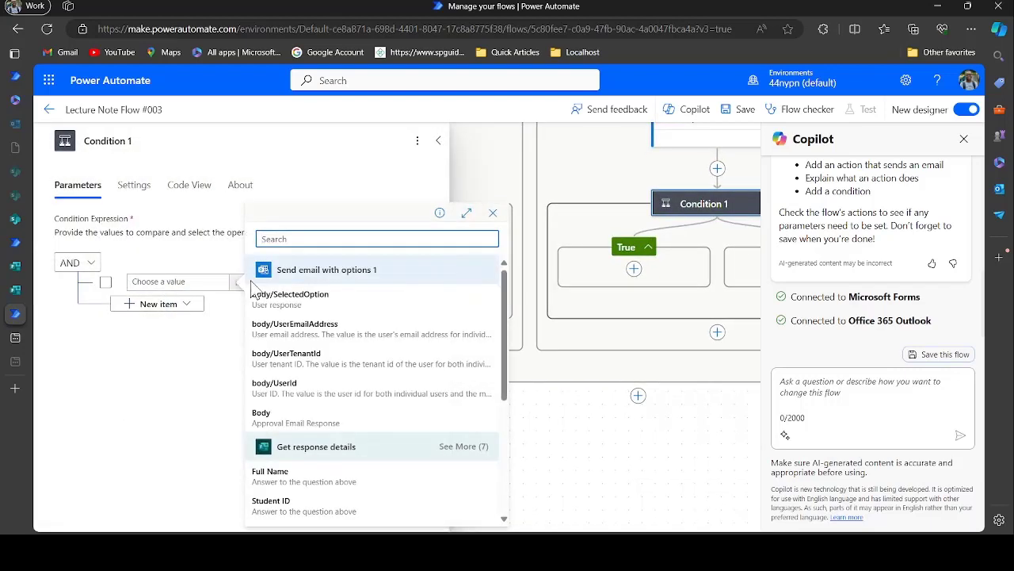
left_click(315, 299)
left_click(342, 283)
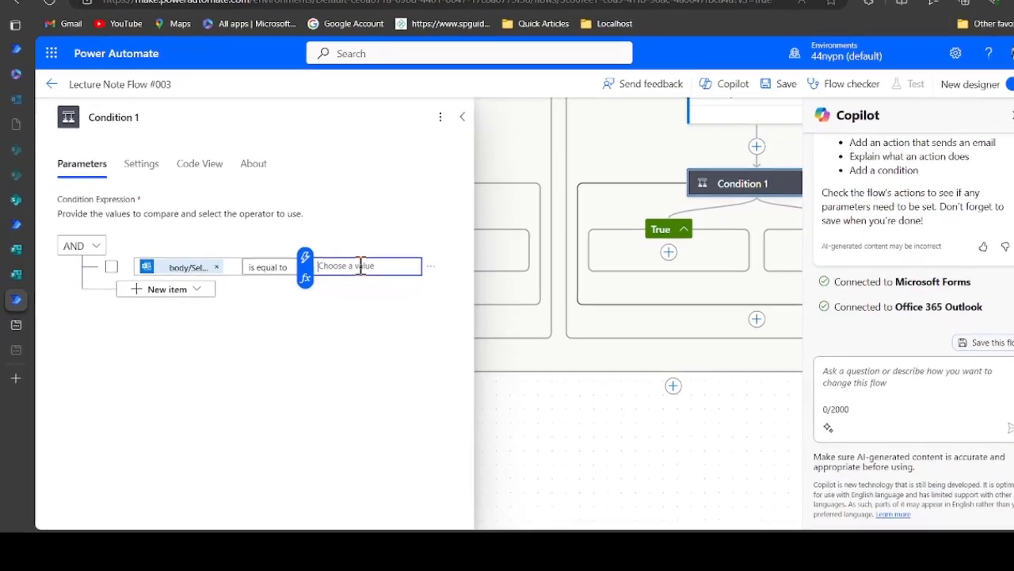
type("Approve")
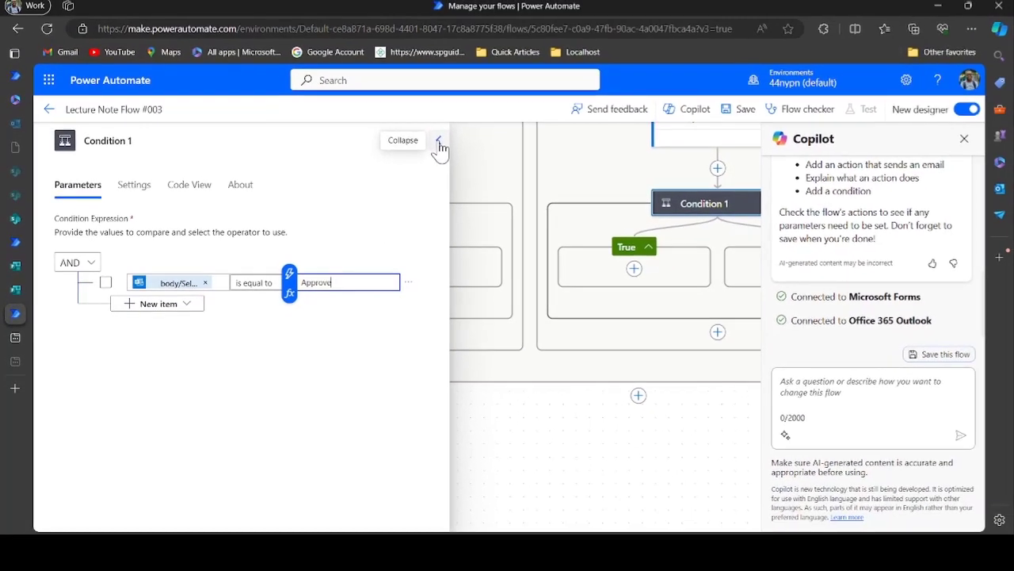
left_click(492, 92)
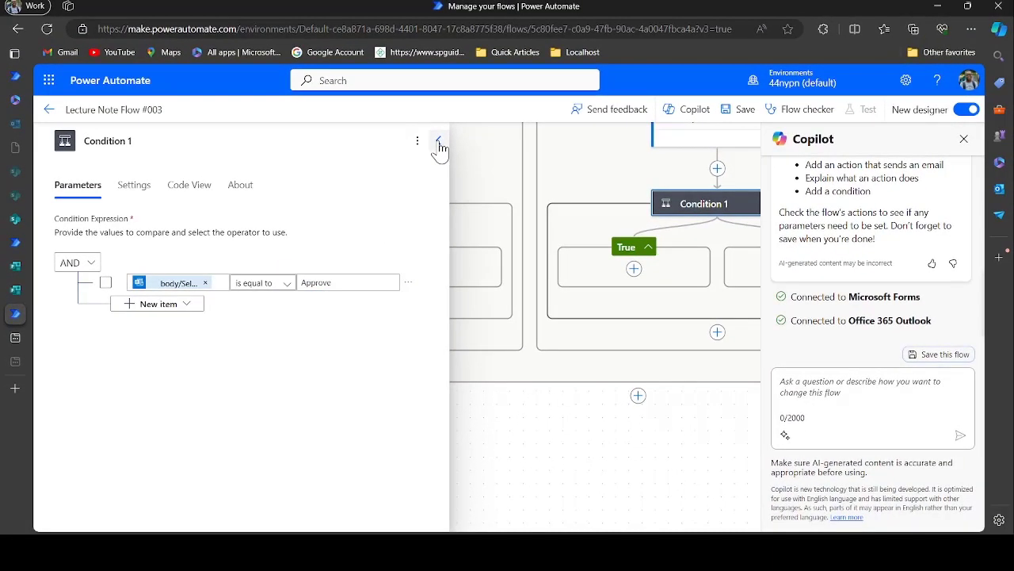
left_click(439, 144)
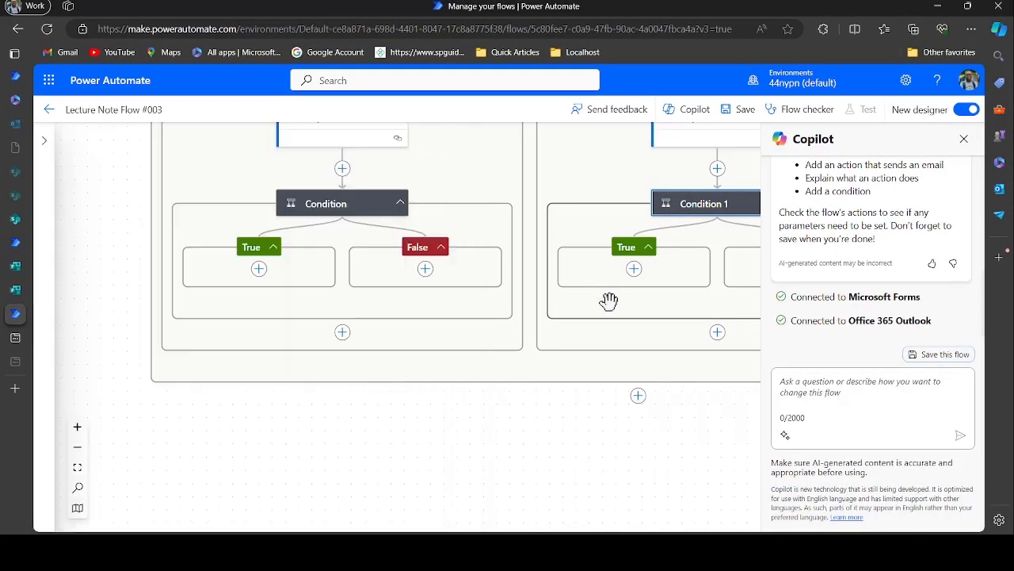
Add an action in Java 1's True branch, search 'outlook' and list all Office 365 Outlook actions
scroll(517, 229, "up", 3)
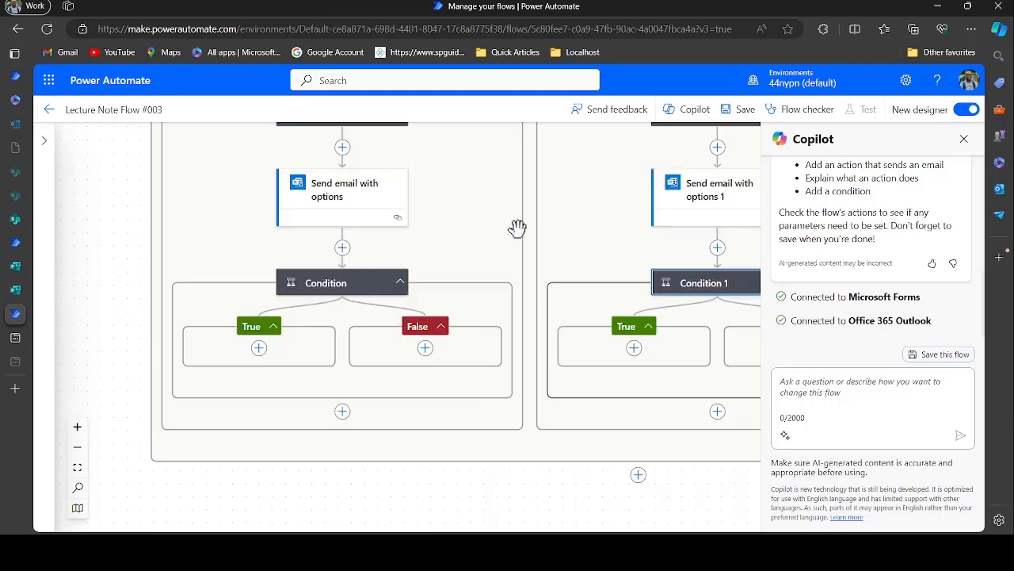
scroll(517, 229, "right", 2)
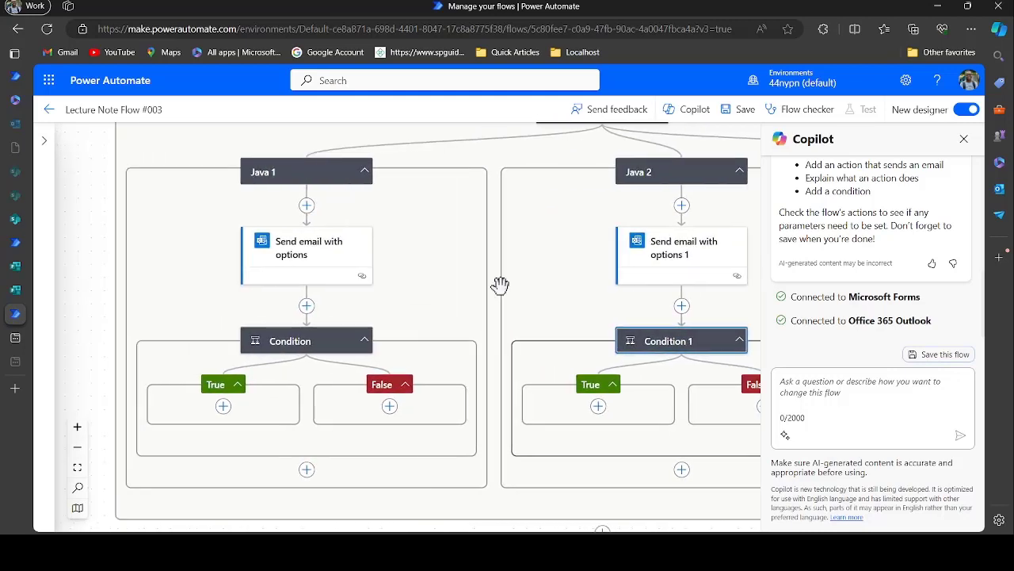
scroll(499, 286, "down", 2)
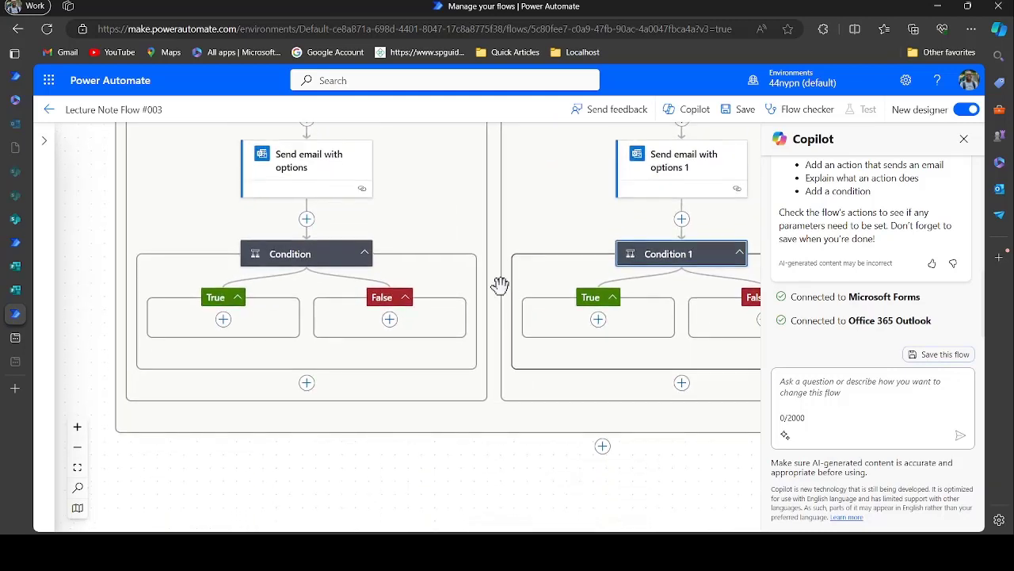
left_click(223, 321)
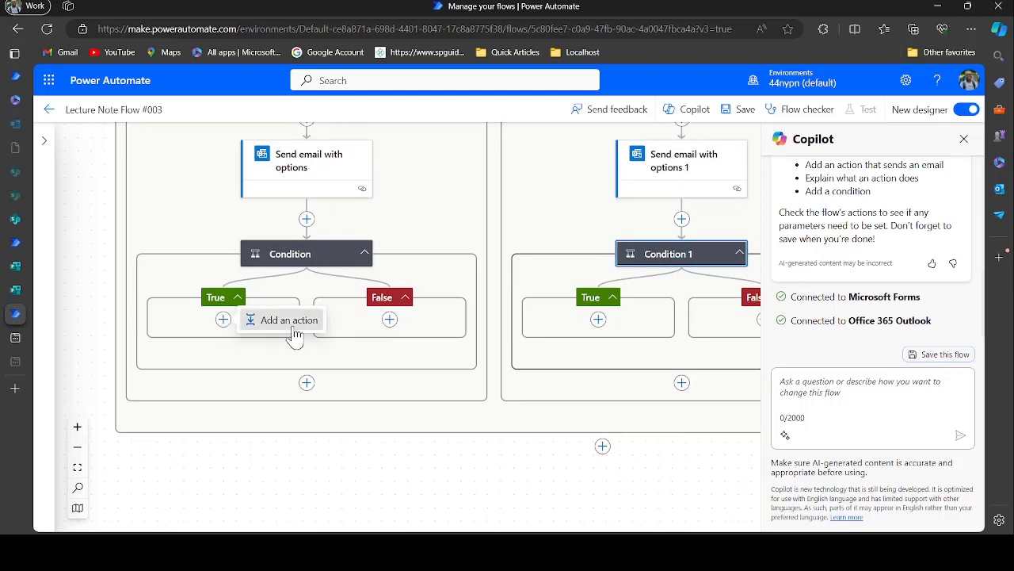
left_click(293, 329)
type("o")
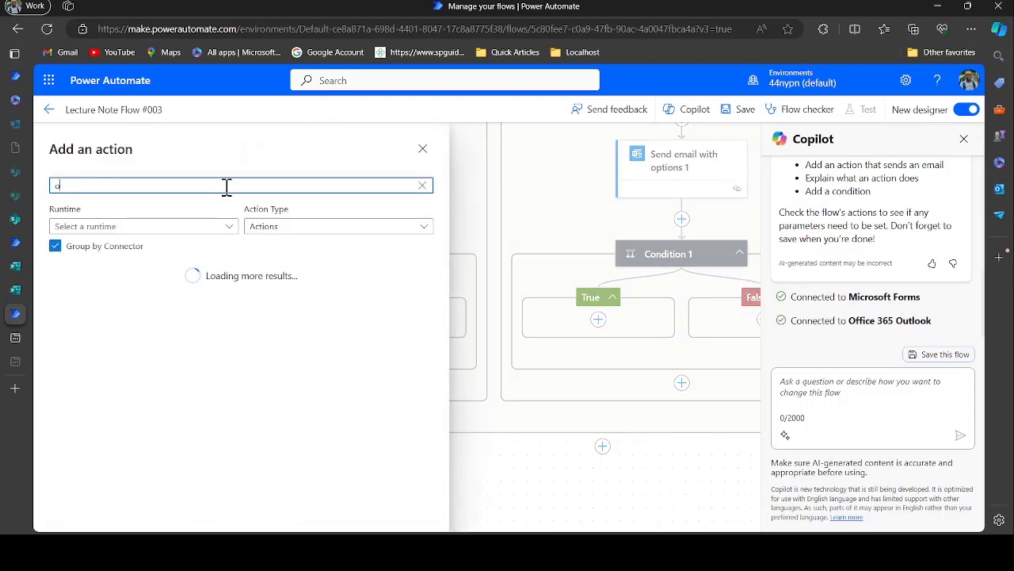
type("utlook")
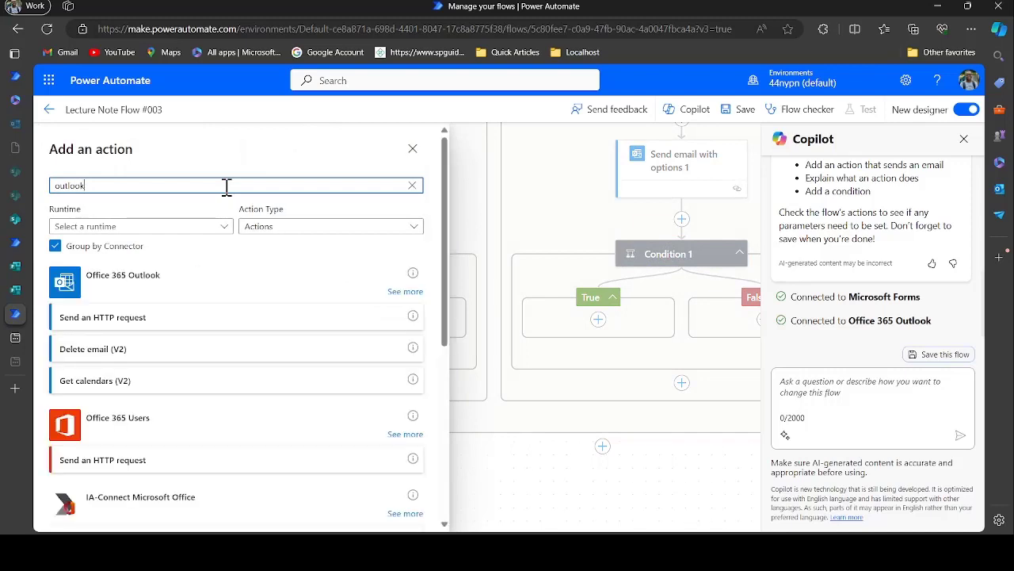
left_click(400, 293)
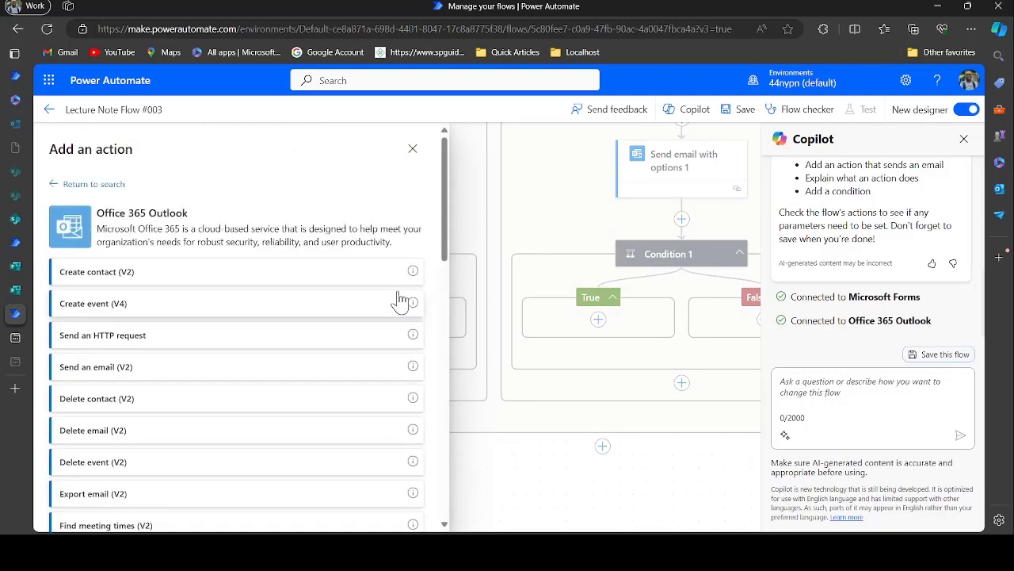
scroll(295, 372, "down", 3)
scroll(291, 399, "up", 2)
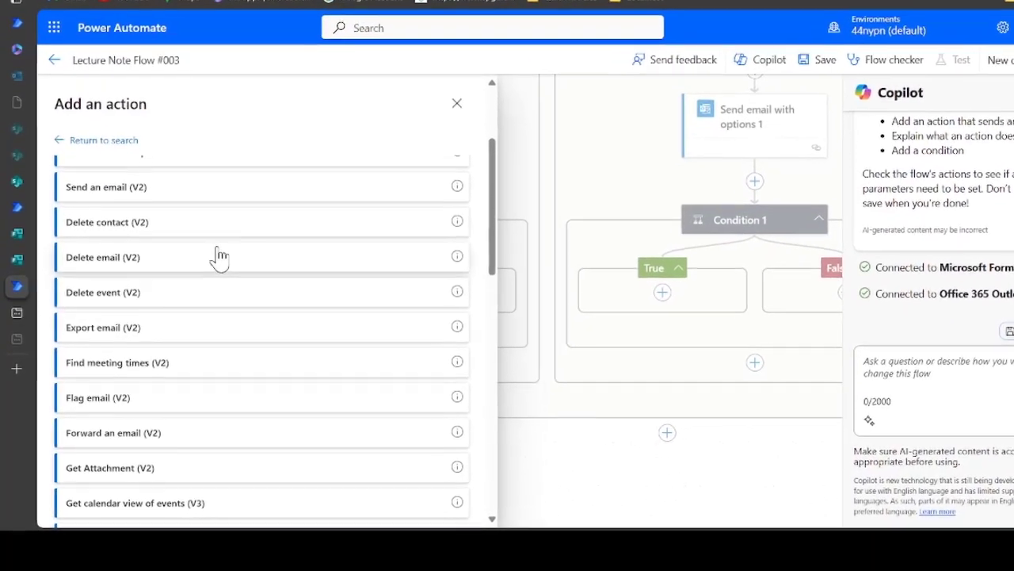
scroll(214, 278, "up", 1)
scroll(249, 233, "up", 1)
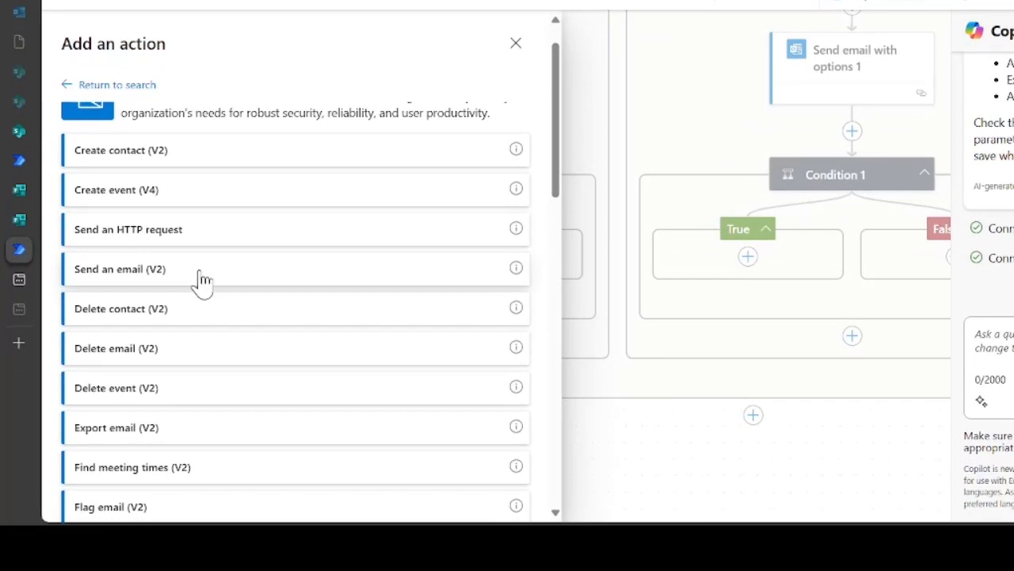
Add Send an email (V2) to Java 1's True branch, with the form's Email Address as recipient
left_click(201, 284)
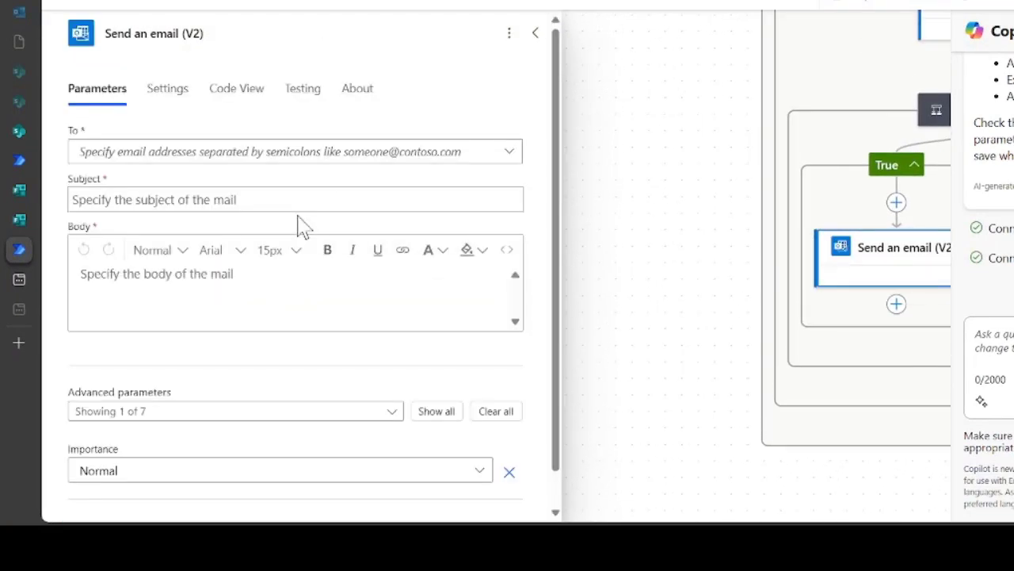
left_click(264, 155)
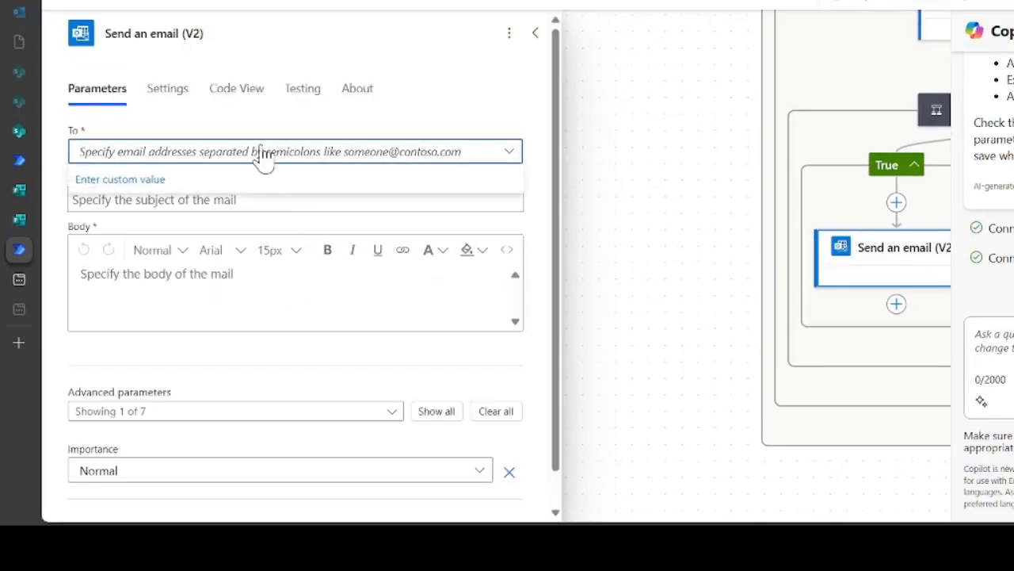
left_click(225, 184)
left_click(55, 140)
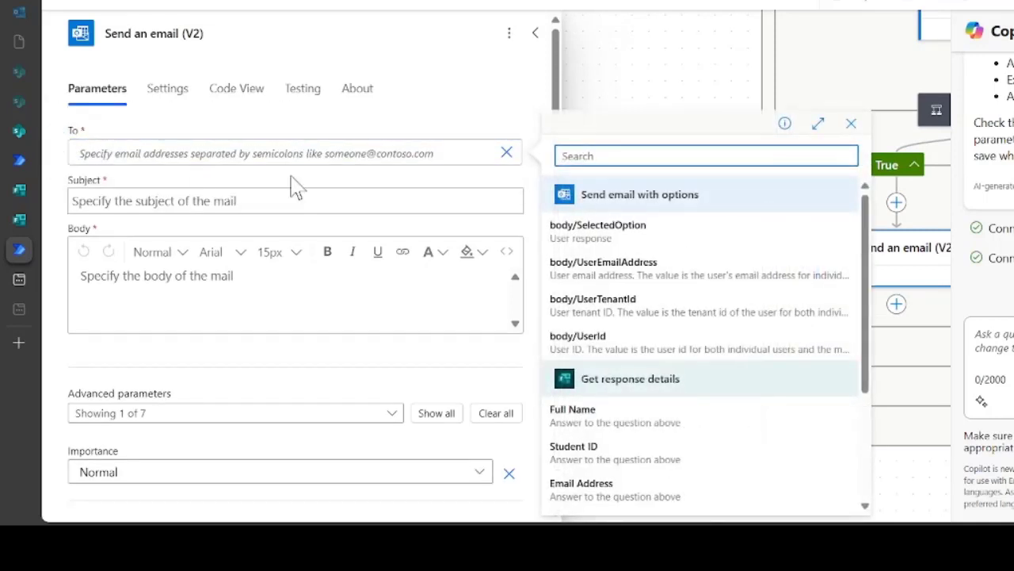
scroll(647, 431, "down", 3)
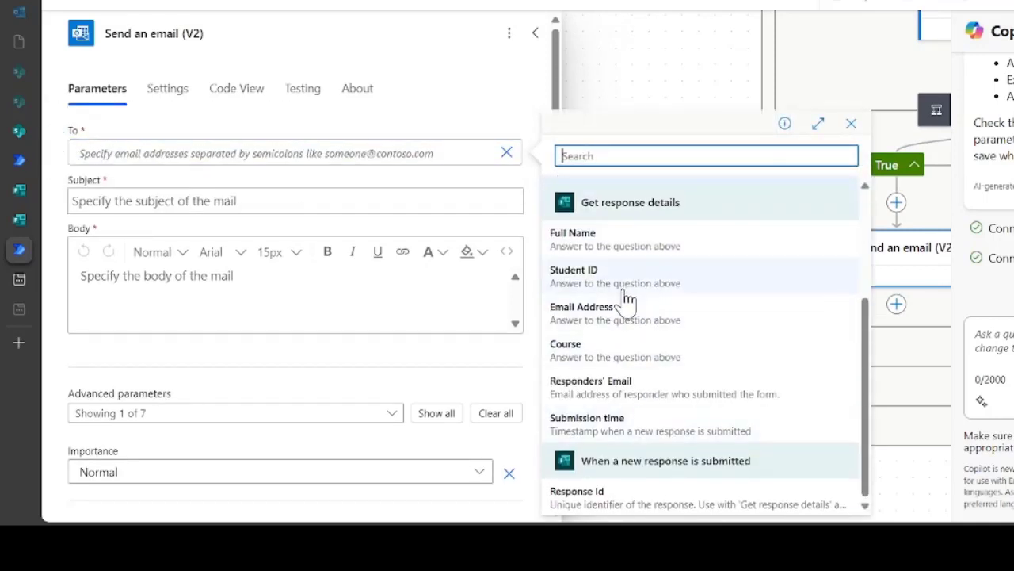
left_click(630, 321)
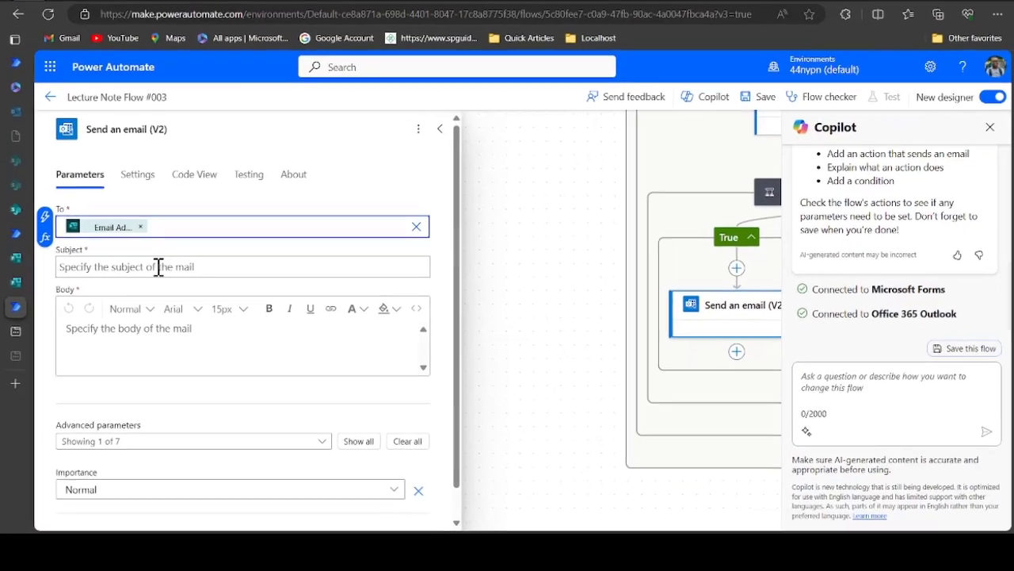
left_click(194, 201)
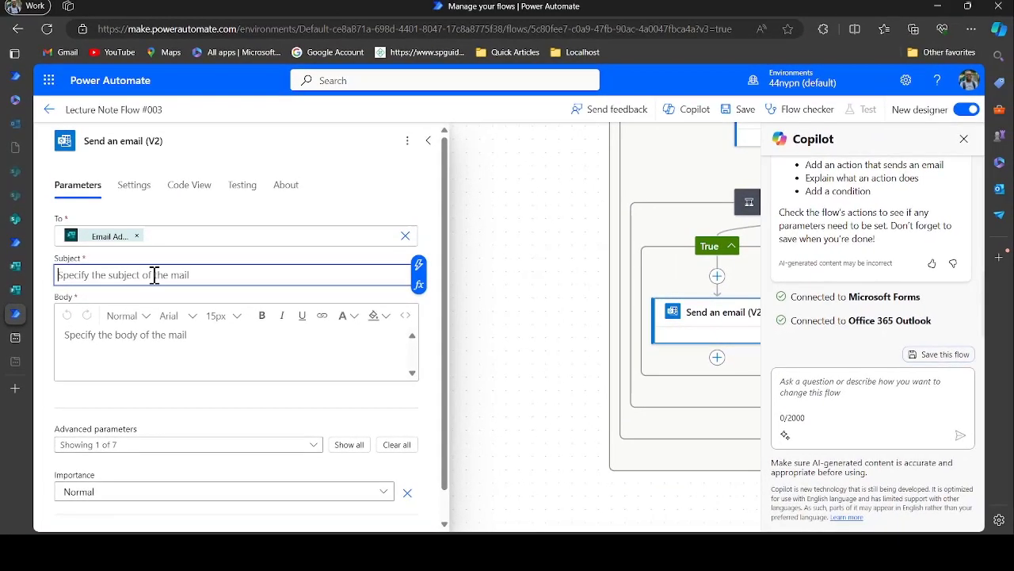
left_click(521, 333)
left_click_drag(479, 308, 206, 311)
left_click(17, 244)
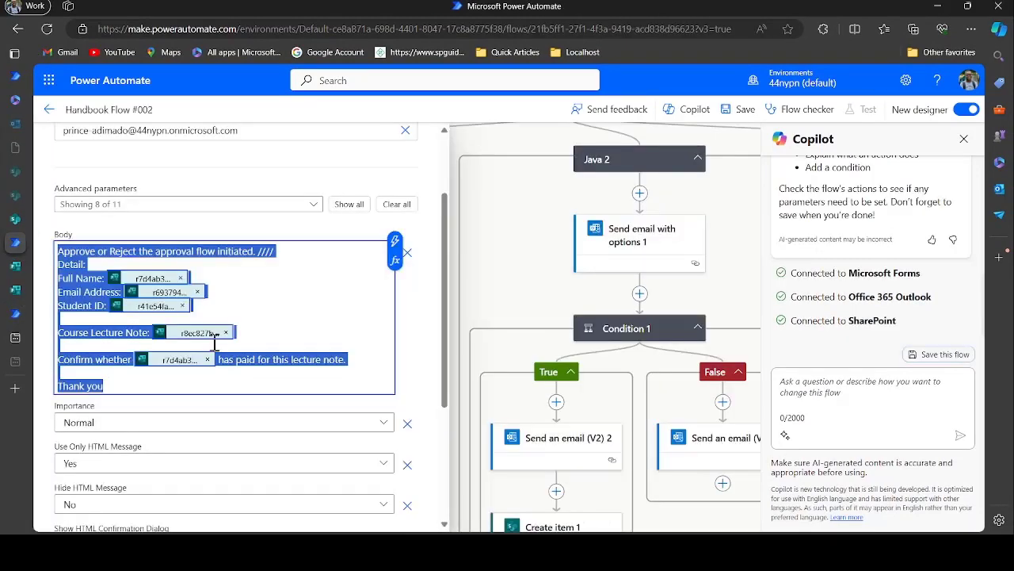
left_click(357, 301)
scroll(509, 357, "down", 1)
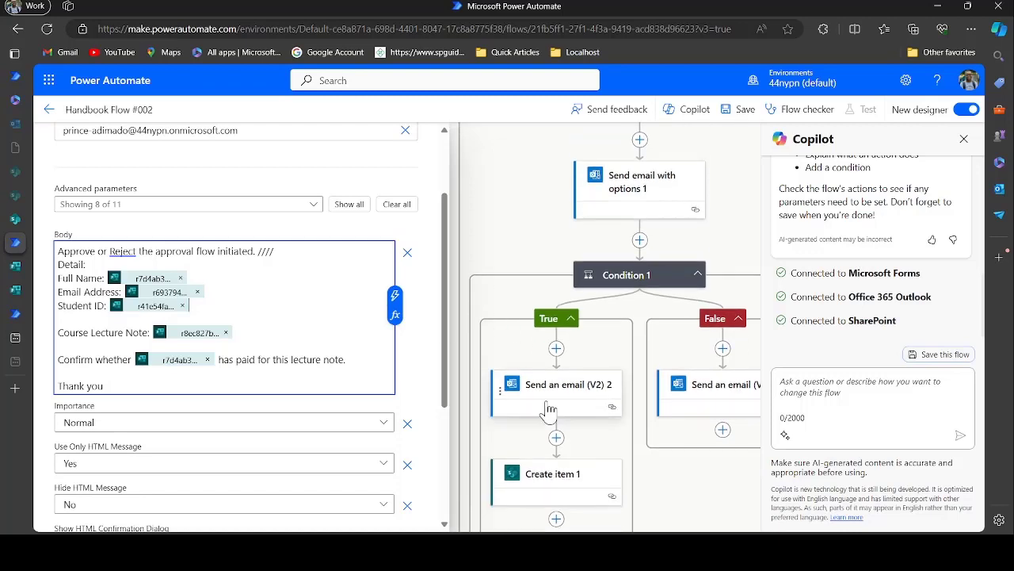
left_click(552, 415)
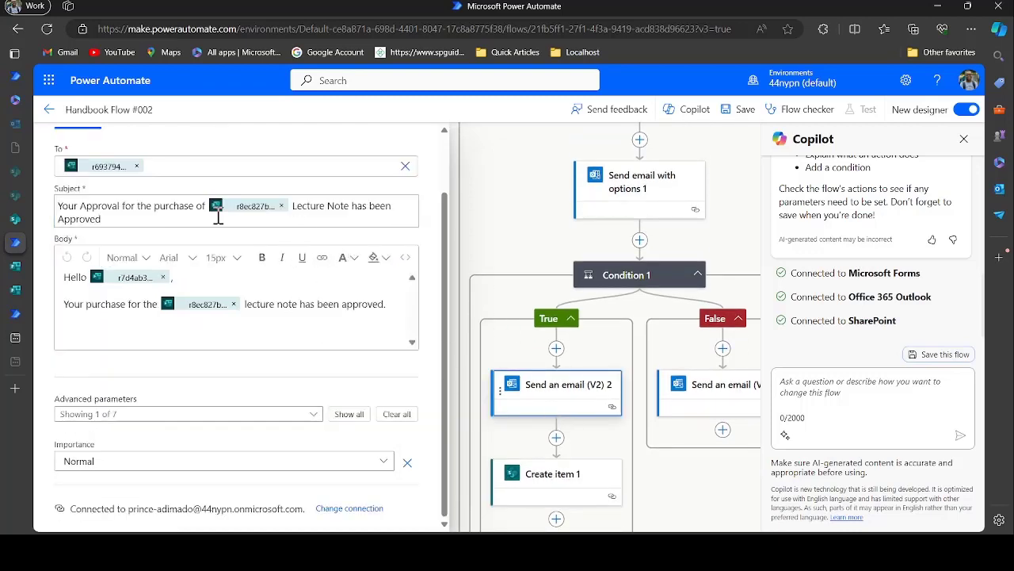
left_click_drag(126, 225, 11, 212)
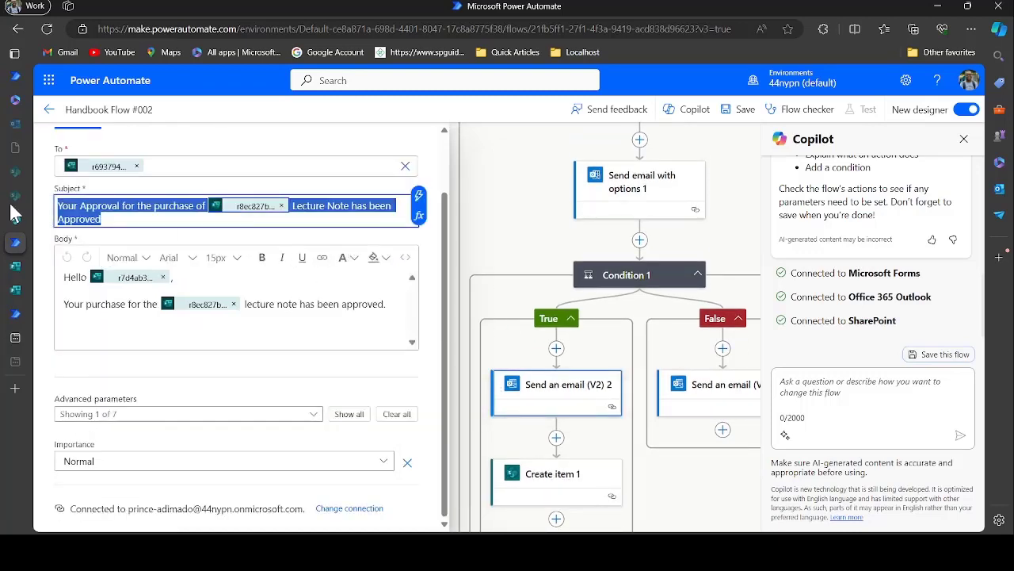
mouse_move(31, 278)
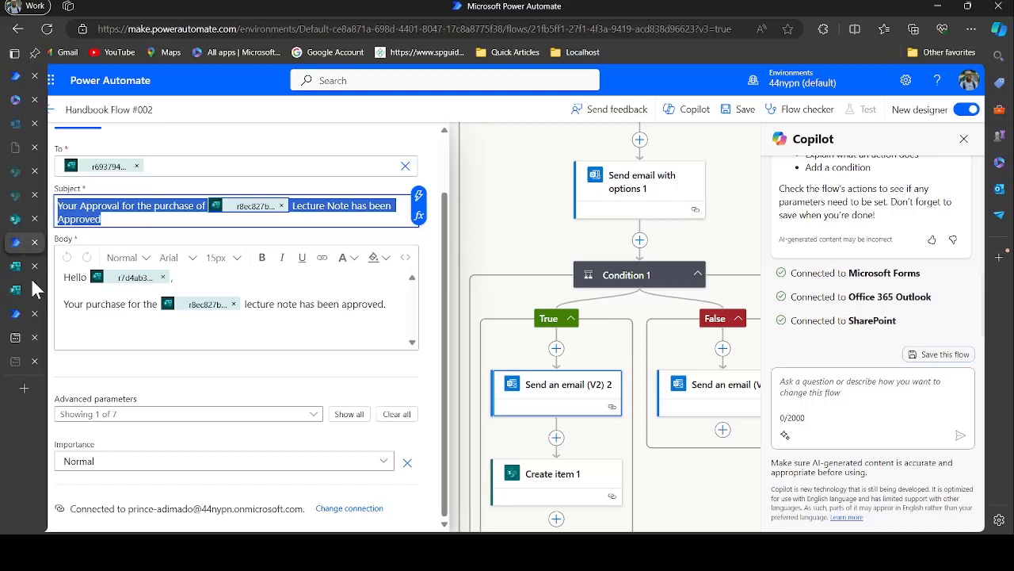
left_click(11, 316)
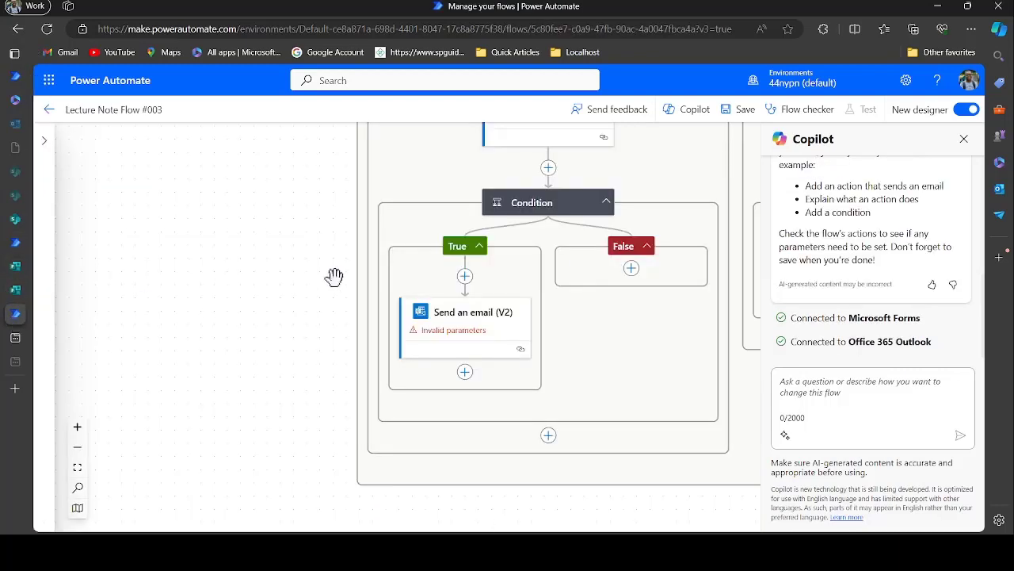
Paste the approval subject into the new email, swapping the old token for the Course answer
left_click(486, 345)
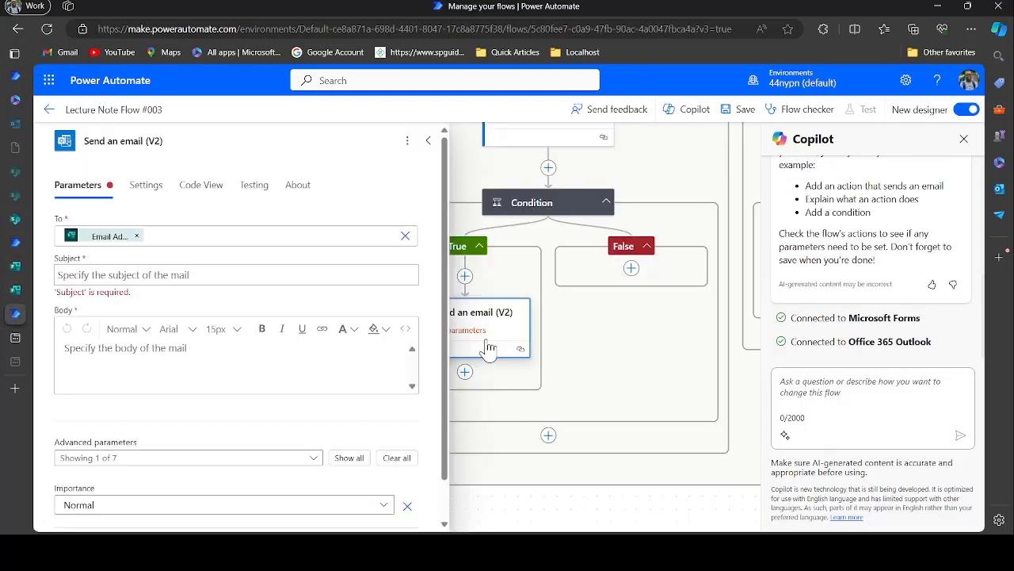
left_click(272, 271)
type("Your Approval for the purchase of body(...) Lecture Note has been Approved")
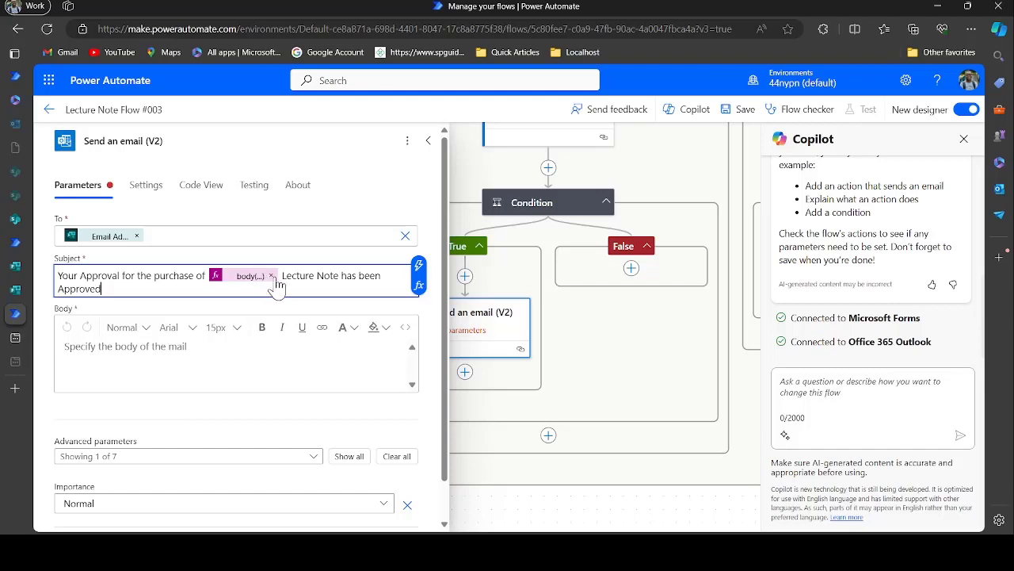
left_click(271, 276)
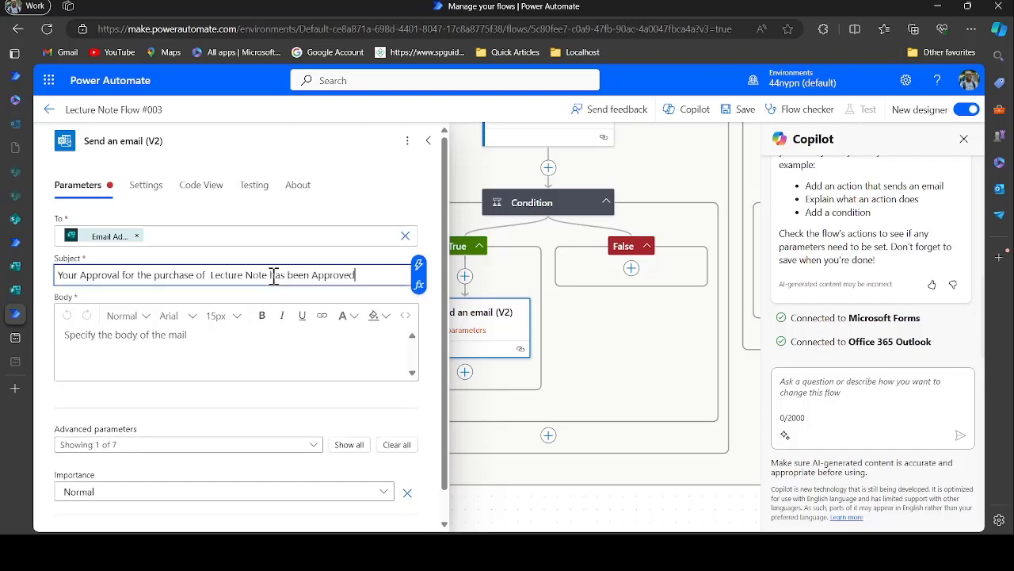
left_click(206, 275)
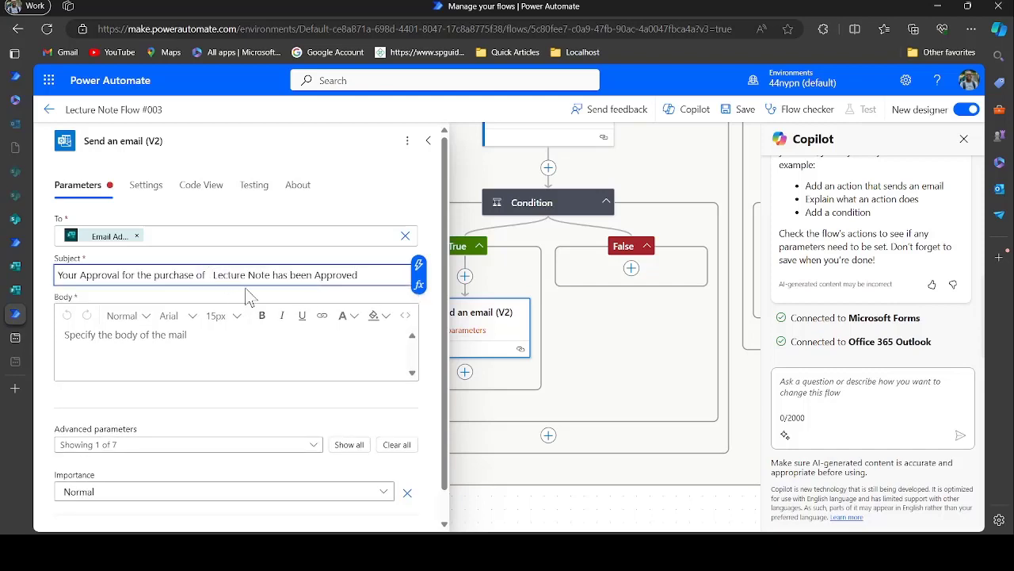
left_click(420, 272)
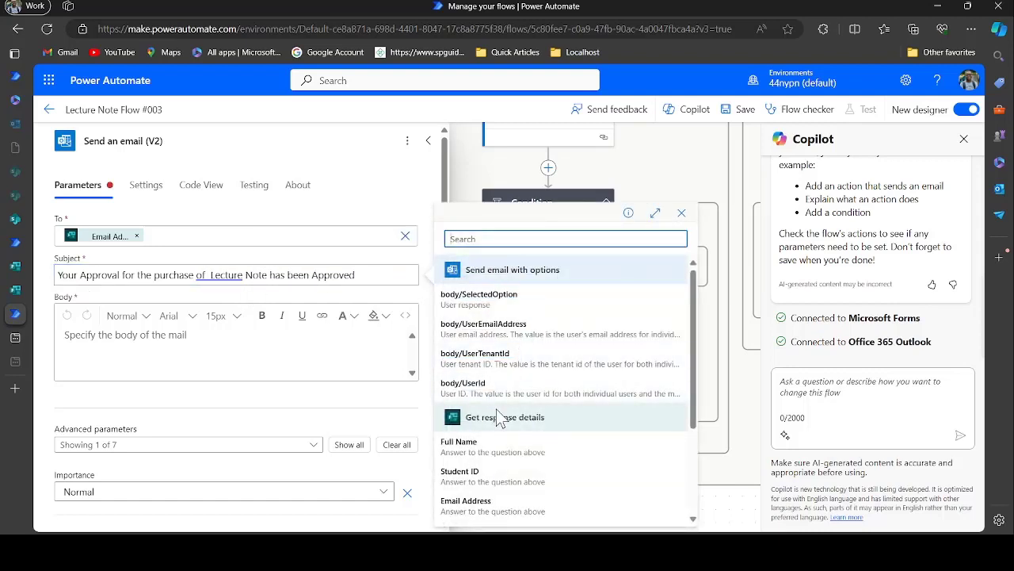
scroll(498, 417, "down", 5)
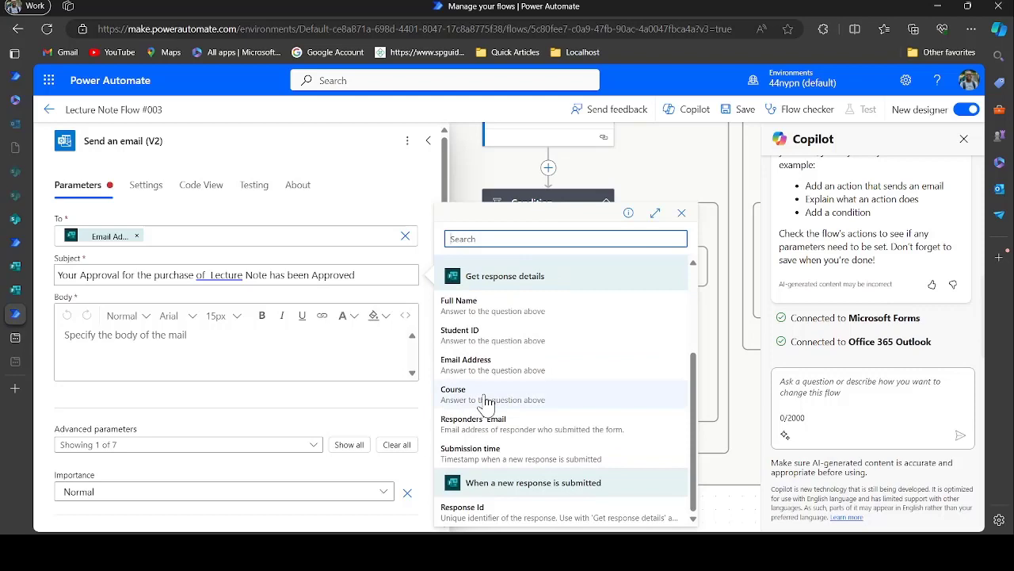
left_click(487, 396)
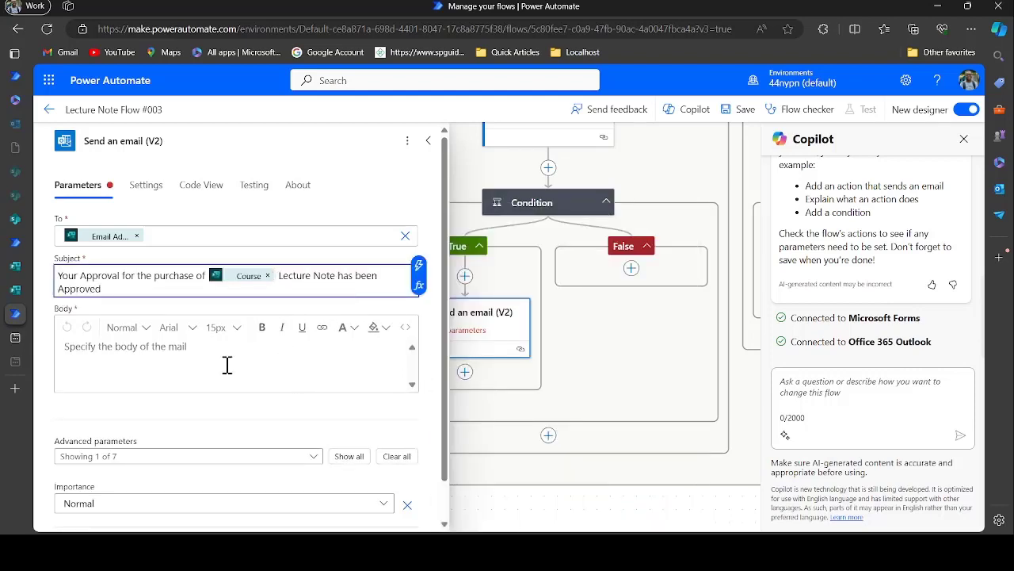
Copy the approval message body from Handbook Flow #002 and paste it into the email Body
left_click(16, 243)
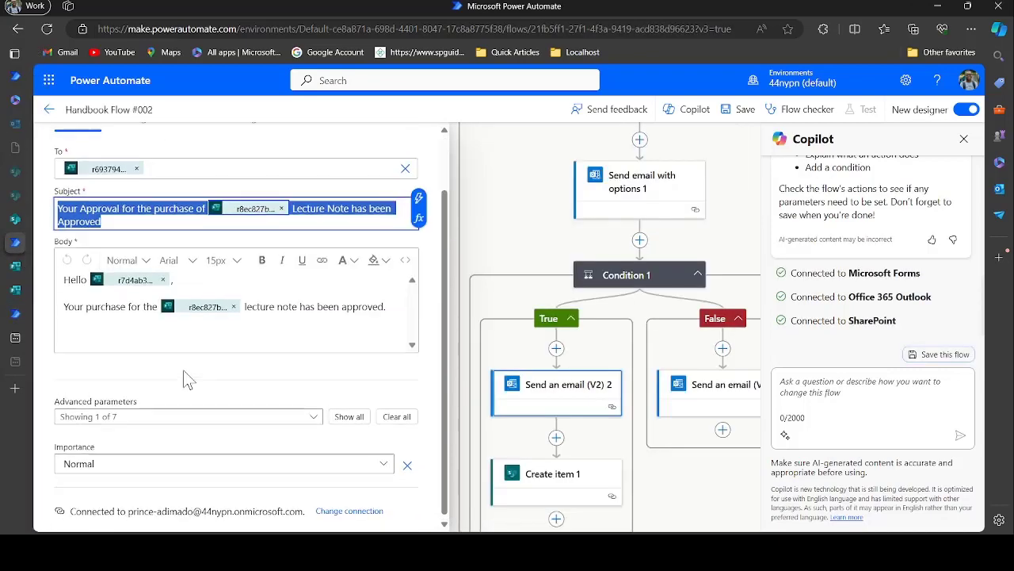
left_click_drag(65, 283, 389, 330)
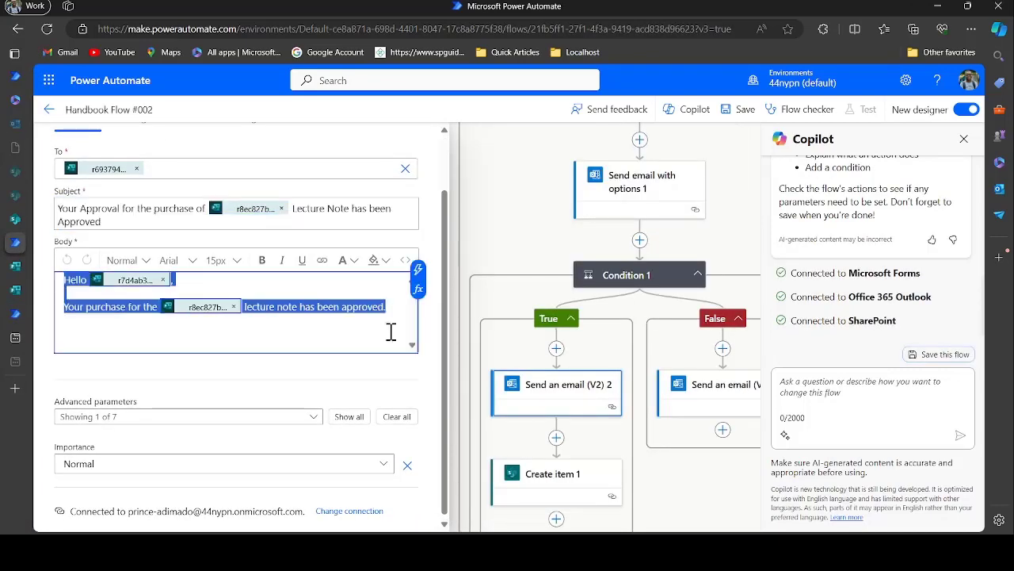
left_click(14, 317)
left_click(132, 342)
key("ctrl+v")
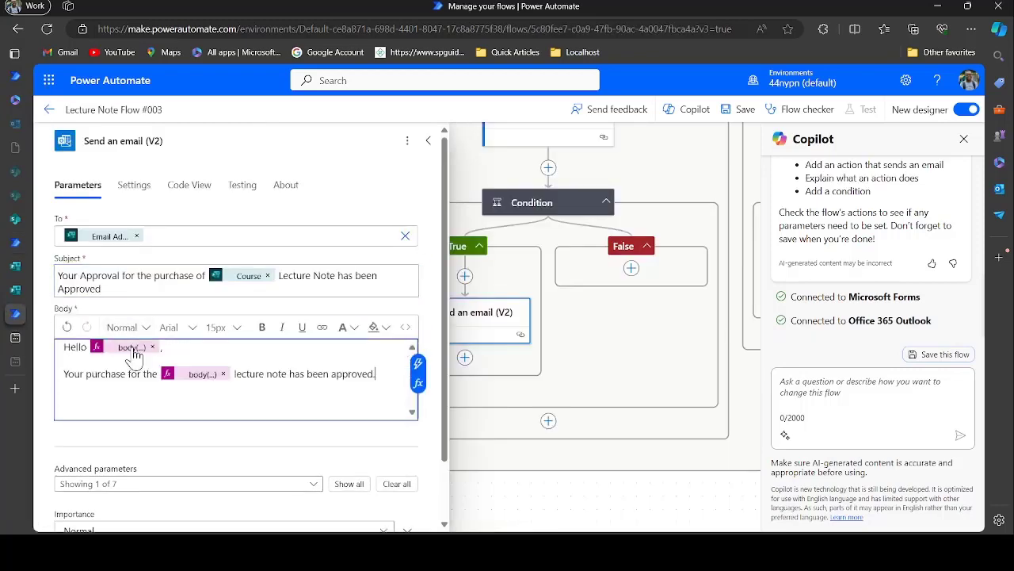
Replace the token after 'Hello' in the email body with the form's Full Name answer
left_click(131, 347)
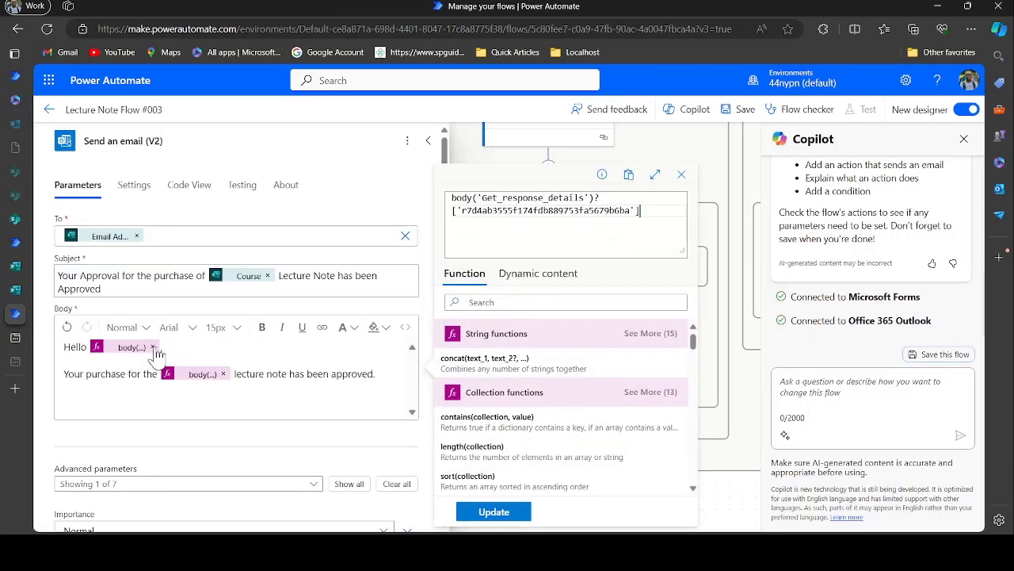
left_click(154, 348)
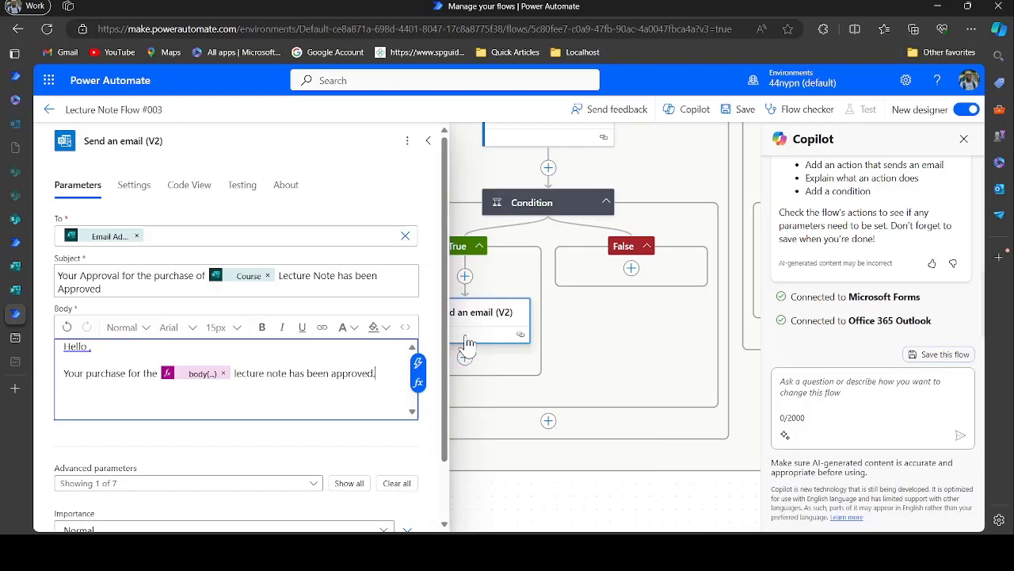
left_click(418, 363)
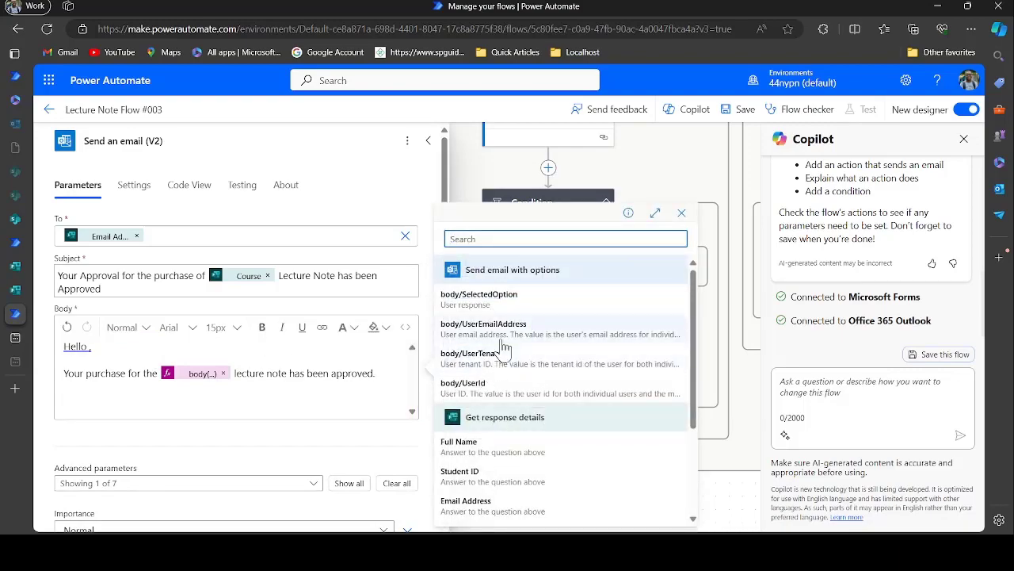
left_click(504, 450)
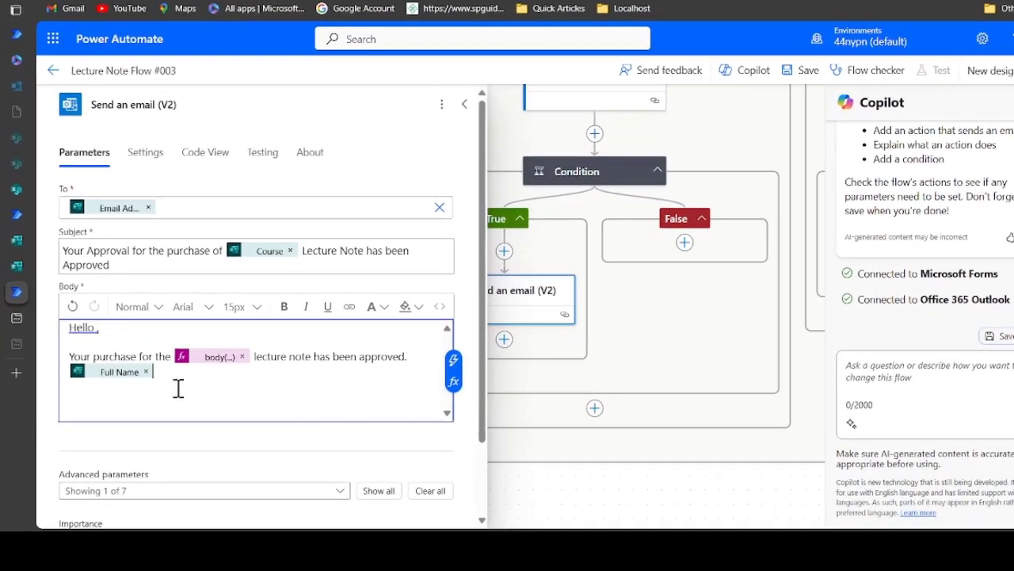
left_click(145, 371)
double_click(156, 357)
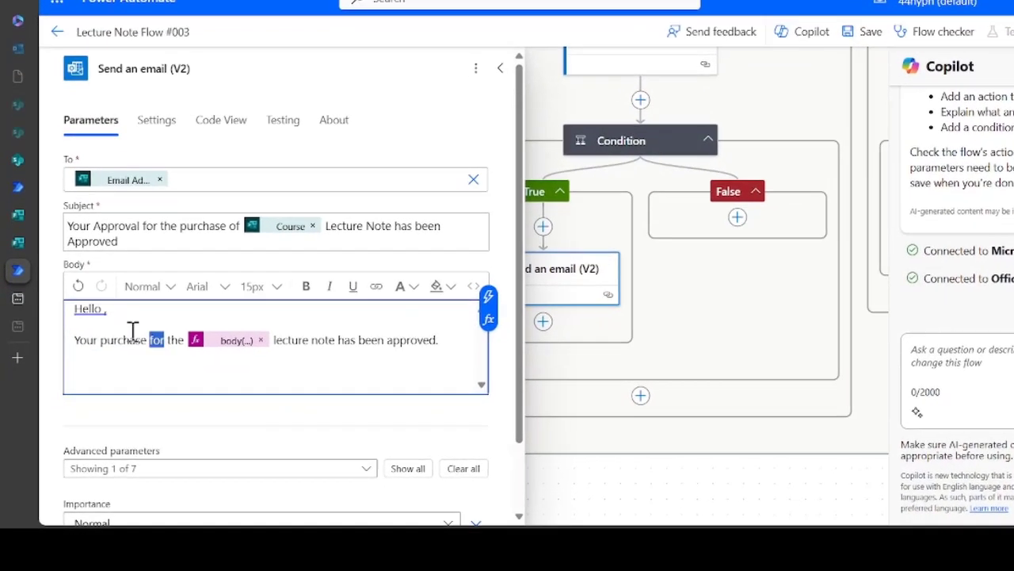
left_click(105, 308)
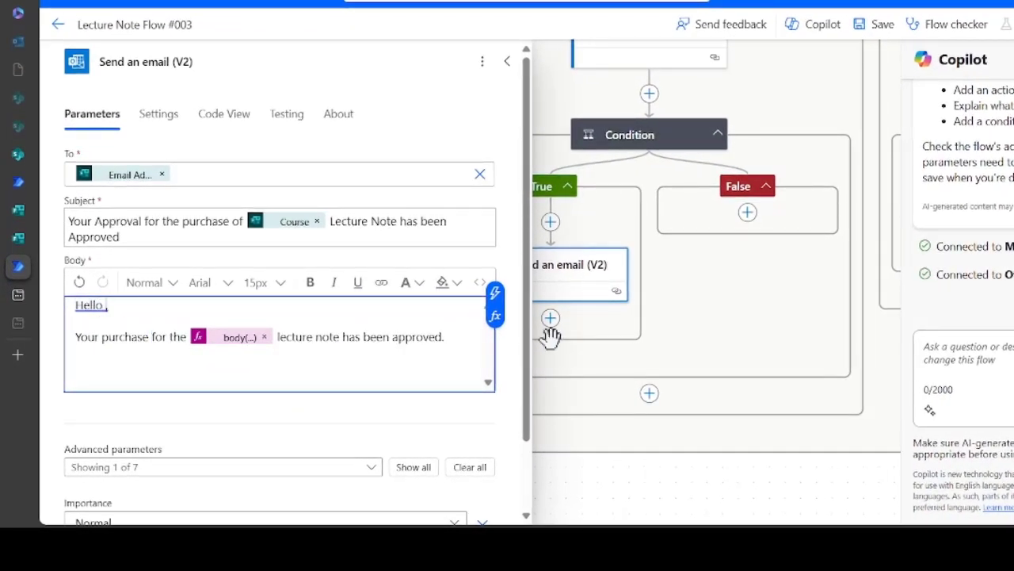
left_click(494, 296)
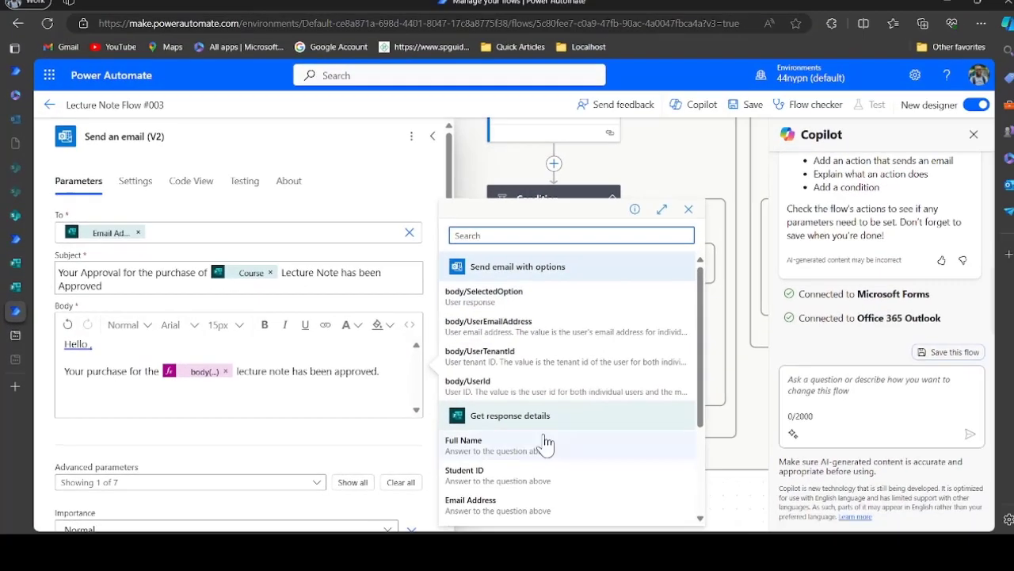
left_click(574, 422)
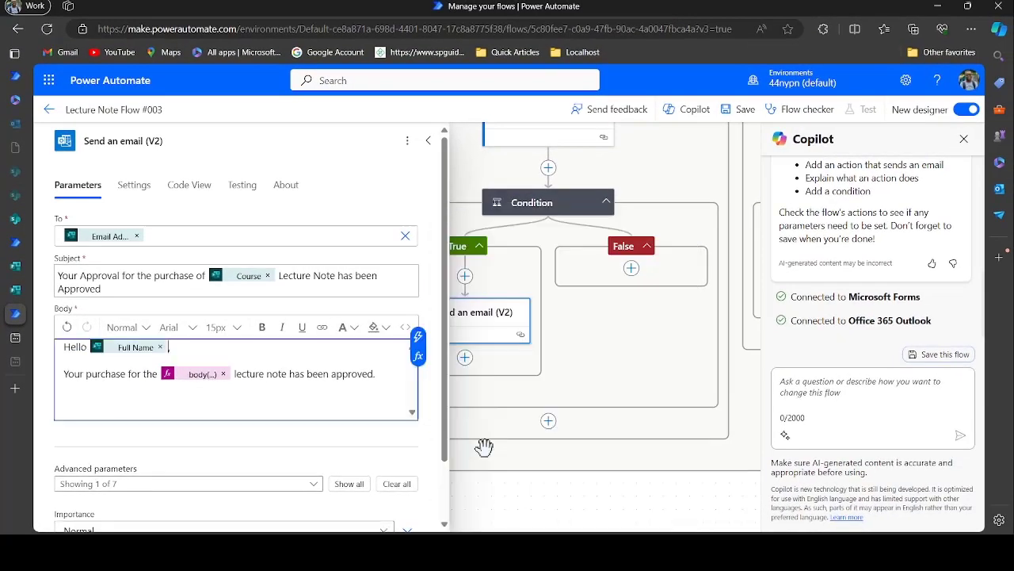
Swap the body(...) expression for the Course answer and add a 'Thank you' closing line
left_click(224, 374)
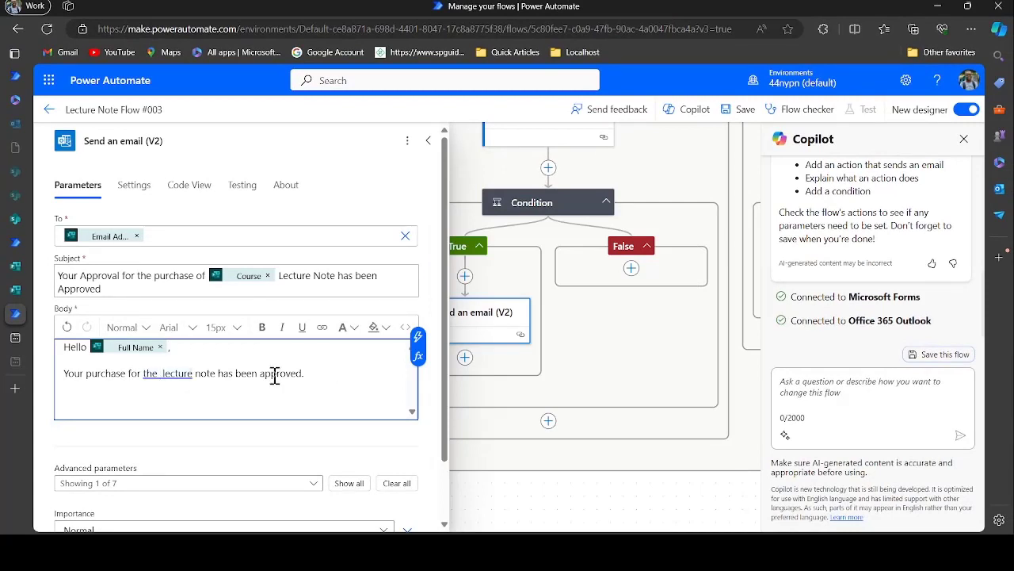
left_click(418, 343)
scroll(491, 456, "down", 2)
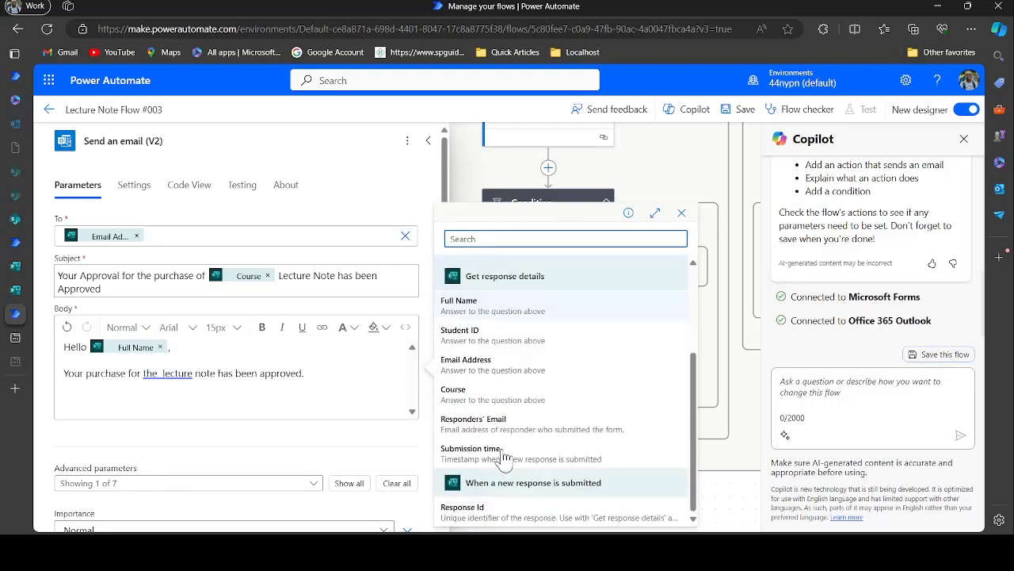
left_click(471, 390)
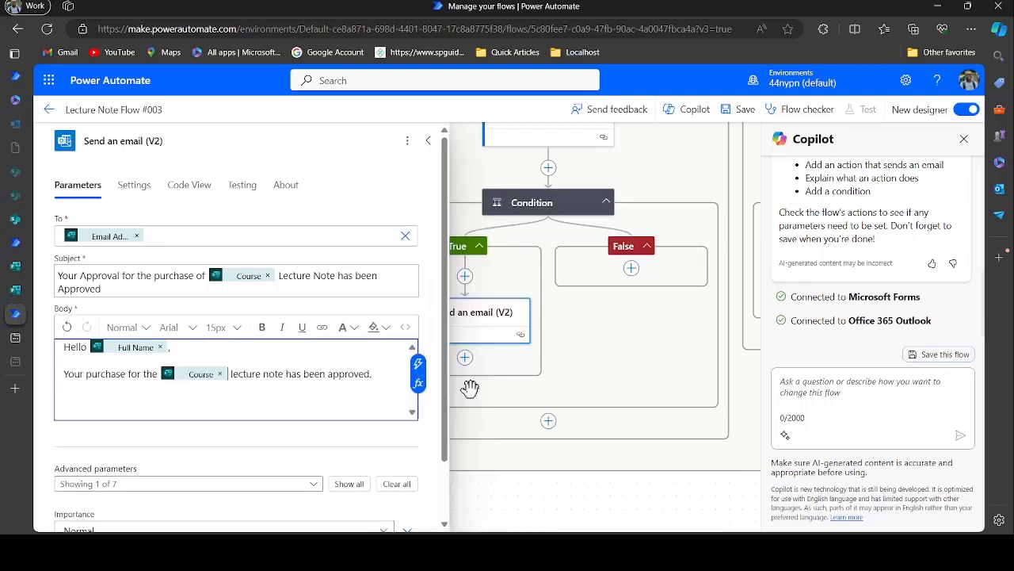
key("Return")
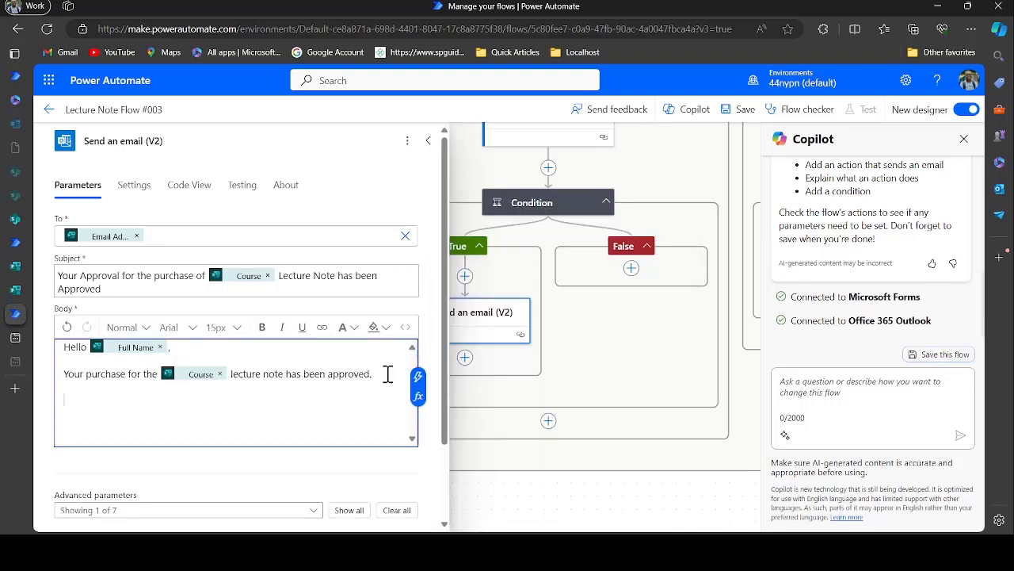
type("Thank you")
scroll(363, 416, "down", 1)
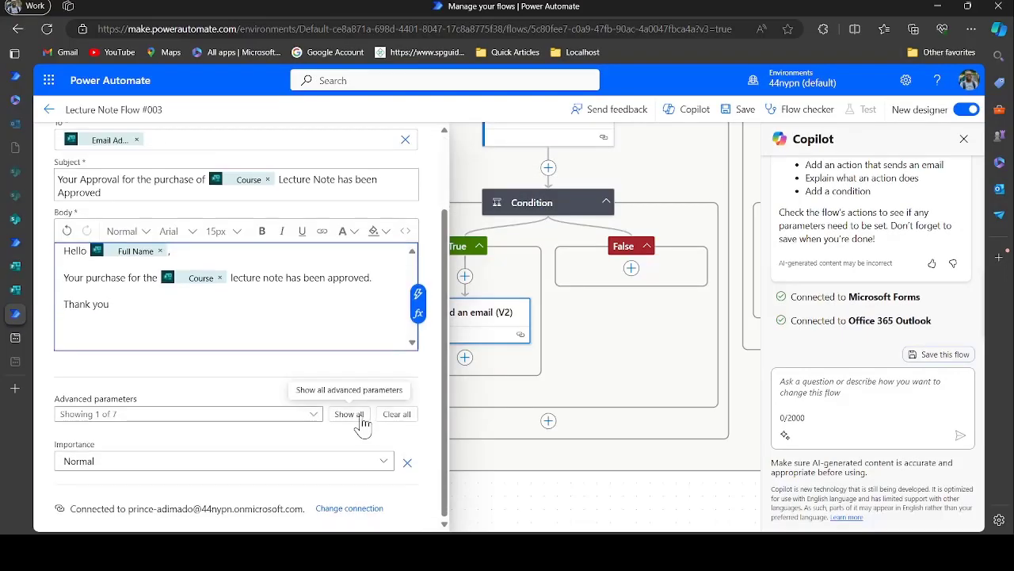
scroll(340, 344, "up", 1)
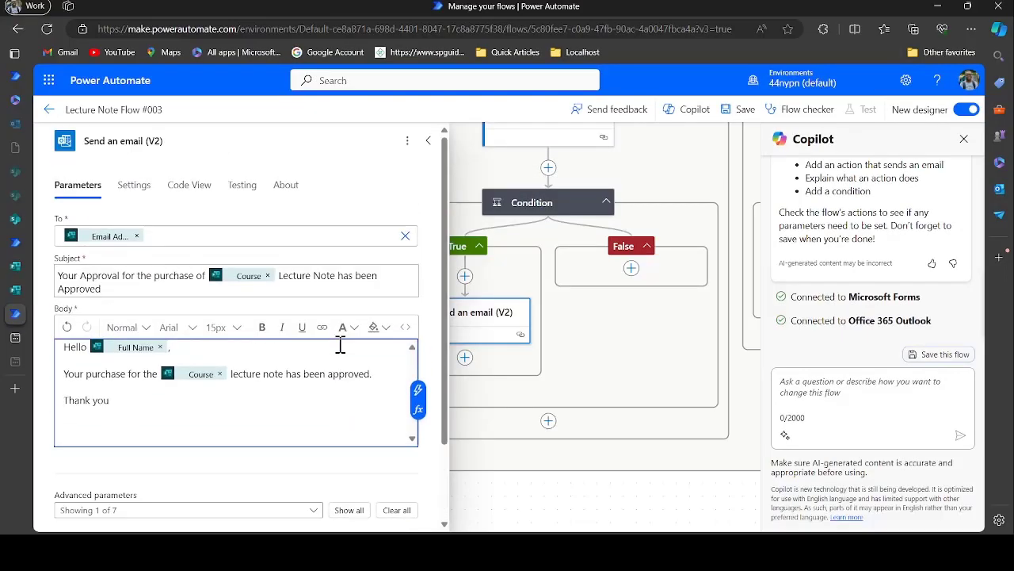
left_click(428, 143)
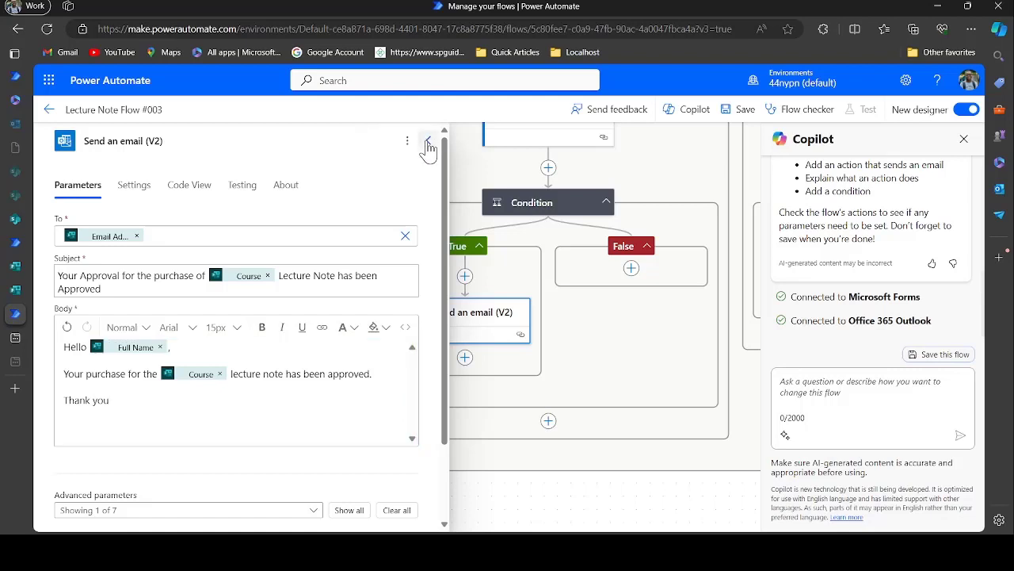
left_click(427, 144)
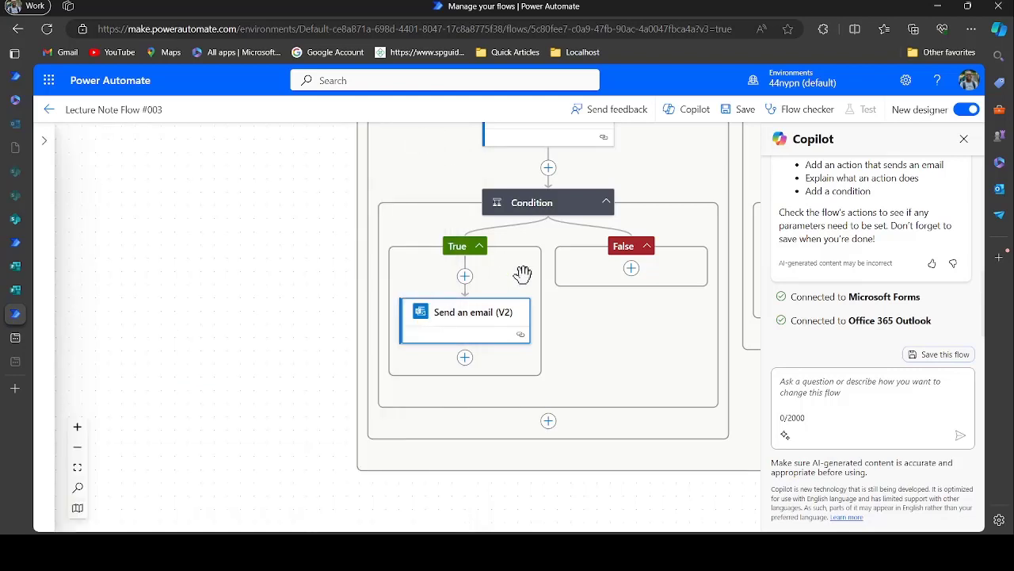
Add a new action after the approval email with the Runtime filter set to All
left_click(466, 359)
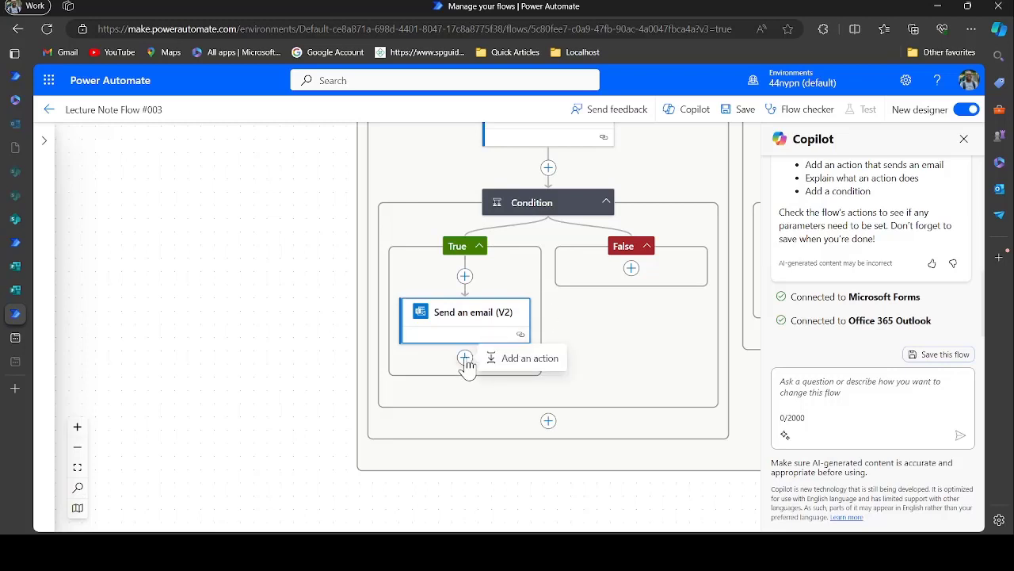
left_click(523, 360)
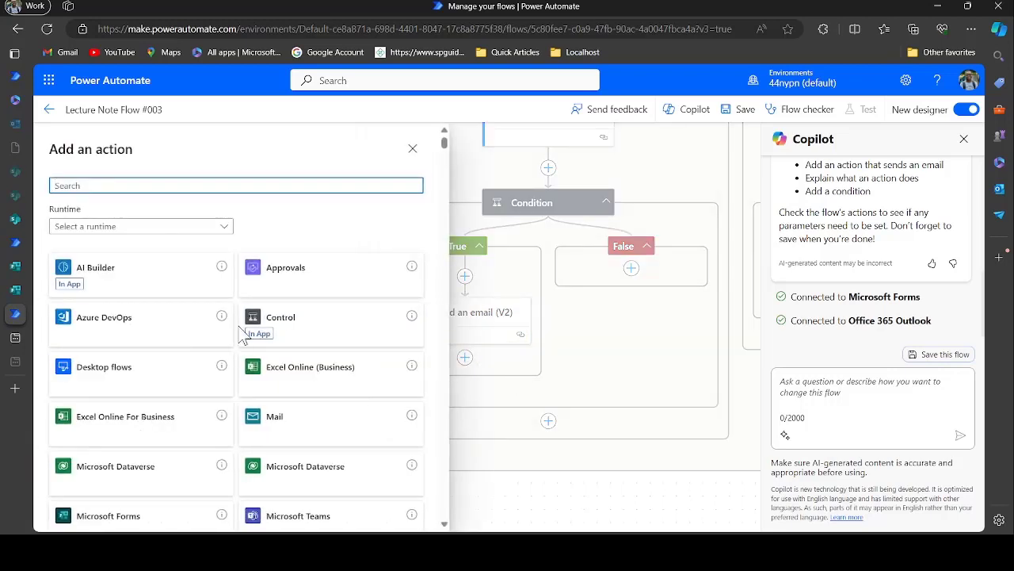
left_click(182, 227)
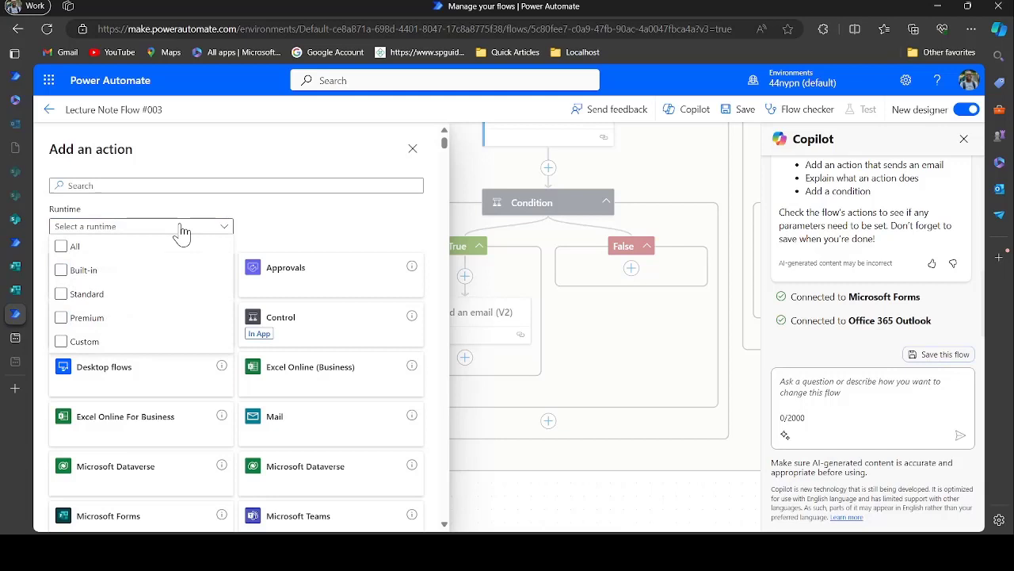
left_click(116, 275)
left_click(300, 229)
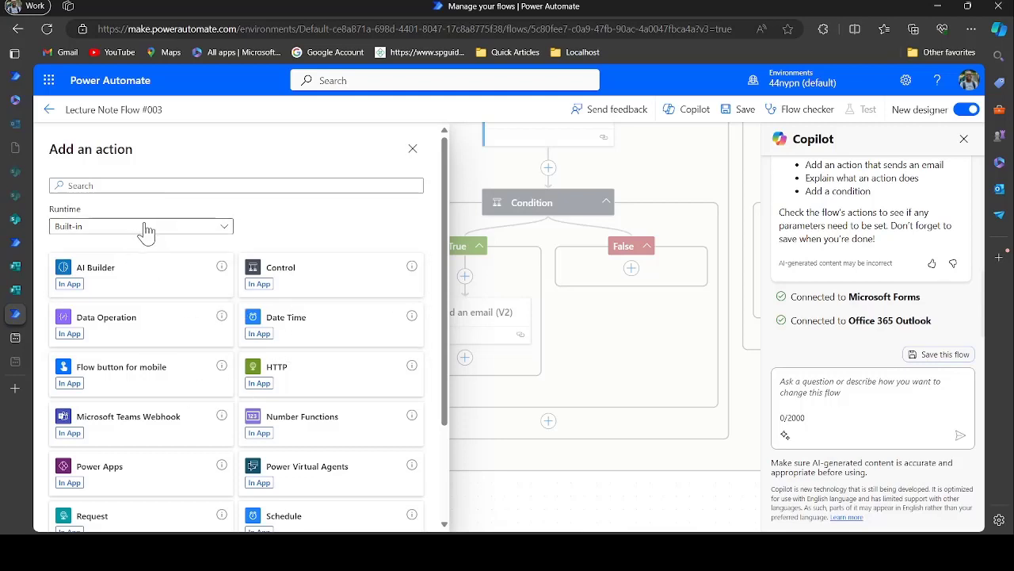
left_click(202, 231)
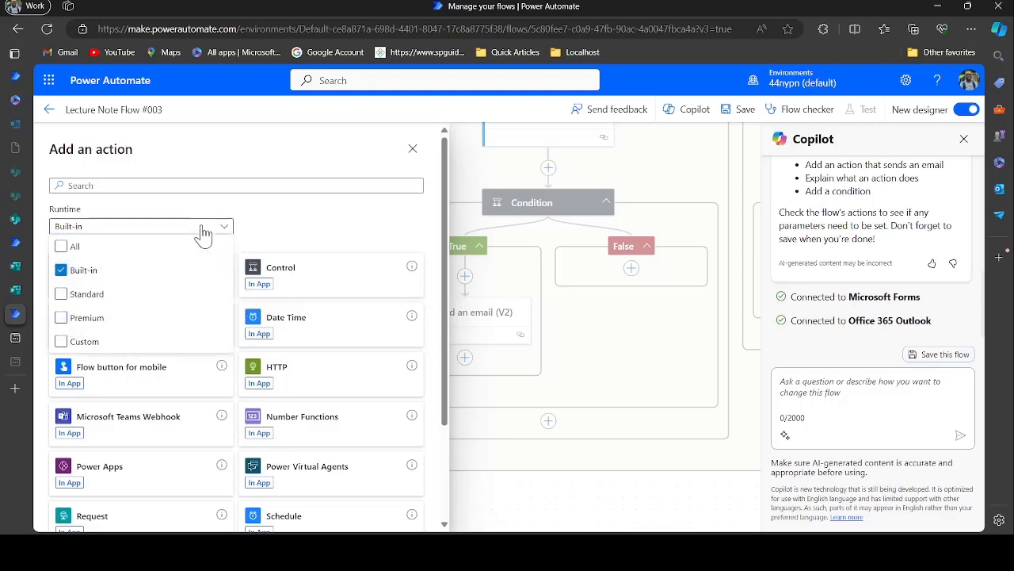
left_click(156, 252)
Search 'sharepoint' and list all SharePoint connector actions
left_click(148, 184)
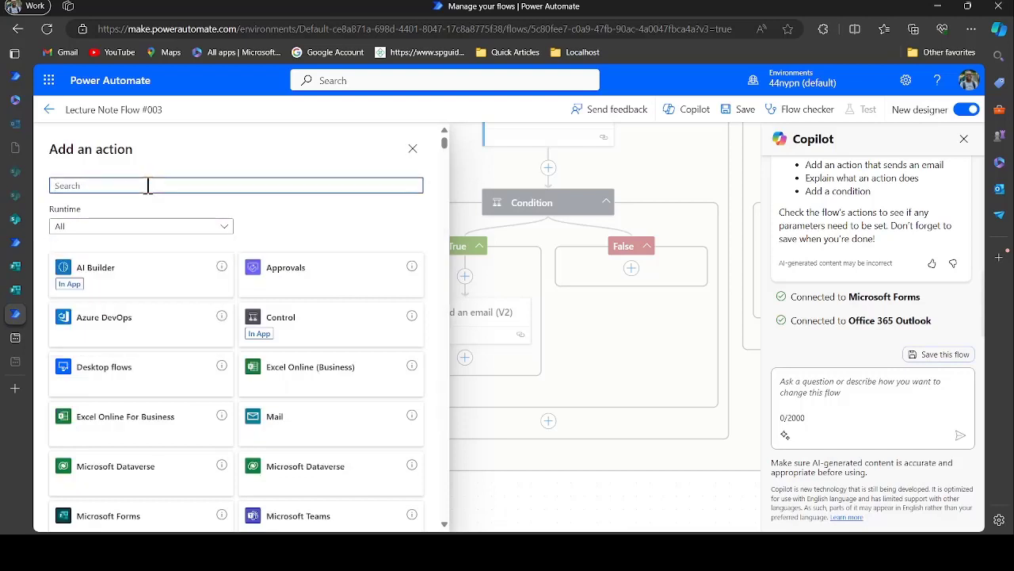
type("sharep")
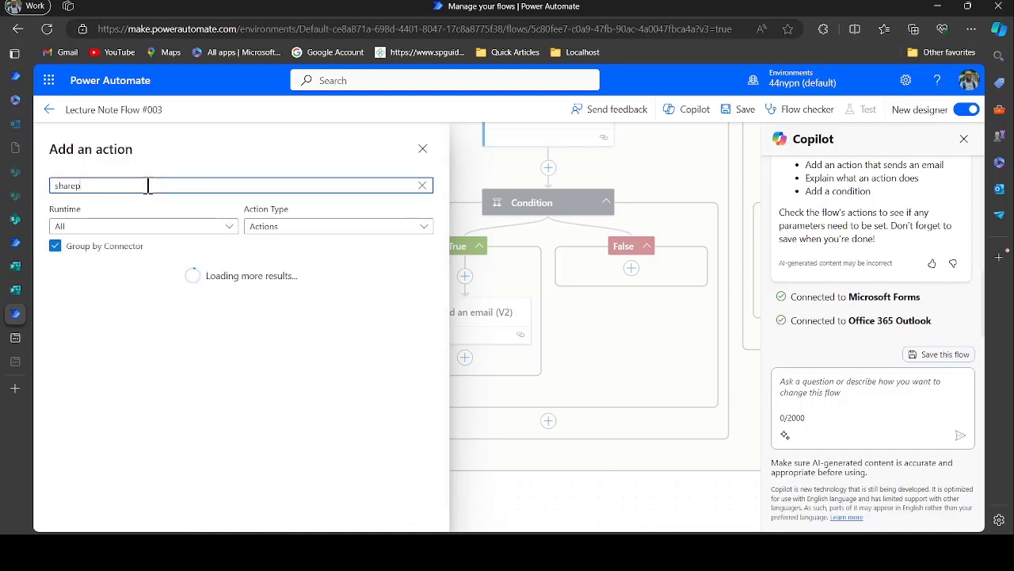
type("oint")
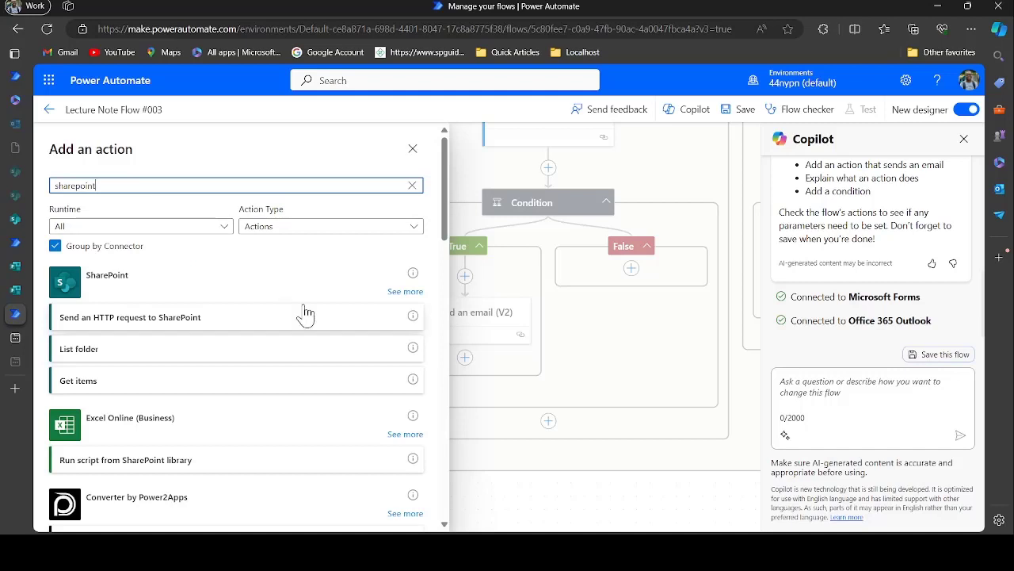
left_click(400, 294)
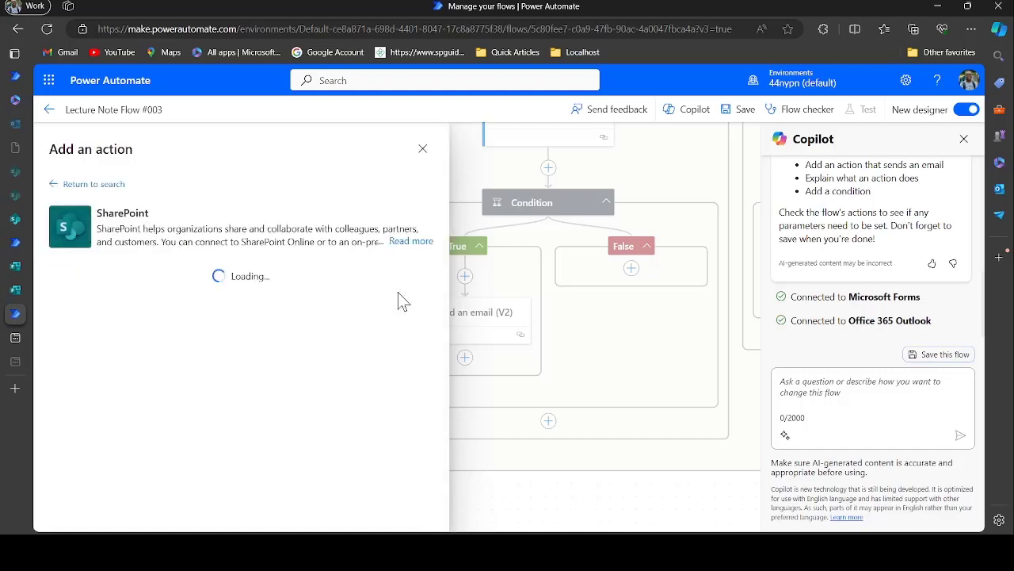
scroll(290, 339, "down", 3)
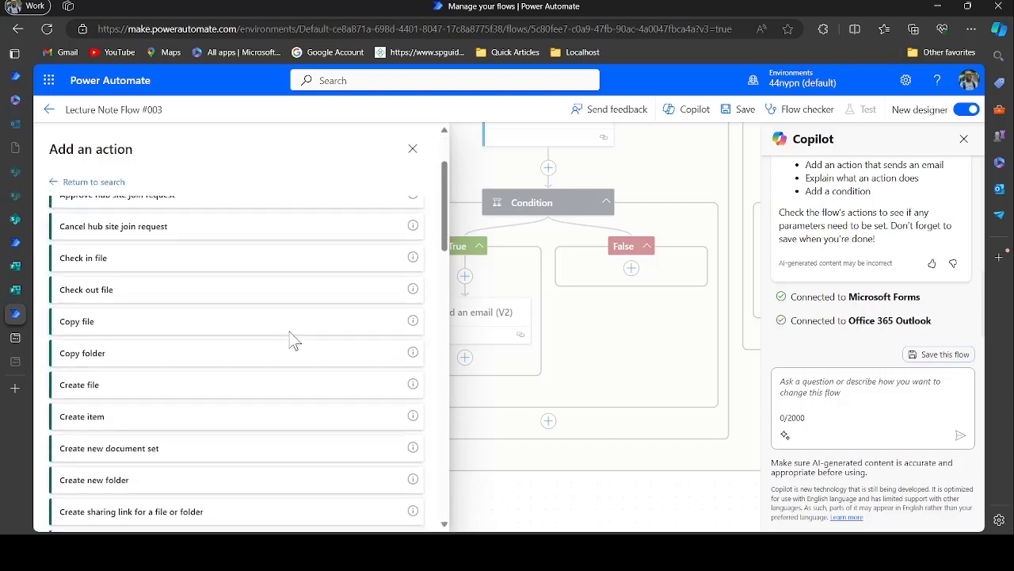
scroll(291, 339, "up", 1)
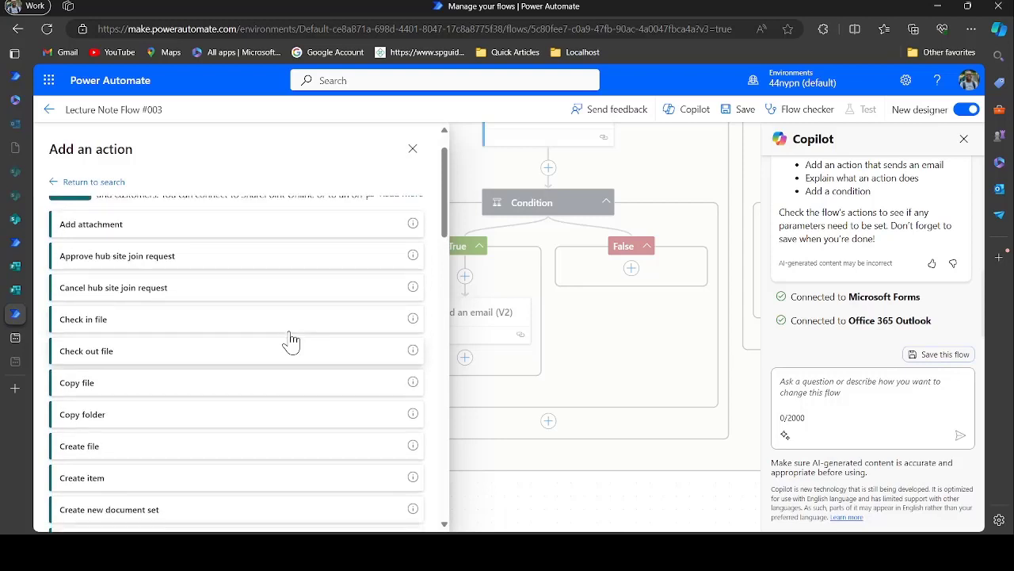
scroll(290, 339, "down", 1)
scroll(285, 339, "up", 2)
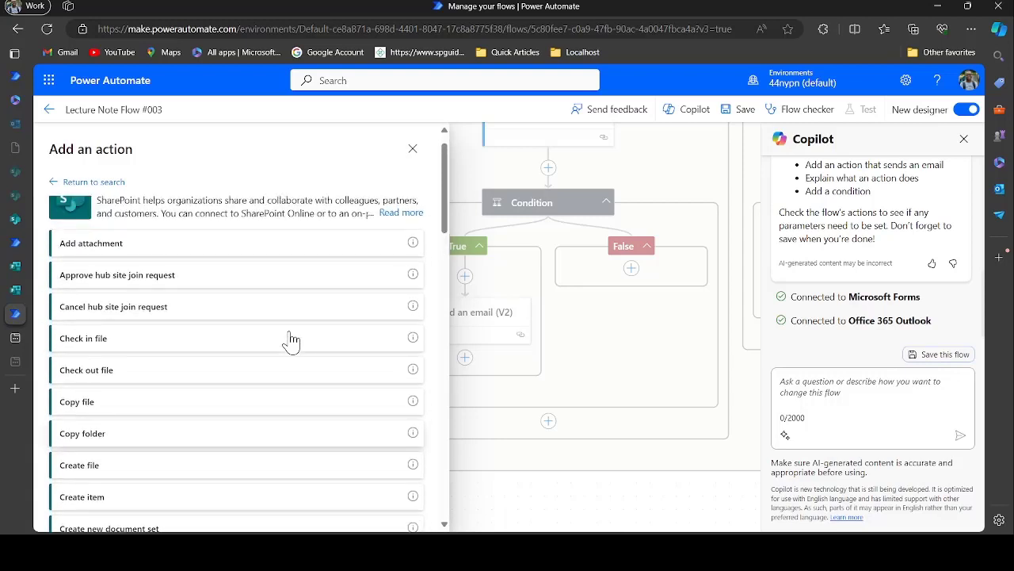
scroll(285, 339, "down", 2)
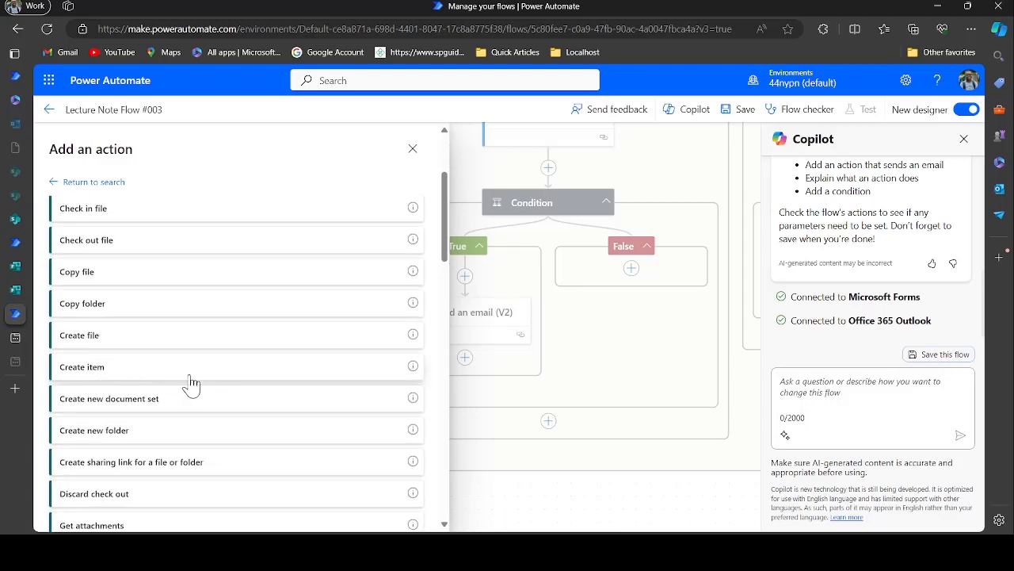
Insert a SharePoint Create item step and show its Site Address choices
left_click(139, 373)
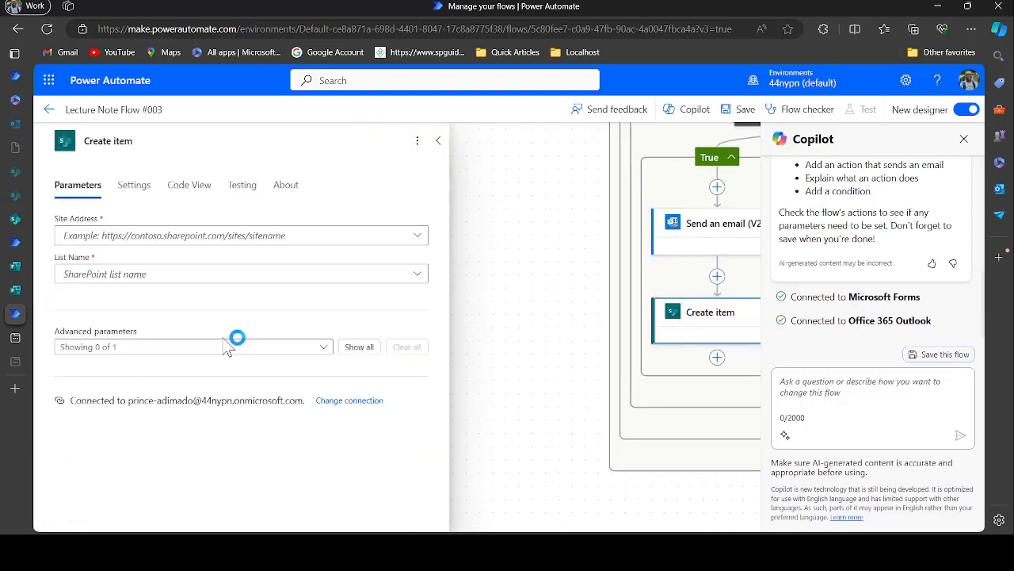
left_click(221, 244)
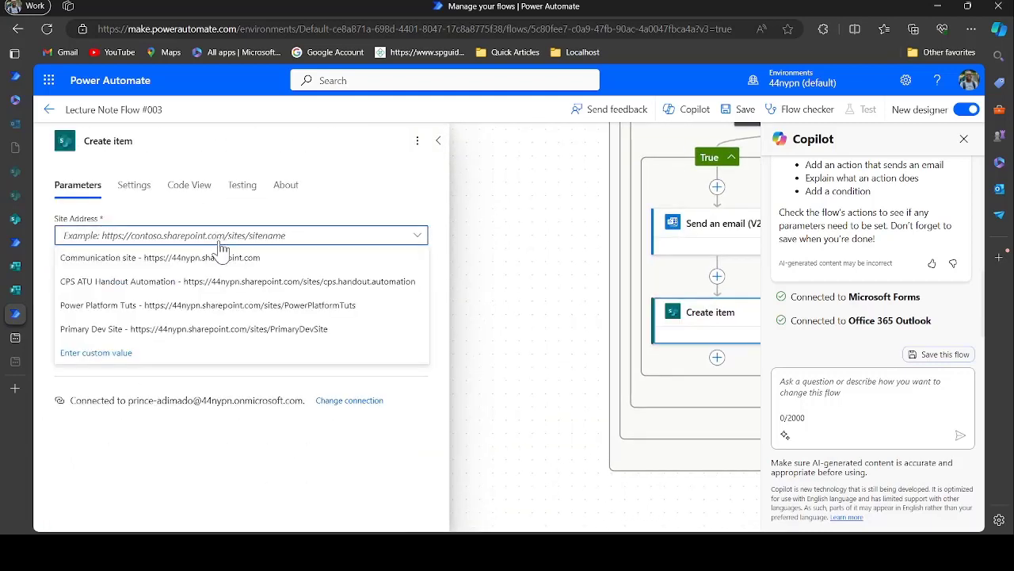
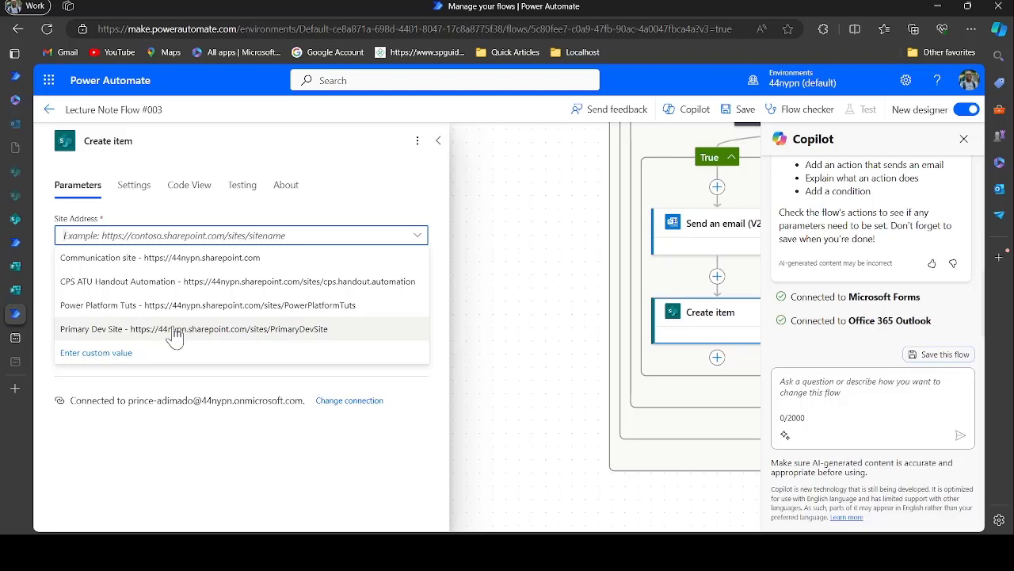
Point Create item at Primary Dev Site and the Handbook Approvals list, then select the Title field
left_click(176, 333)
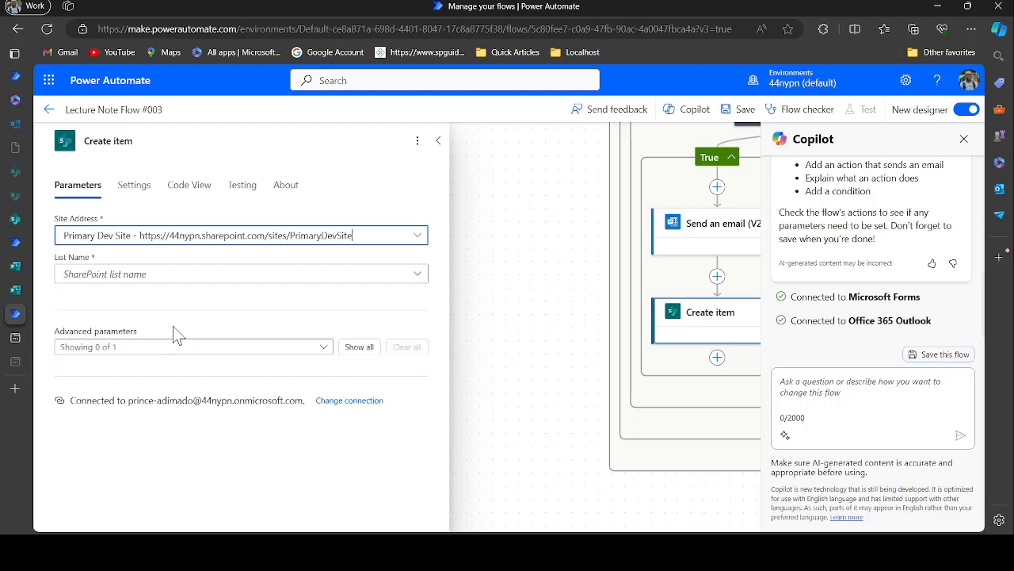
left_click(196, 277)
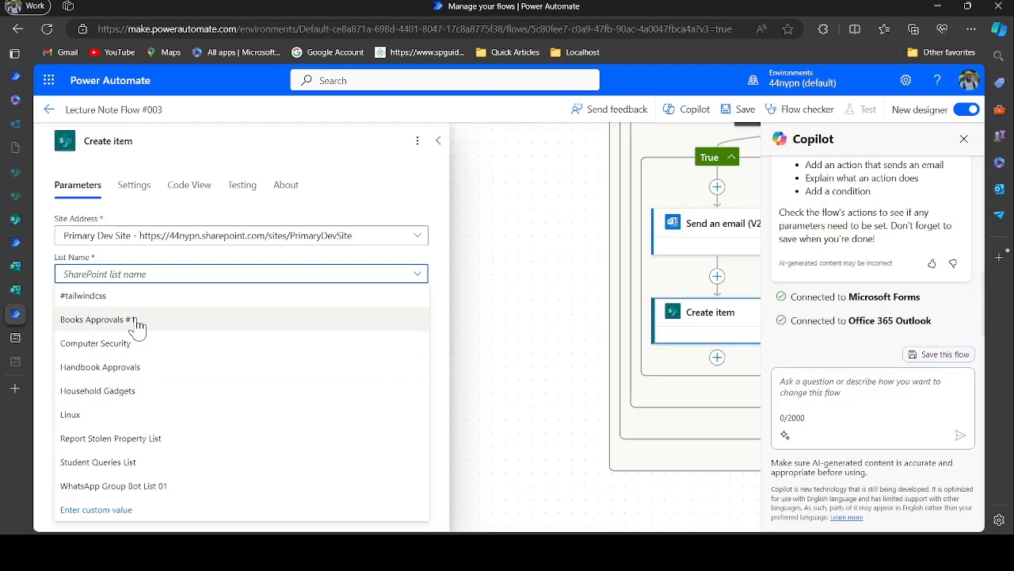
left_click(143, 369)
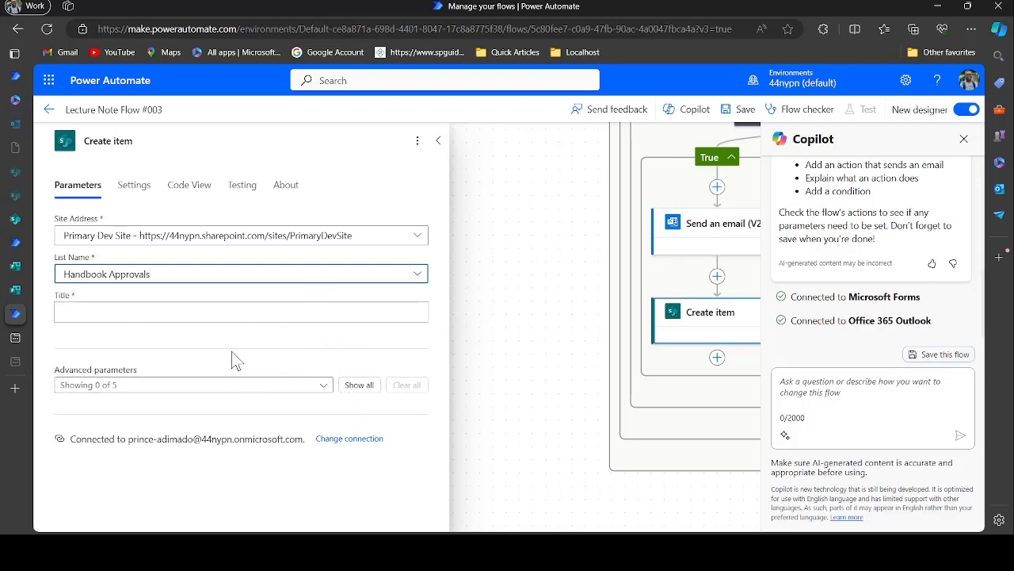
left_click(190, 310)
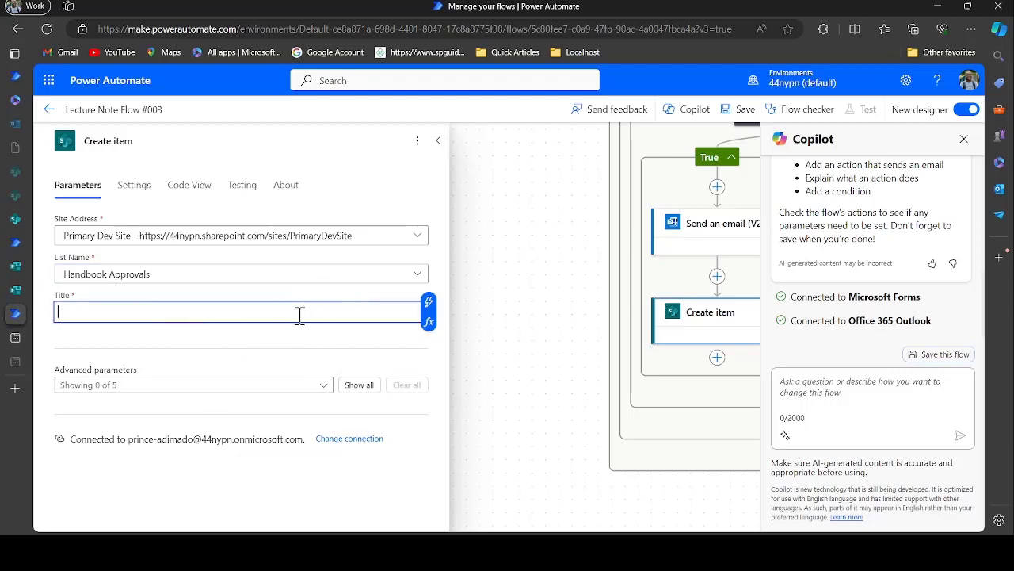
Build the item Title from the form's Response Id, '--', and Submission time
left_click(428, 302)
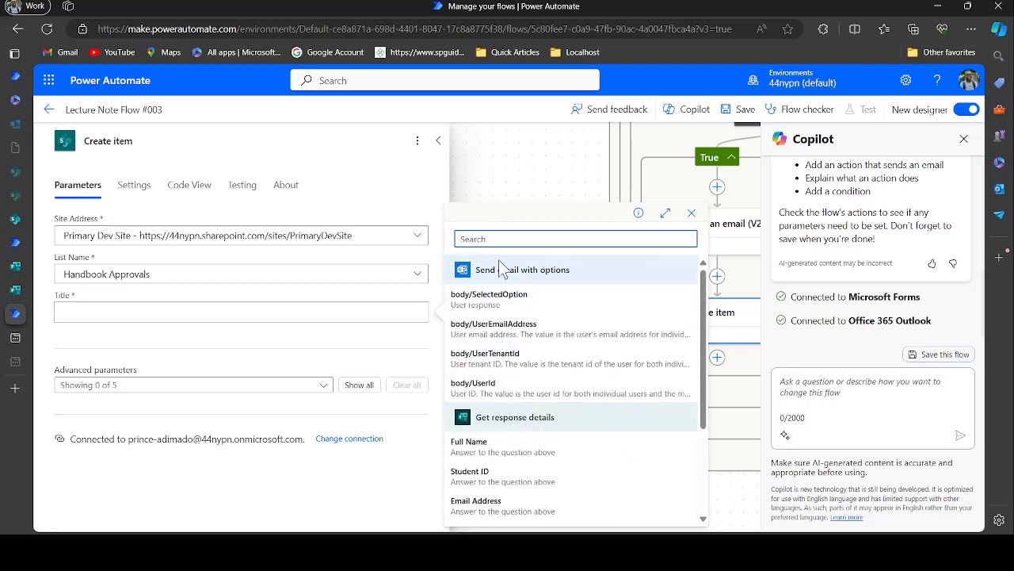
scroll(521, 459, "down", 2)
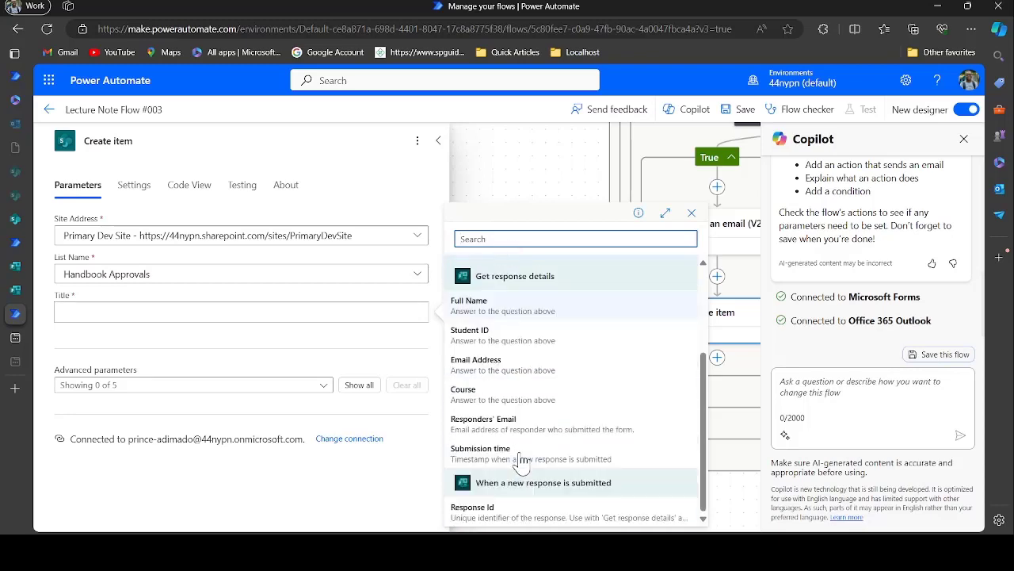
left_click(519, 511)
type("--")
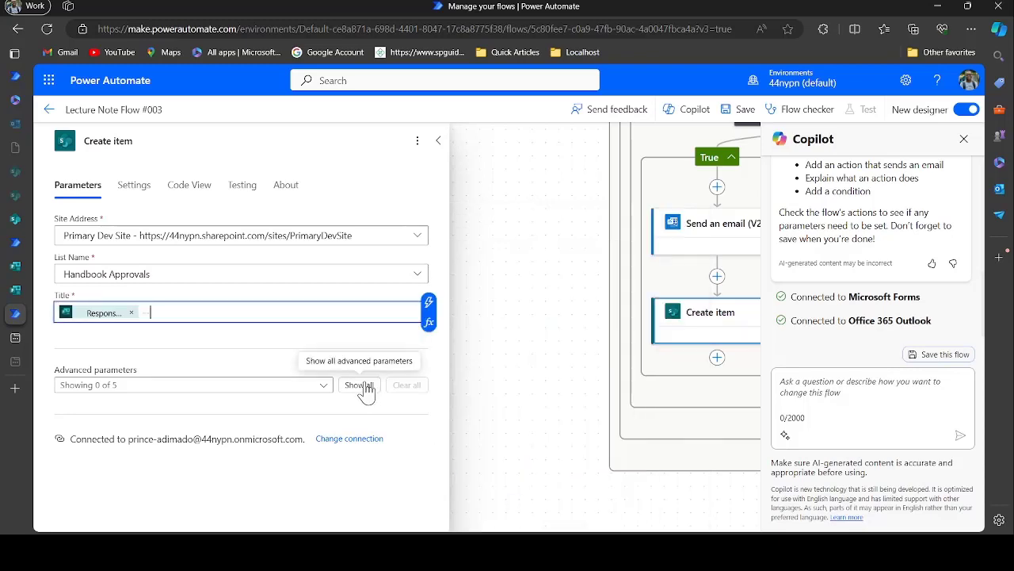
left_click(428, 303)
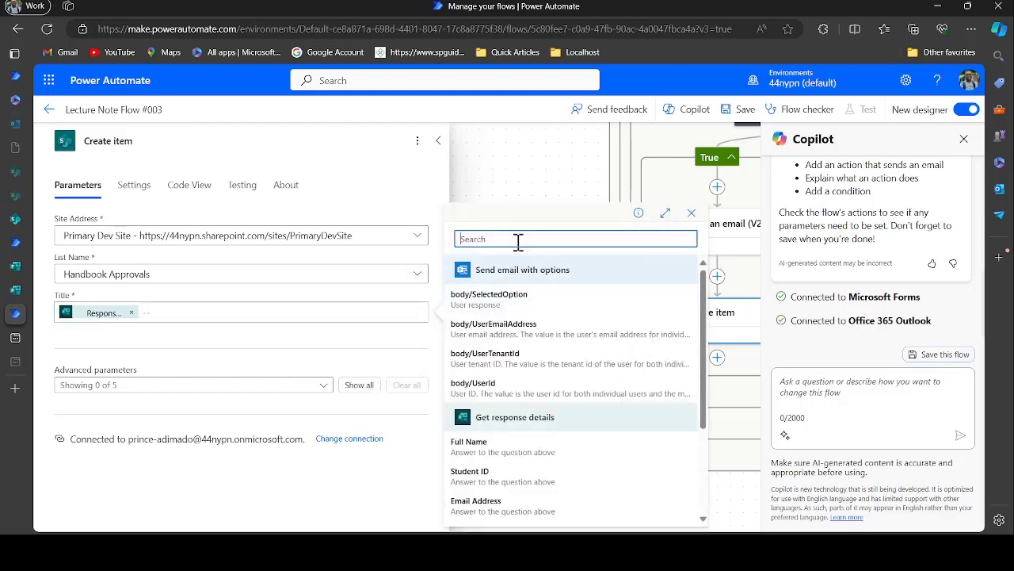
type("time")
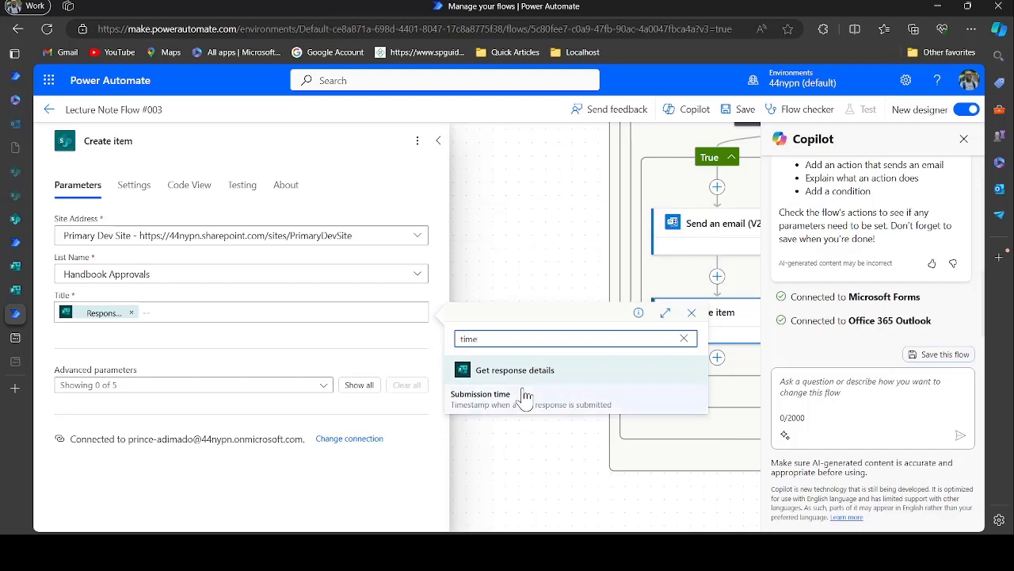
left_click(486, 399)
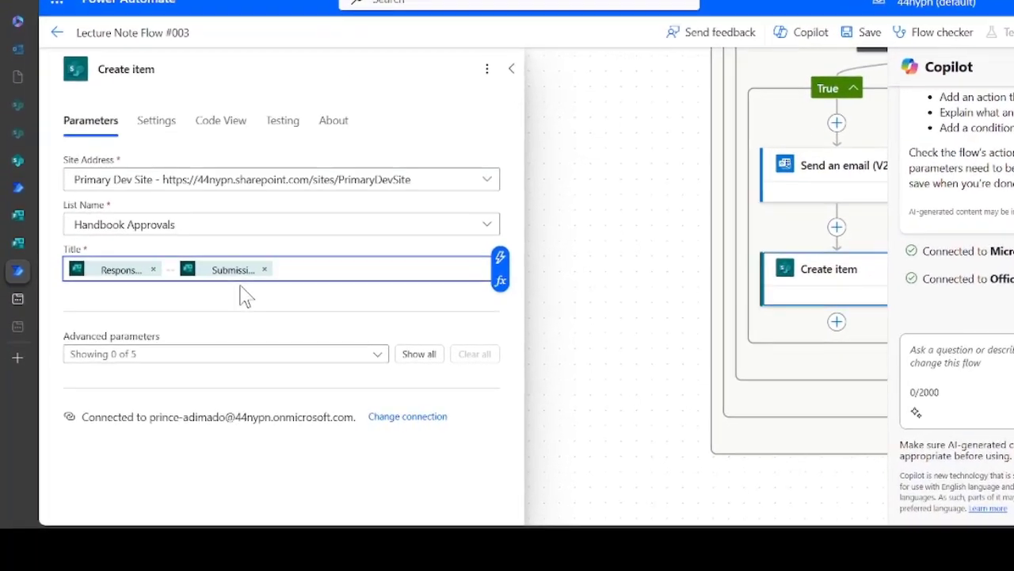
Add the Full Name, Student ID and Email Address column fields to Create item
left_click(373, 356)
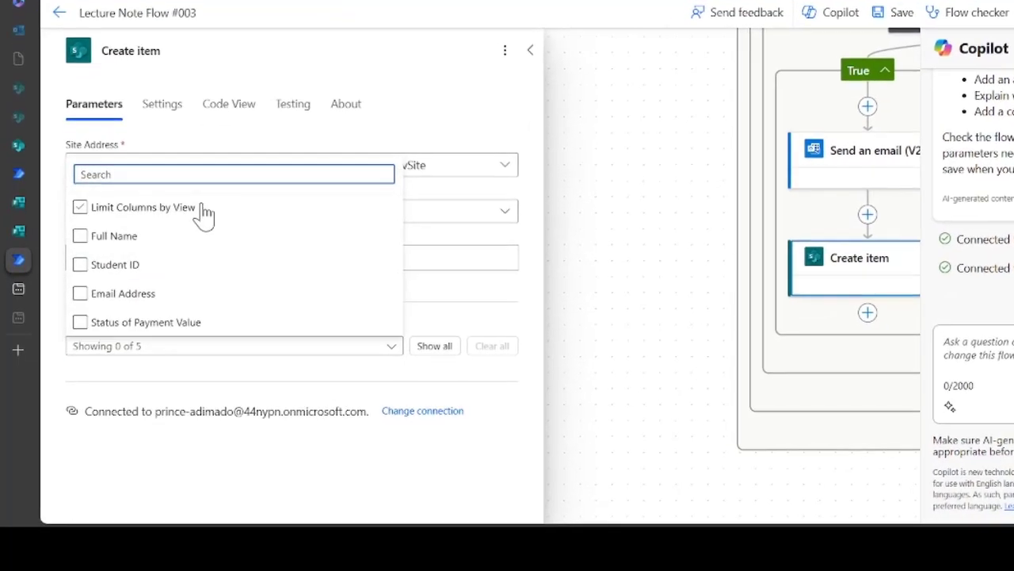
left_click(99, 235)
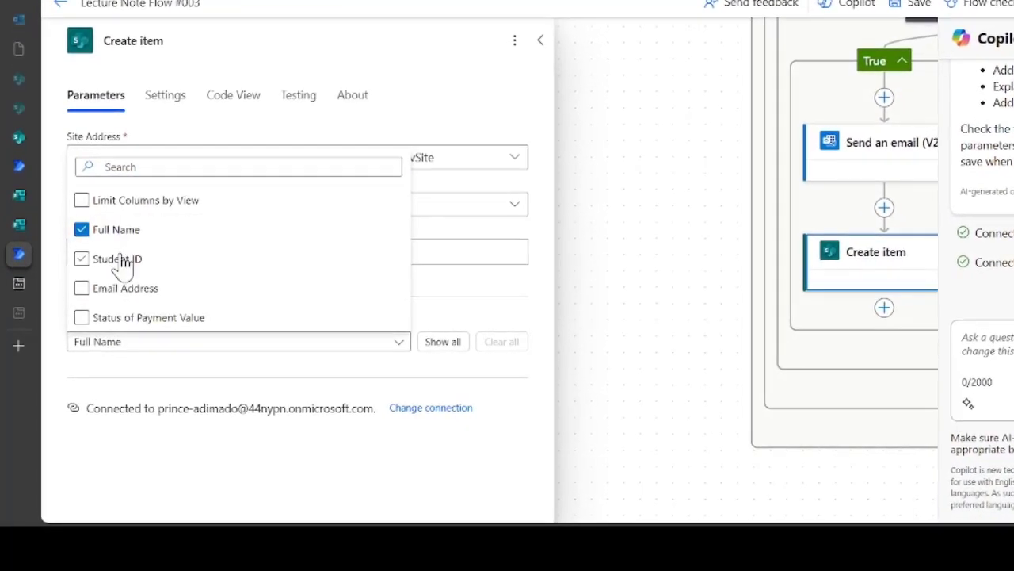
left_click(119, 263)
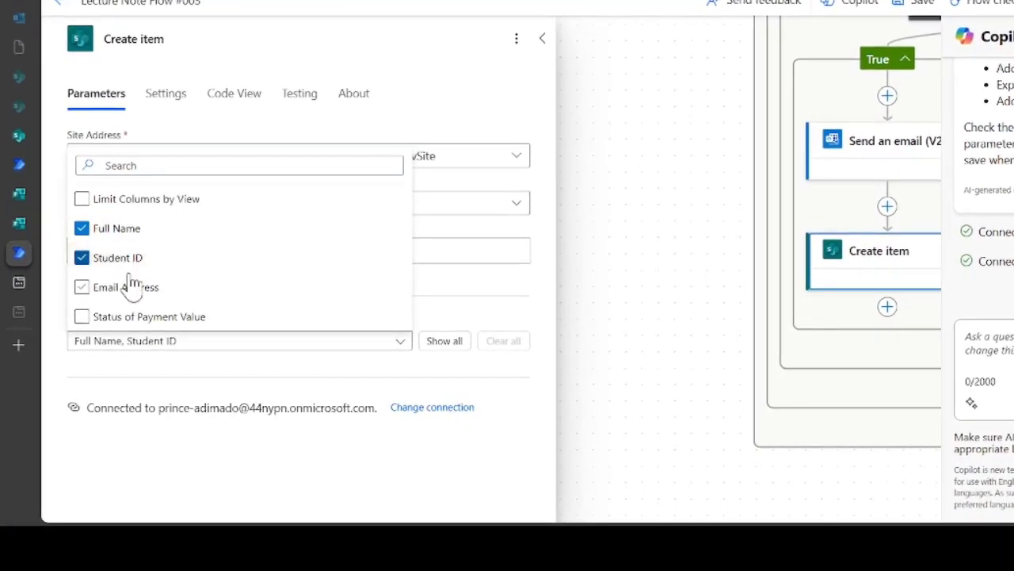
left_click(132, 293)
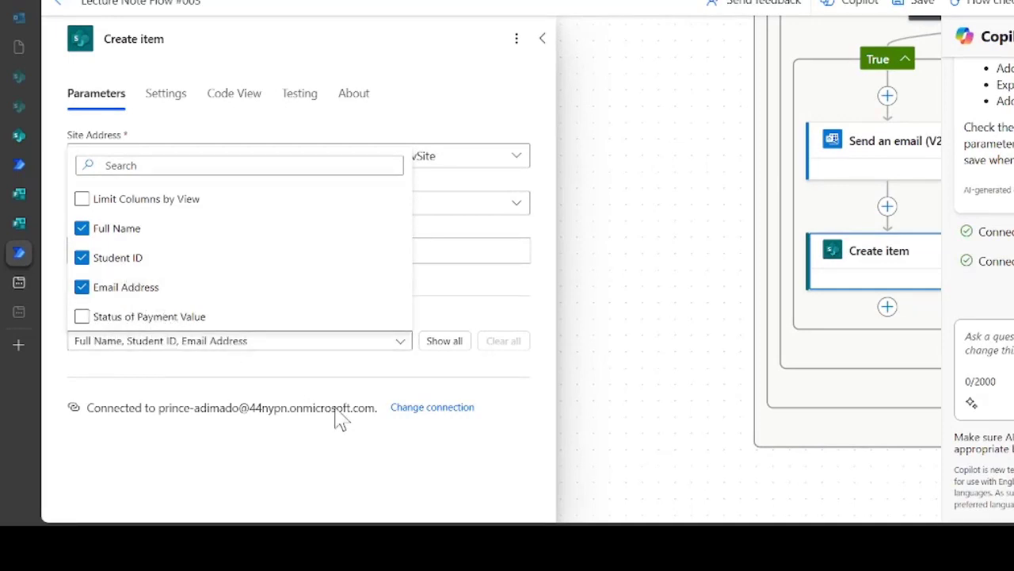
left_click(351, 371)
scroll(351, 371, "down", 2)
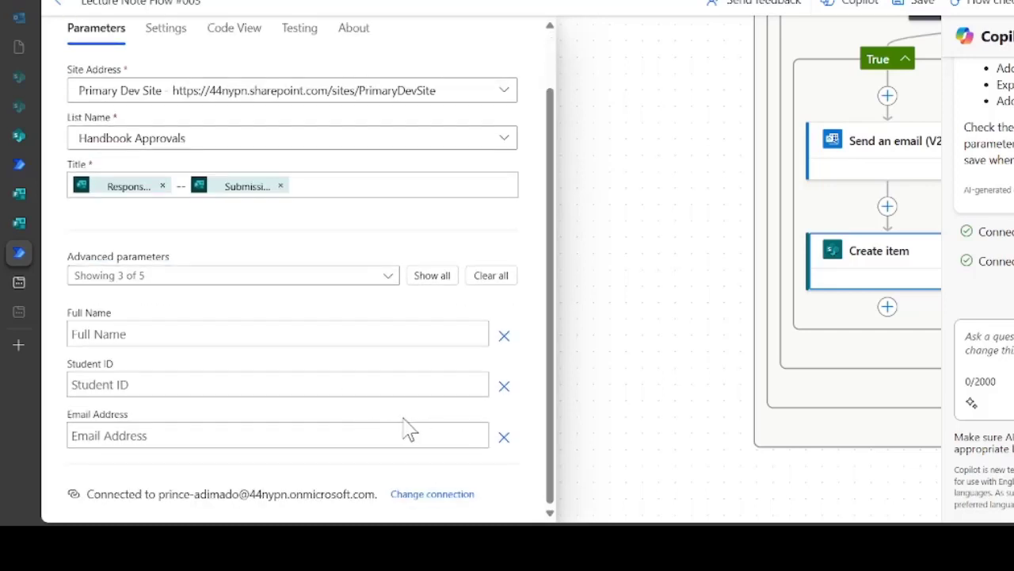
Add the Status of Payment Value field and set it to Paid
left_click(235, 277)
left_click(187, 330)
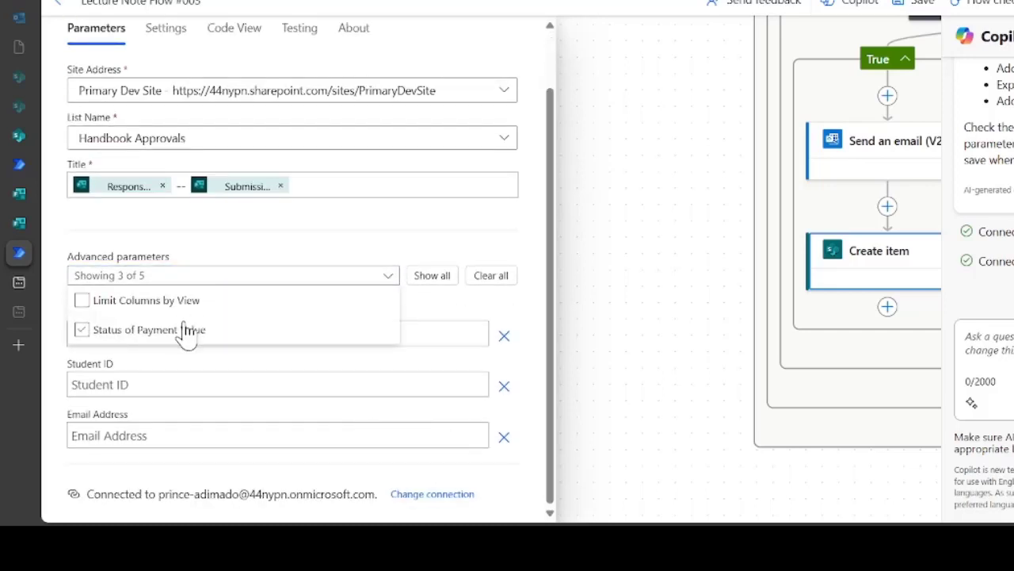
left_click(402, 235)
scroll(404, 373, "down", 1)
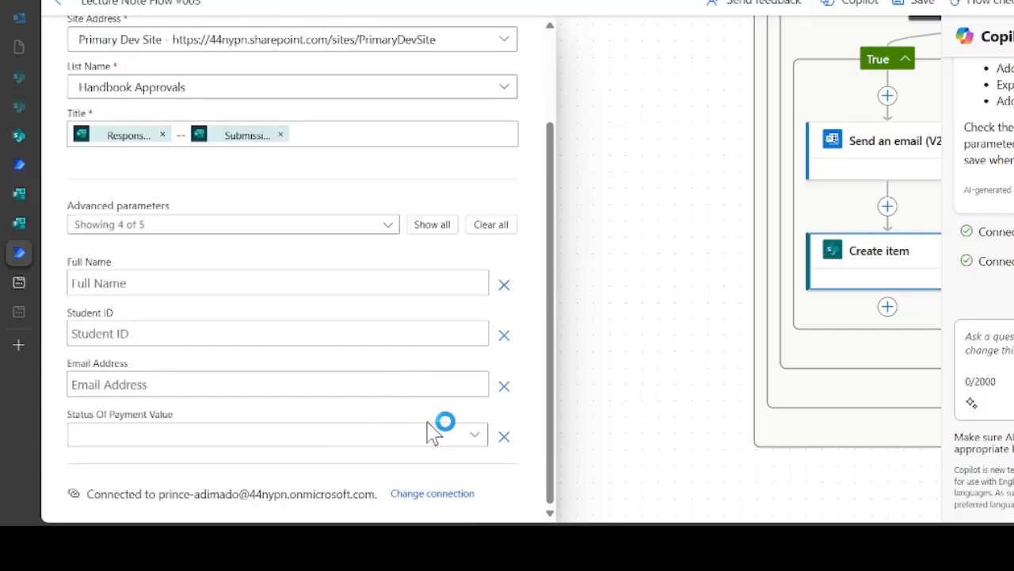
left_click(462, 438)
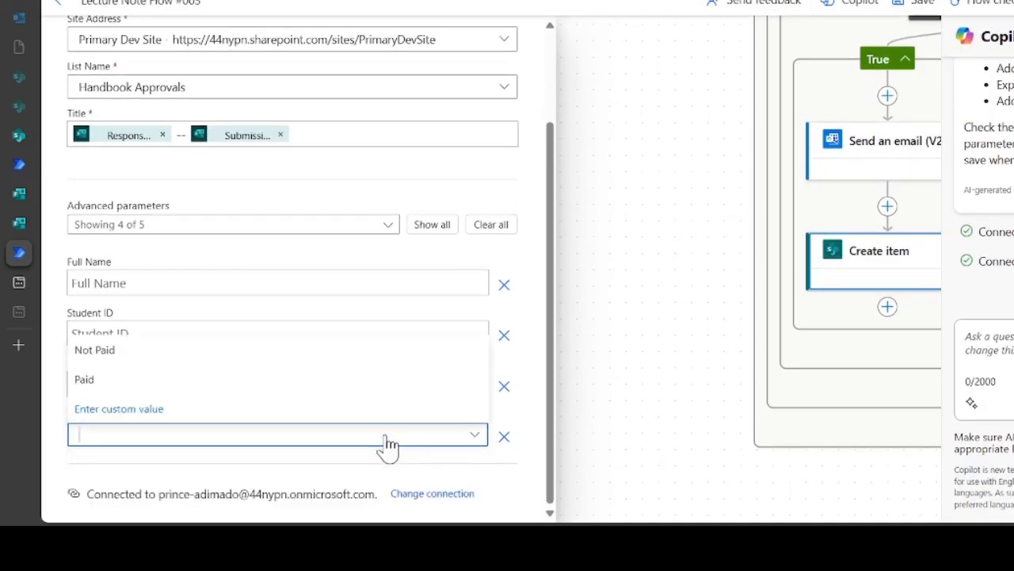
left_click(196, 382)
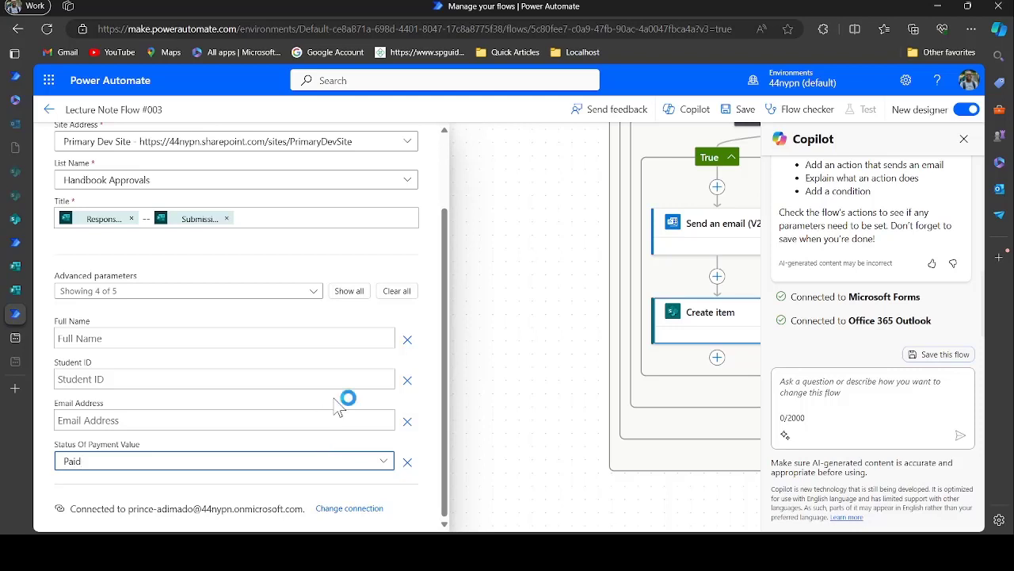
scroll(339, 407, "up", 2)
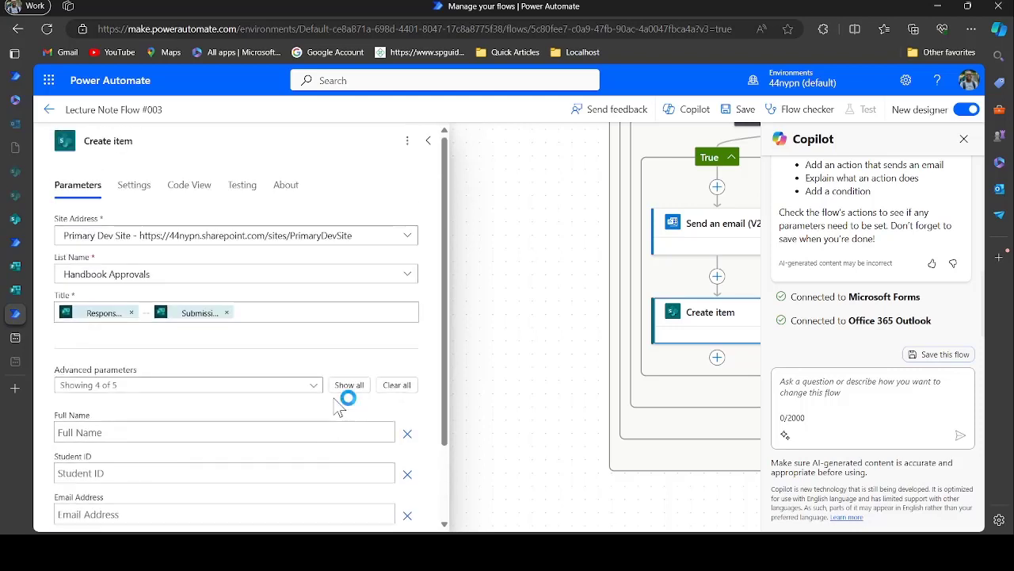
Add an Office 365 Outlook Send an email (V2) action under the Condition's False branch
left_click(427, 143)
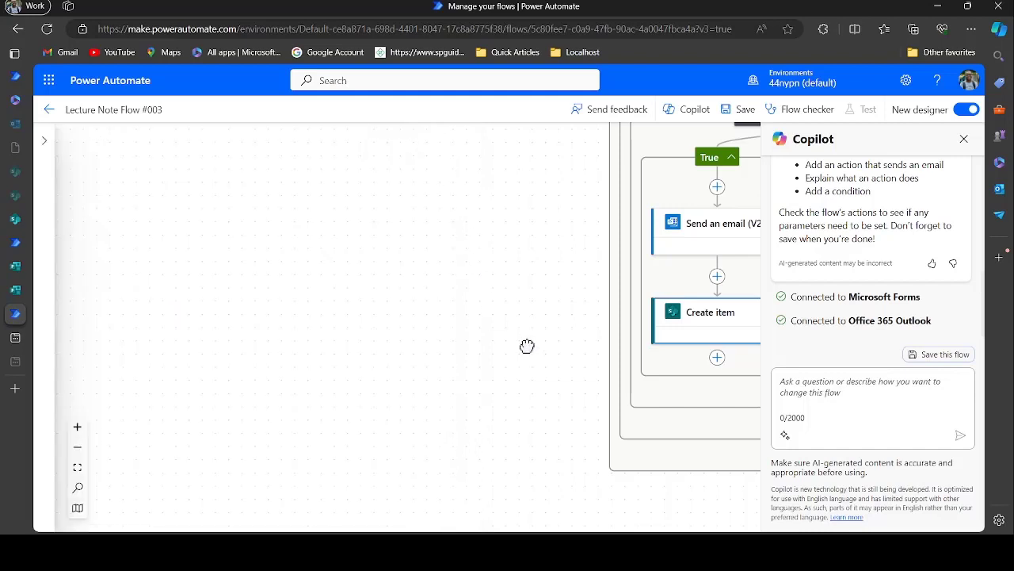
left_click_drag(527, 347, 227, 381)
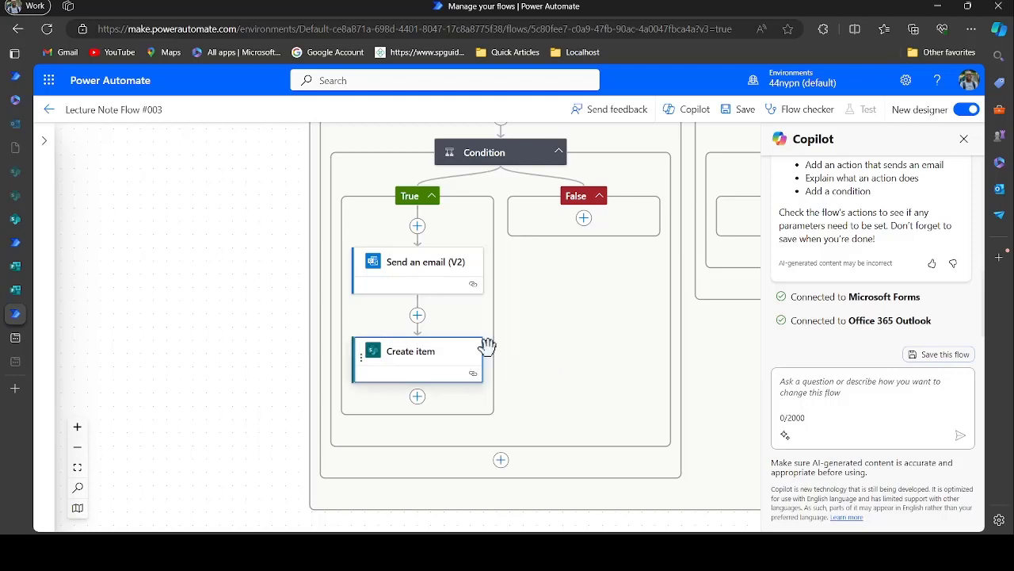
scroll(519, 296, "right", 2)
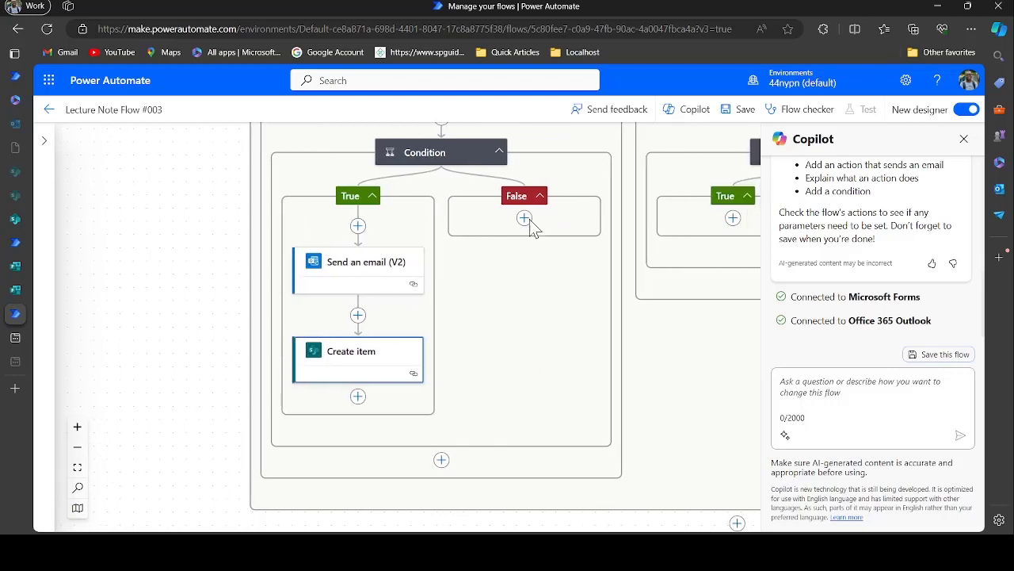
left_click(525, 220)
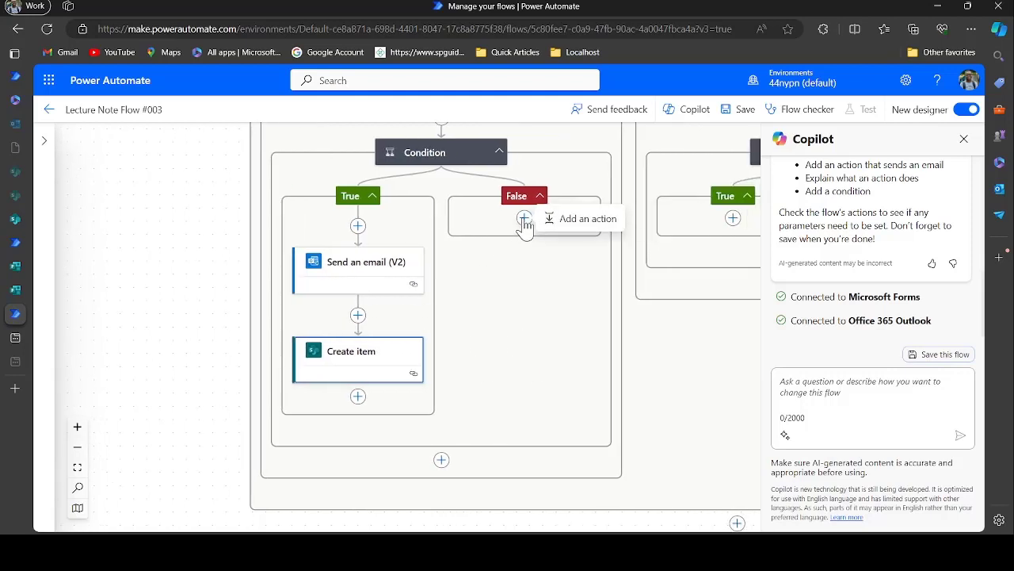
left_click(563, 222)
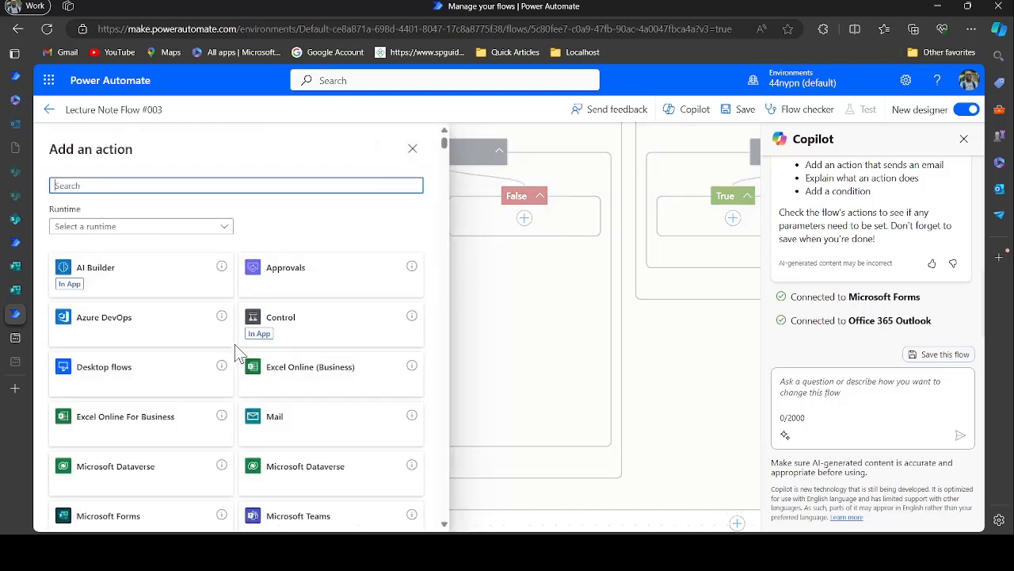
type("o")
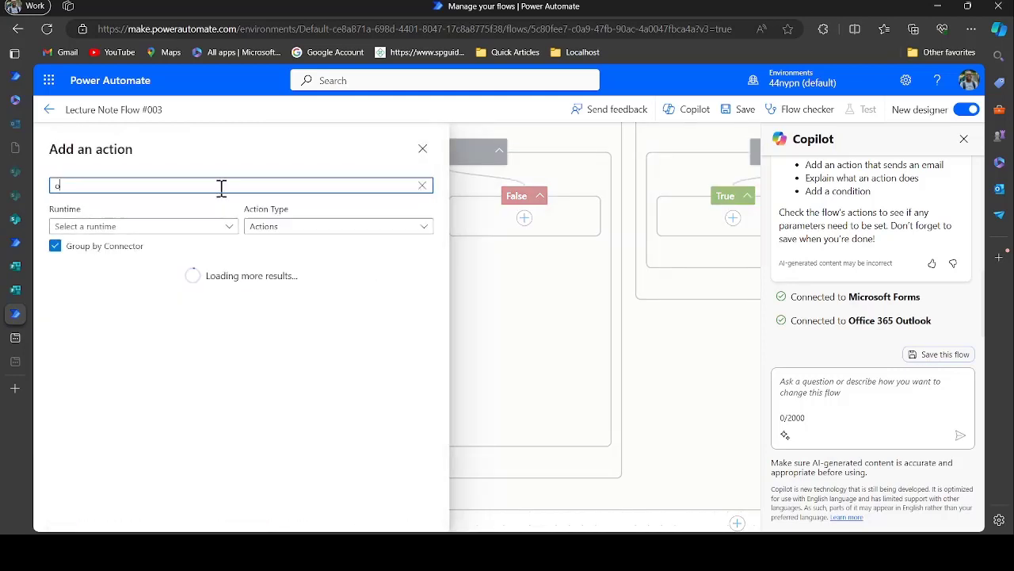
type("utlook")
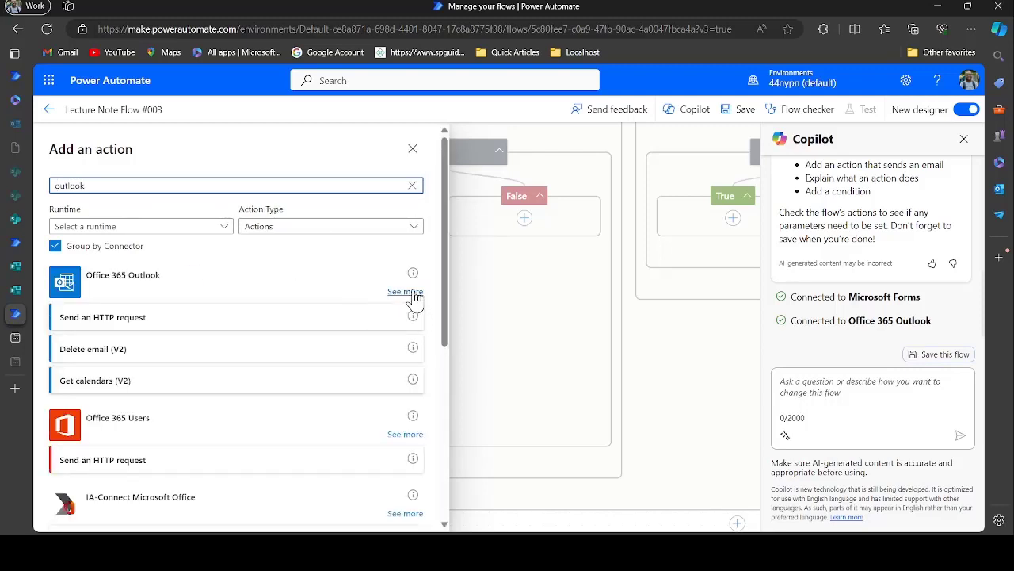
left_click(405, 291)
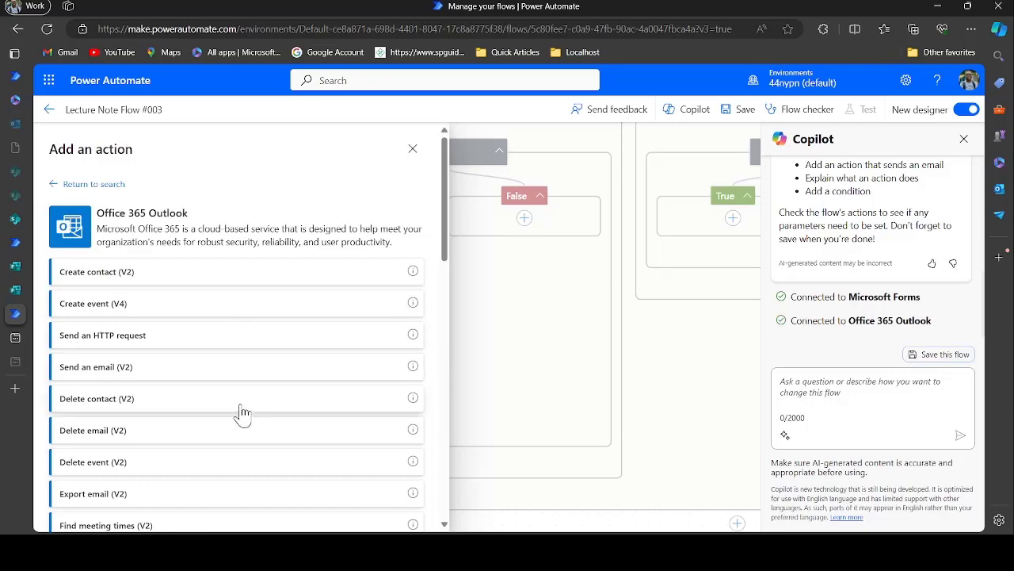
left_click(251, 372)
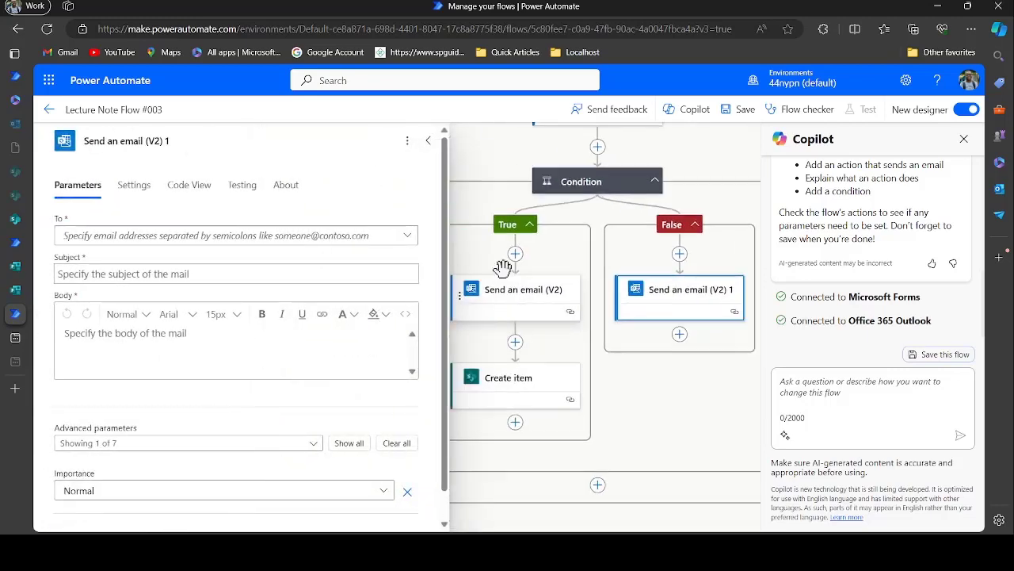
Set the rejection email's To field to the form's Email Address answer
left_click(283, 241)
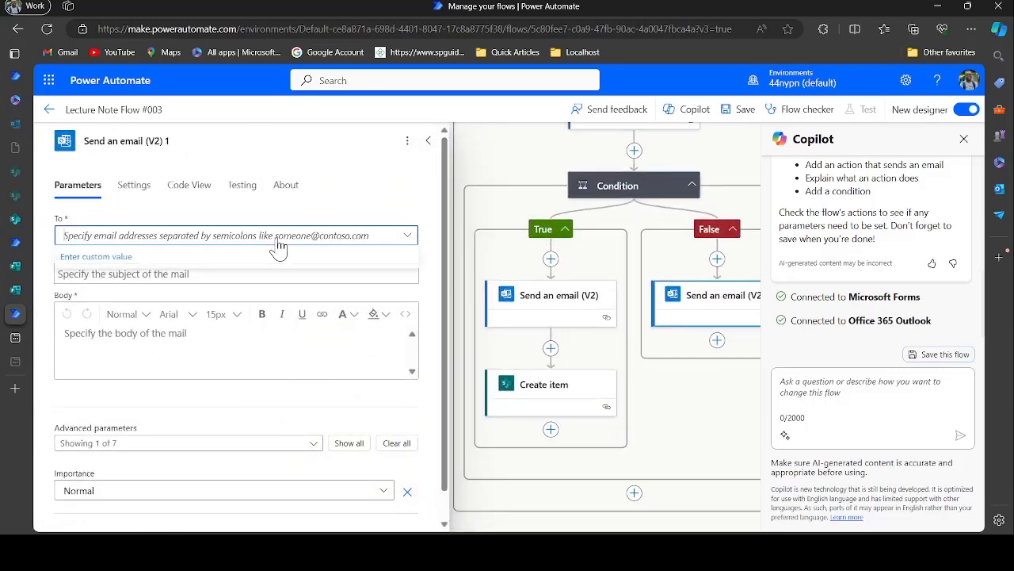
left_click(289, 262)
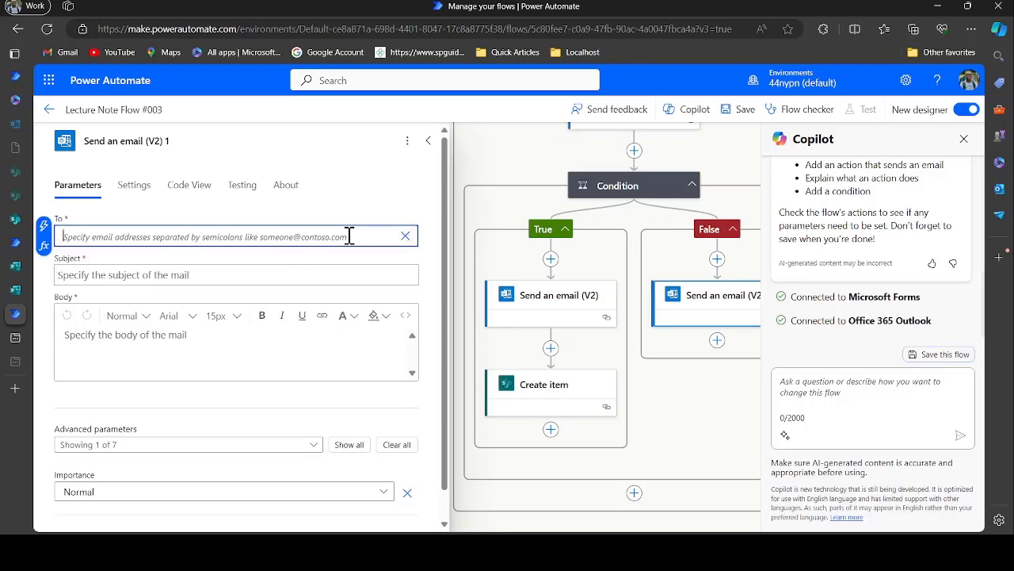
left_click(42, 227)
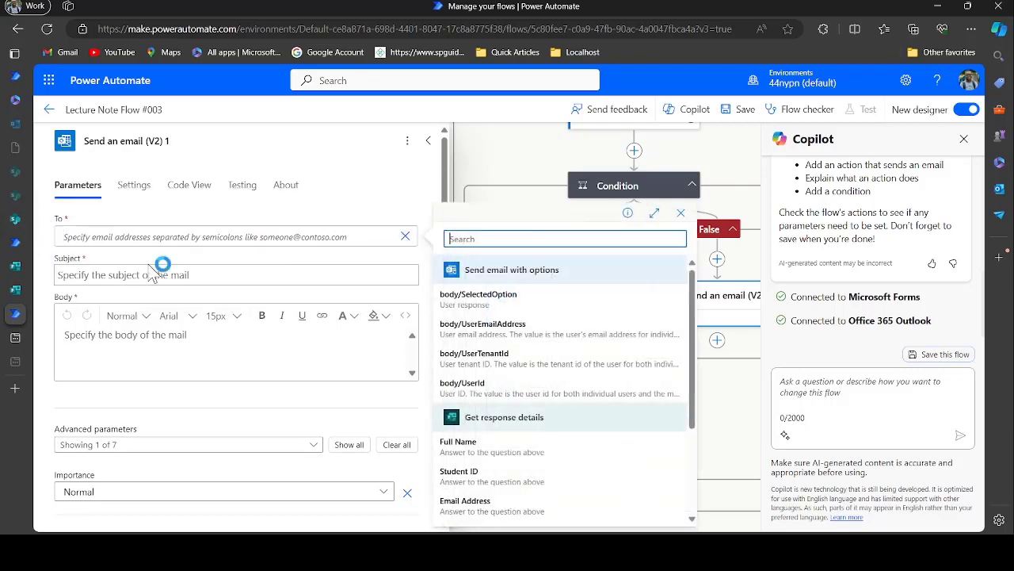
scroll(485, 468, "down", 1)
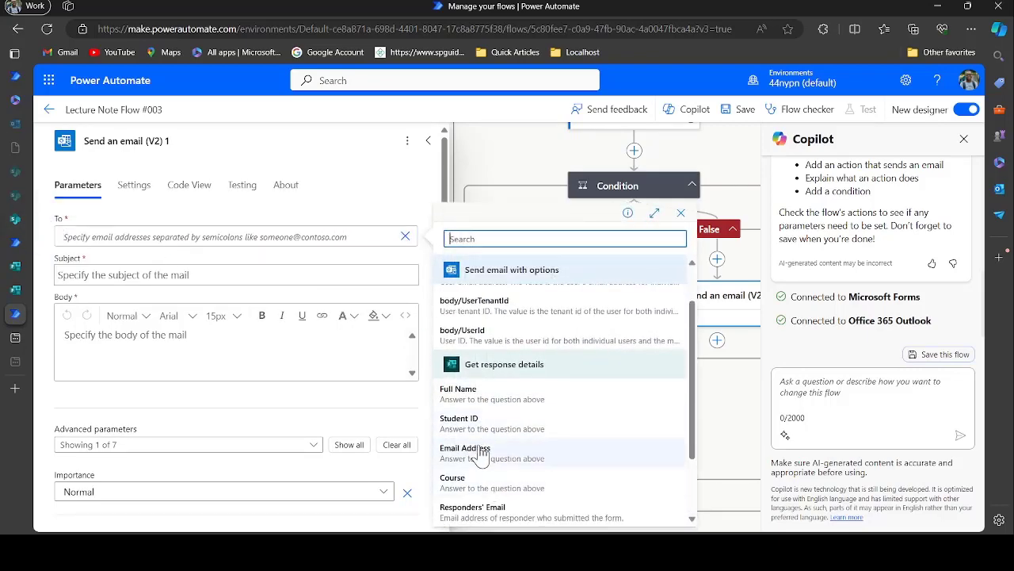
left_click(475, 448)
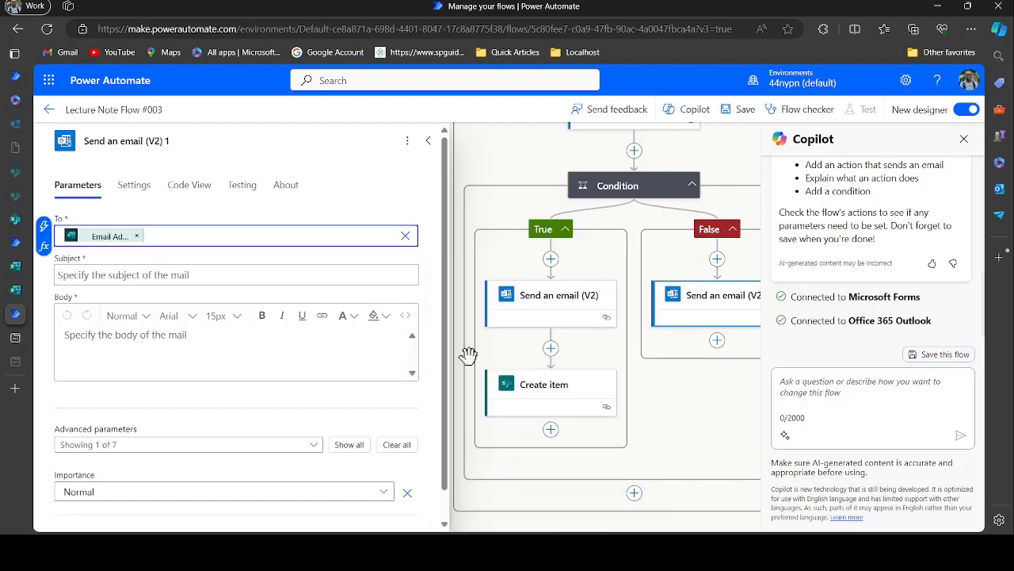
Compare the approval email's settings with the rejection email, then close the settings pane
left_click(538, 305)
left_click(428, 141)
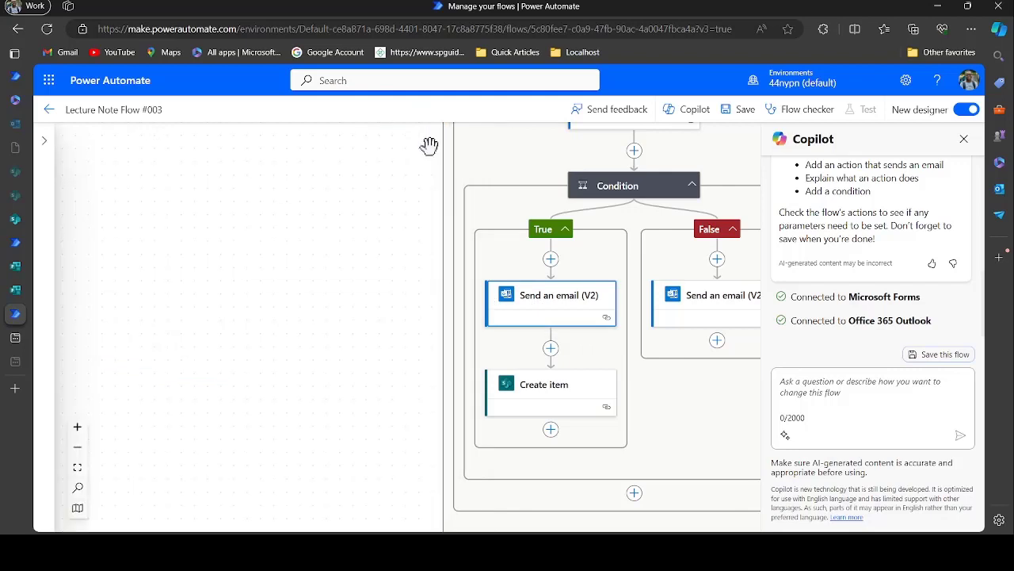
left_click(717, 305)
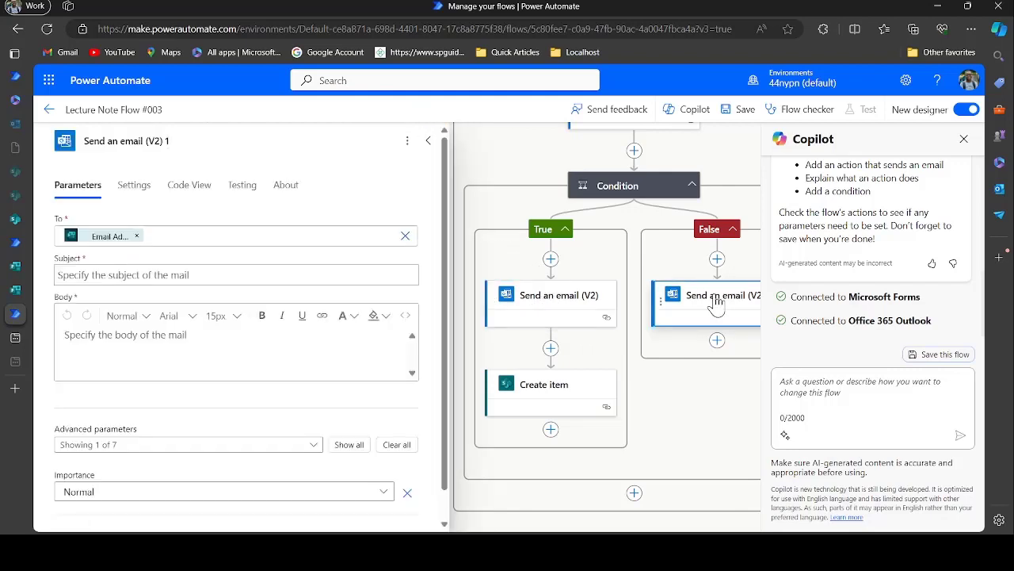
left_click(428, 141)
Copy Handbook Flow #002's rejection subject and paste it into Lecture Note Flow #003's rejection email Subject
mouse_move(21, 287)
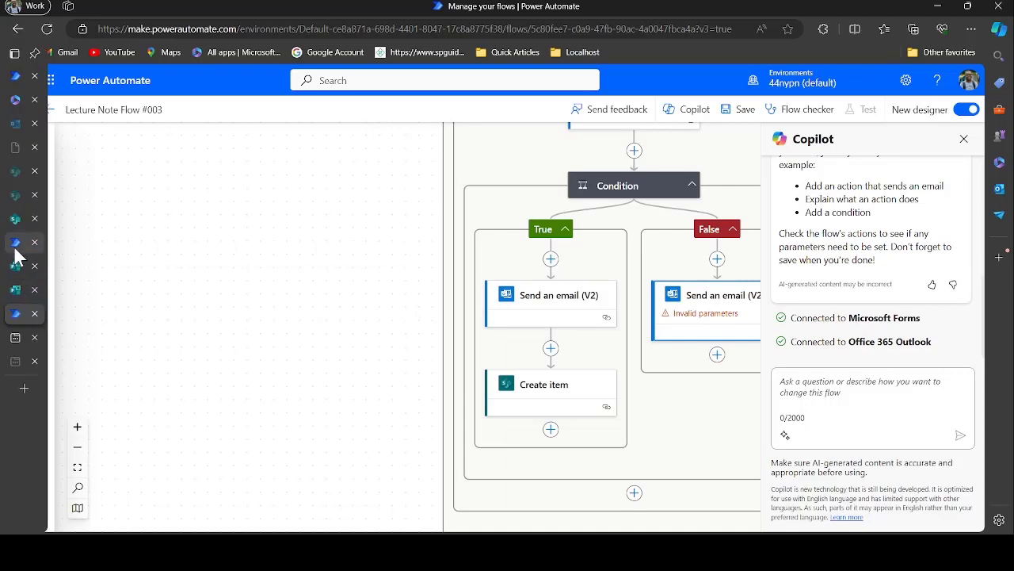
left_click(16, 242)
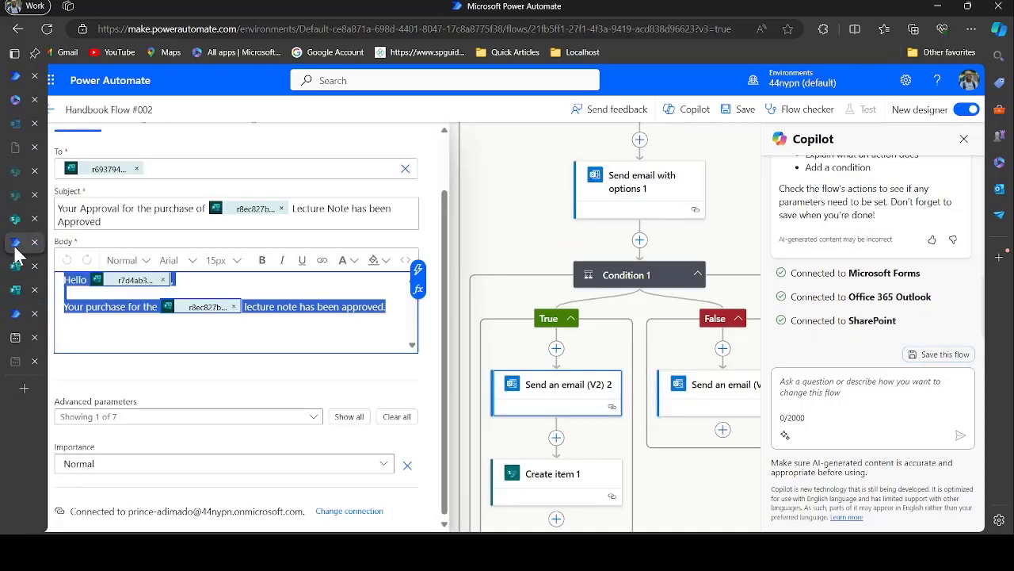
left_click(701, 402)
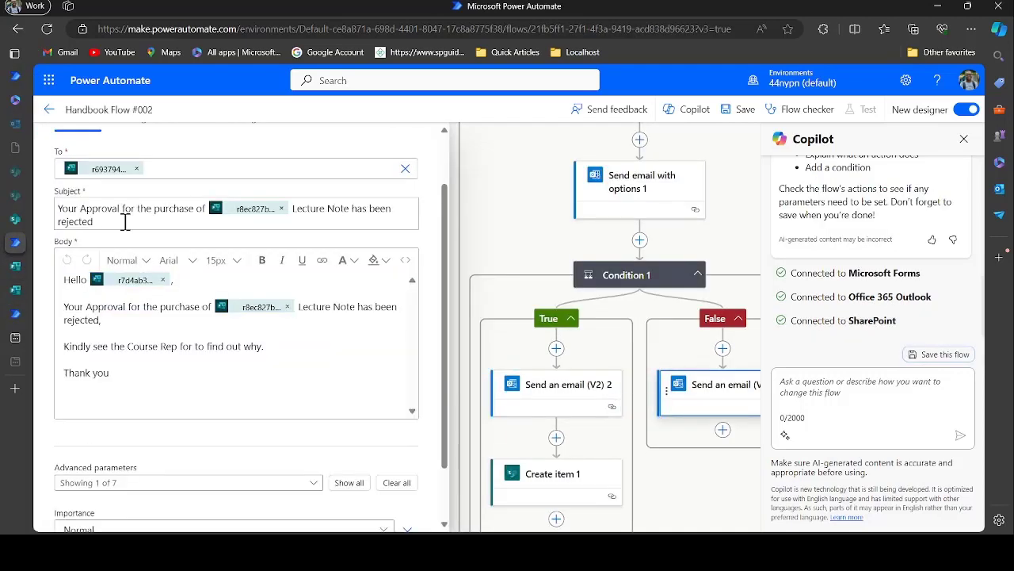
left_click_drag(125, 222, 42, 205)
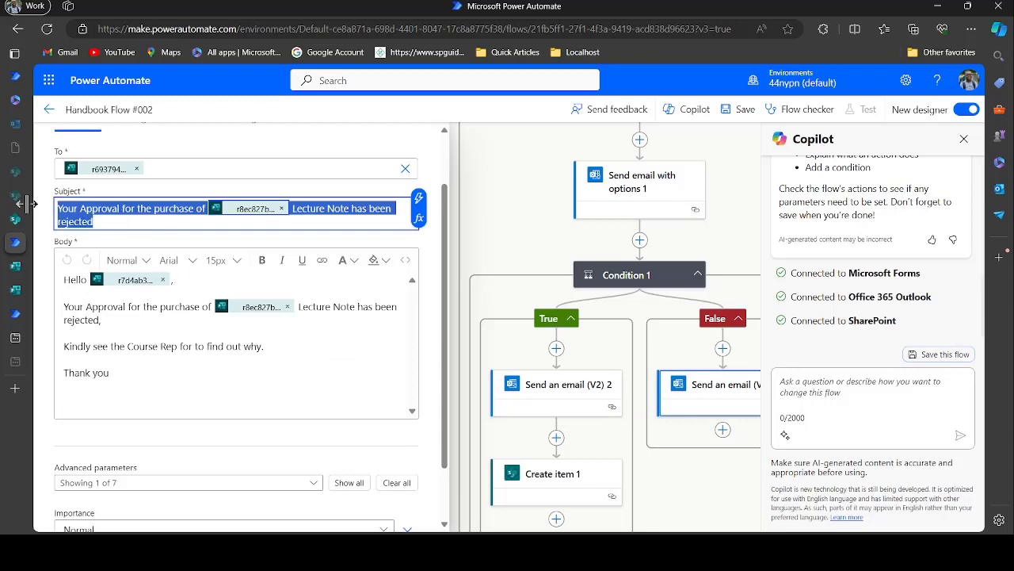
left_click(12, 321)
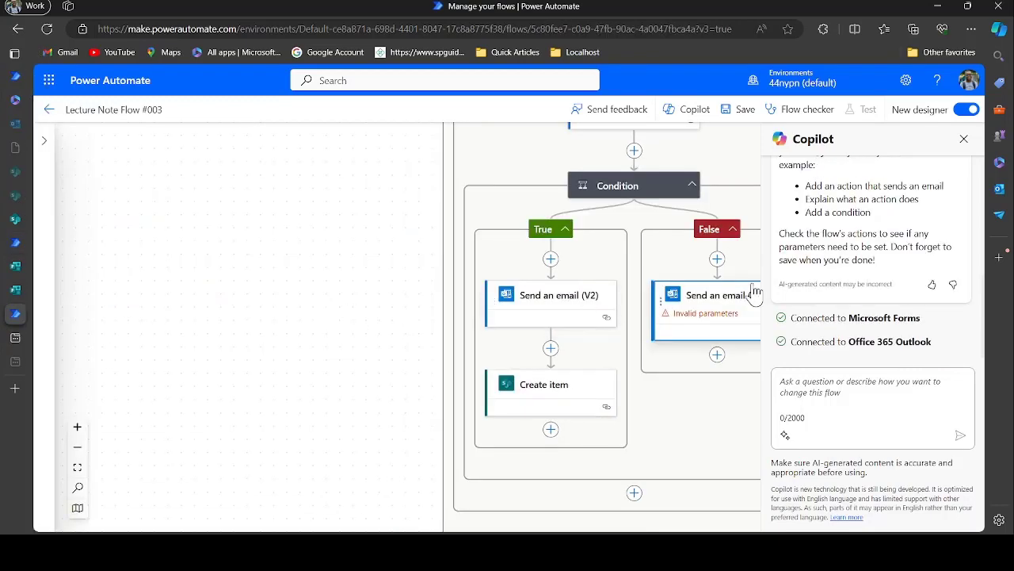
left_click(725, 295)
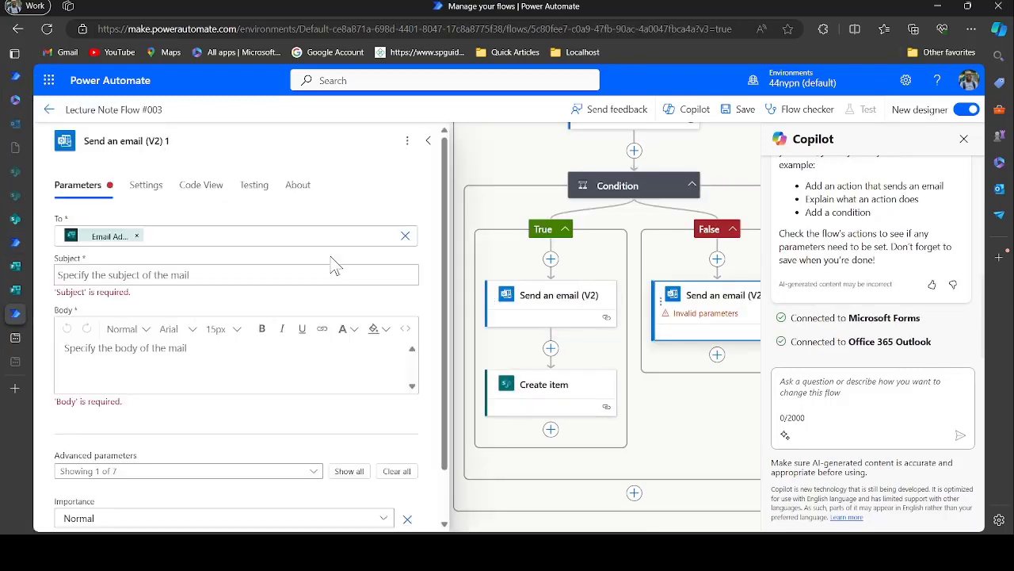
left_click(202, 270)
key("ctrl+v")
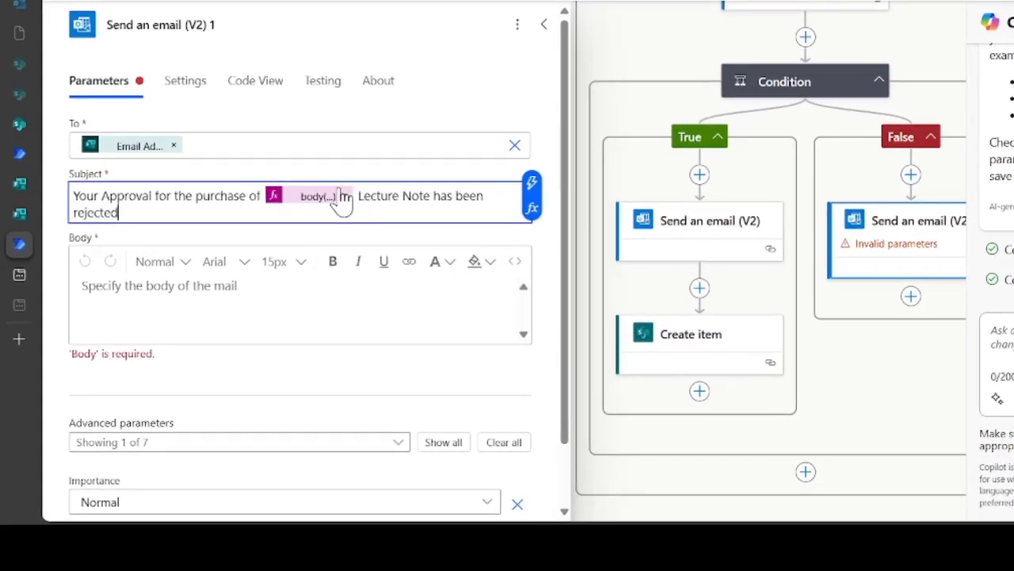
Replace the subject's body(...) token with the form's Course answer after 'purchase of'
left_click(342, 196)
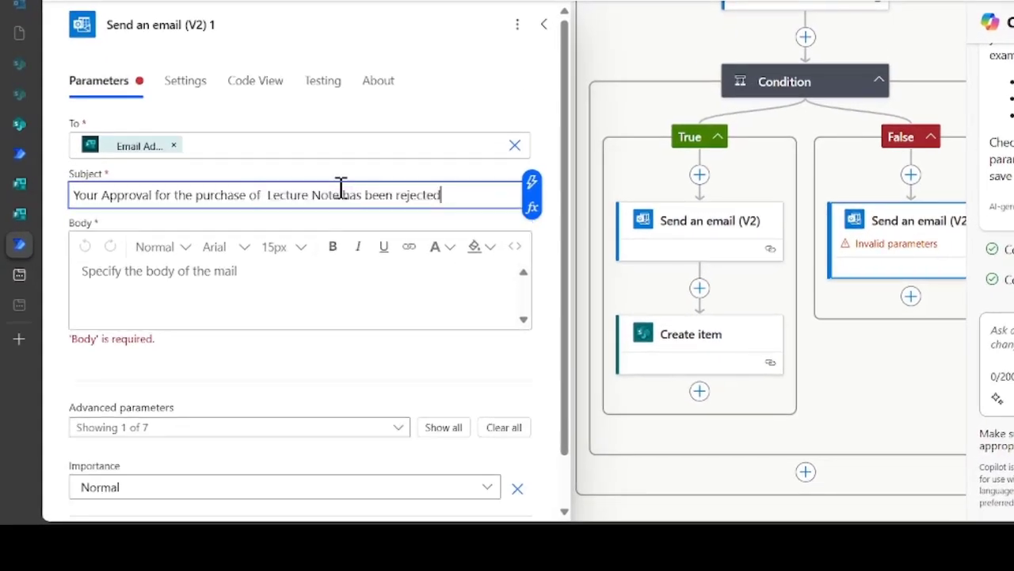
left_click(266, 195)
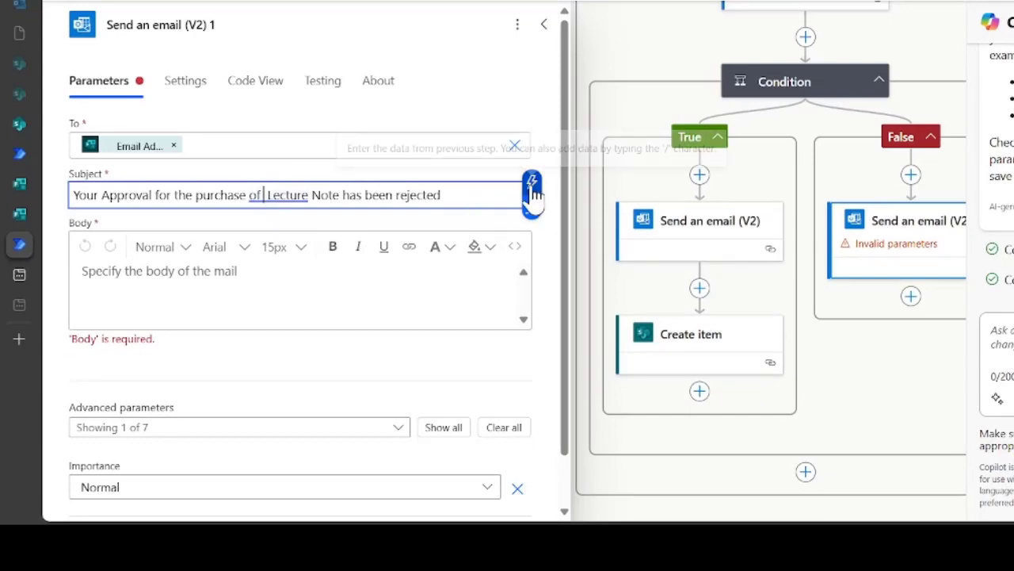
left_click(532, 184)
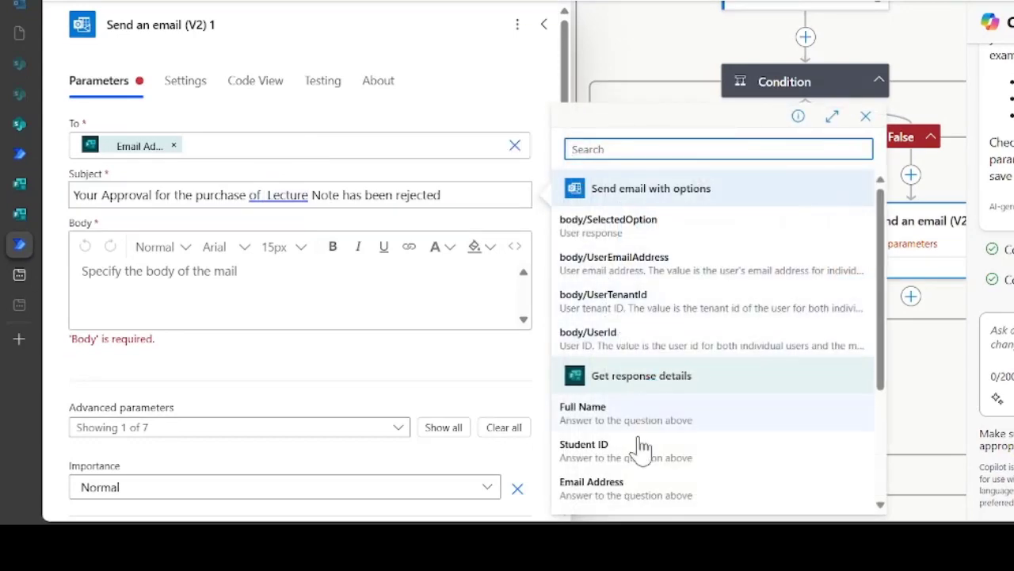
scroll(716, 471, "down", 1)
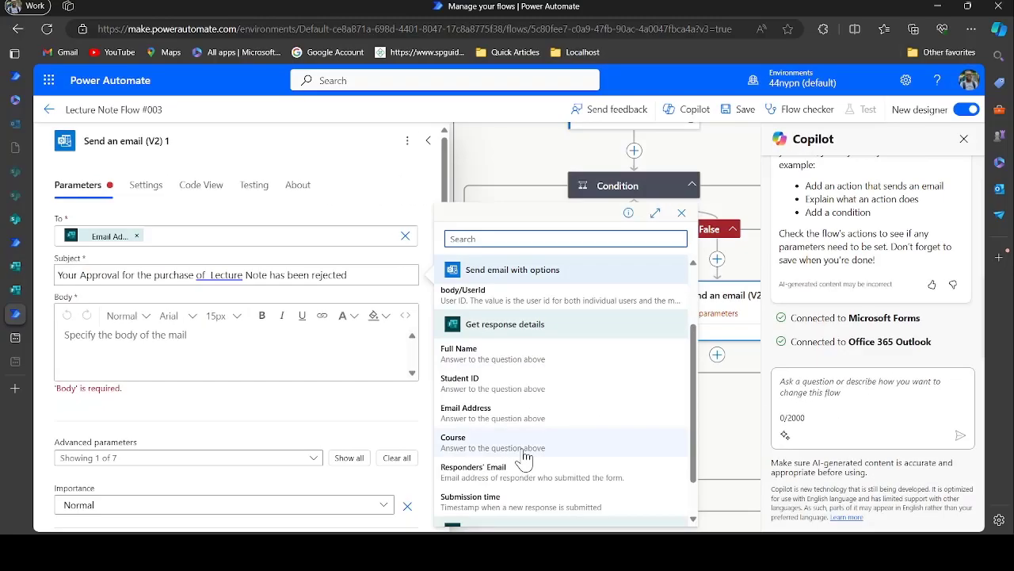
left_click(208, 275)
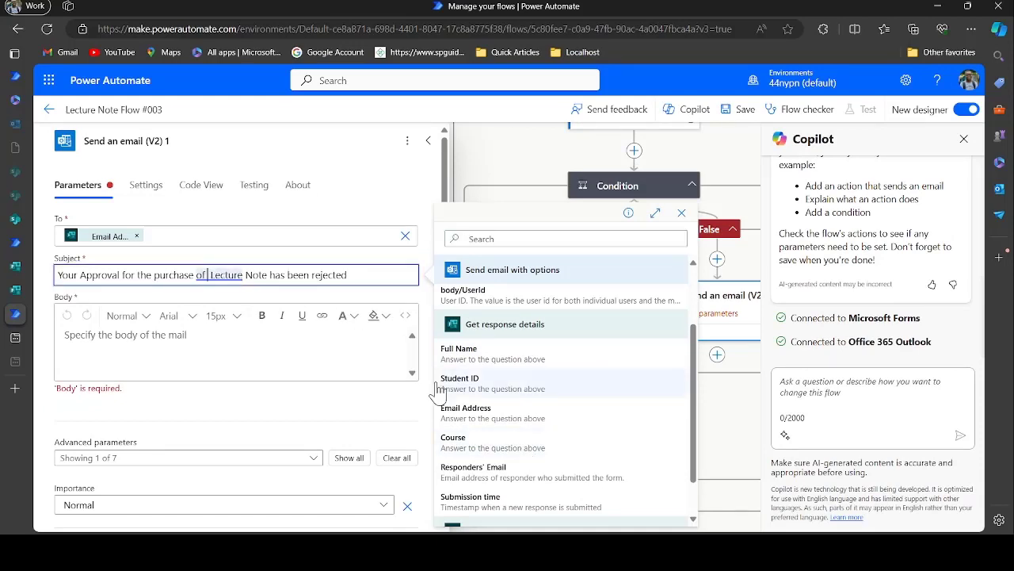
left_click(486, 443)
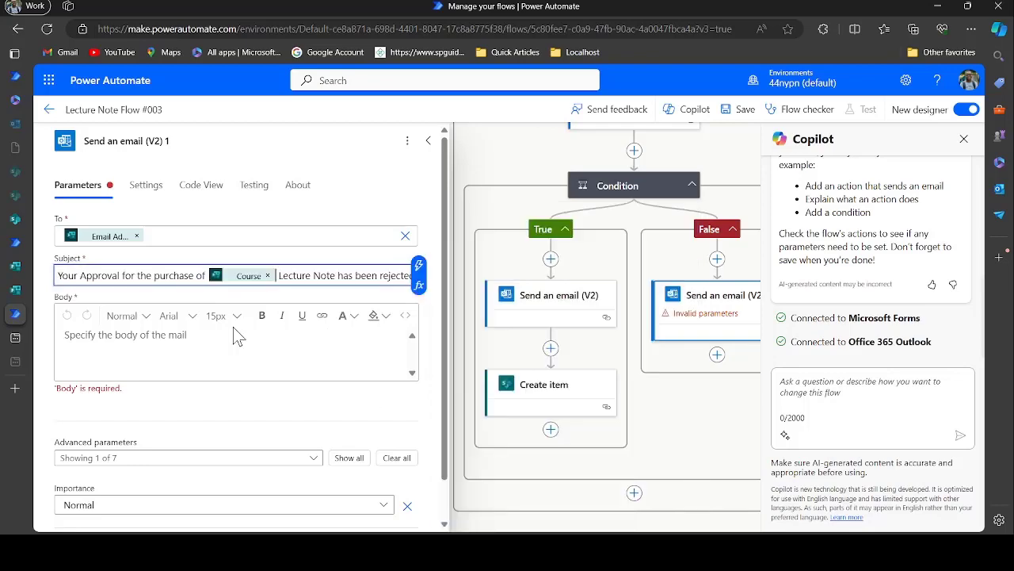
left_click(173, 351)
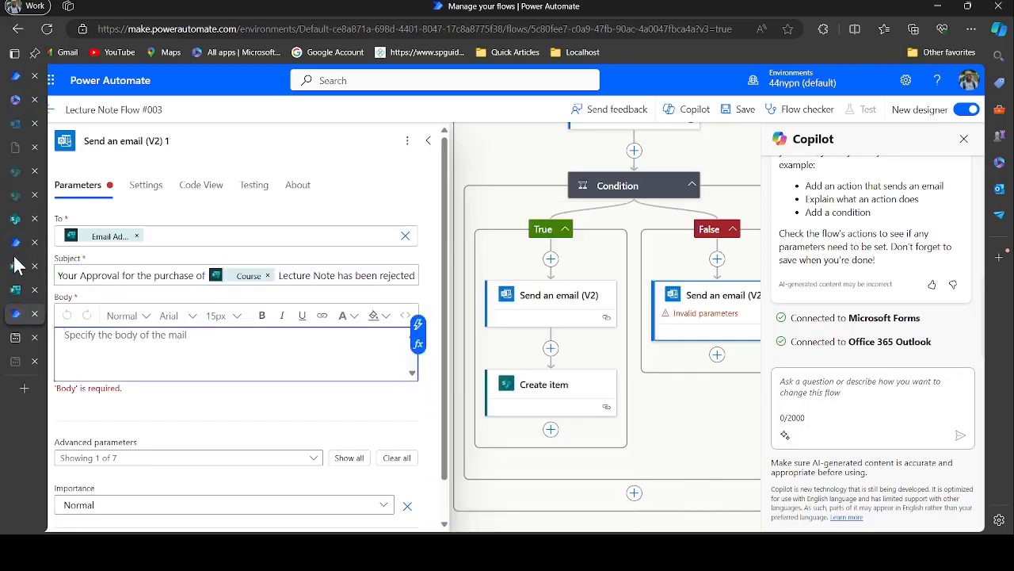
Copy the Handbook Flow #002 rejection message and paste it into the rejection email Body
left_click(16, 242)
left_click(146, 367)
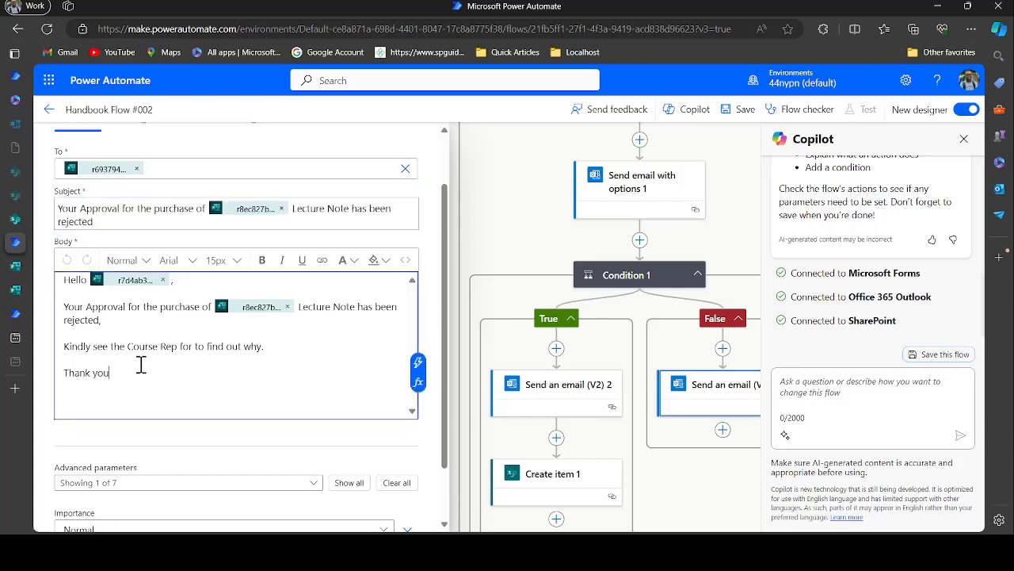
key("ctrl+a")
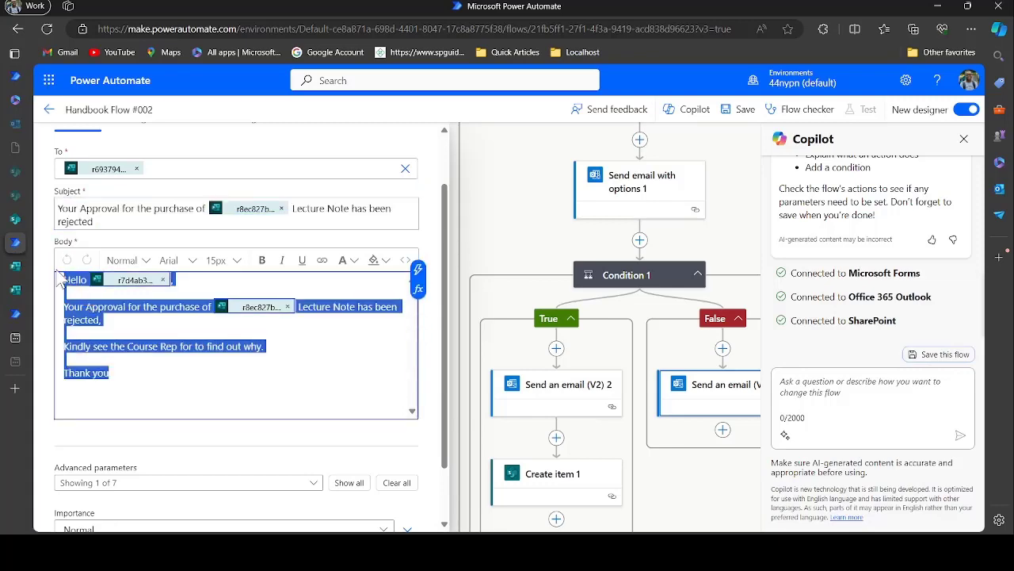
left_click(13, 317)
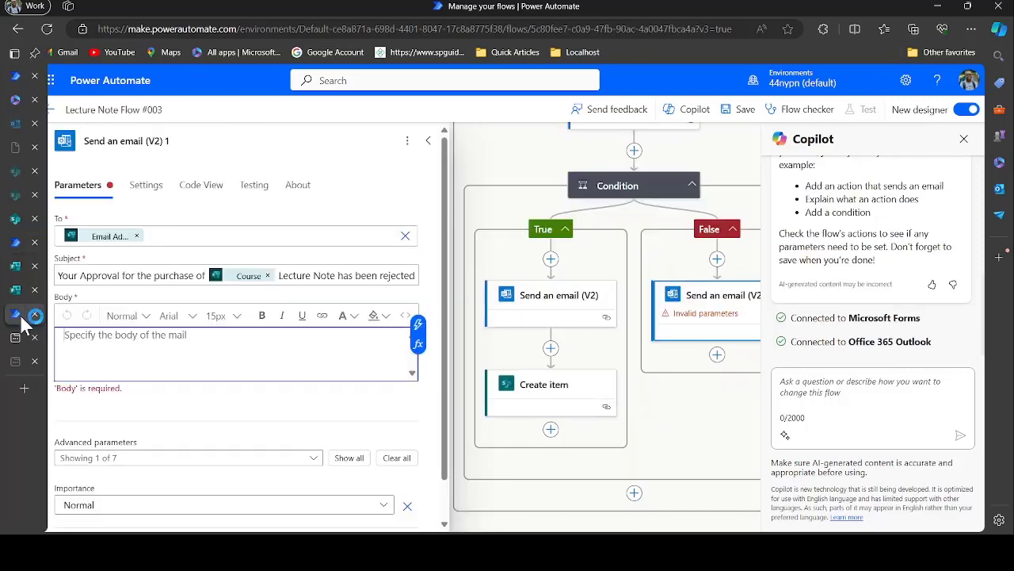
left_click(141, 349)
key("ctrl+v")
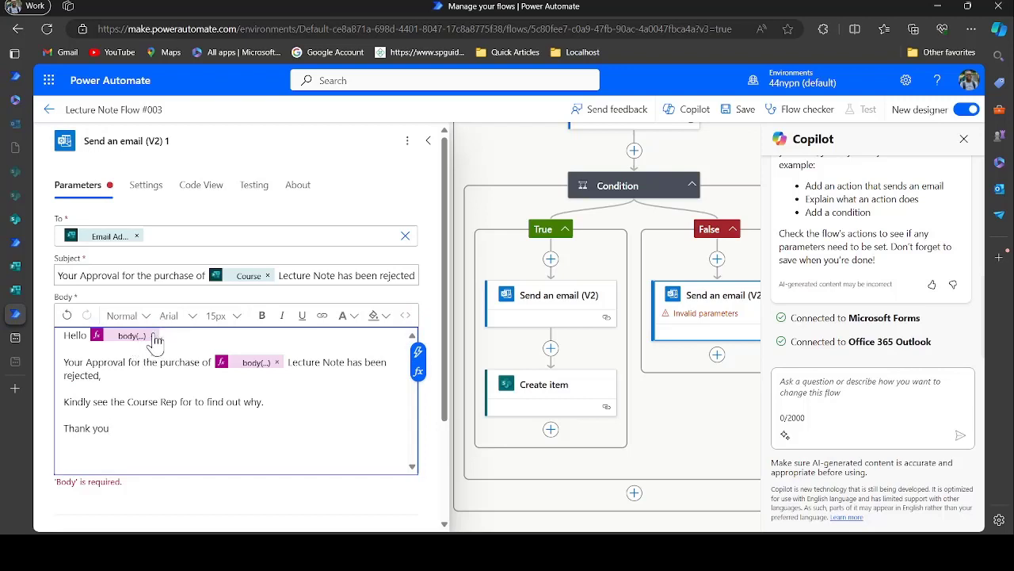
Replace the broken value after 'Hello' with the form's Full Name
left_click(154, 336)
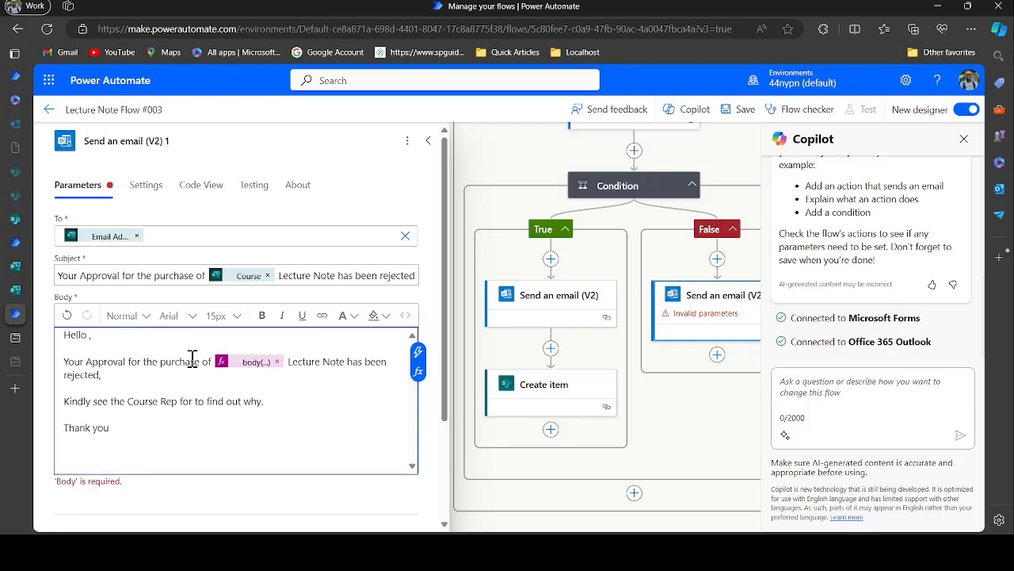
left_click(90, 338)
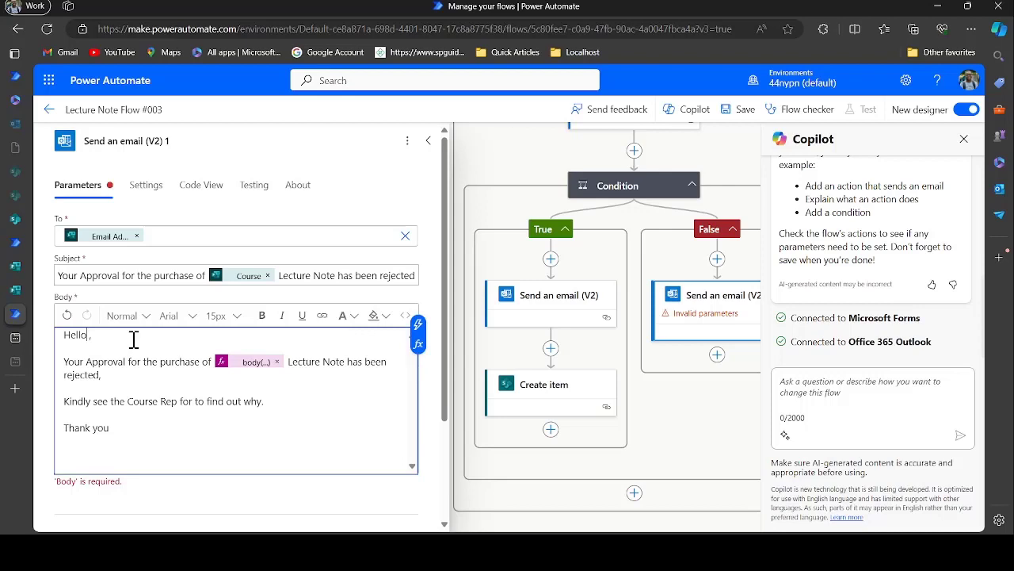
left_click(419, 330)
scroll(516, 414, "down", 3)
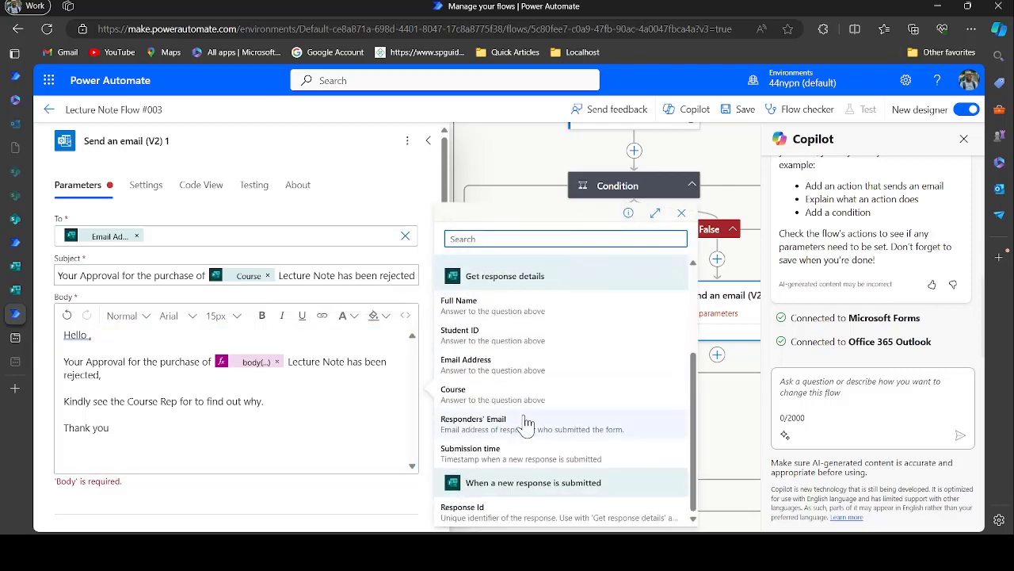
scroll(496, 346, "up", 1)
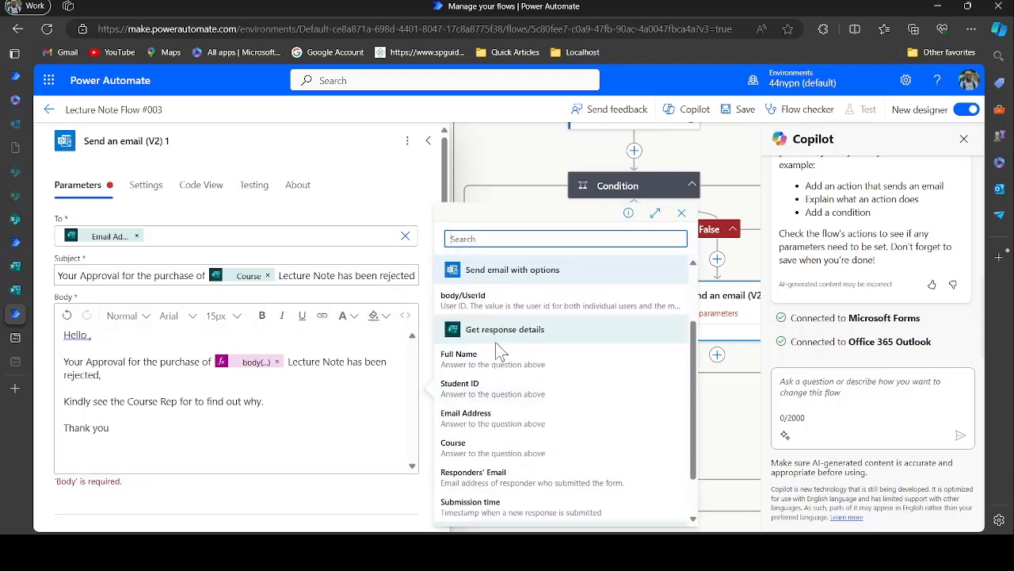
left_click(496, 366)
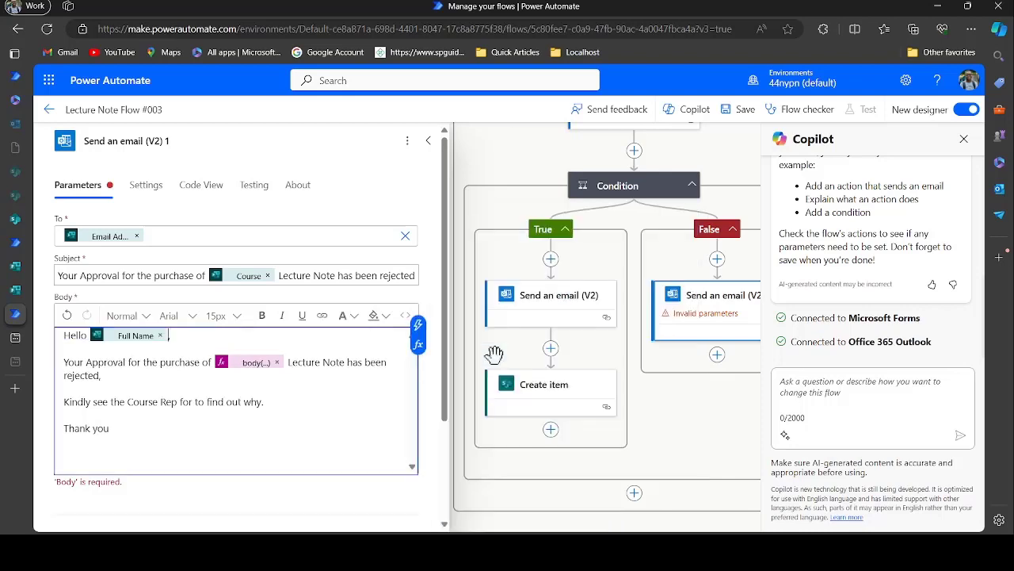
Swap the body(...) expression for the Course answer after 'purchase of'
left_click(275, 362)
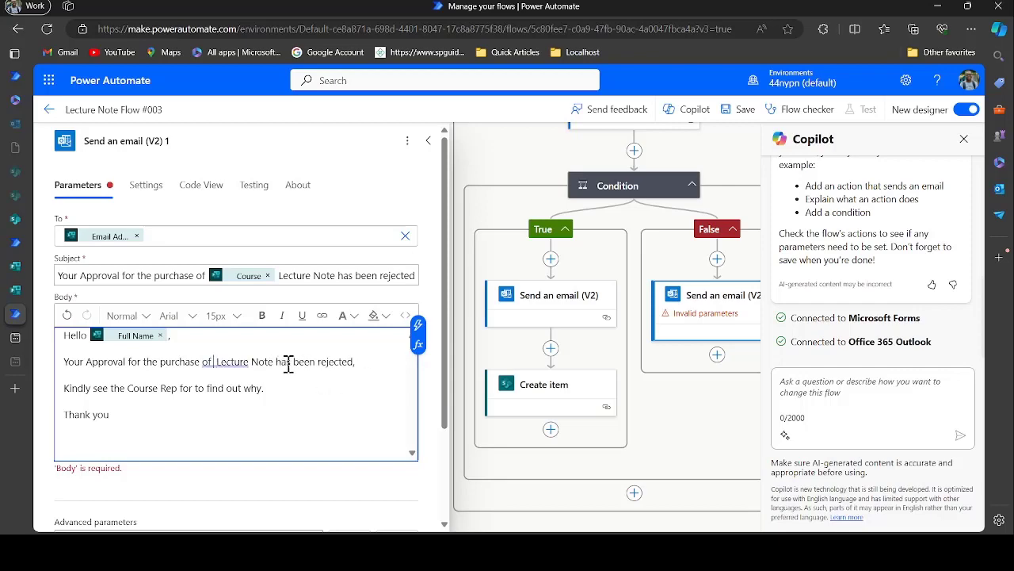
left_click(418, 324)
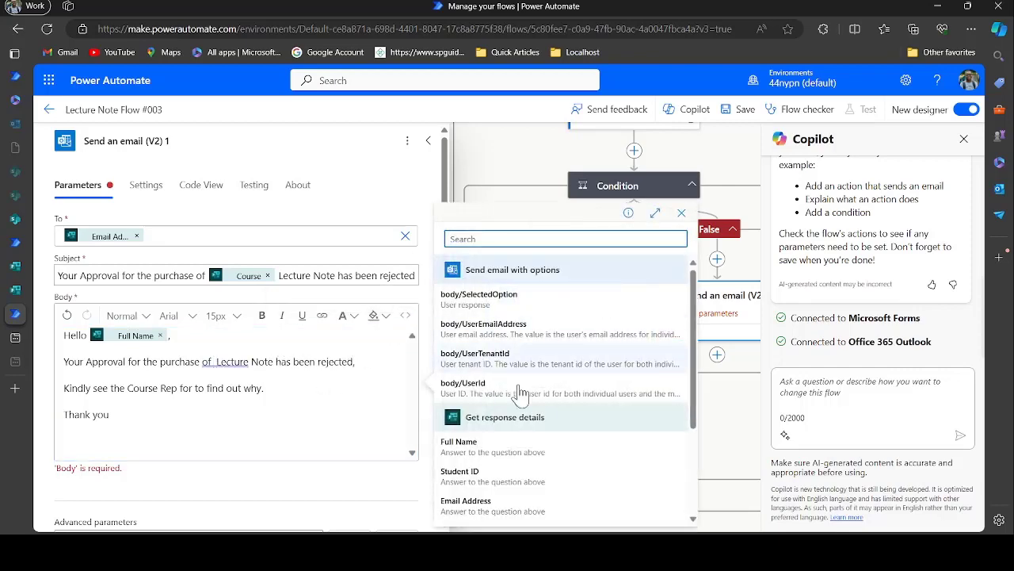
scroll(519, 390, "down", 2)
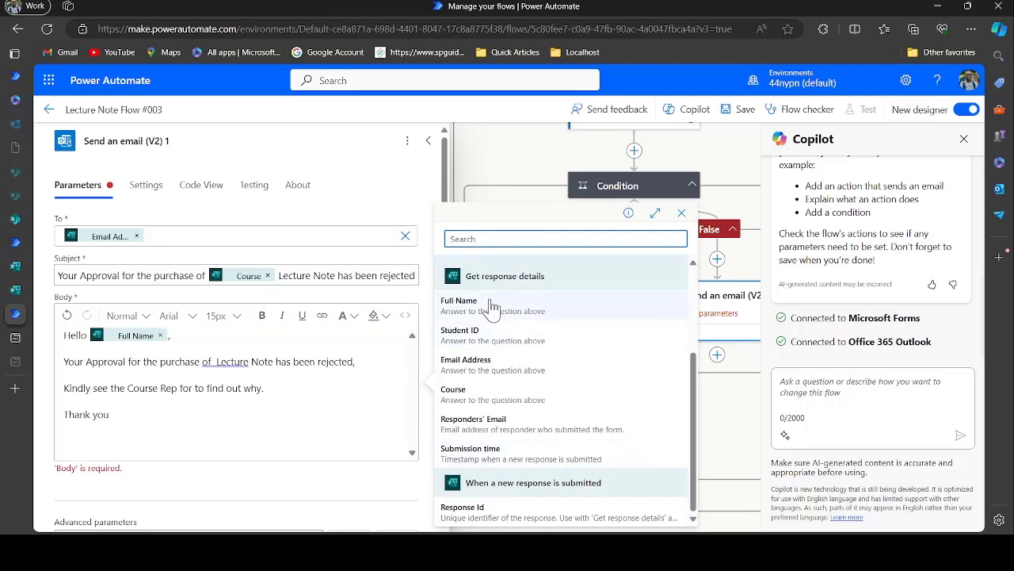
left_click(457, 394)
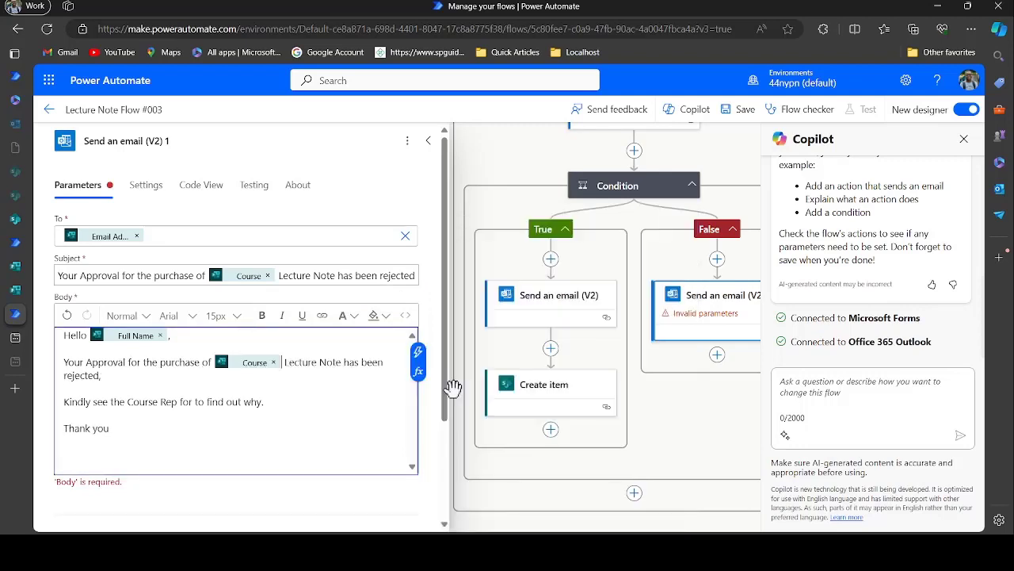
Add an Office 365 Outlook Send an email (V2) action under Condition 1's True branch
left_click(429, 141)
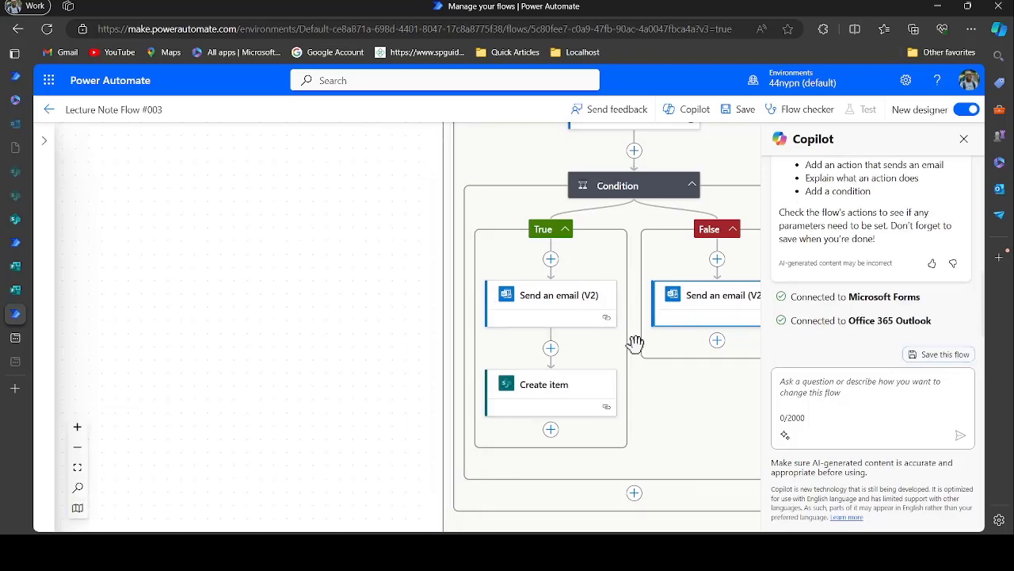
left_click_drag(664, 389, 330, 378)
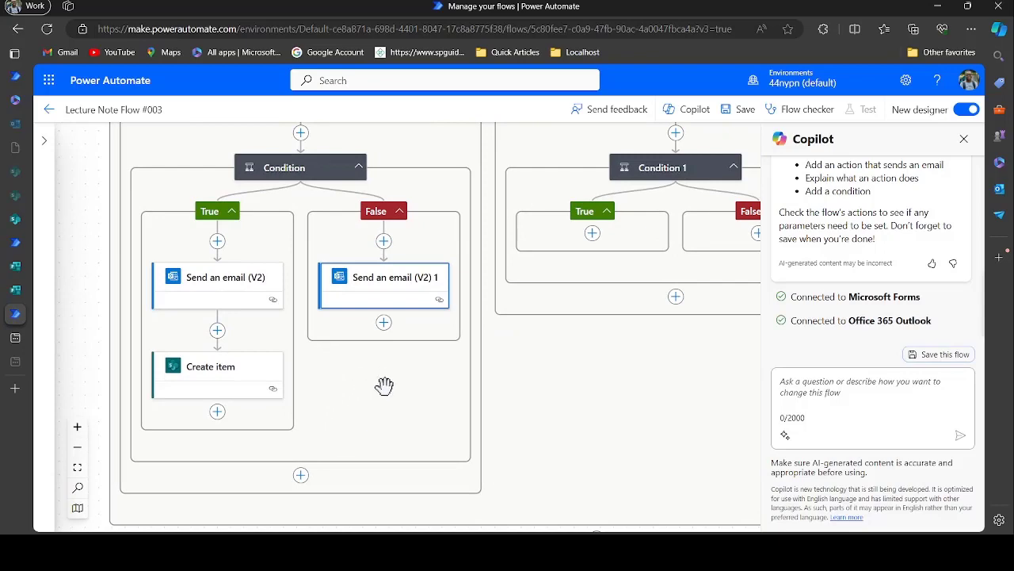
left_click_drag(550, 362, 378, 459)
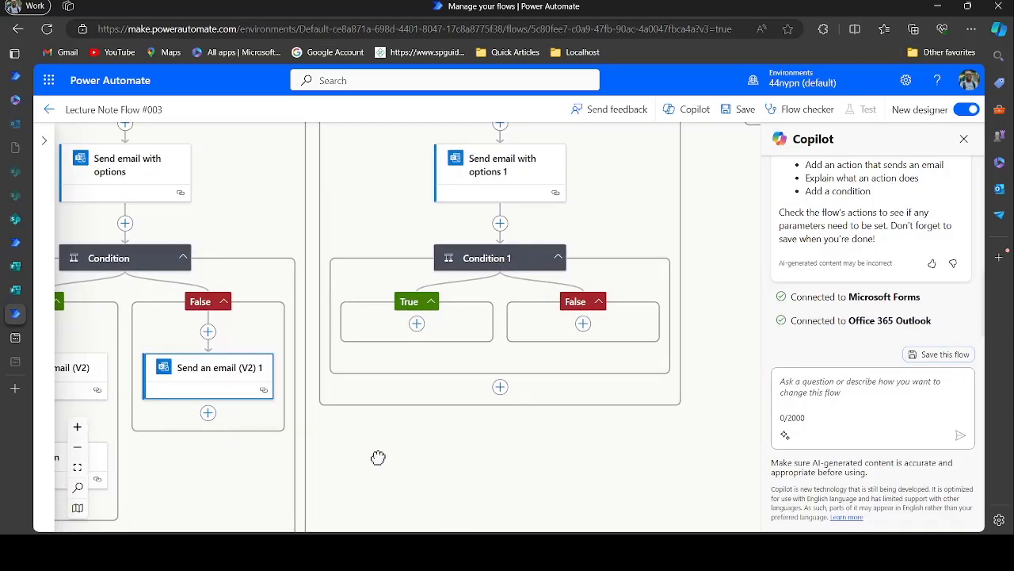
left_click(416, 325)
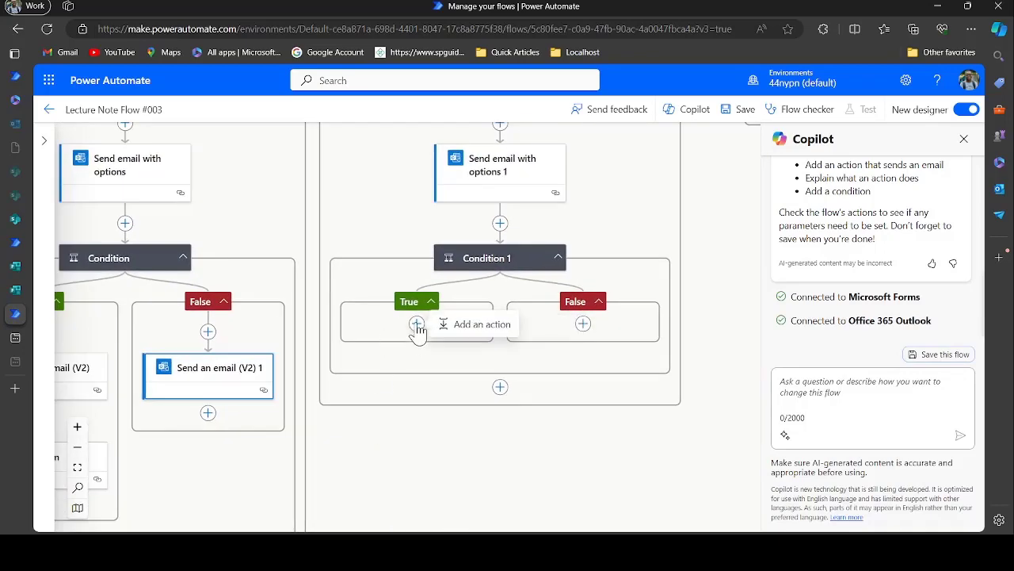
left_click(464, 326)
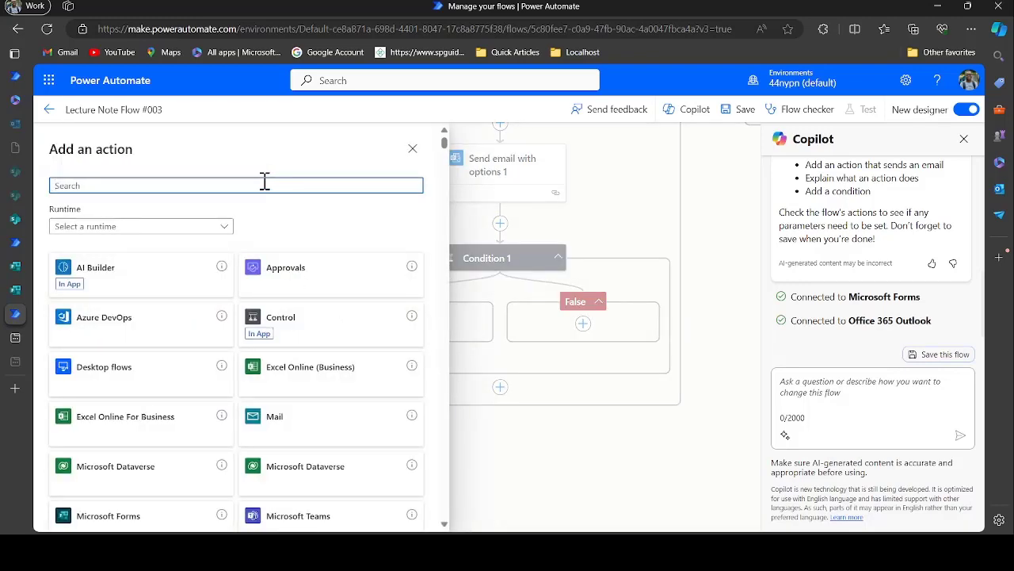
type("out")
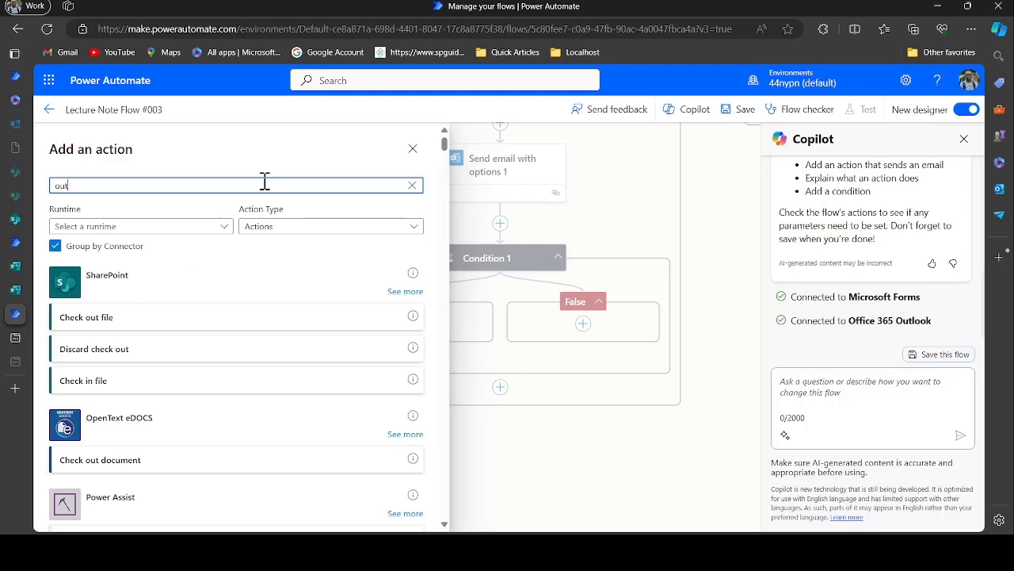
type("l")
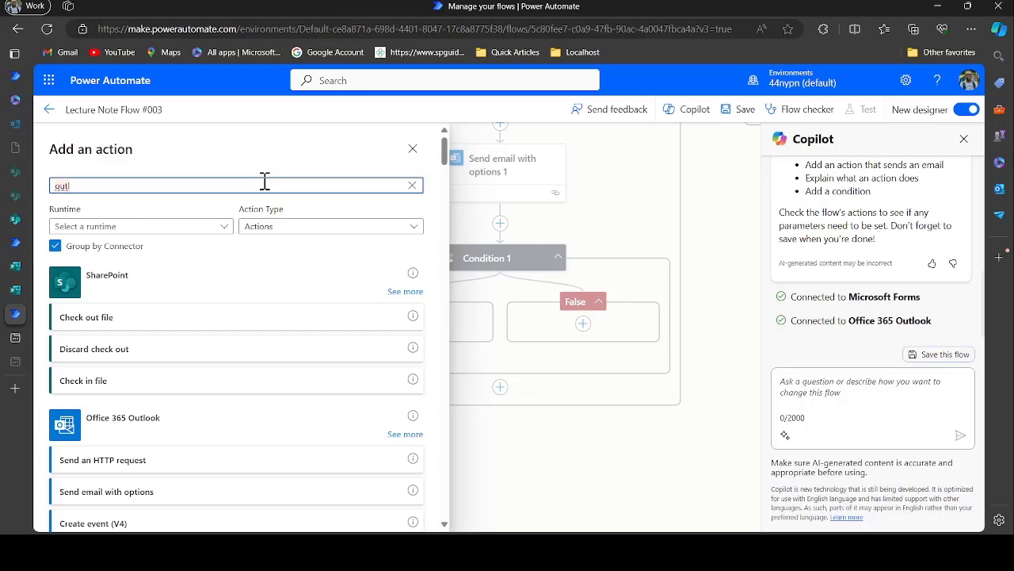
type("ook")
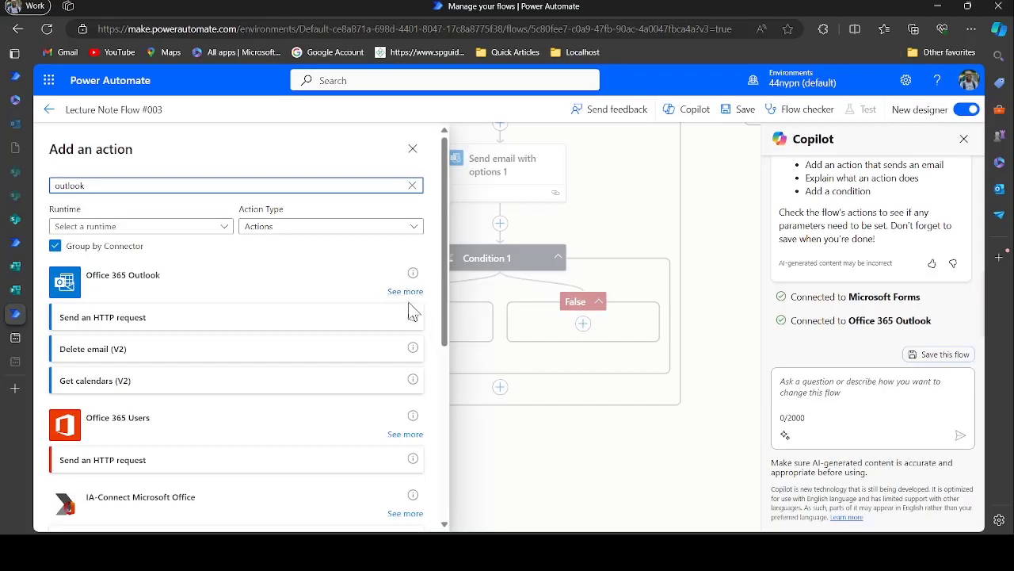
left_click(397, 292)
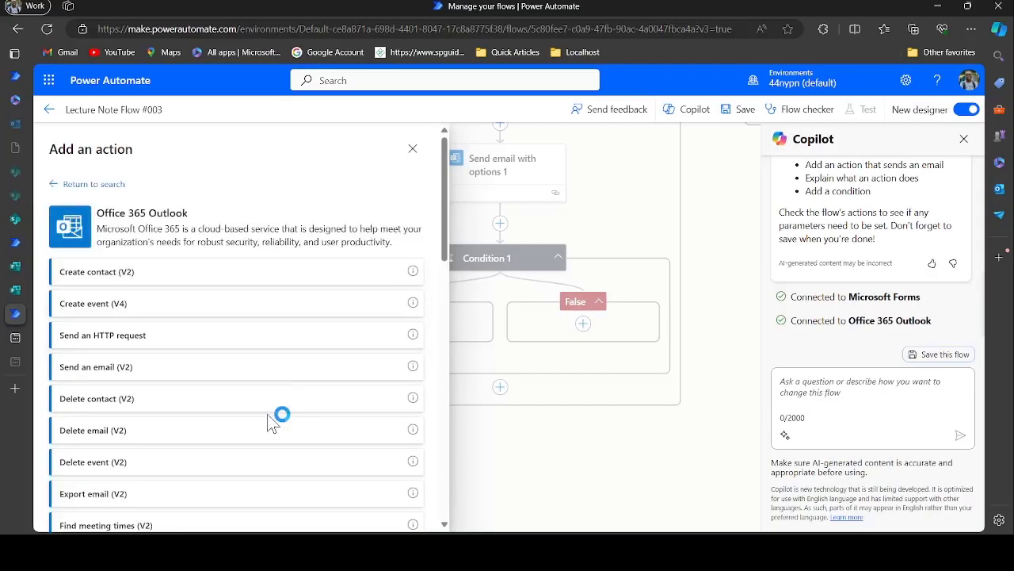
scroll(273, 423, "down", 1)
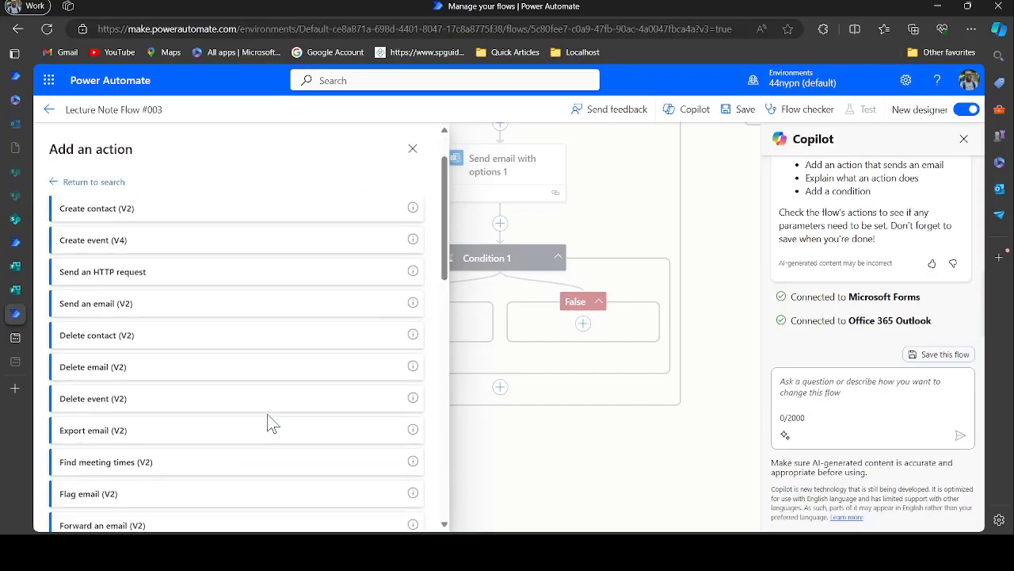
left_click(181, 309)
left_click(218, 236)
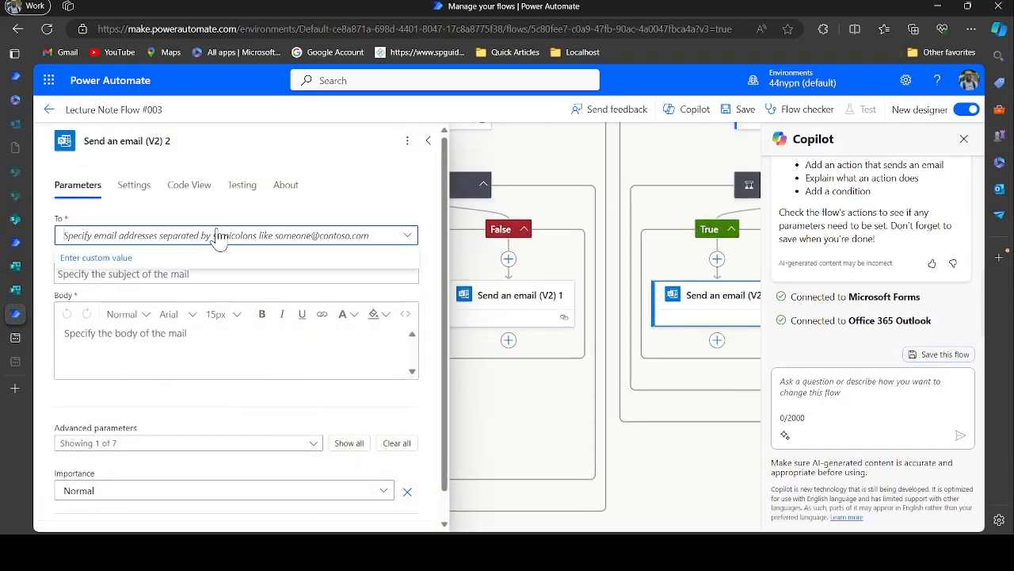
Set the new email's To field to the form's Email Address answer
left_click(238, 257)
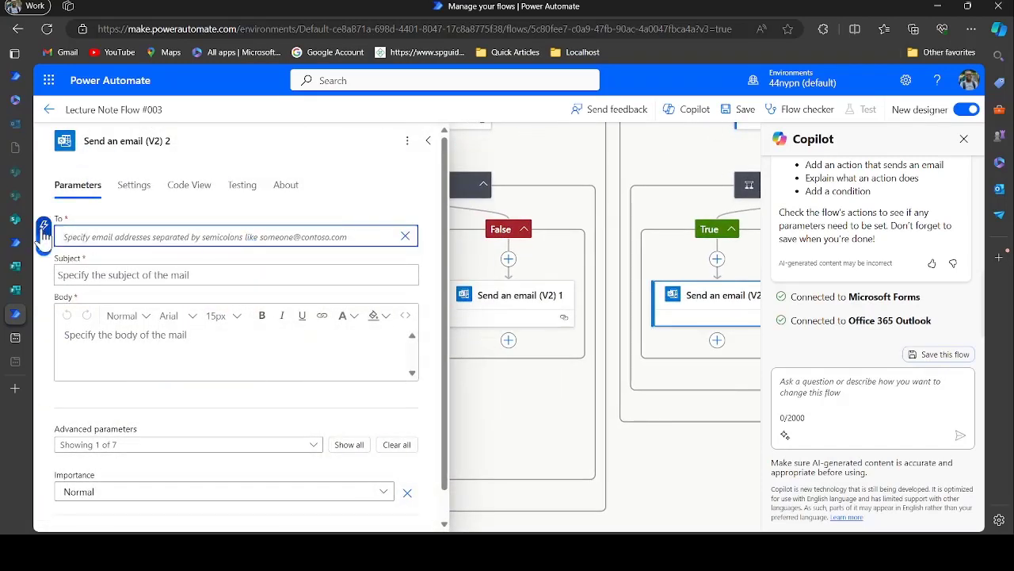
left_click(40, 228)
scroll(531, 460, "down", 2)
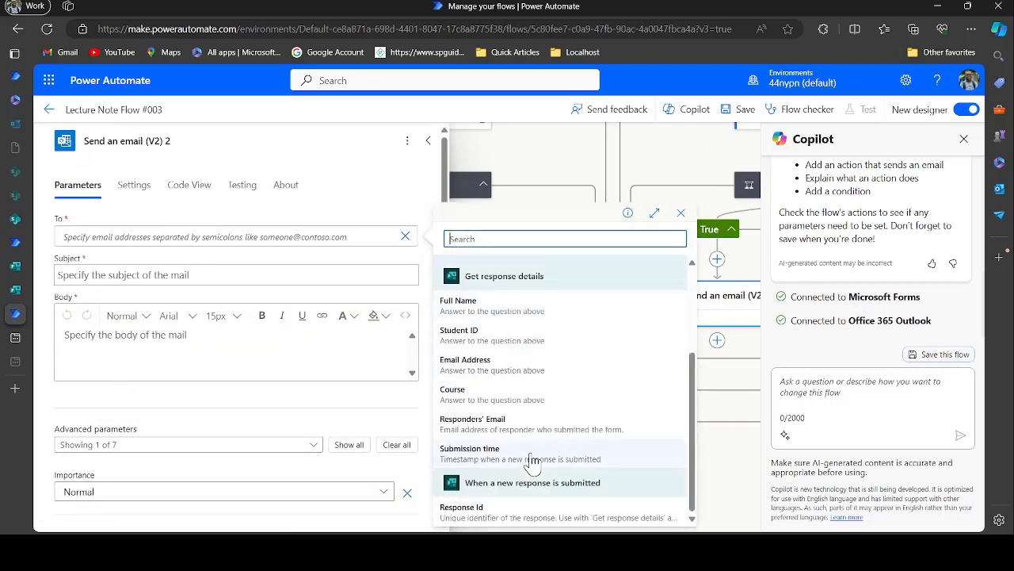
left_click(491, 366)
Copy the existing approval email's Approved subject into the new email's Subject
left_click(189, 276)
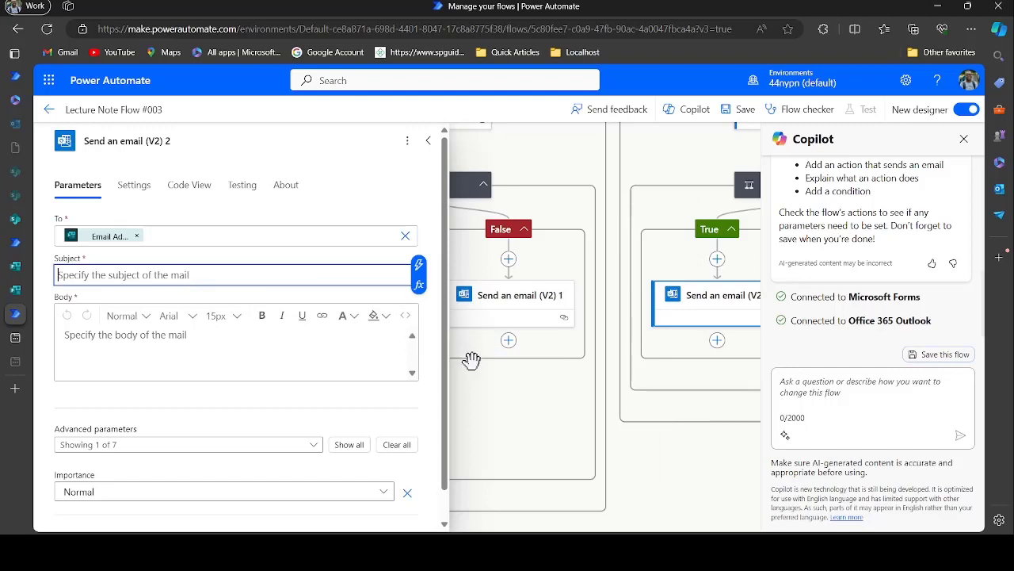
left_click_drag(515, 373, 746, 374)
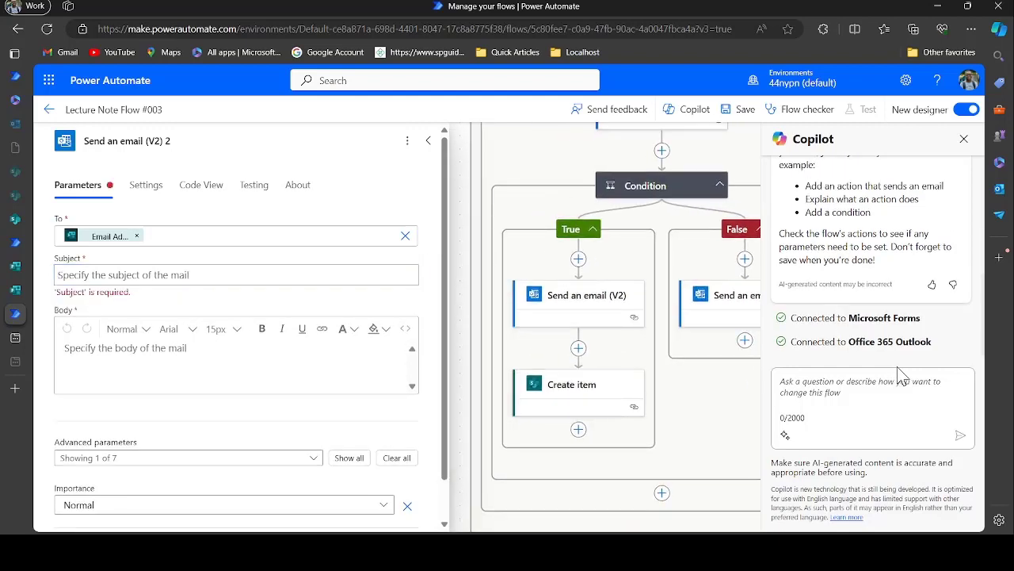
left_click(614, 309)
left_click_drag(100, 289, 60, 270)
key("ctrl+c")
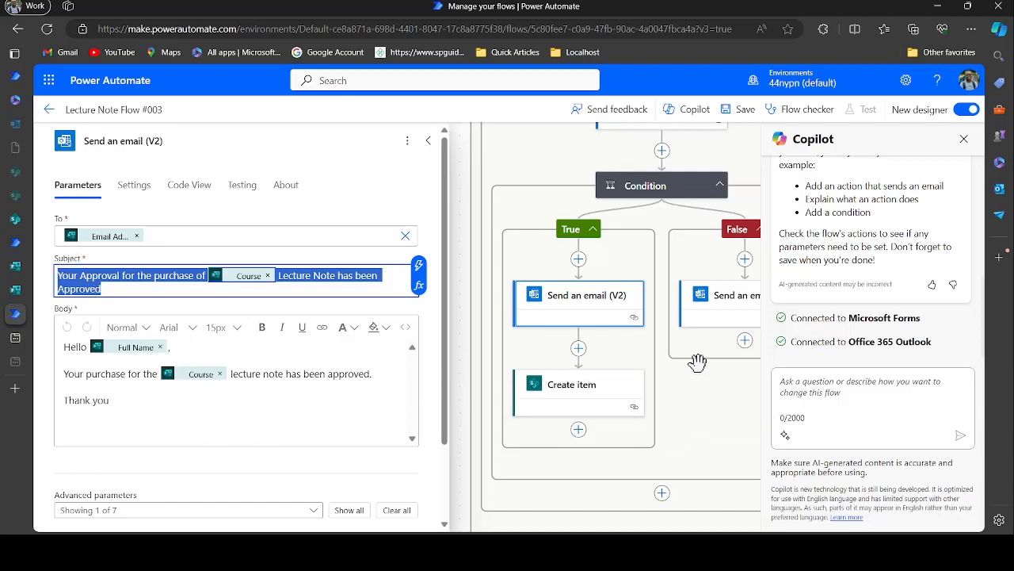
left_click_drag(696, 362, 409, 342)
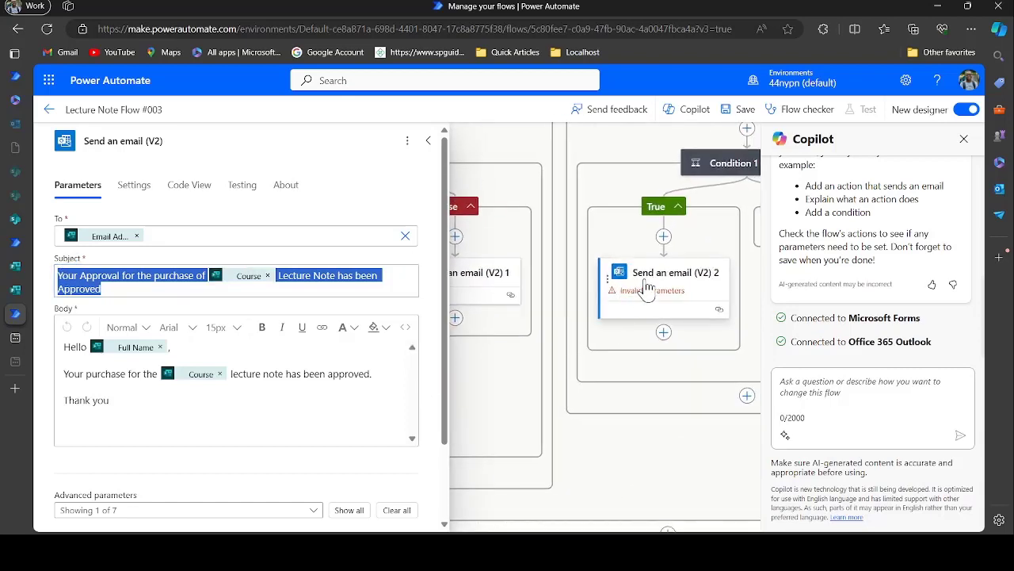
left_click(618, 283)
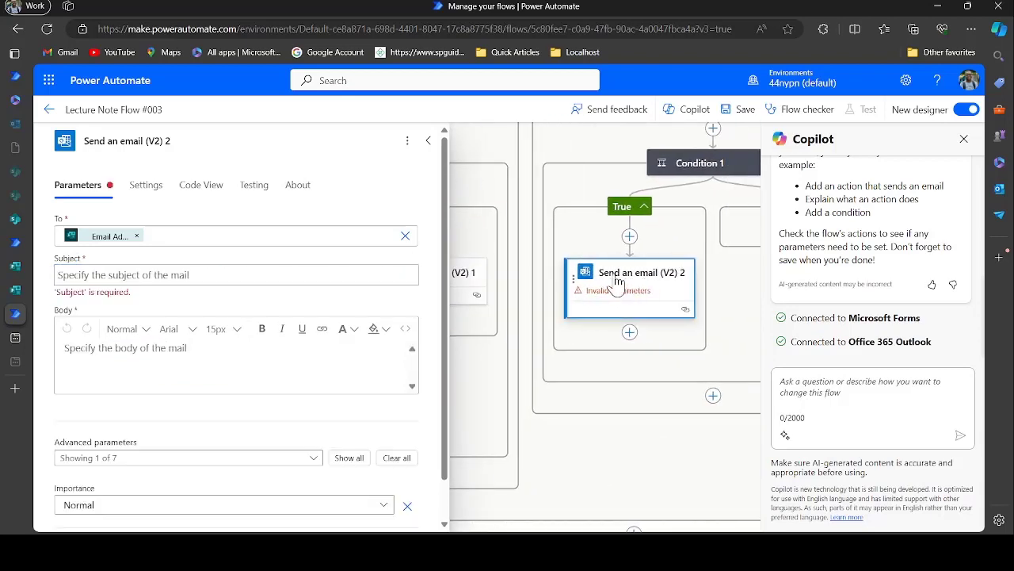
left_click(269, 271)
key("ctrl+v")
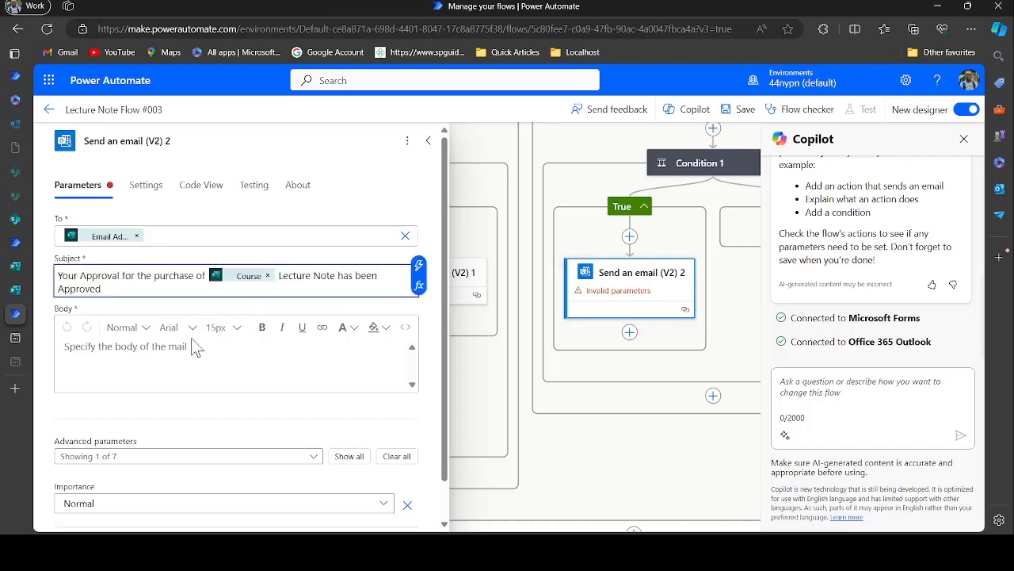
Copy the existing approval body with Full Name and Course tokens into the new email's Body
left_click_drag(510, 347, 848, 323)
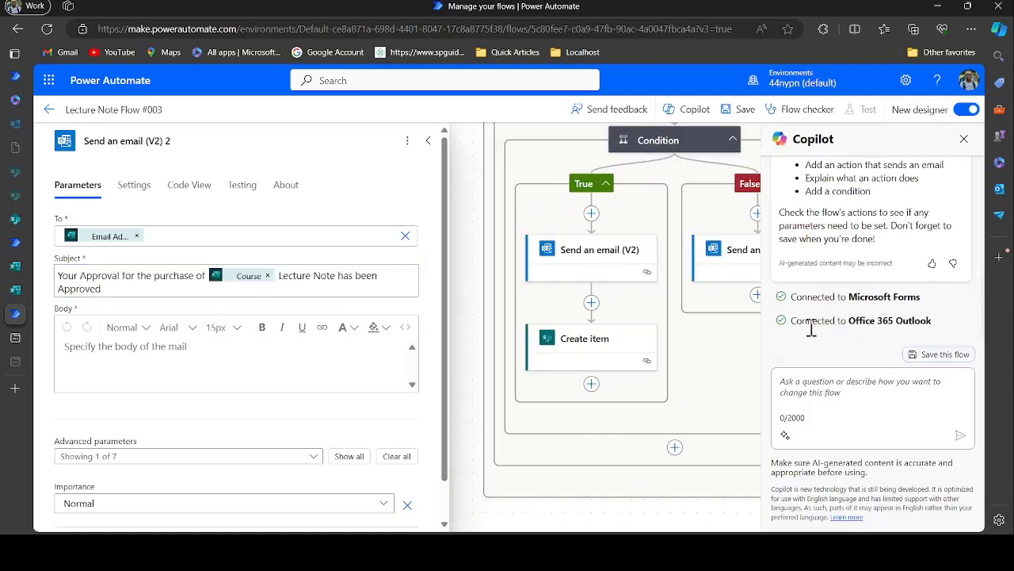
left_click(610, 269)
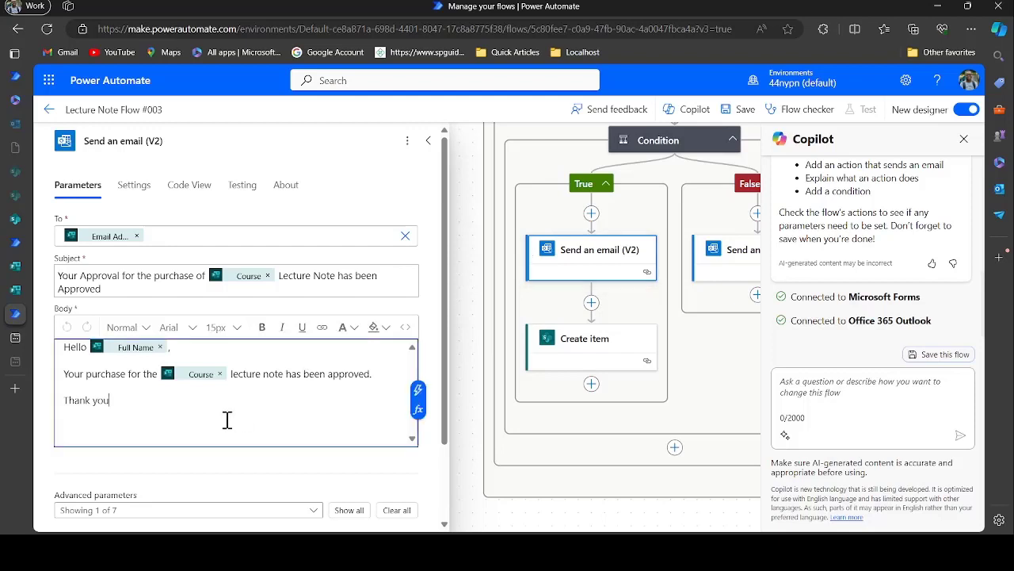
left_click_drag(227, 419, 24, 347)
key("ctrl+c")
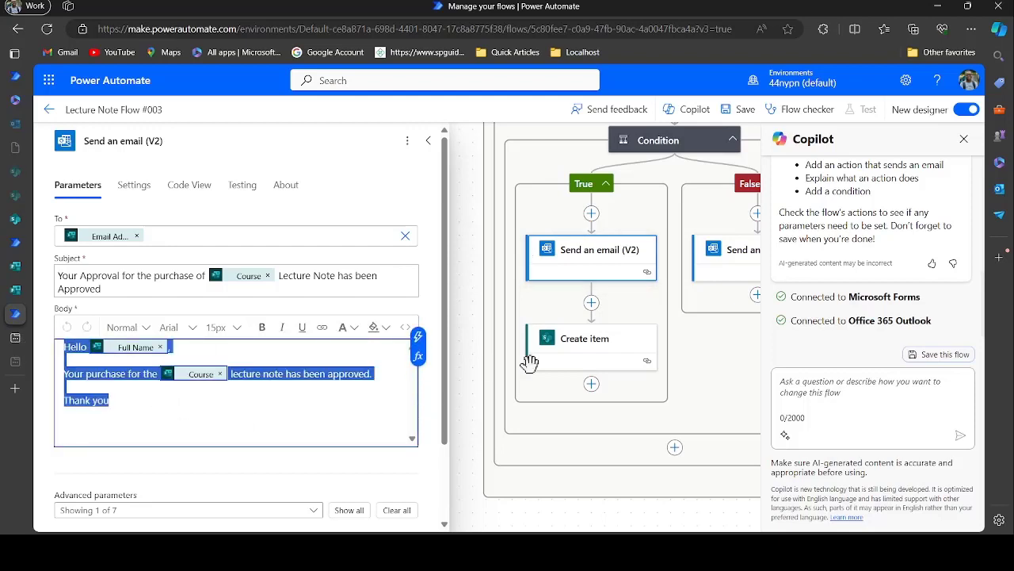
left_click_drag(698, 356, 420, 368)
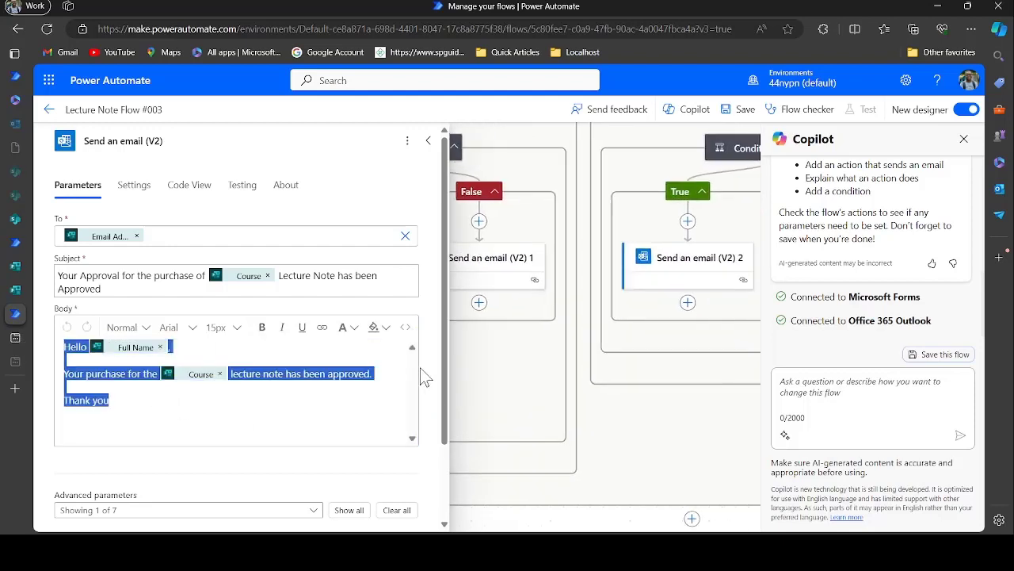
left_click(673, 272)
left_click(208, 369)
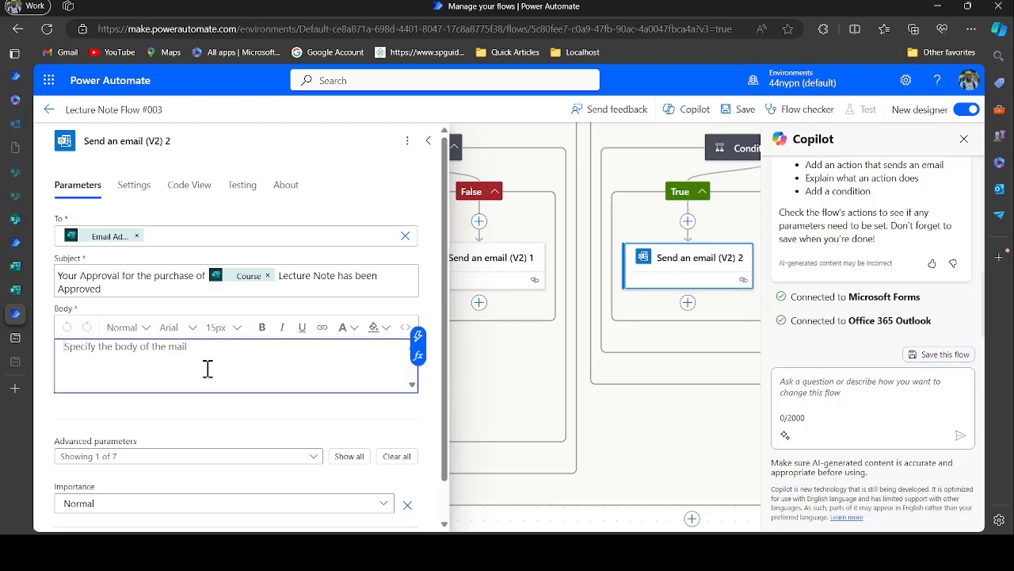
key("ctrl+v")
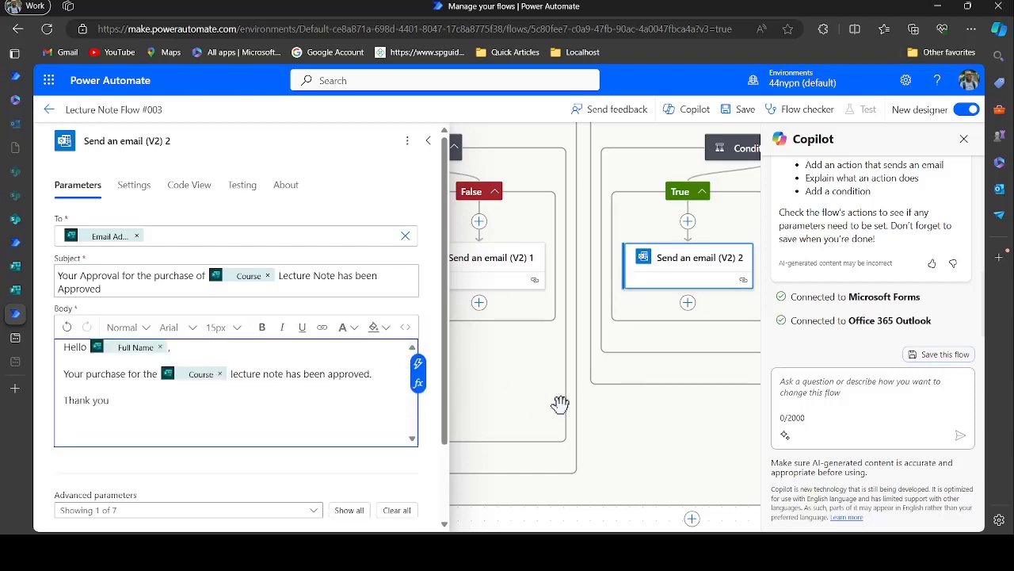
left_click_drag(625, 356, 555, 317)
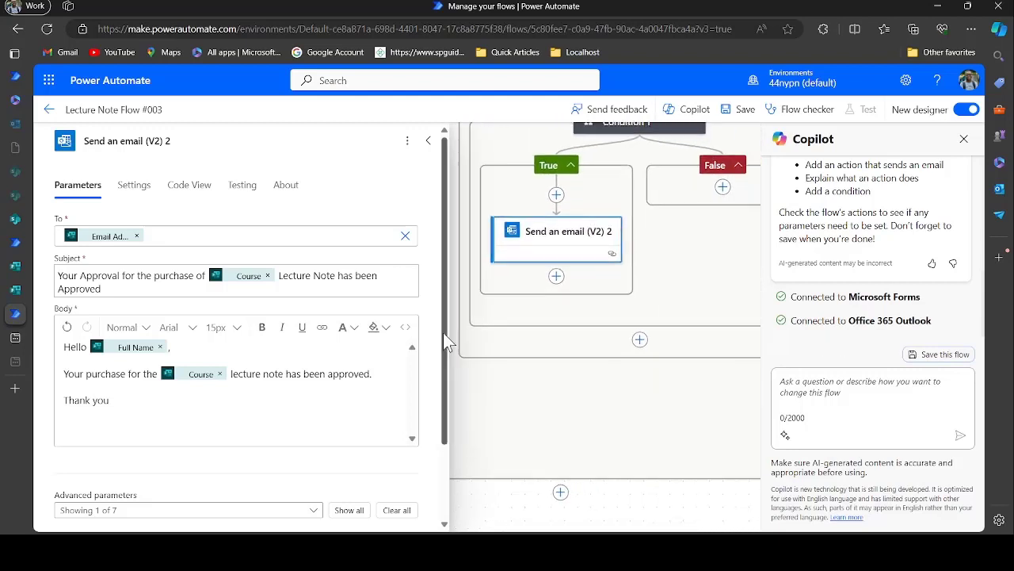
Add a SharePoint 'Create item' action below Send an email (V2) 2, found by searching 'share'
left_click(557, 276)
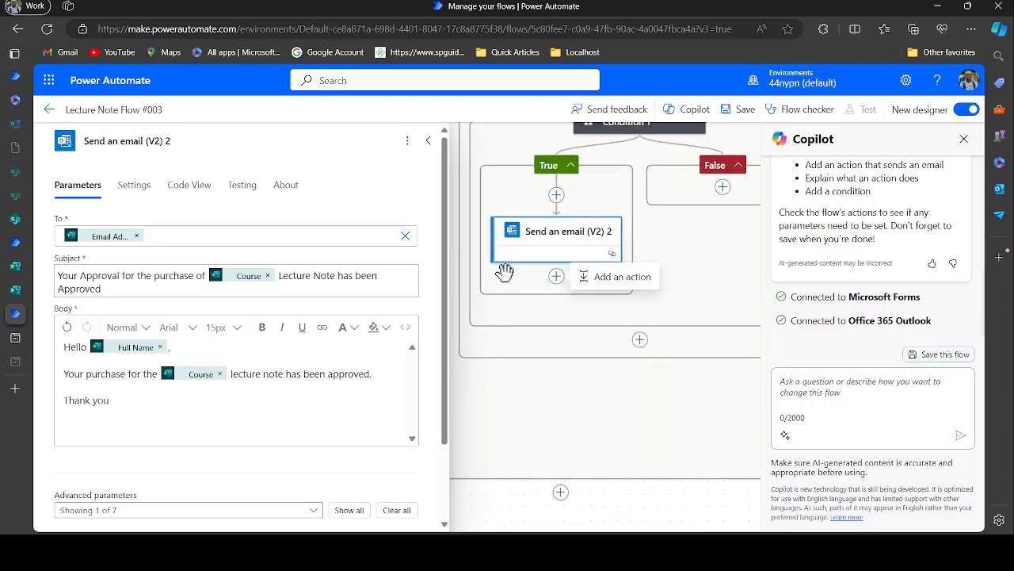
left_click(587, 277)
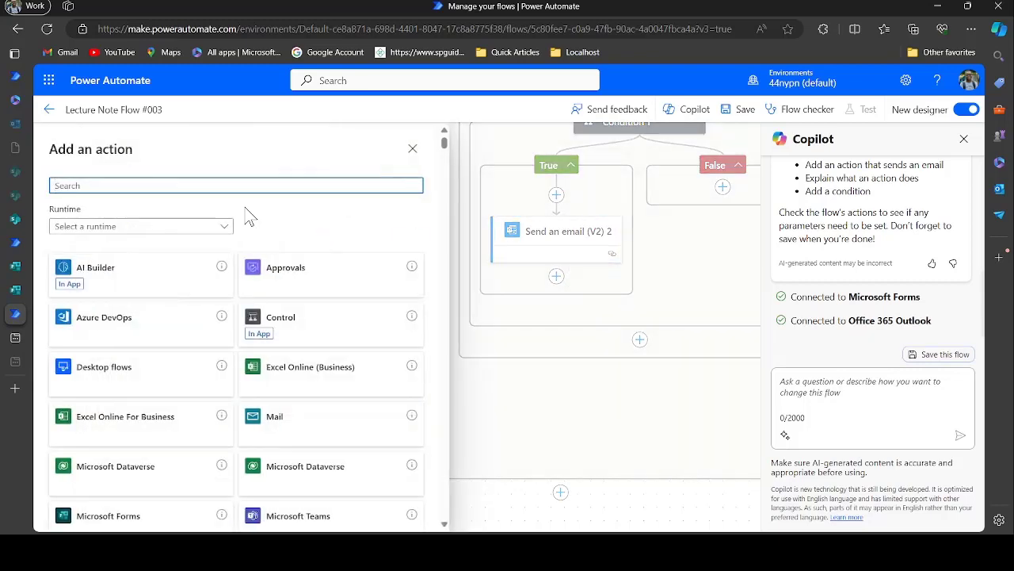
type("shar")
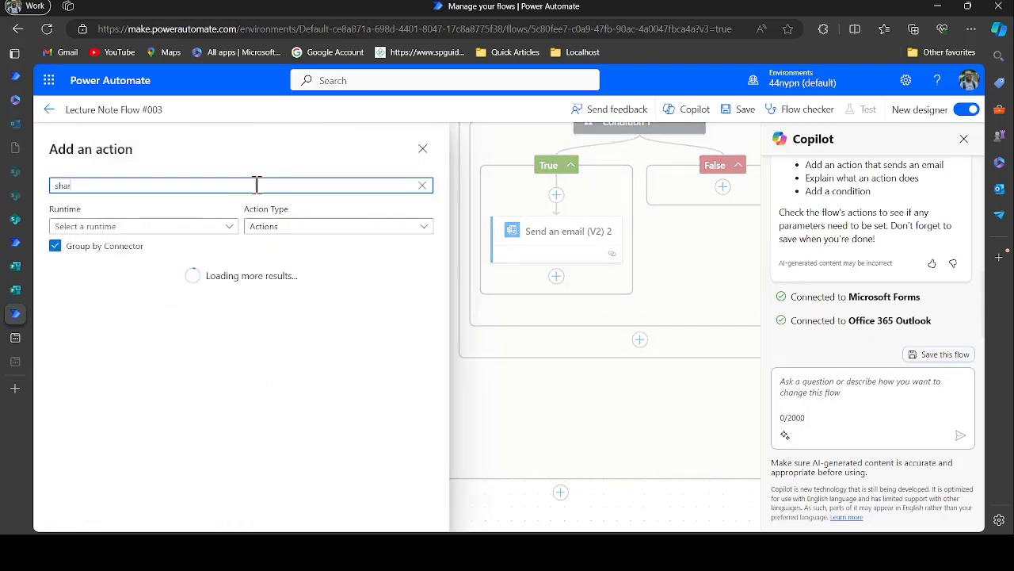
type("e")
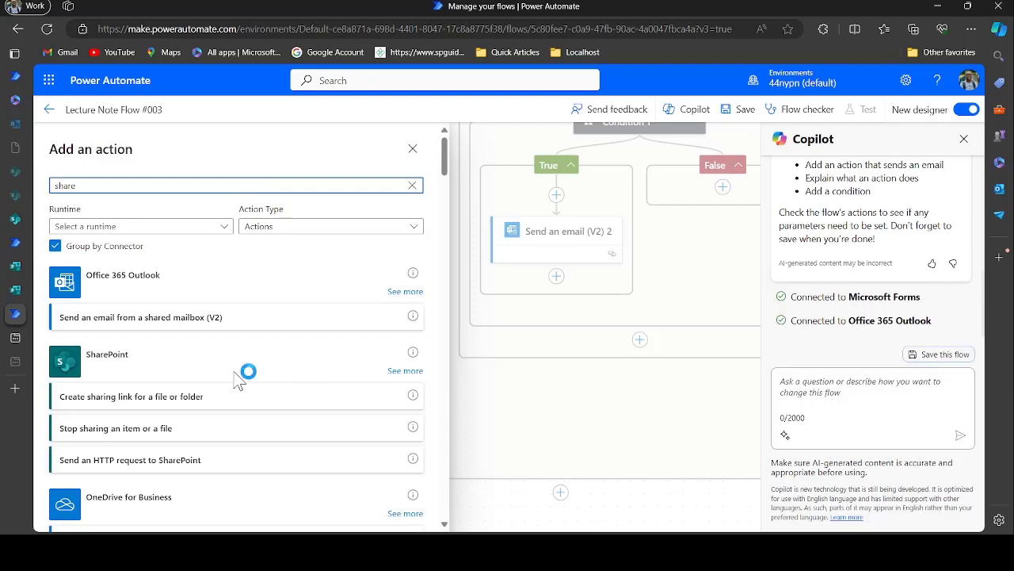
left_click(405, 373)
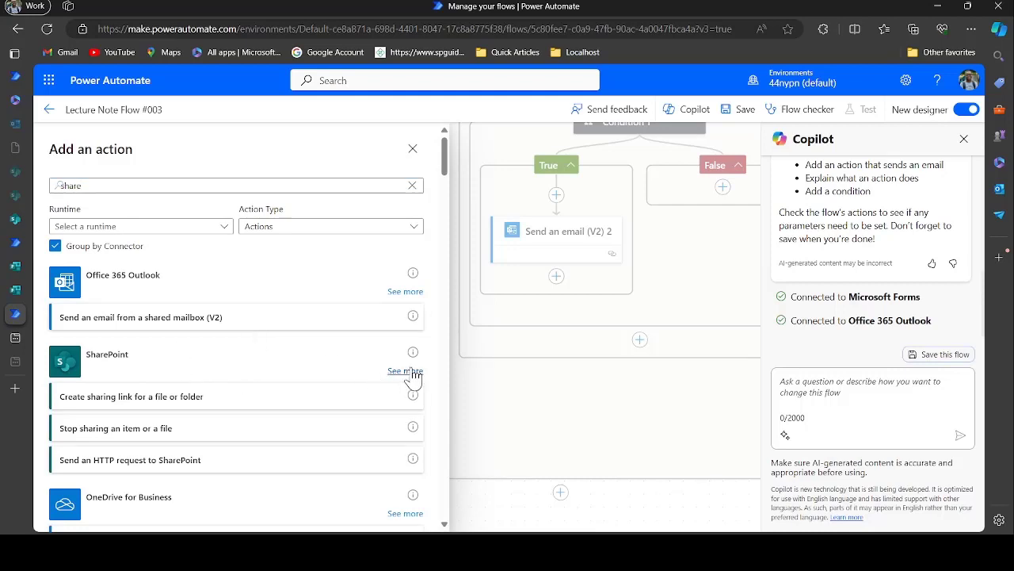
scroll(272, 437, "down", 1)
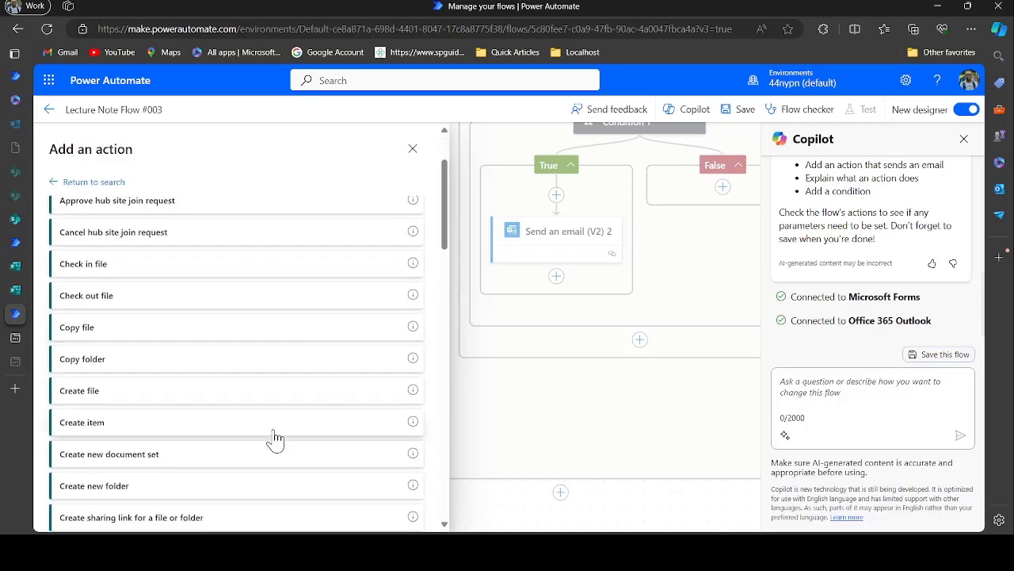
left_click(190, 430)
left_click(219, 238)
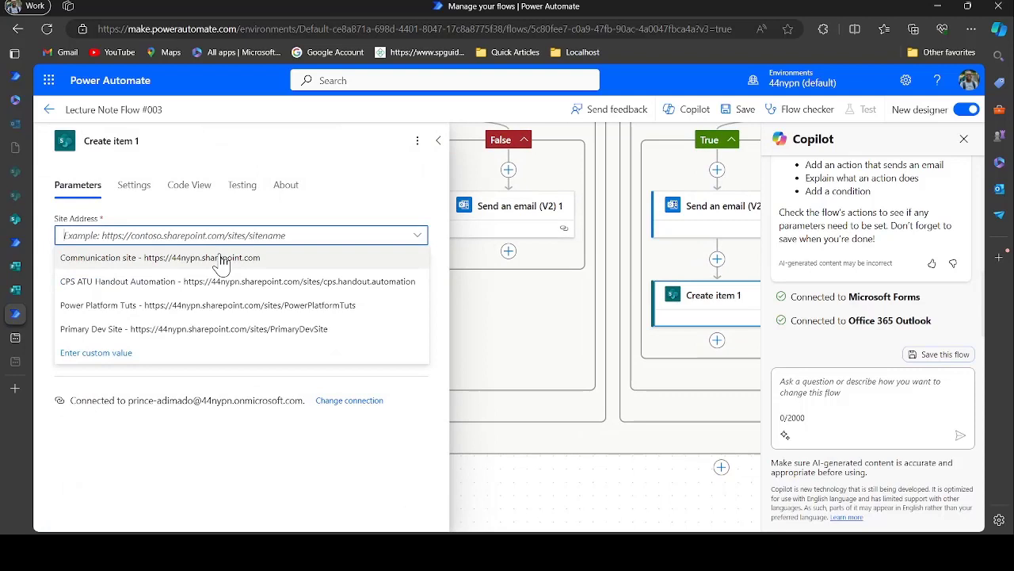
Point Create item at the Primary Dev Site's Handbook Approvals list
left_click(219, 329)
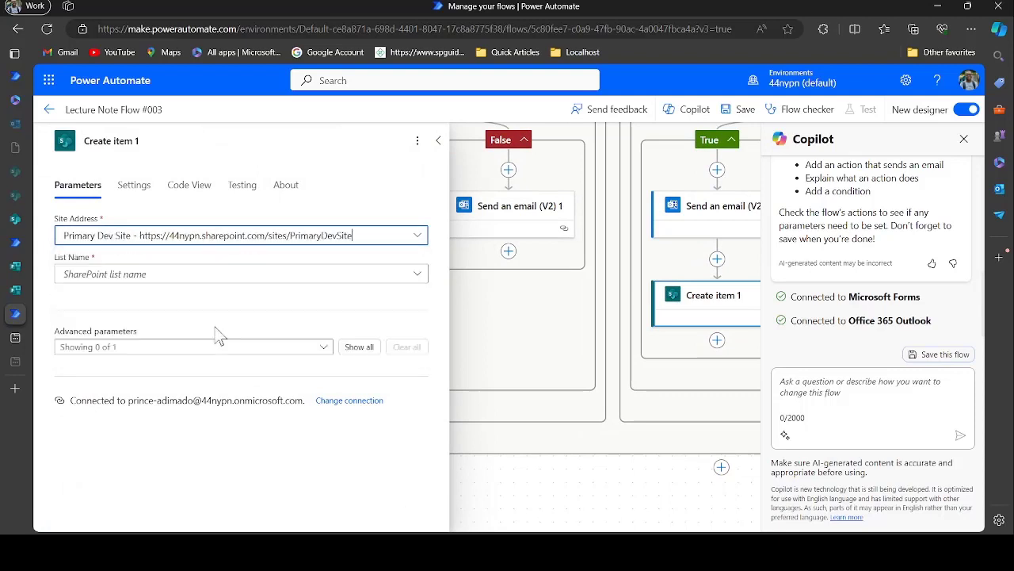
left_click(180, 277)
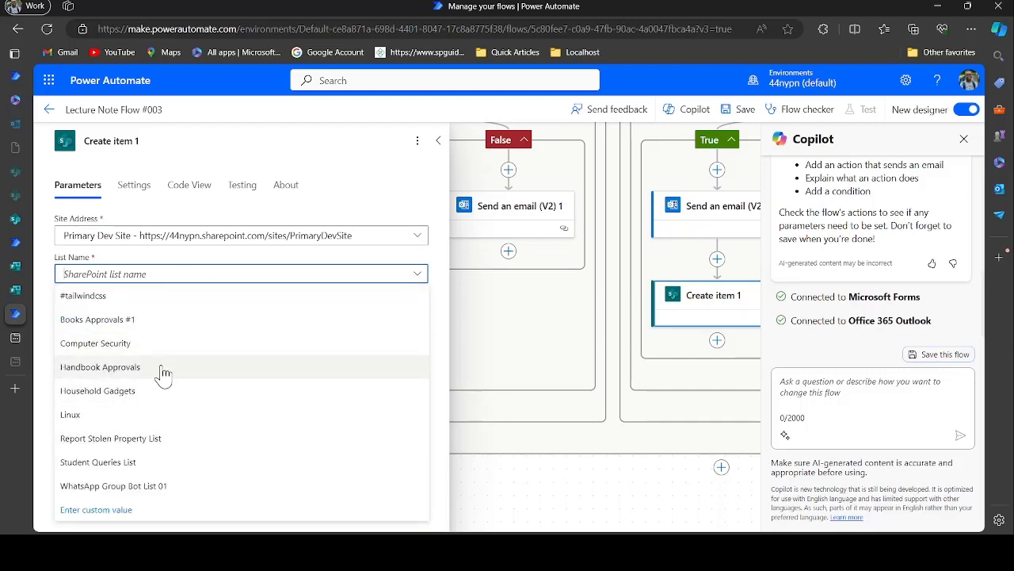
left_click(162, 369)
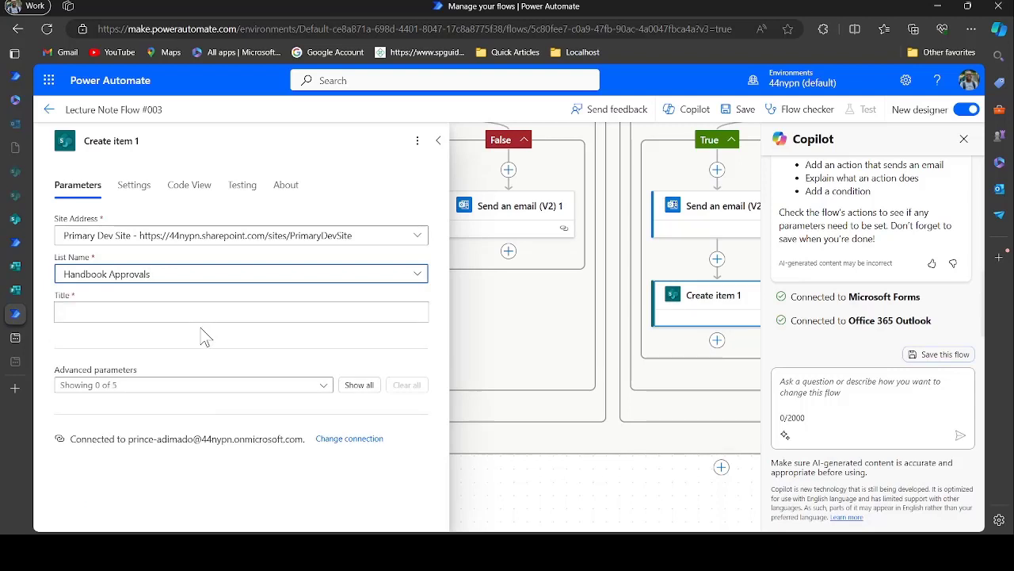
Set the item Title to the form's Response Id followed by Submission time
left_click(226, 311)
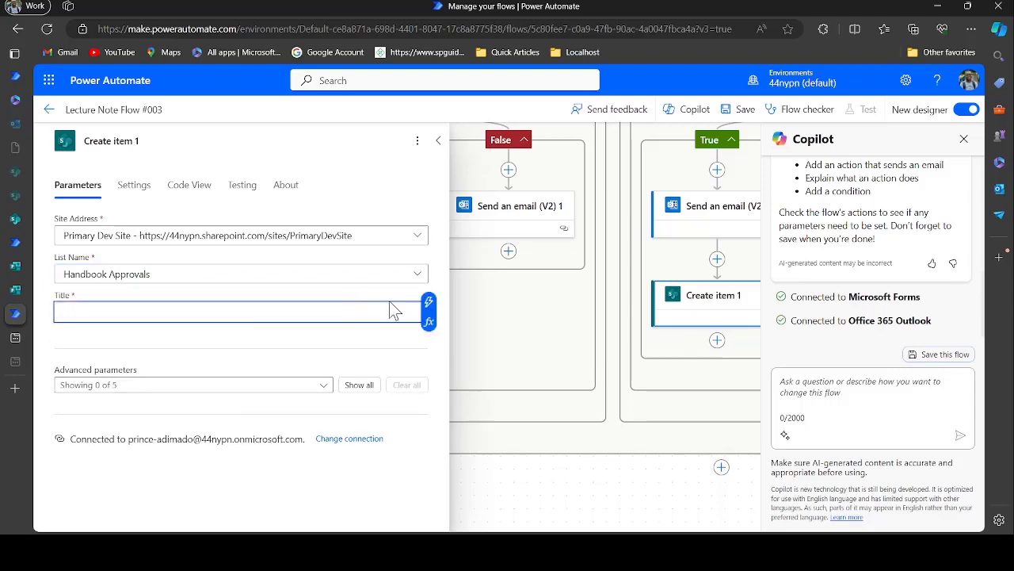
left_click(428, 302)
scroll(493, 491, "down", 2)
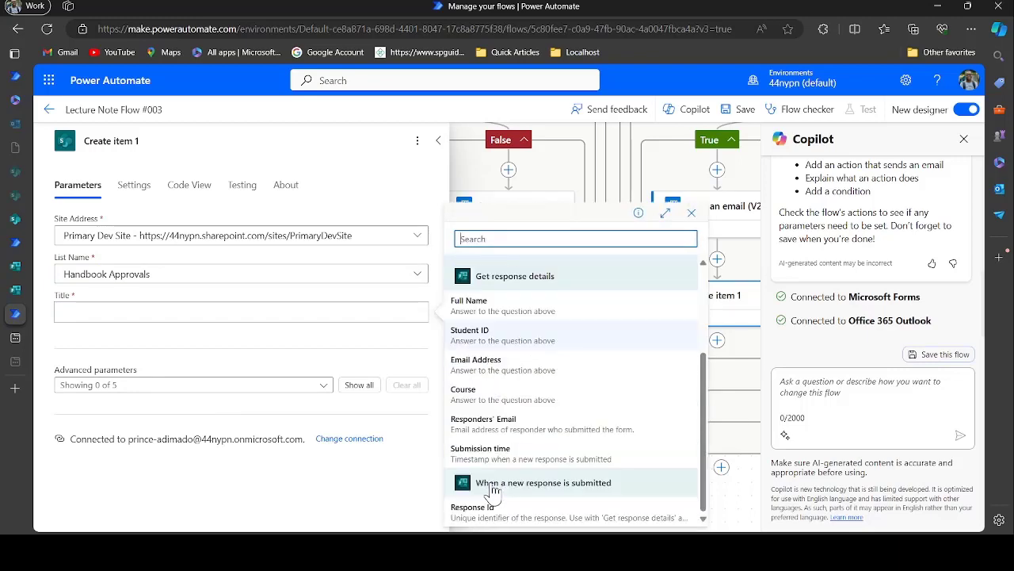
left_click(485, 512)
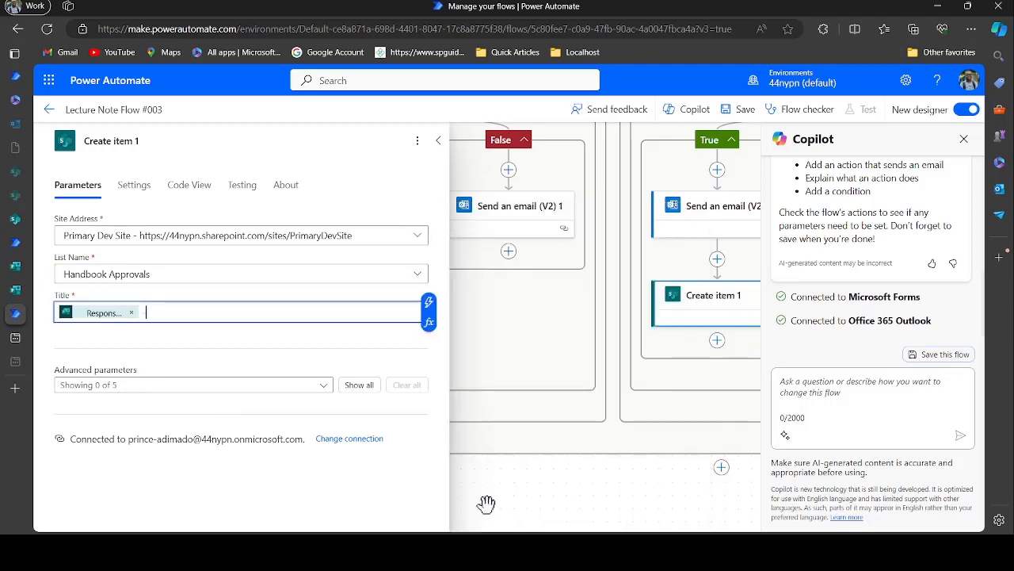
left_click(429, 303)
type("time")
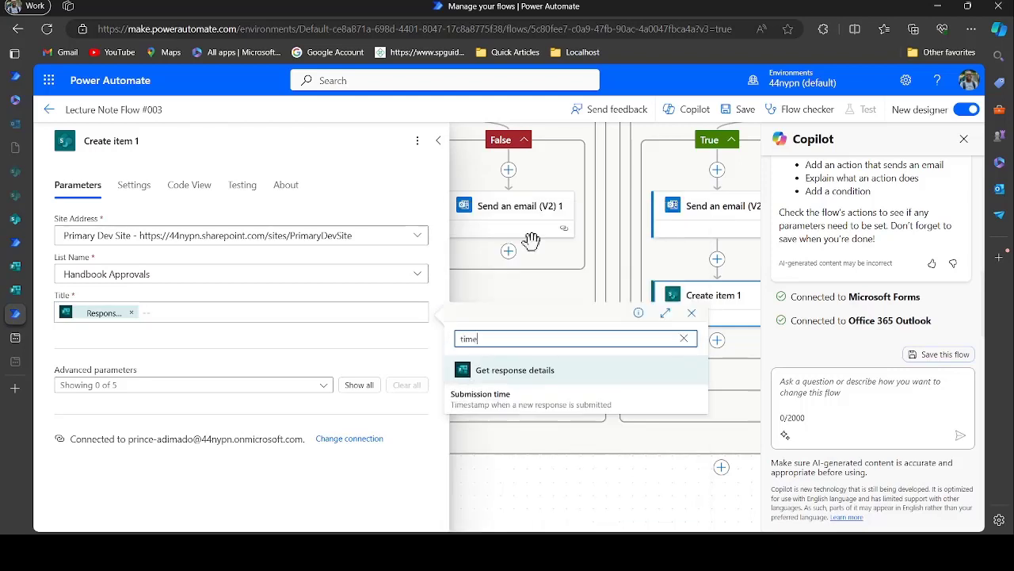
left_click(517, 395)
Show the Full Name, Student ID, Email Address and Status of Payment Value fields
left_click(317, 387)
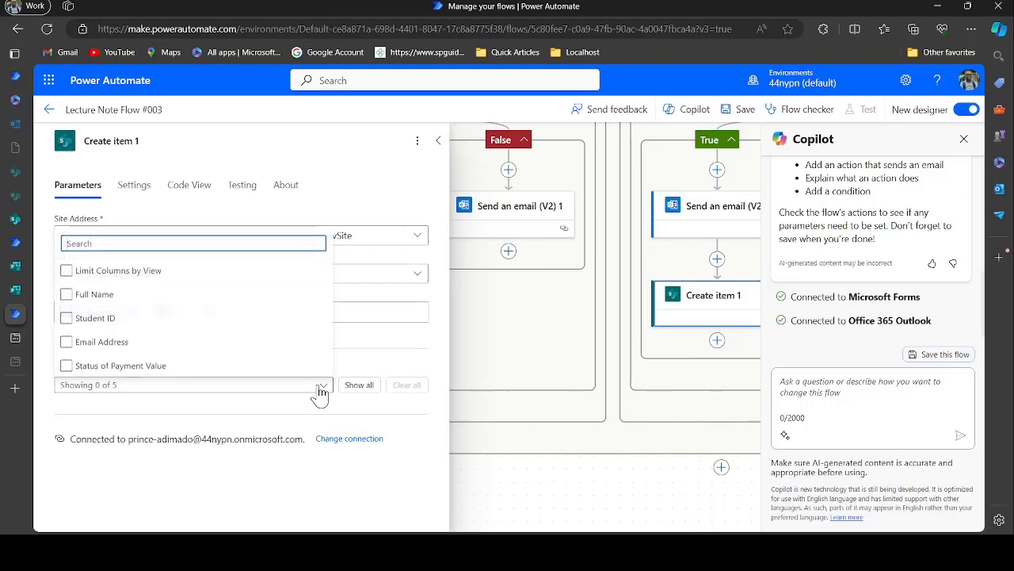
left_click(101, 295)
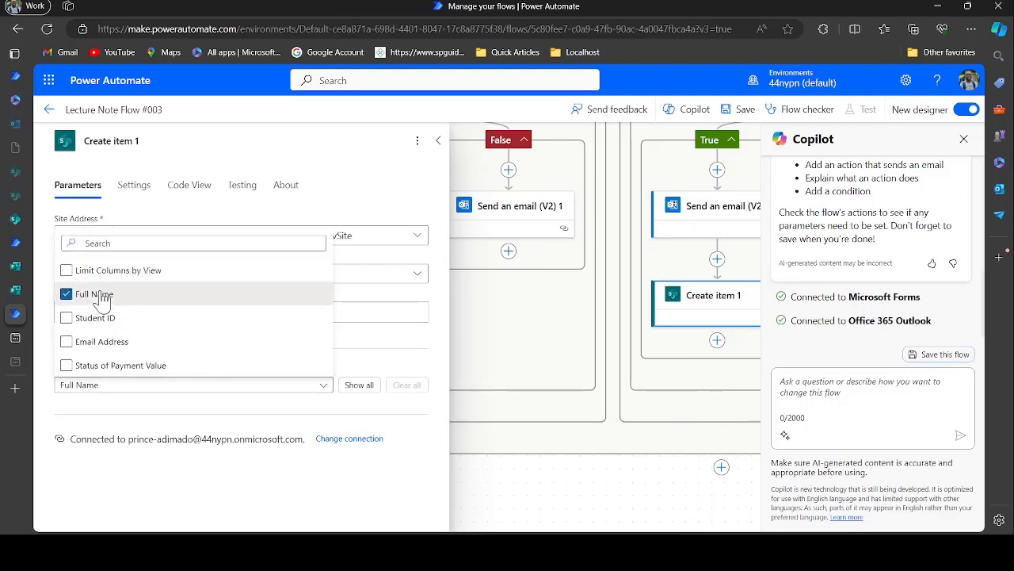
left_click(102, 319)
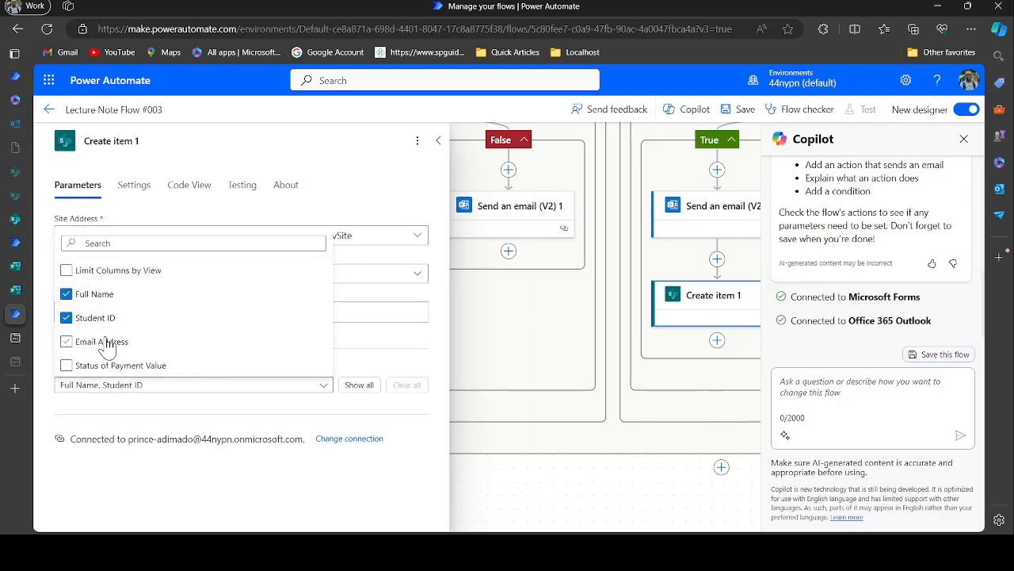
left_click(107, 349)
left_click(125, 365)
left_click(372, 366)
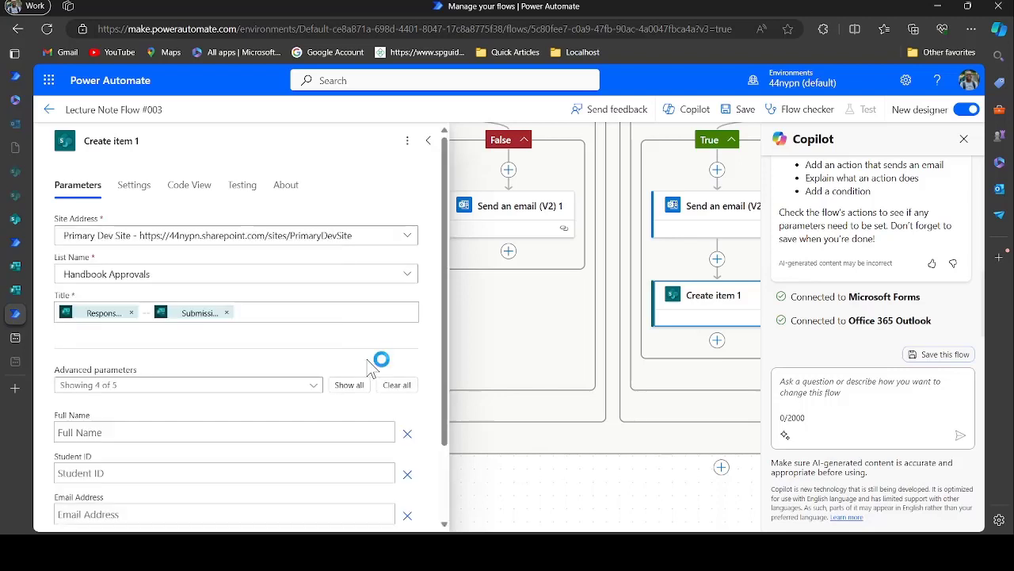
Map the form's Full Name, Student ID and Email Address answers into the matching item fields
scroll(378, 428, "down", 1)
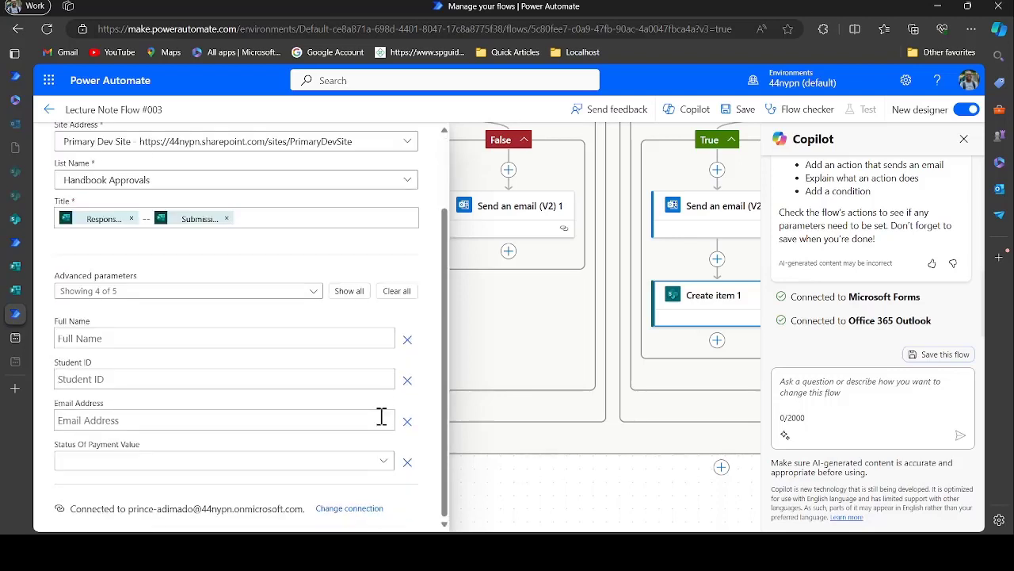
left_click(136, 341)
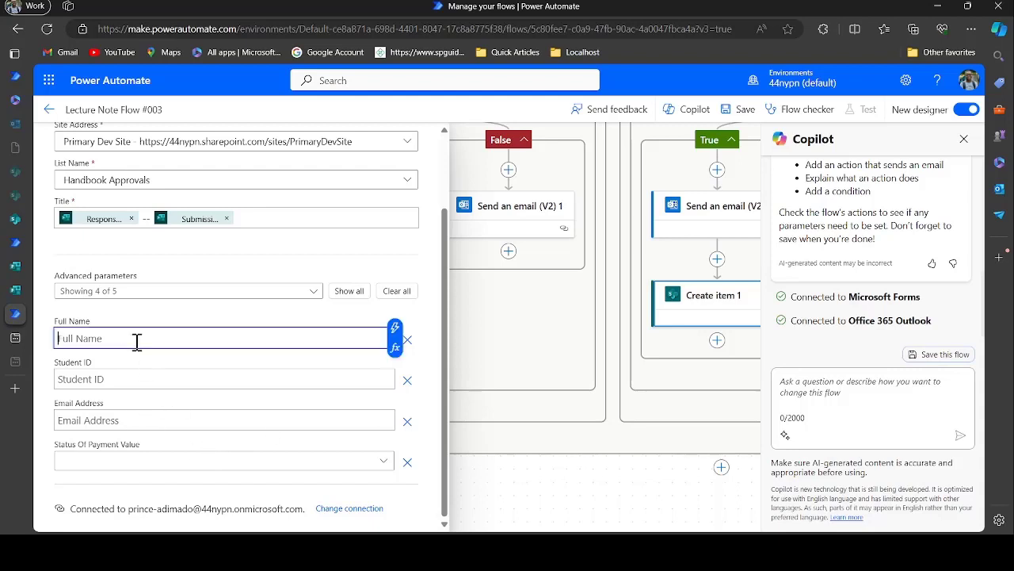
left_click(394, 327)
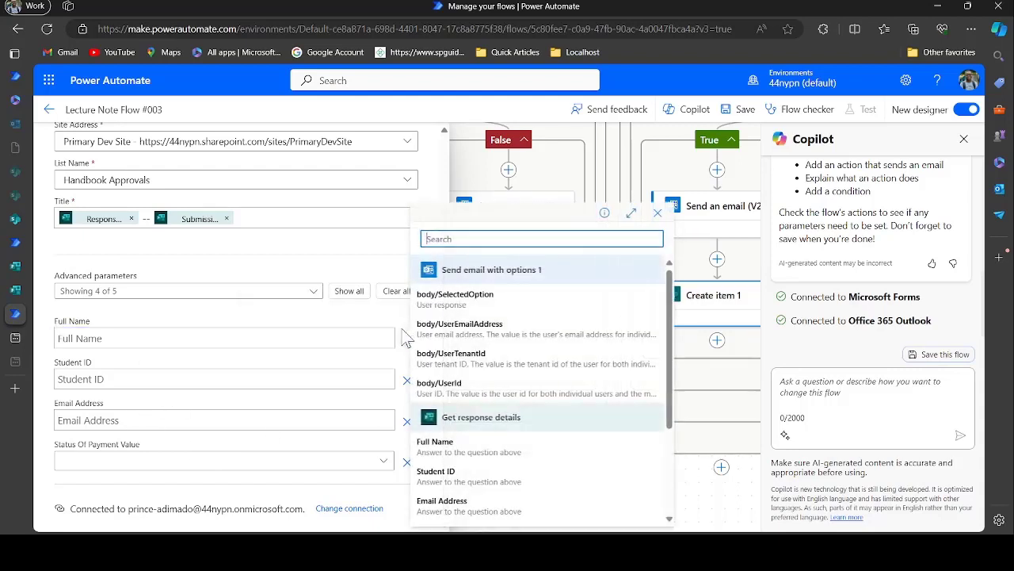
left_click(529, 459)
left_click(351, 378)
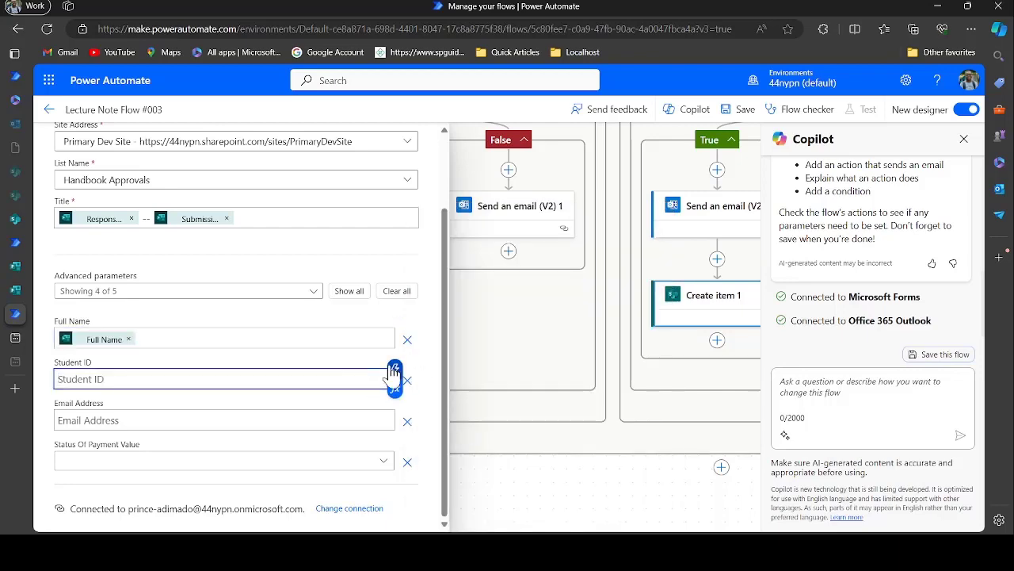
left_click(394, 370)
scroll(477, 468, "down", 2)
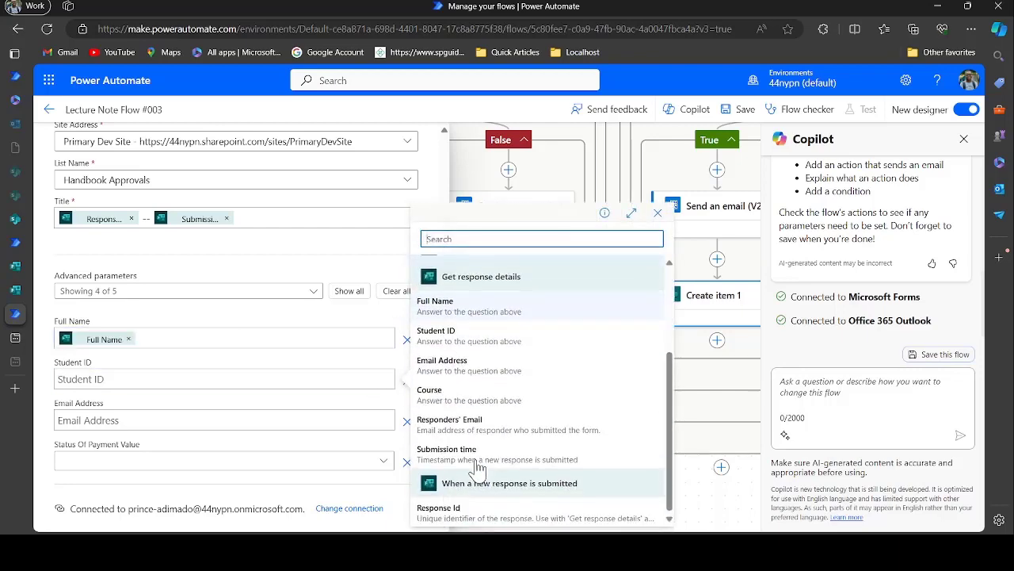
left_click(458, 333)
left_click(346, 419)
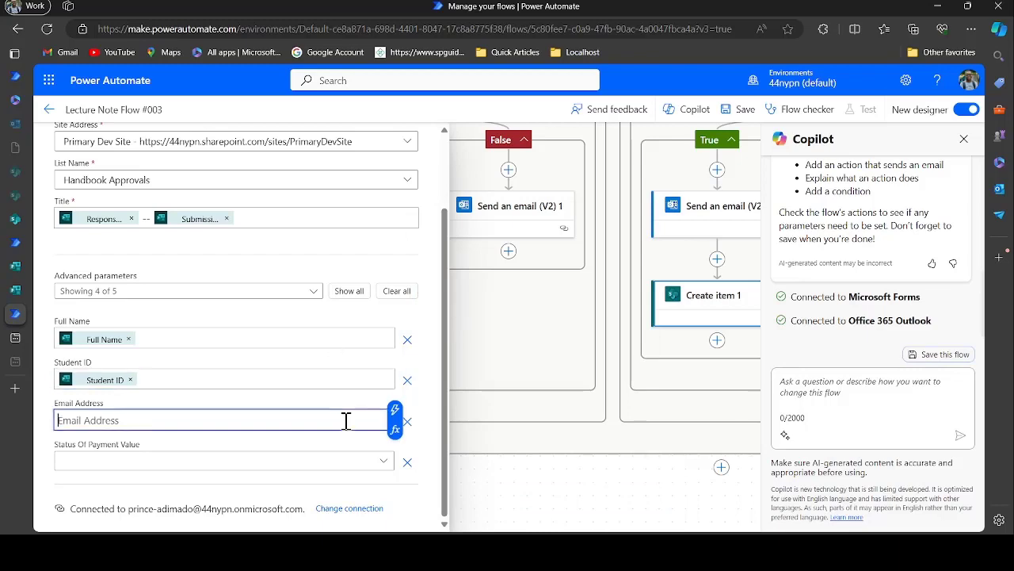
left_click(394, 412)
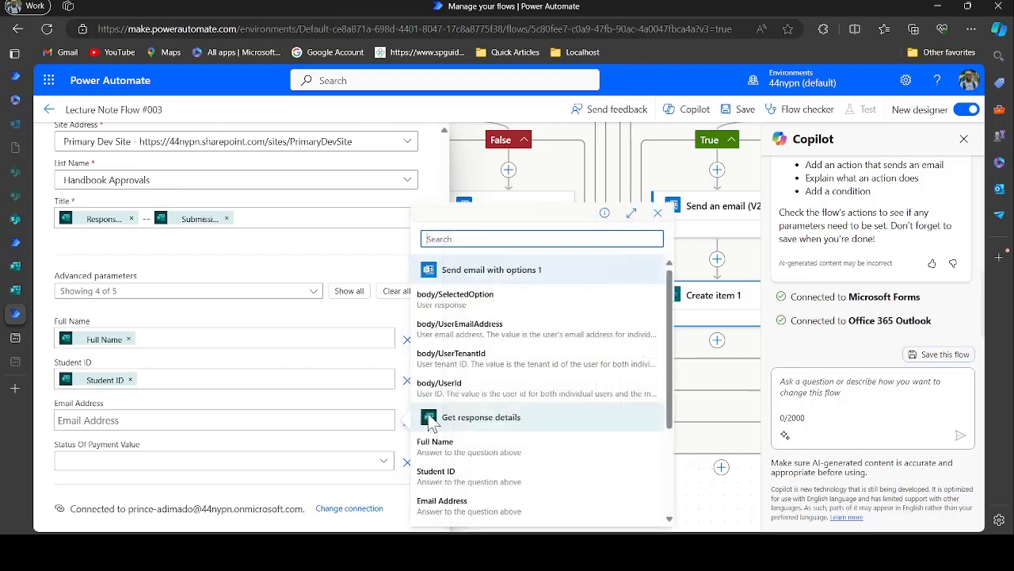
scroll(476, 436, "down", 3)
left_click(455, 366)
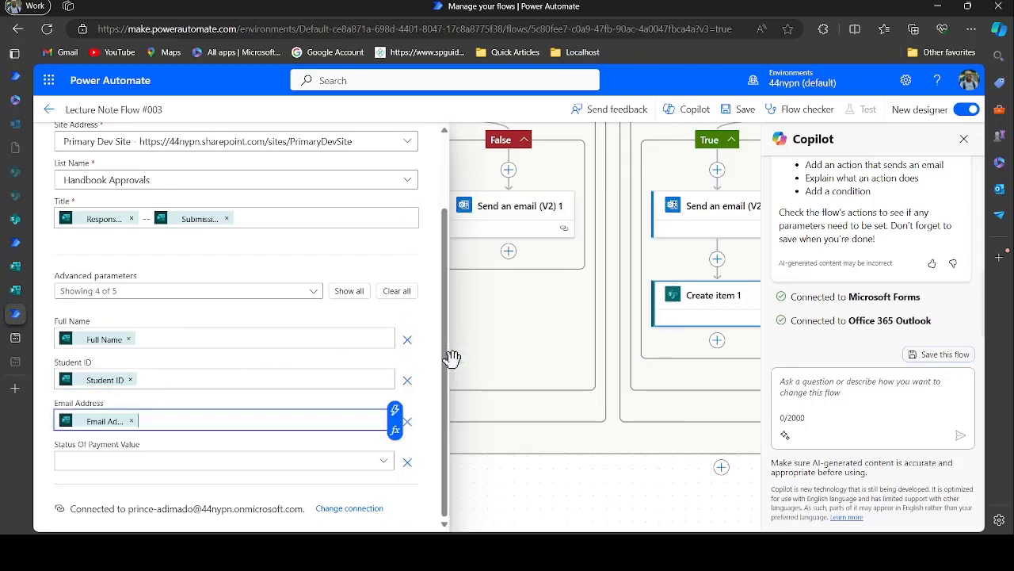
Set Status Of Payment Value to Paid and collapse the Create item panel
left_click(295, 469)
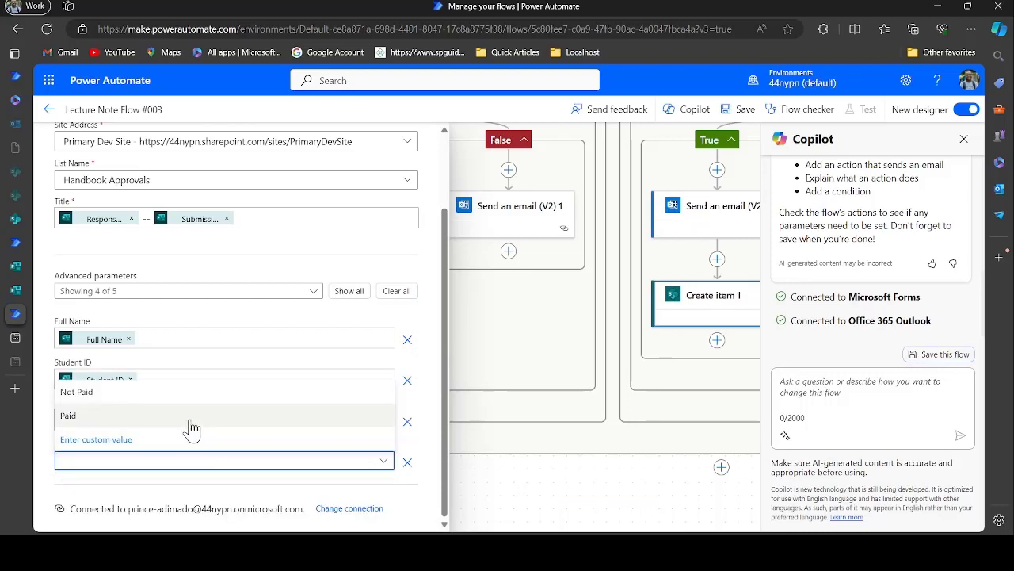
left_click(185, 420)
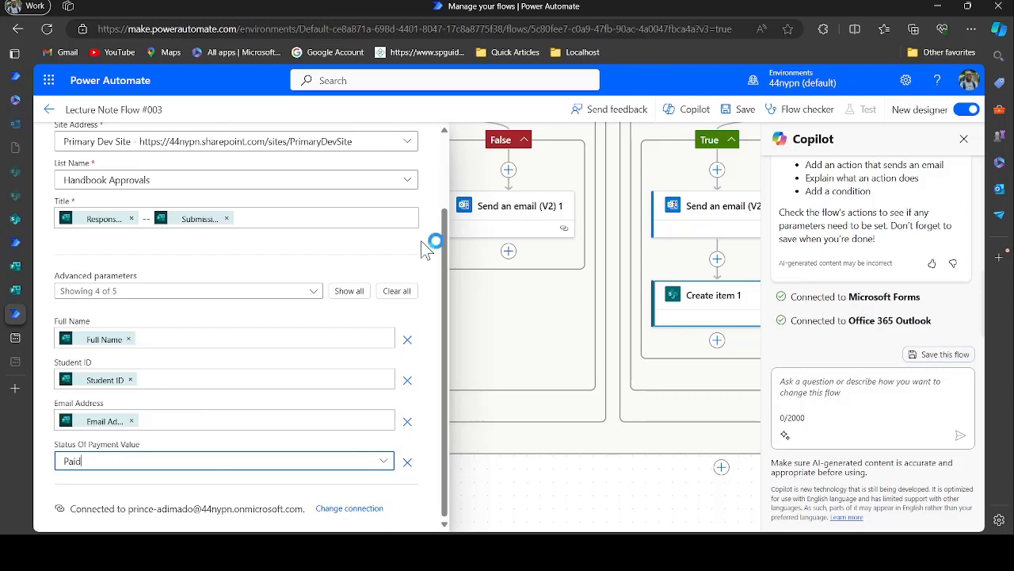
scroll(420, 240, "up", 5)
left_click(433, 141)
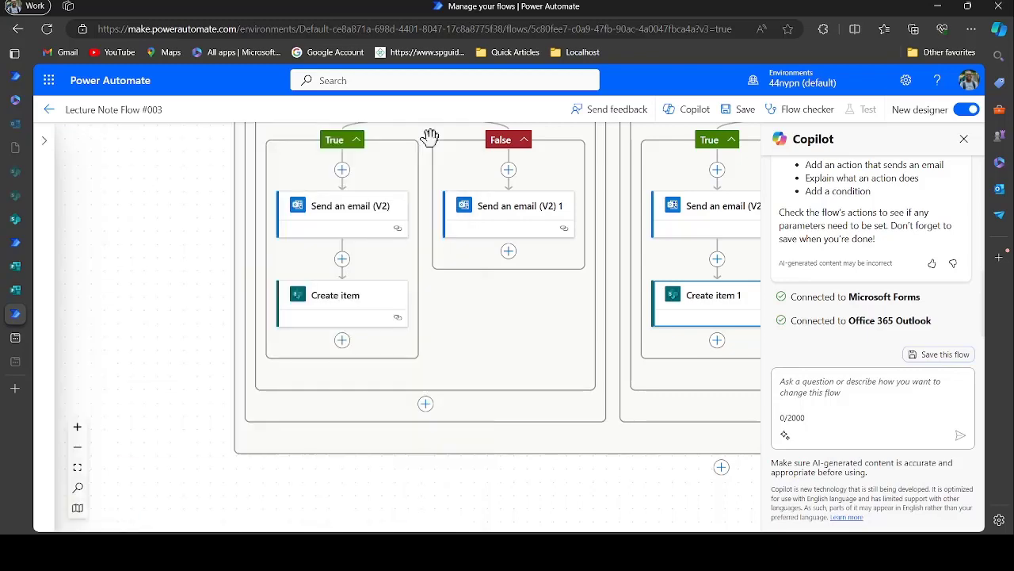
Copy the rejection message and subject from Send an email (V2) 1
left_click_drag(592, 340, 257, 352)
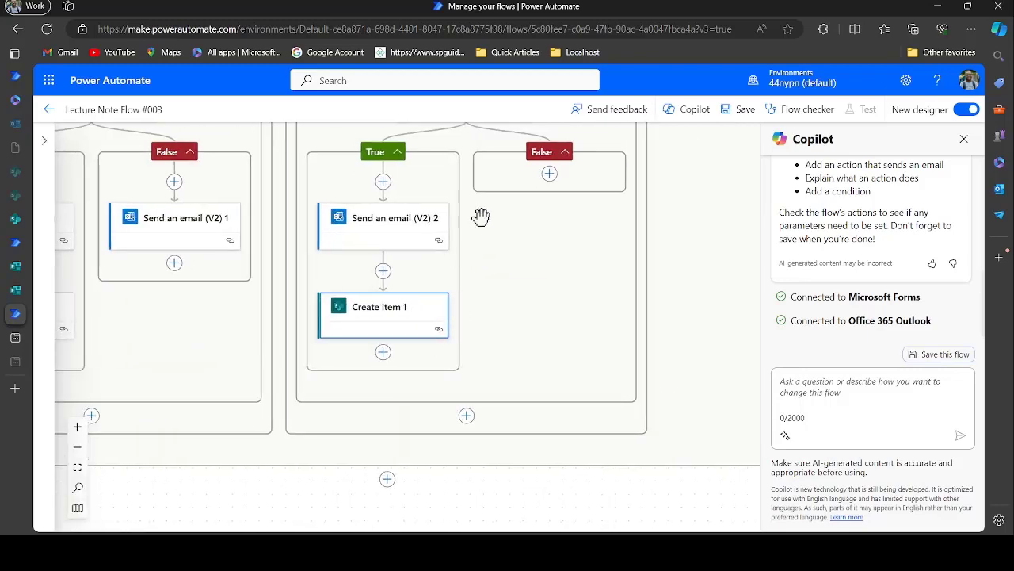
left_click(180, 227)
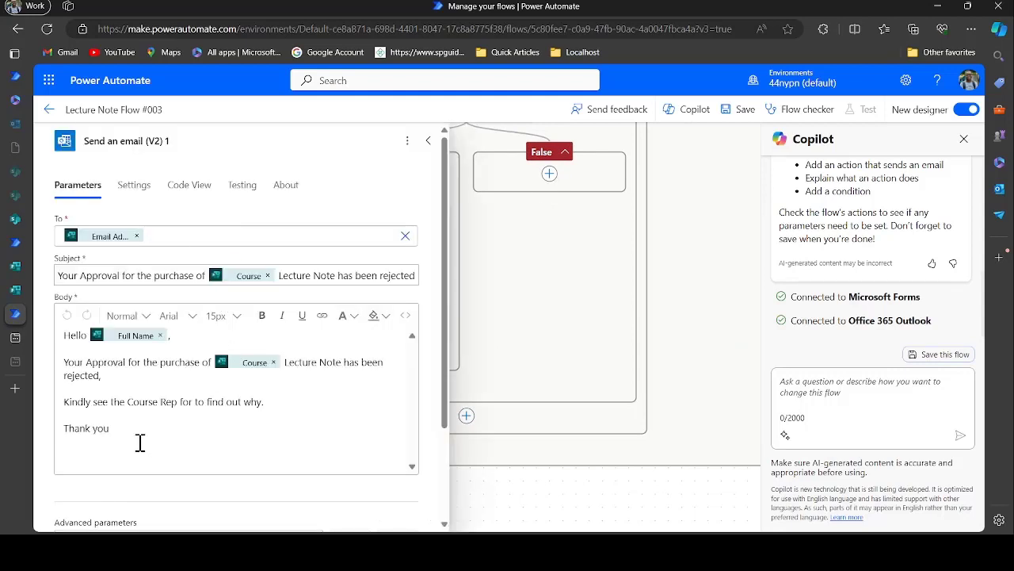
left_click_drag(139, 442, 54, 342)
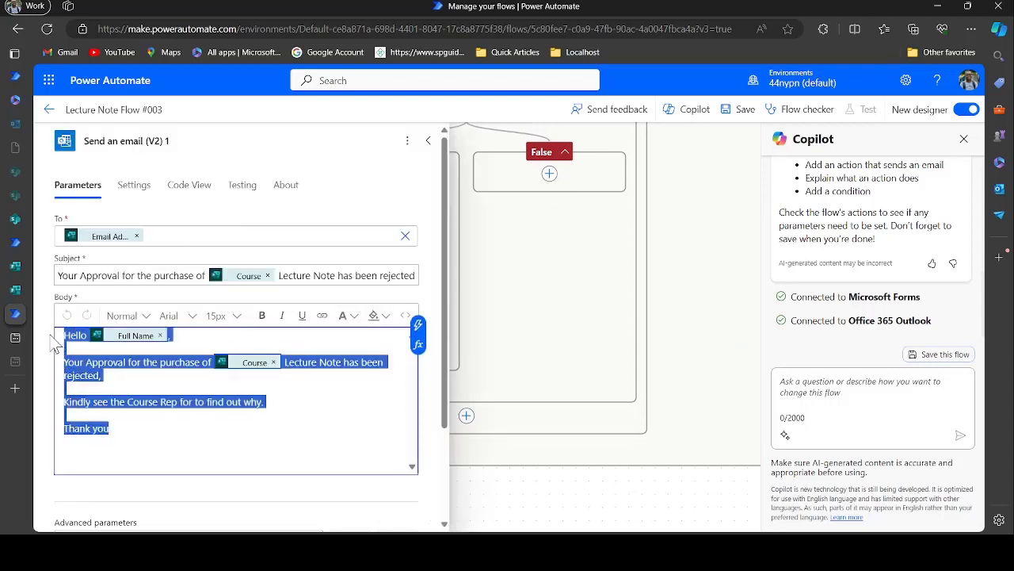
left_click(242, 446)
left_click(347, 271)
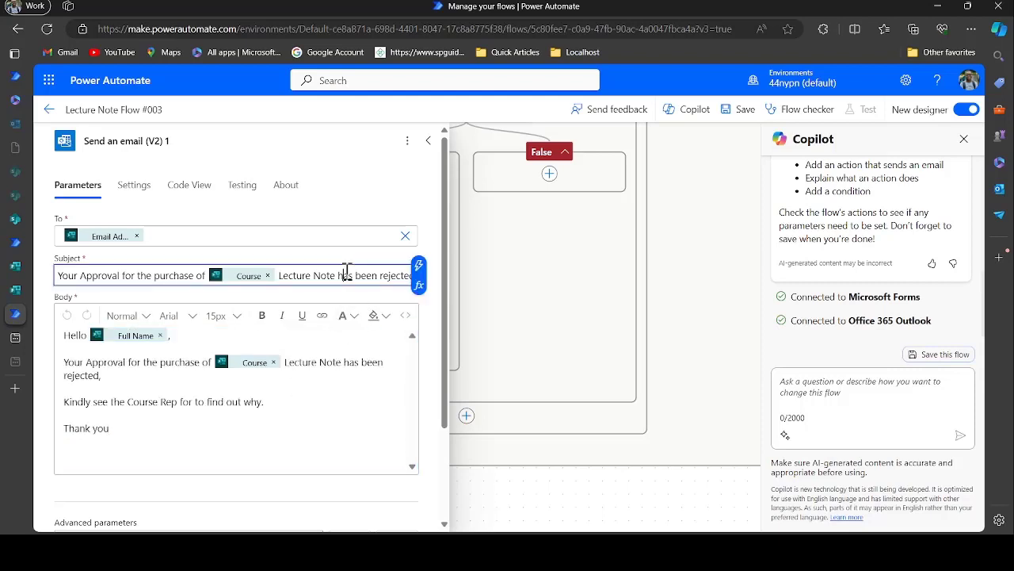
key("ctrl+a")
key("ctrl+c")
scroll(551, 289, "up", 1)
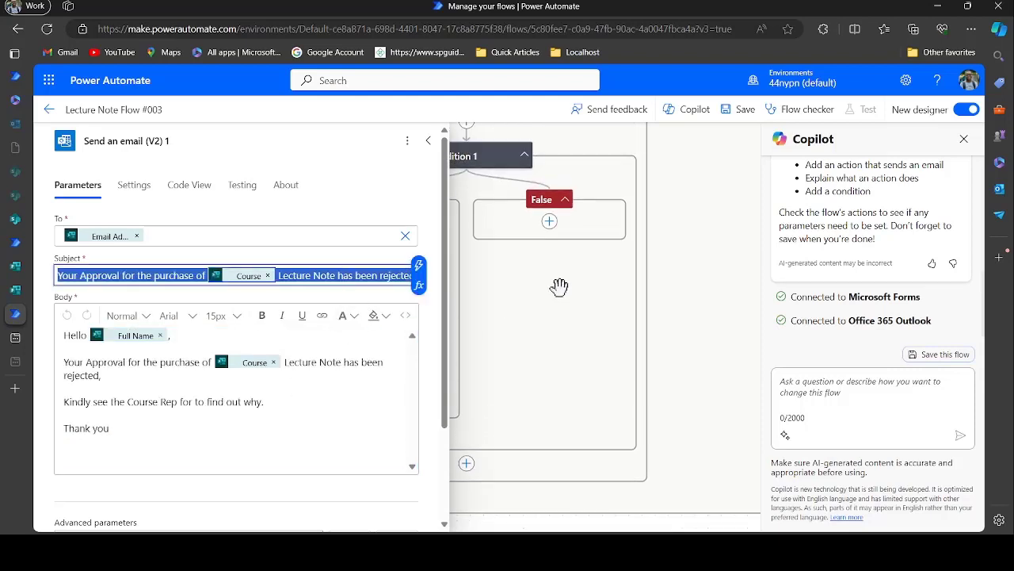
Add an Office 365 Outlook Send an email (V2) action to Condition 1's False branch
left_click(550, 223)
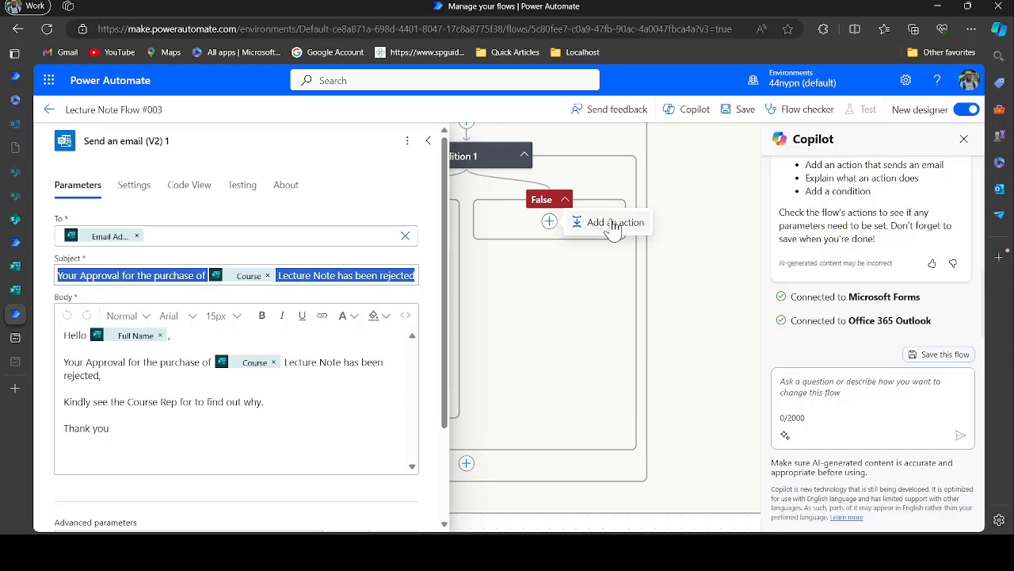
left_click(590, 225)
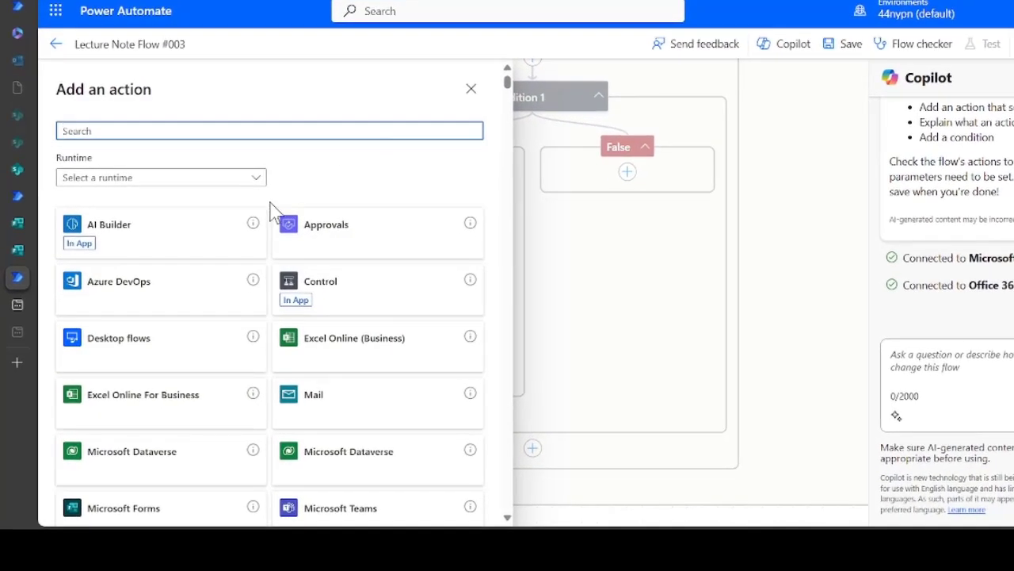
type("o")
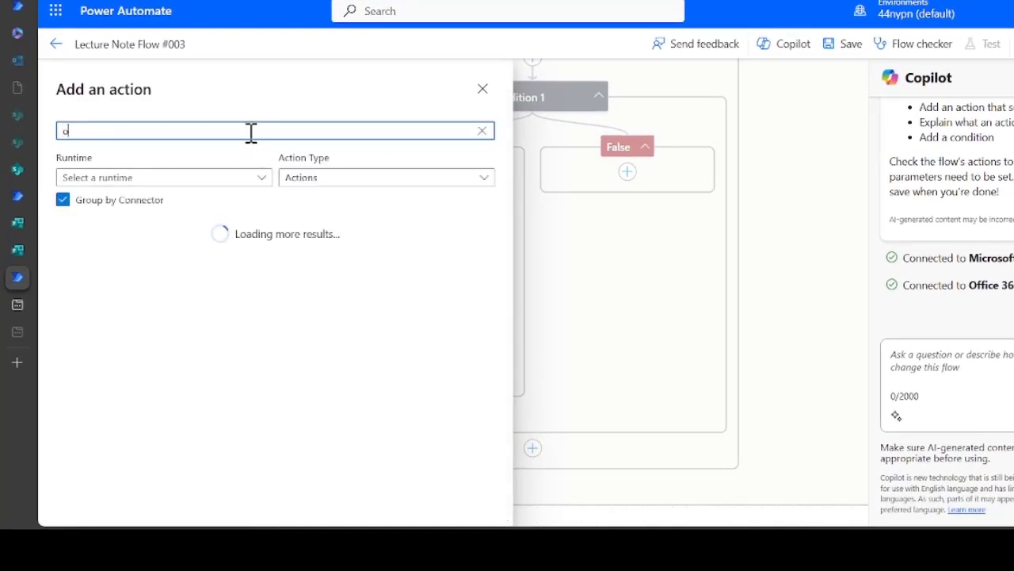
type("utlook")
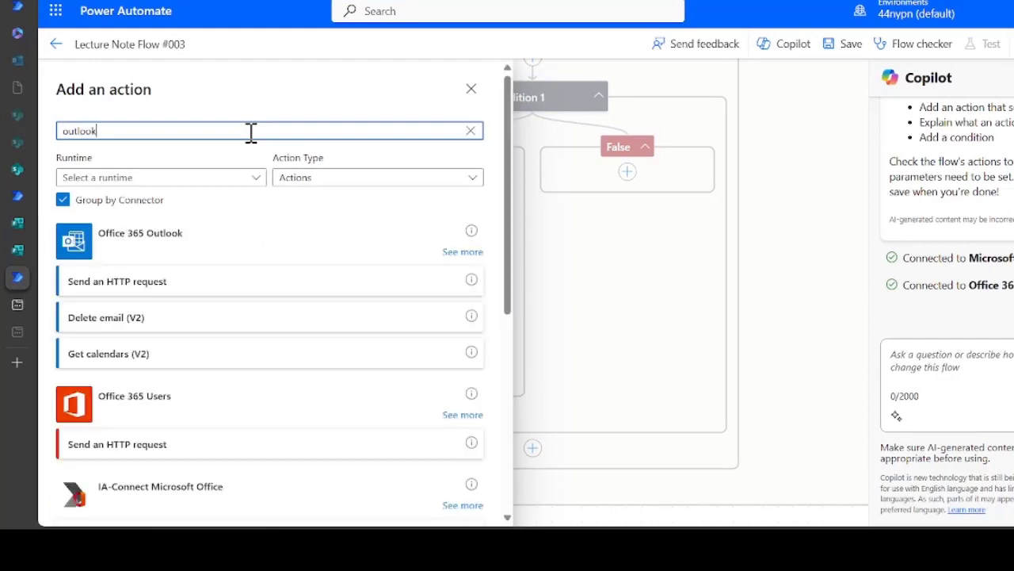
left_click(461, 252)
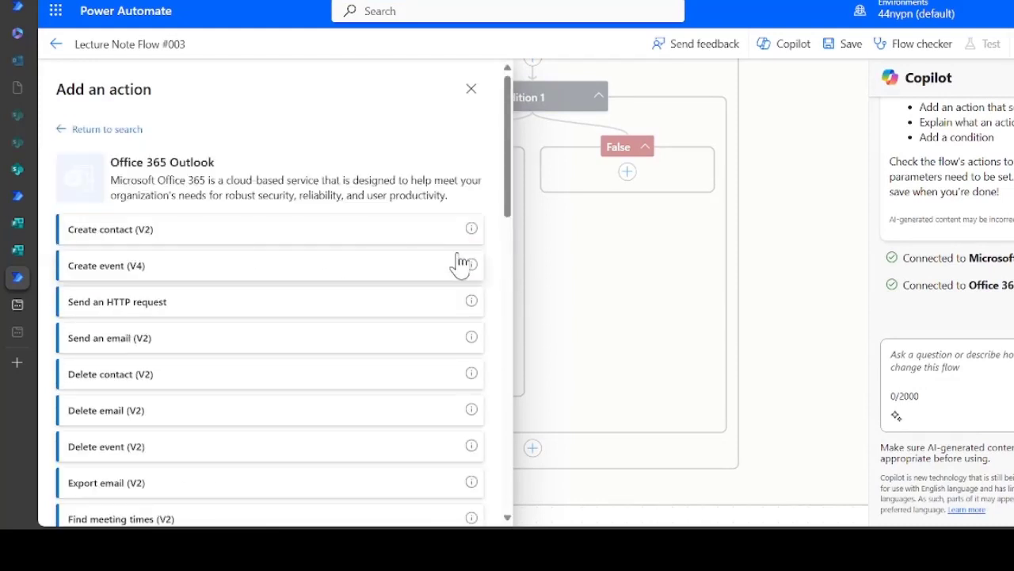
scroll(317, 351, "down", 3)
scroll(317, 351, "up", 1)
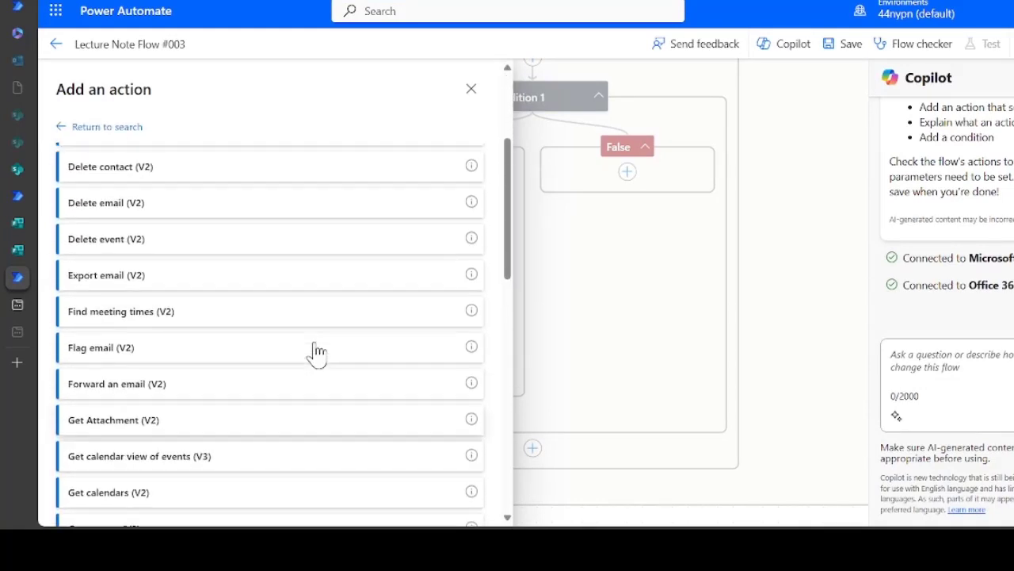
scroll(243, 265, "up", 1)
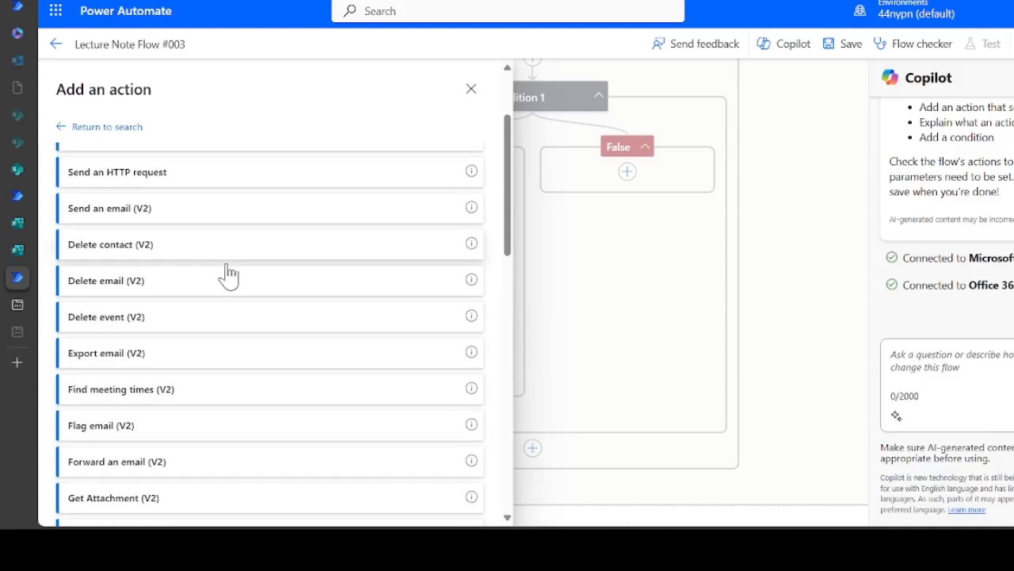
left_click(202, 209)
Address the new email to the form's Email Address answer
left_click(256, 190)
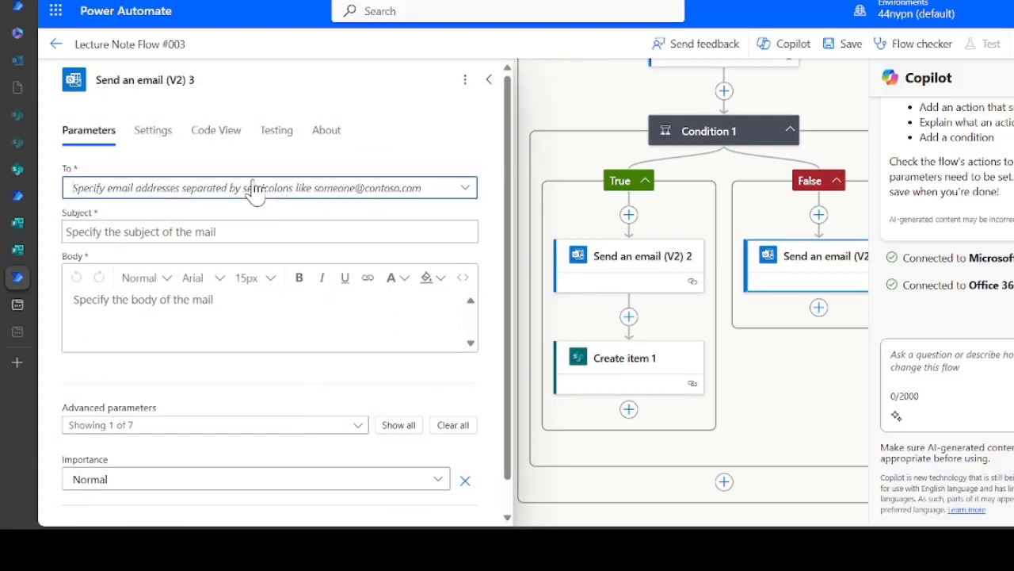
left_click(230, 214)
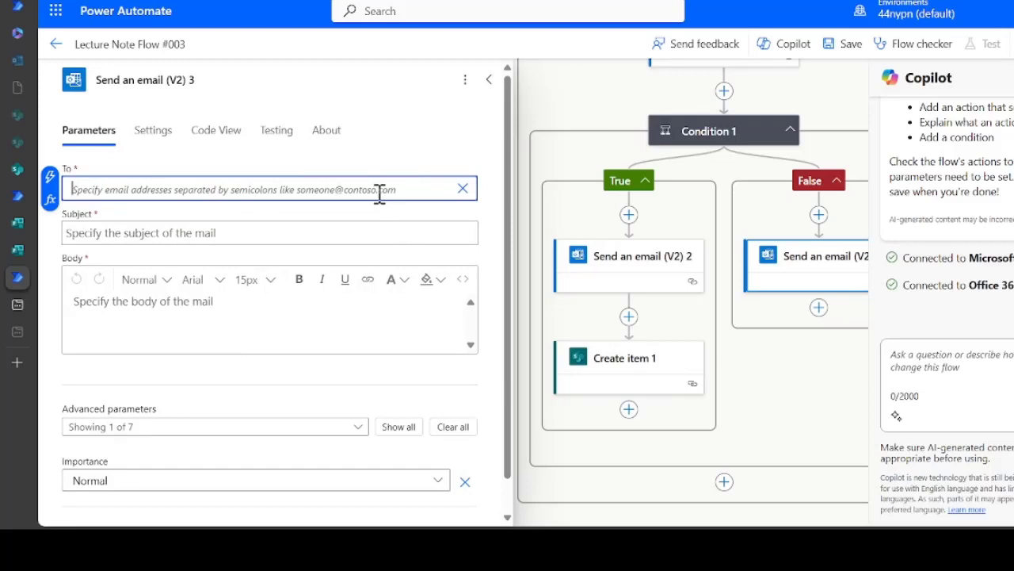
left_click(49, 176)
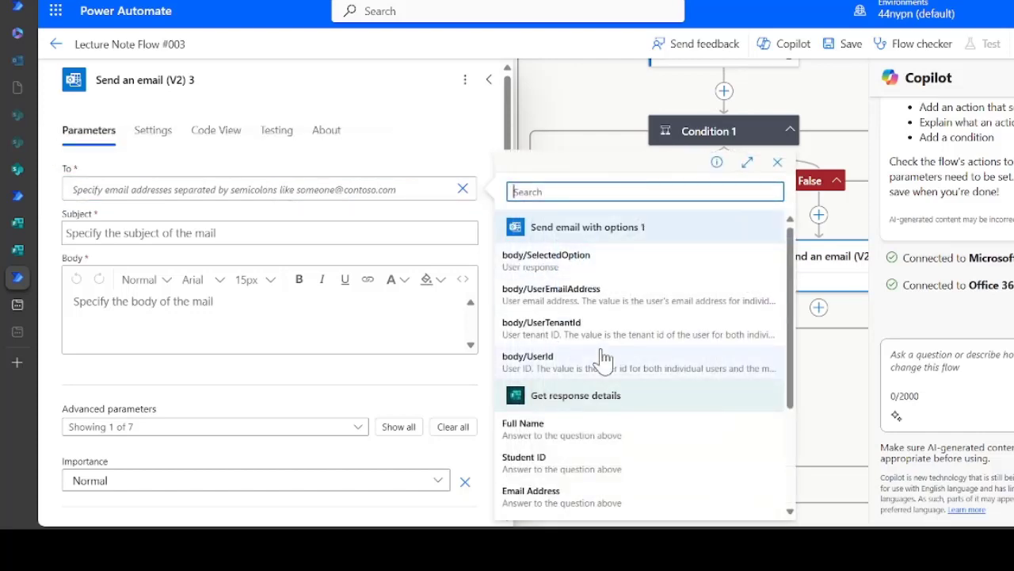
scroll(626, 416, "down", 2)
scroll(623, 417, "up", 1)
scroll(624, 420, "down", 1)
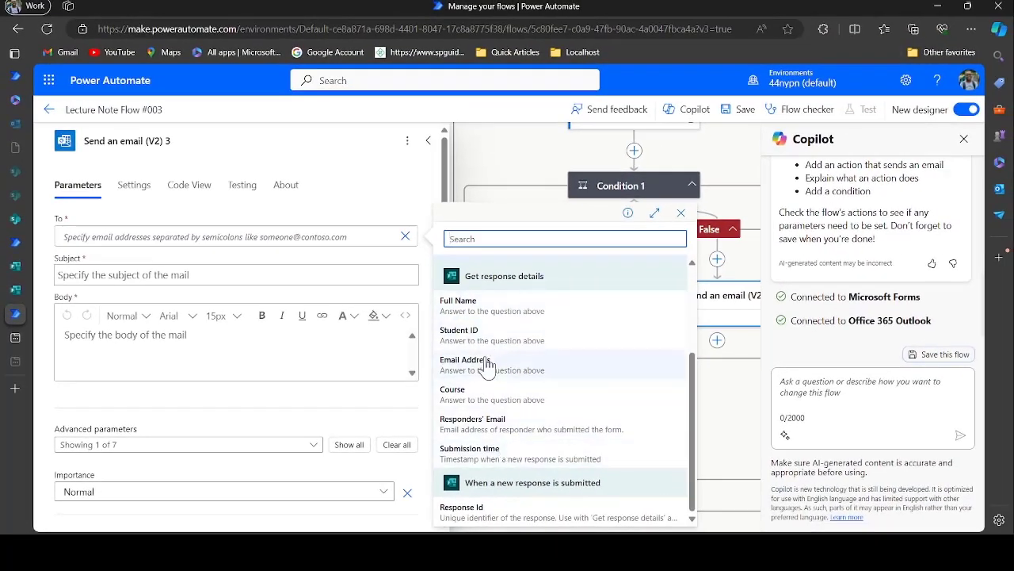
left_click(466, 360)
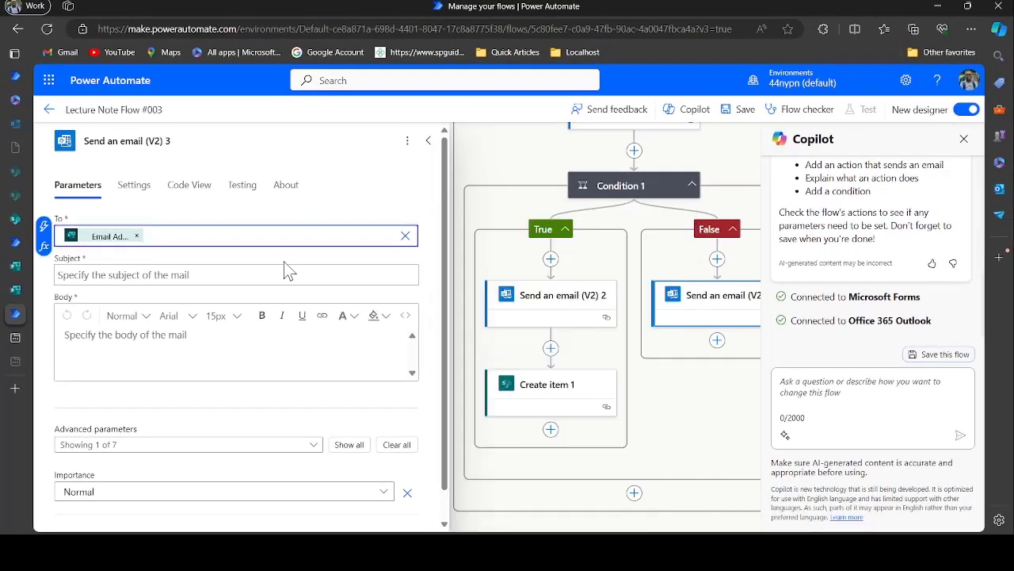
Paste the copied rejection subject and message into Subject and Body
left_click(181, 273)
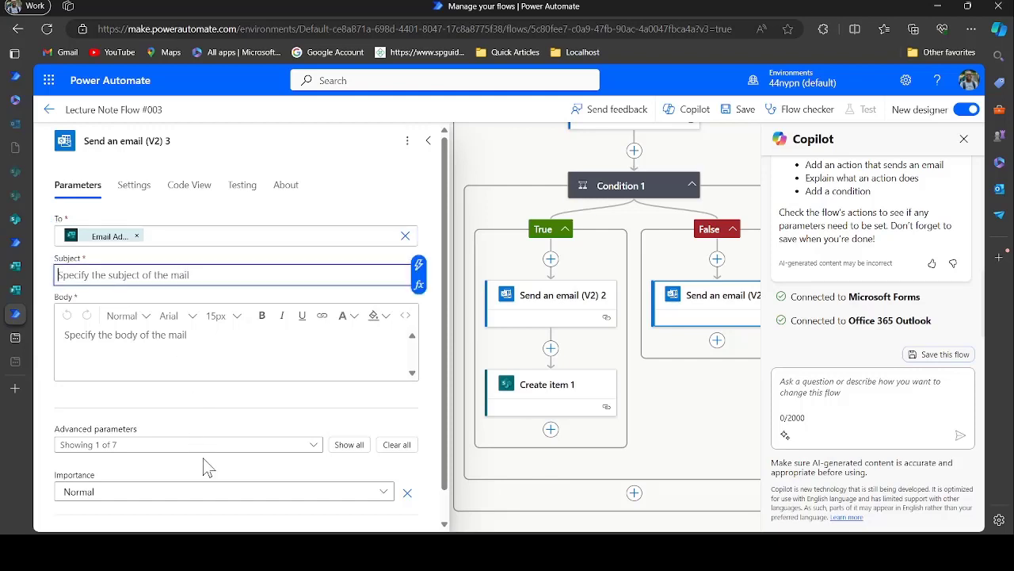
key("ctrl+v")
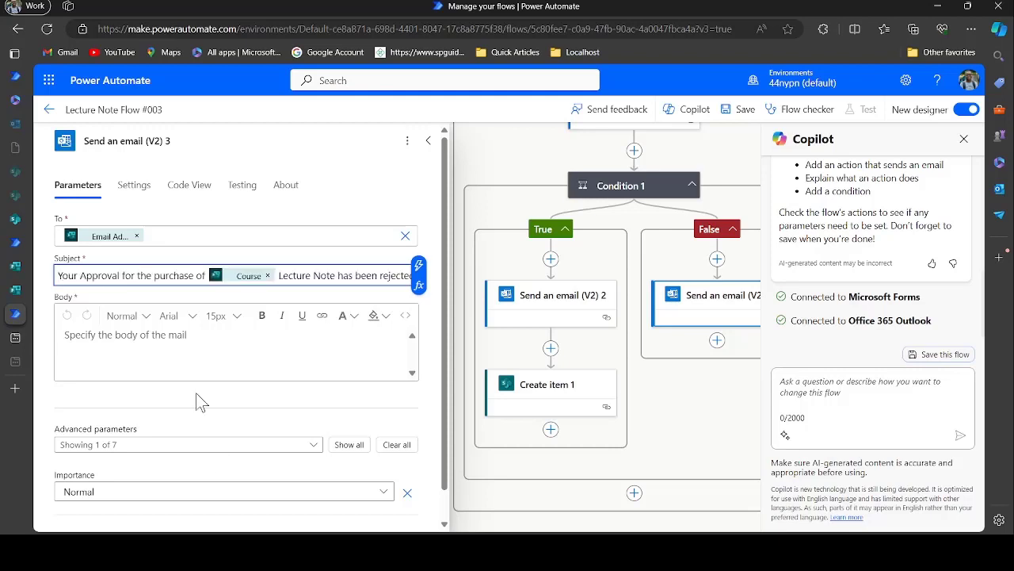
left_click(185, 337)
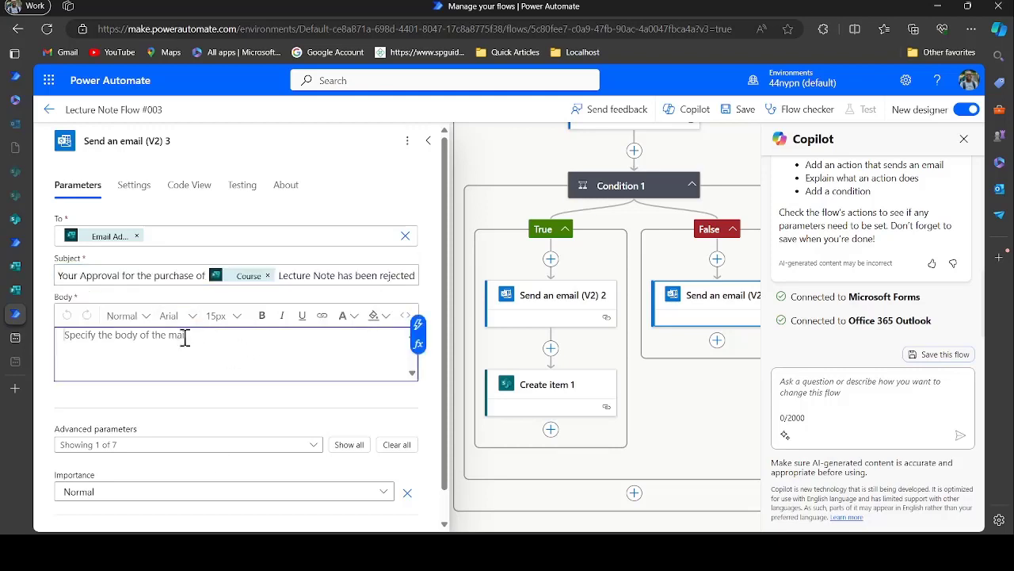
type("Hello Full Name ,  Your Approval for the purchase of Course Lecture Note has been rejected,  Kindly see the Course Rep for to find out why.  Thank you")
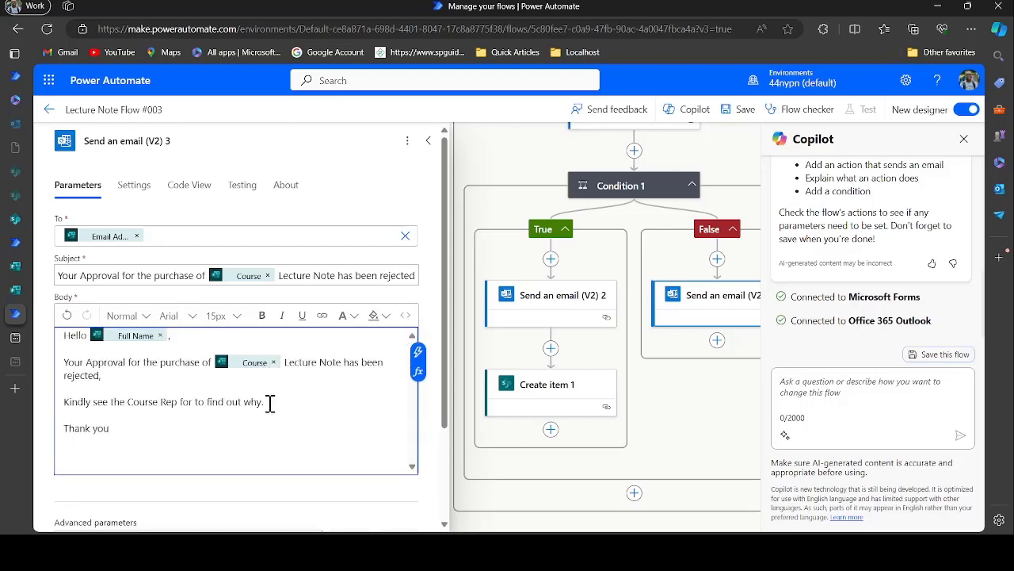
scroll(269, 403, "down", 2)
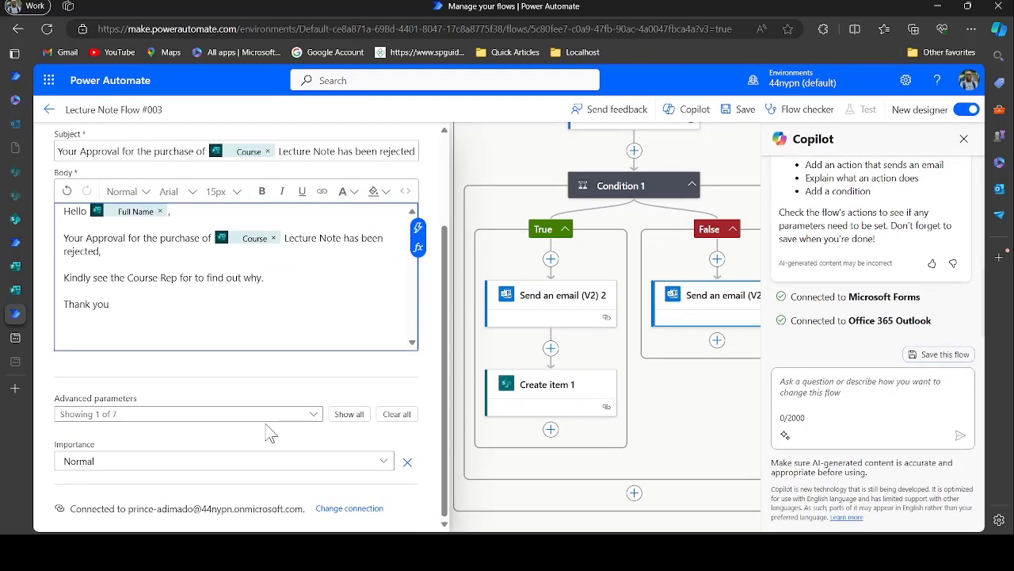
scroll(269, 428, "up", 2)
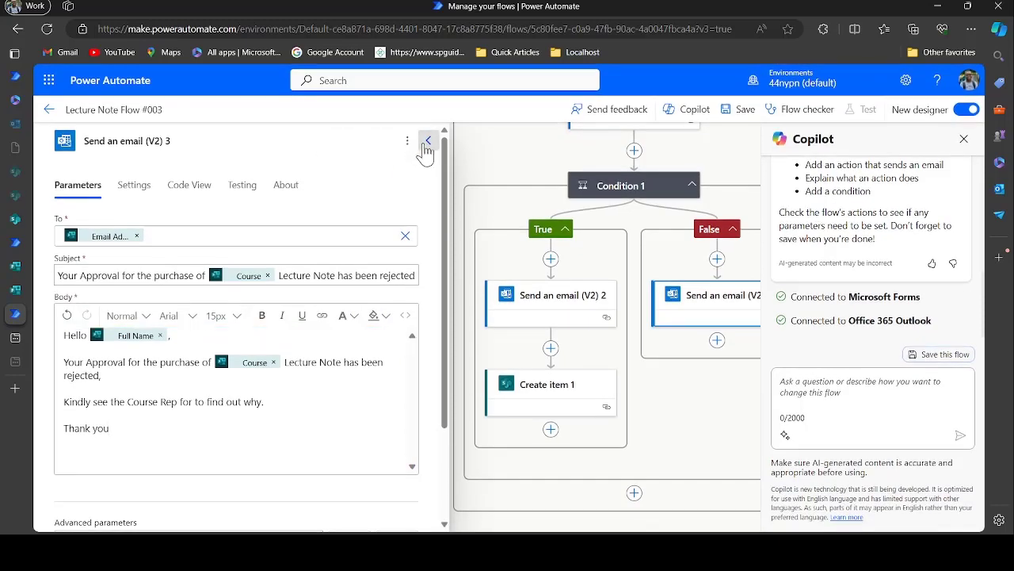
left_click(427, 141)
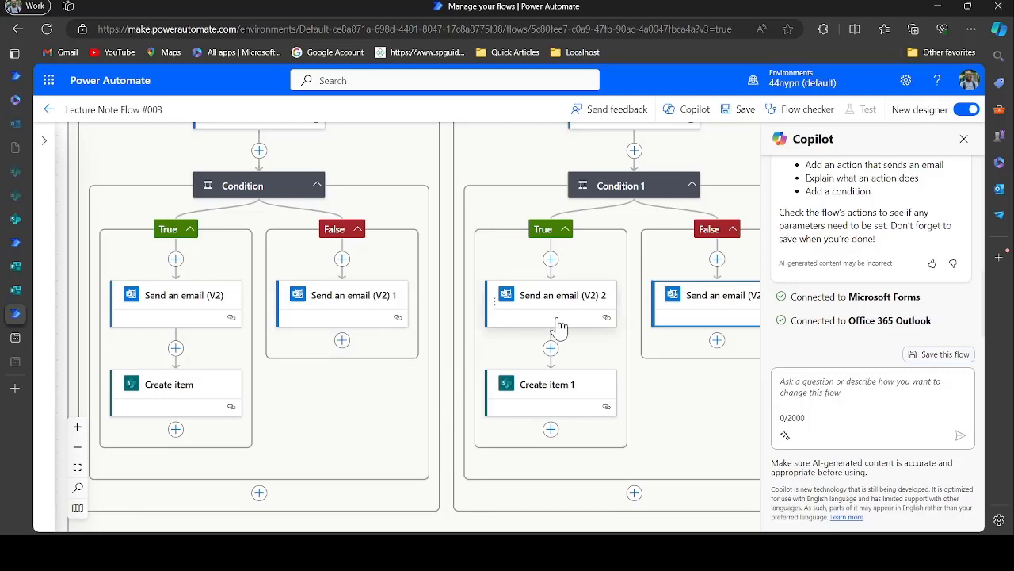
Review the finished flow in fit view and save Lecture Note Flow #003
left_click(709, 305)
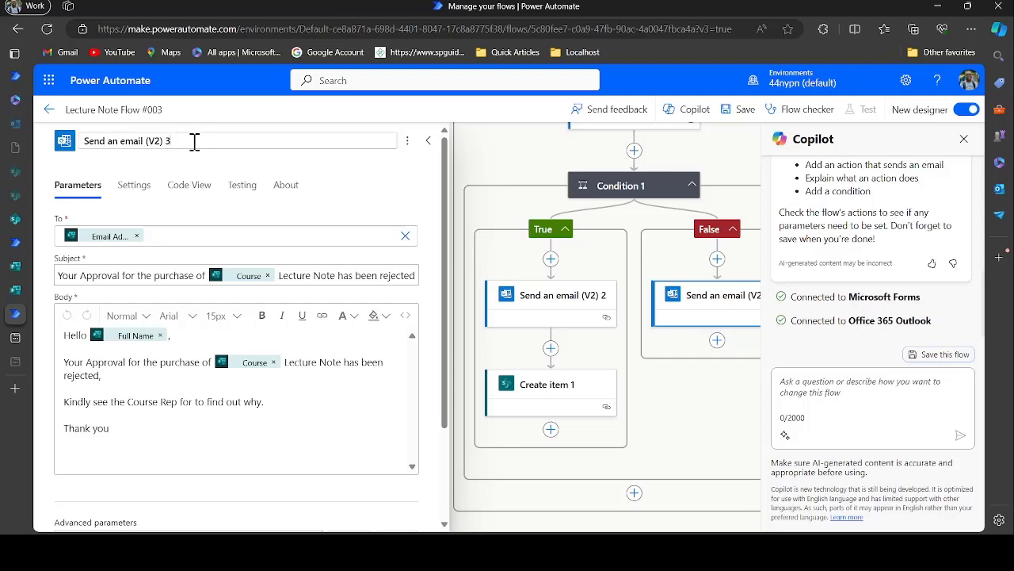
left_click(429, 140)
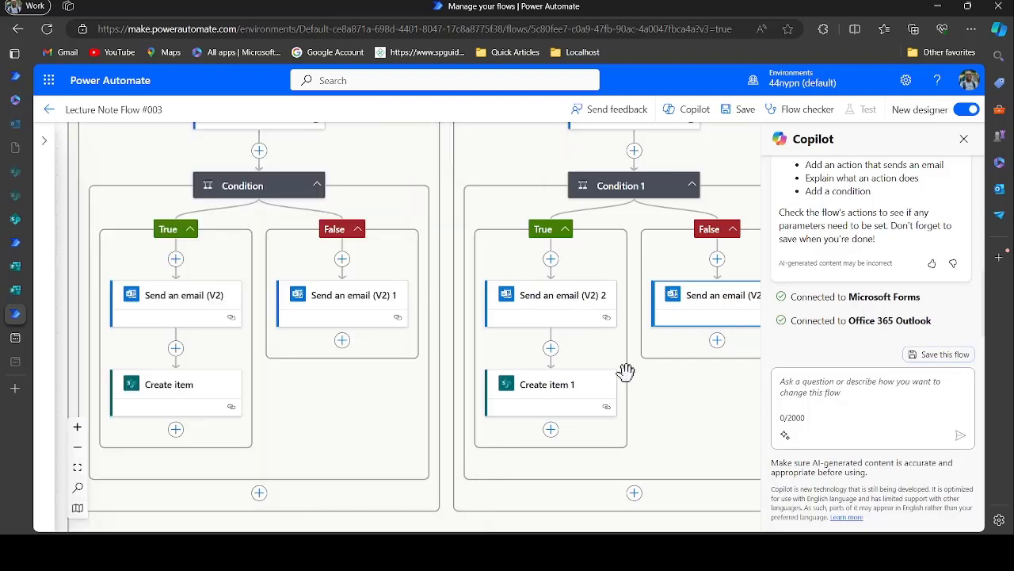
scroll(626, 368, "right", 2)
scroll(626, 369, "up", 3)
scroll(626, 368, "left", 3)
scroll(626, 369, "up", 6)
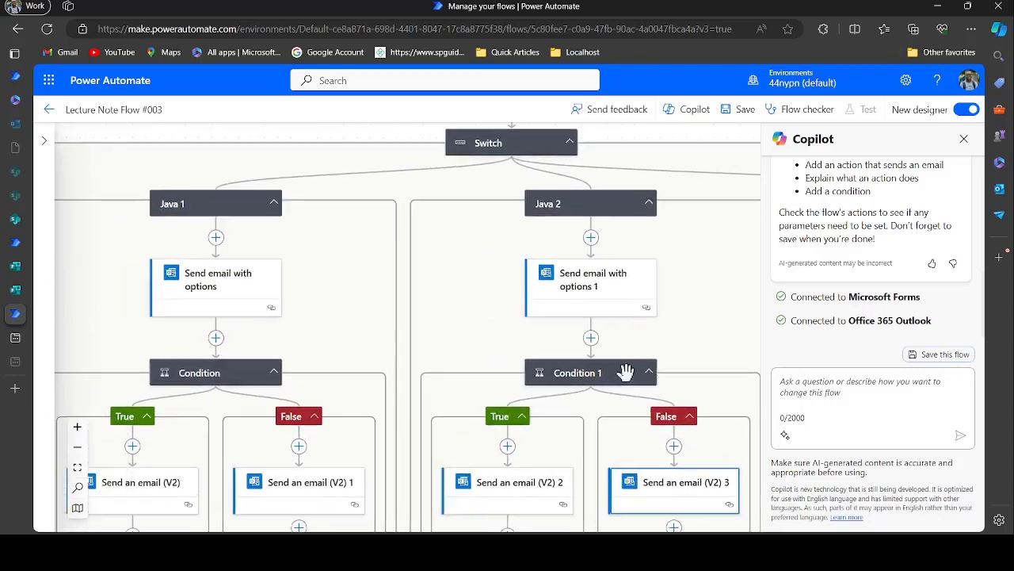
scroll(626, 369, "down", 8)
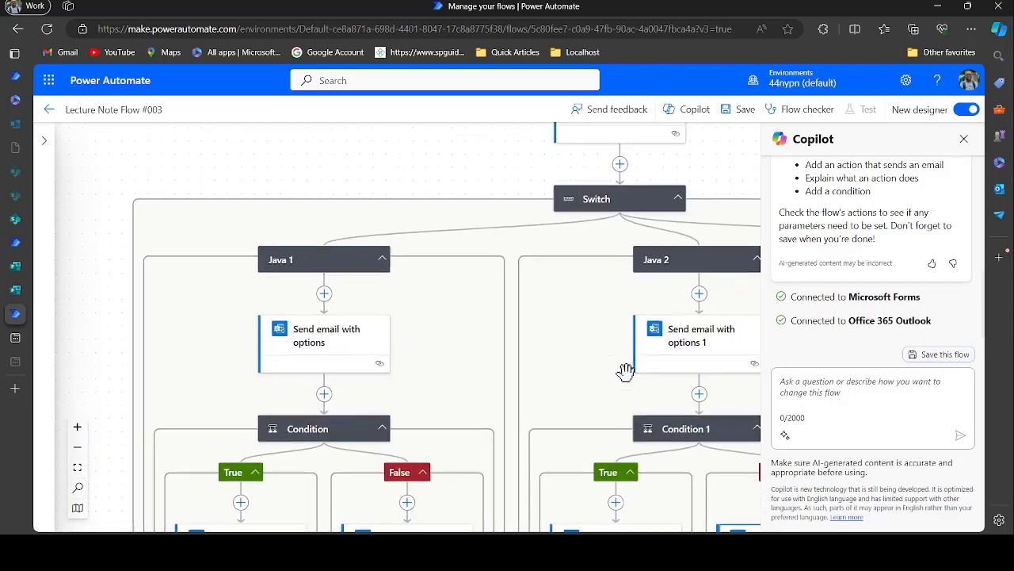
scroll(626, 361, "right", 1)
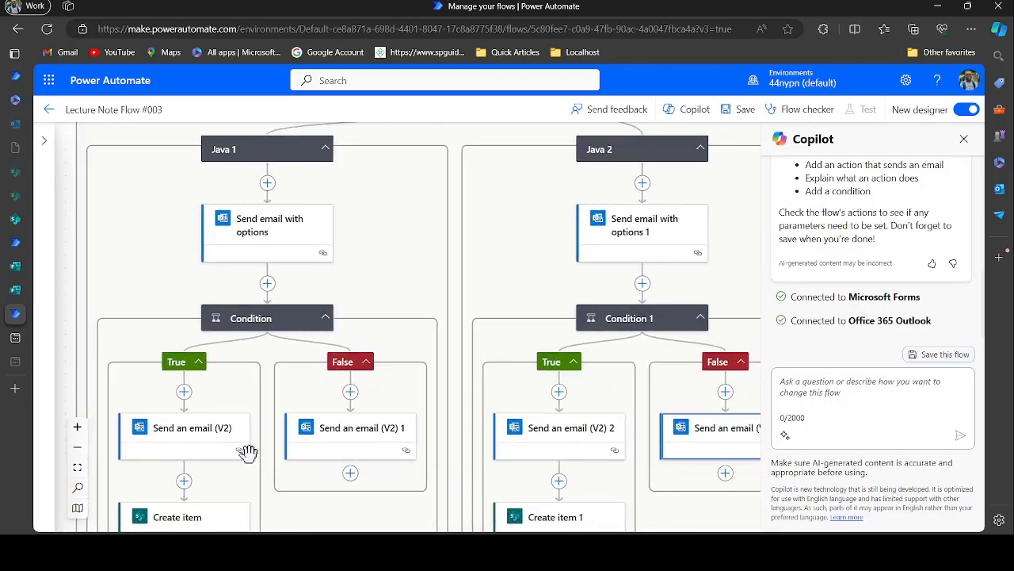
left_click(77, 467)
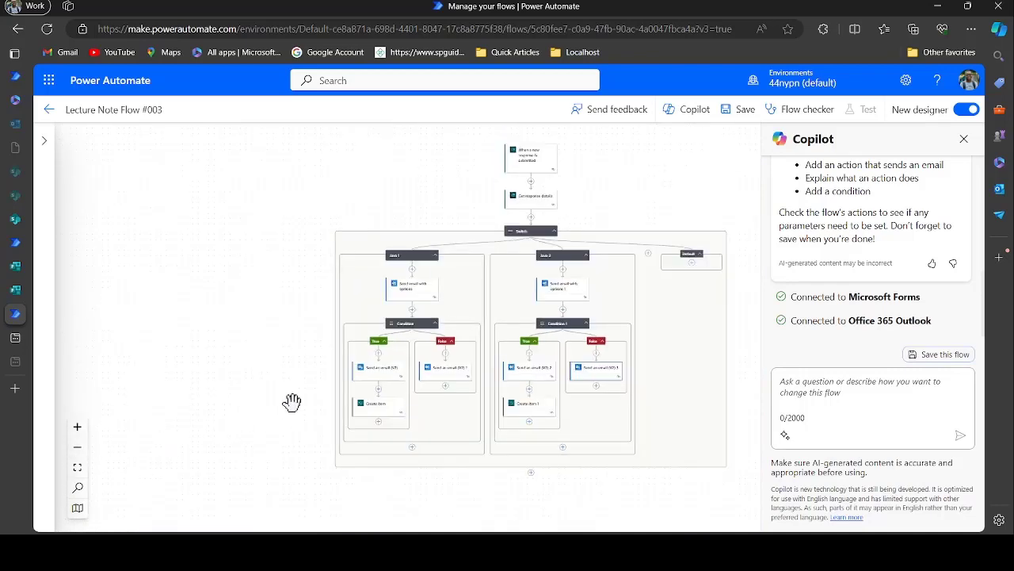
left_click_drag(329, 357, 272, 377)
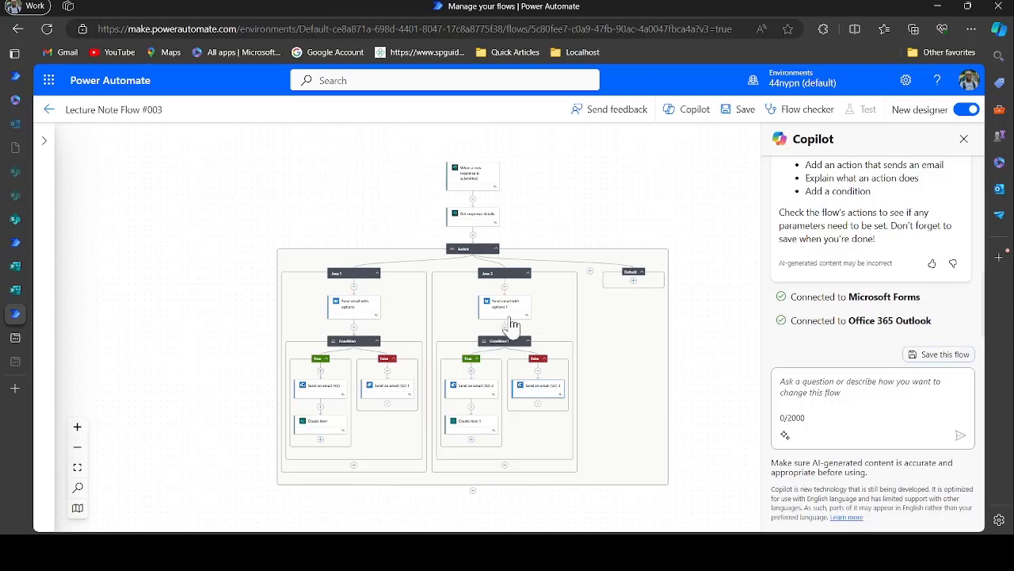
mouse_move(562, 205)
left_mouse_down()
mouse_move(566, 261)
mouse_move(576, 197)
mouse_move(564, 210)
left_mouse_up()
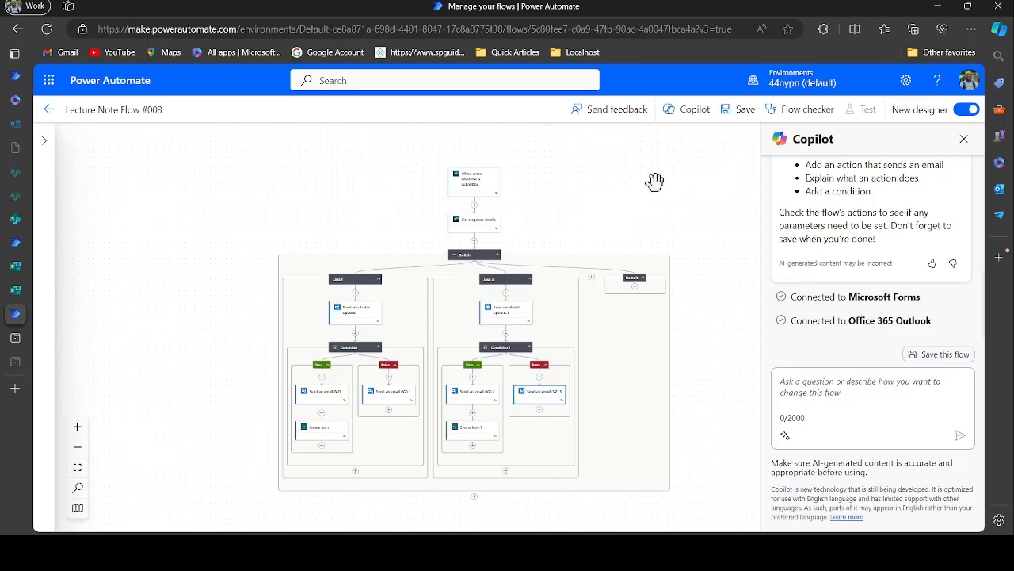
left_click(742, 116)
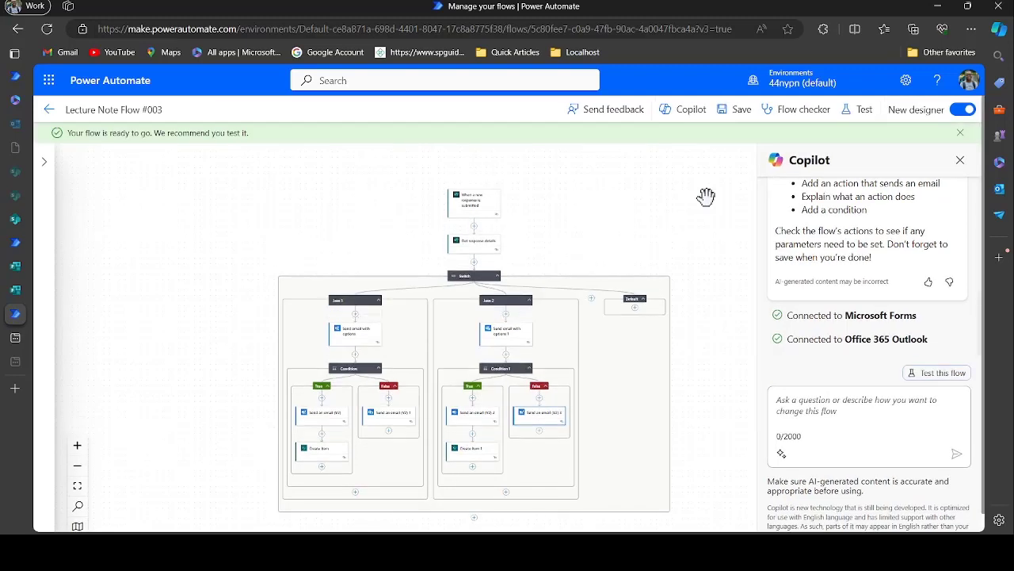
Run a manual test of Lecture Note Flow #003, triggered by a new form response
left_click(861, 113)
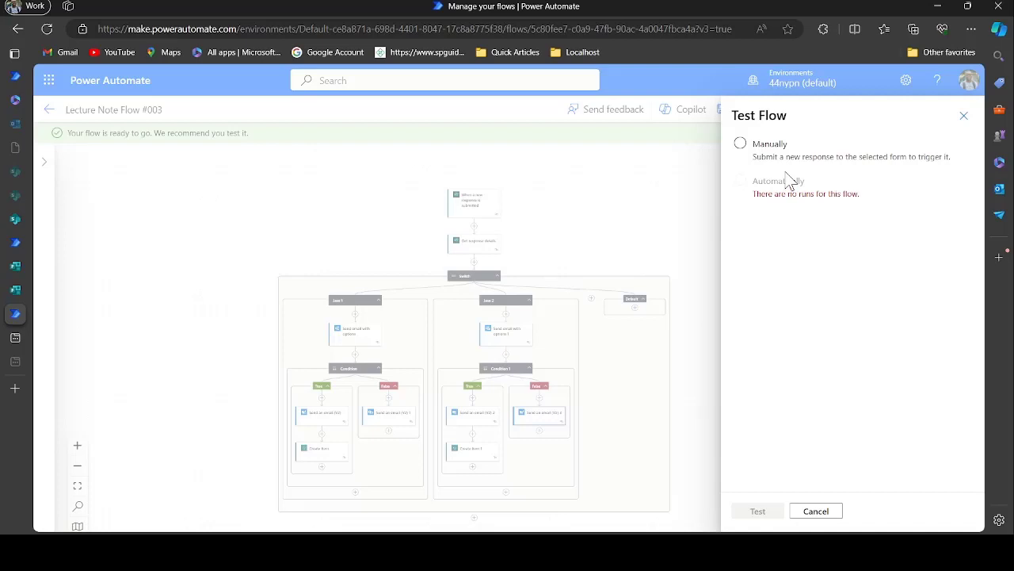
left_click(771, 147)
left_click(758, 511)
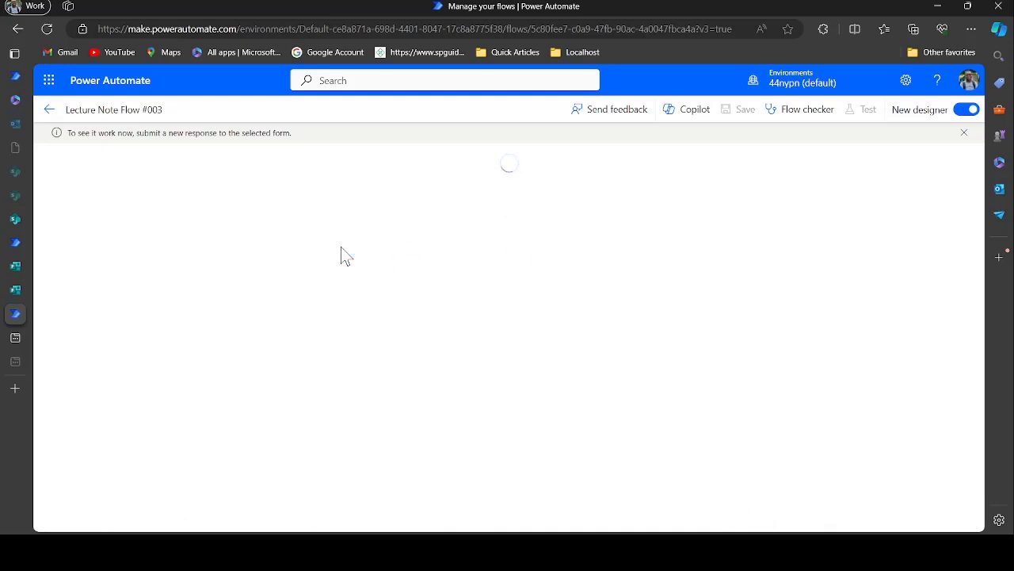
Open a mobile preview of the Lecture Notes Forms form
left_click(13, 289)
scroll(453, 325, "up", 5)
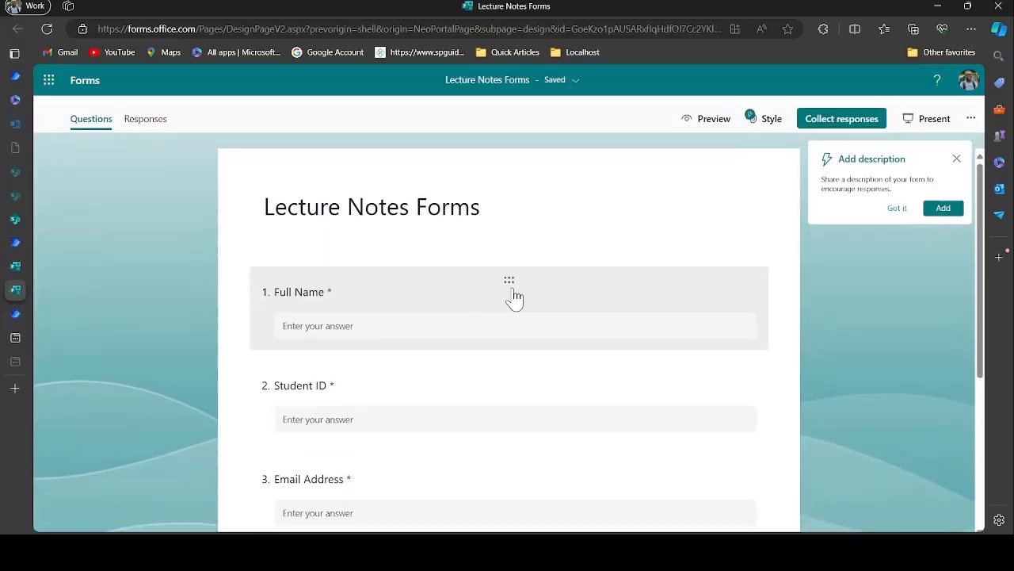
left_click(708, 117)
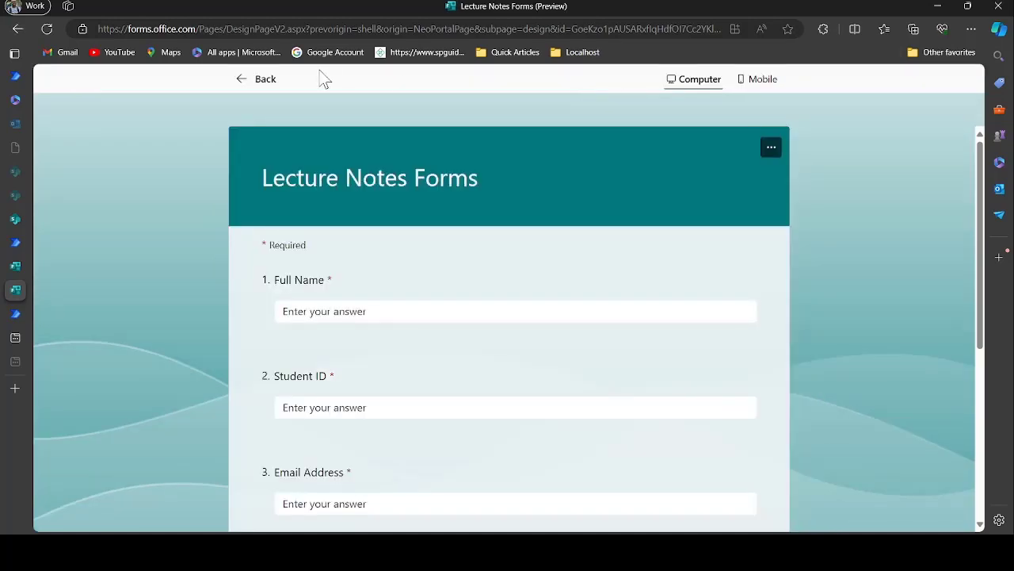
left_click(756, 83)
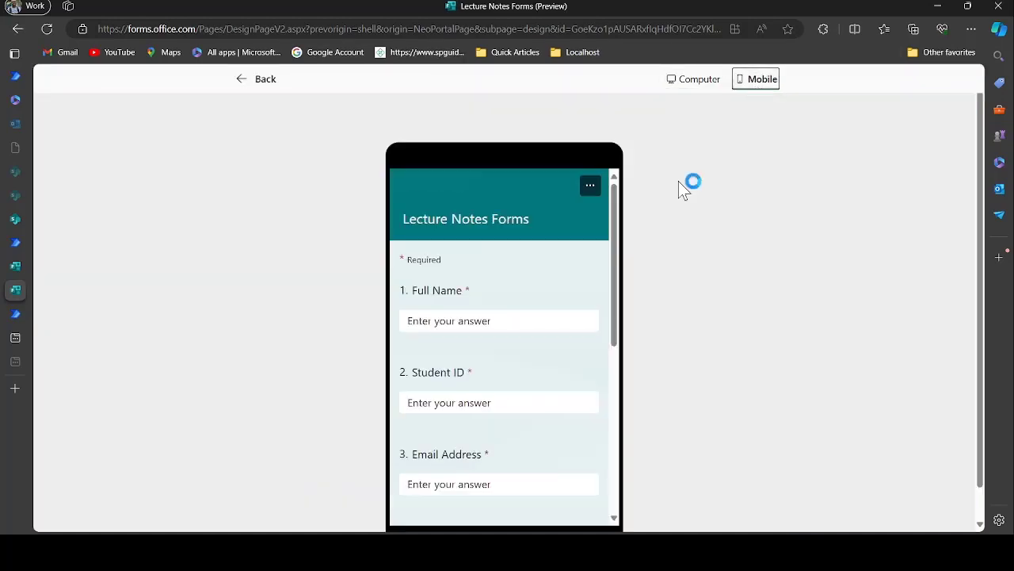
scroll(516, 367, "down", 3)
scroll(516, 367, "up", 3)
Enter the respondent's full name, student ID and email address
left_click(470, 323)
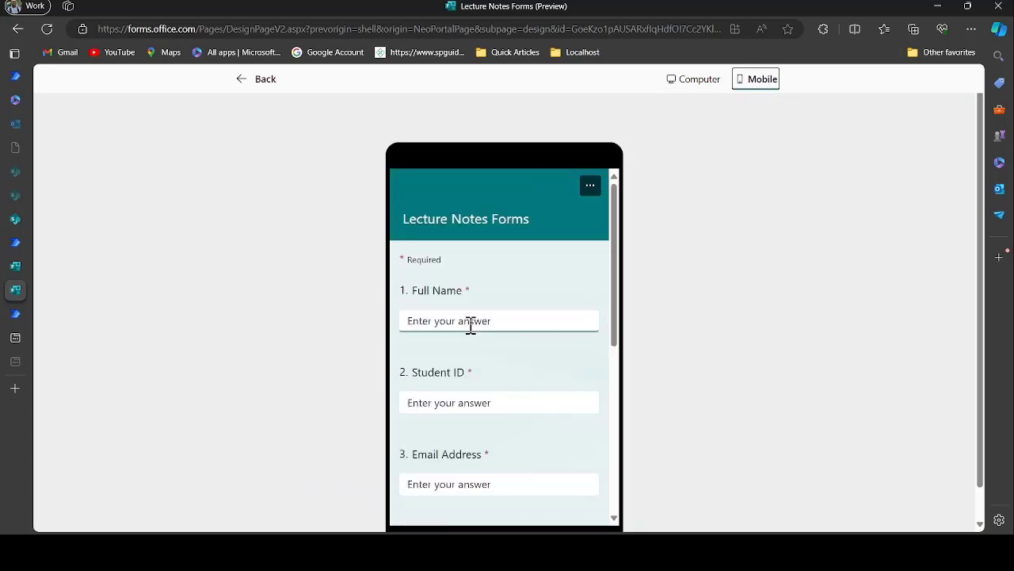
scroll(515, 428, "down", 3)
scroll(514, 428, "up", 3)
left_click(453, 402)
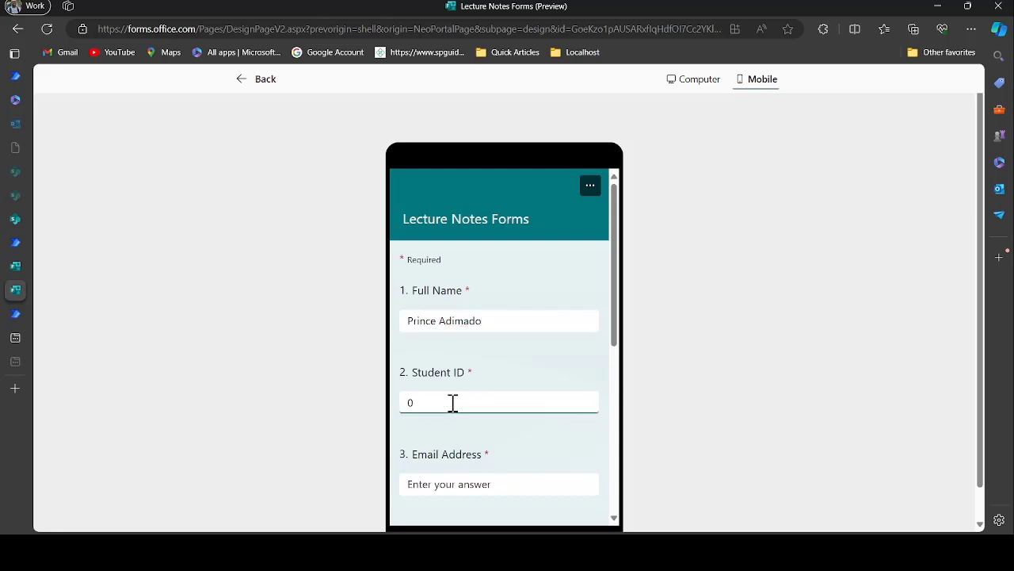
scroll(448, 380, "down", 2)
left_click(446, 363)
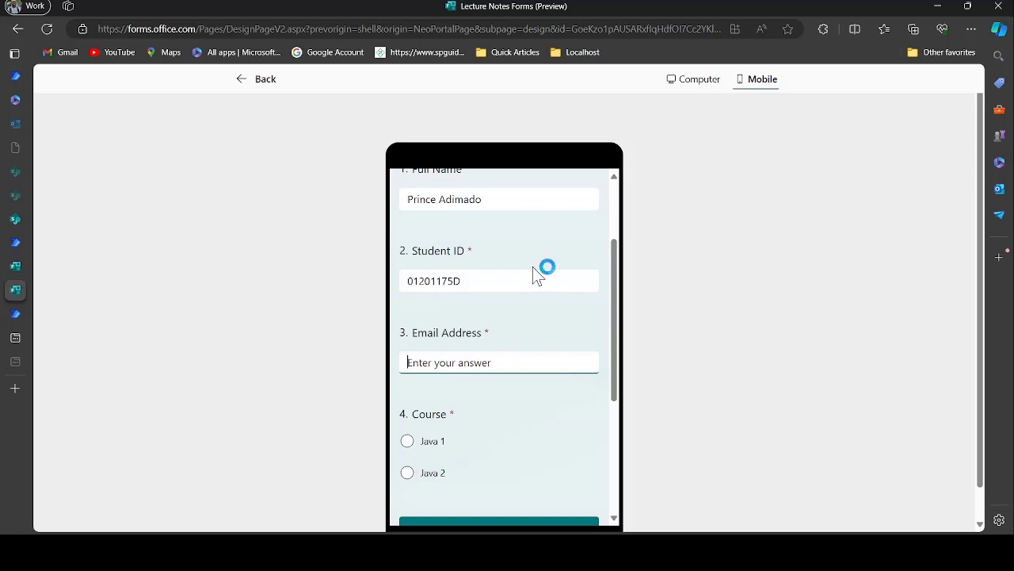
key("ctrl+v")
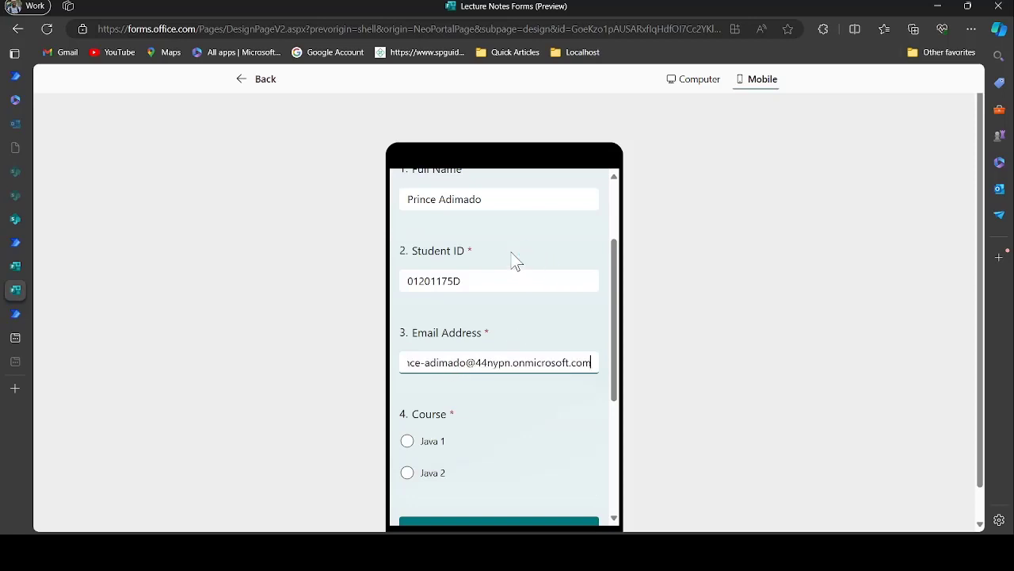
left_click(497, 362)
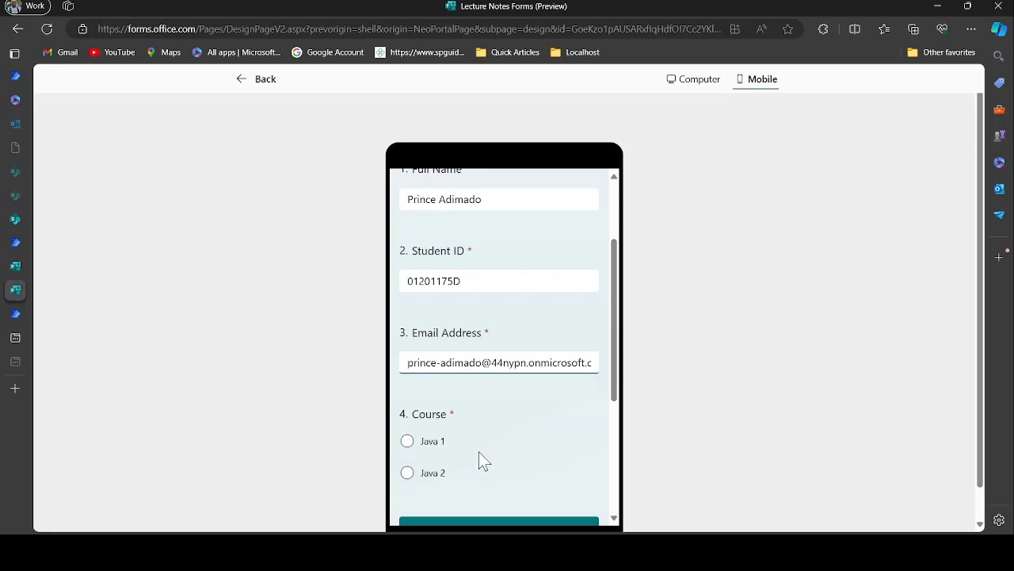
Choose Java 1 as the course and submit the response
scroll(480, 458, "down", 1)
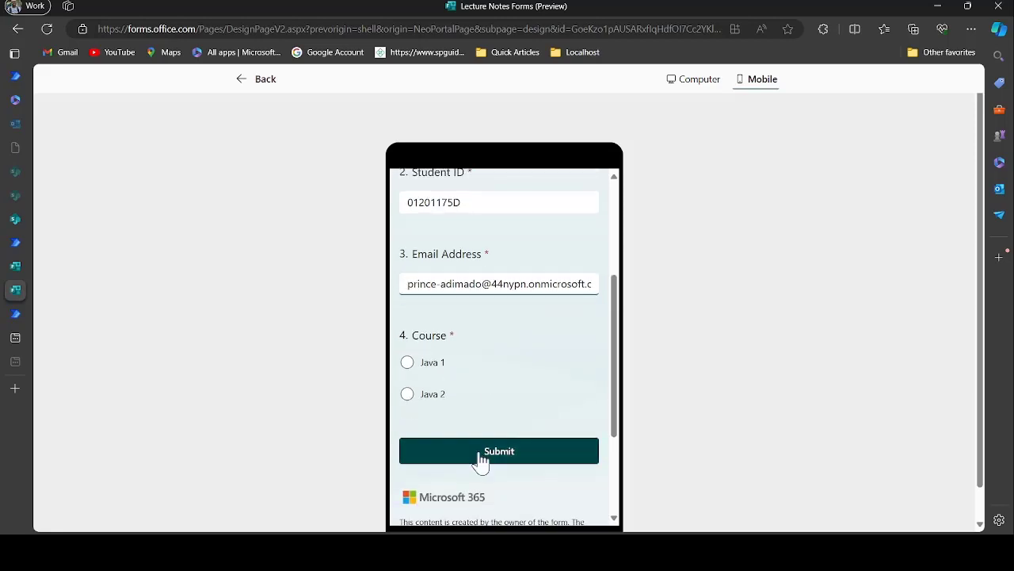
left_click(433, 365)
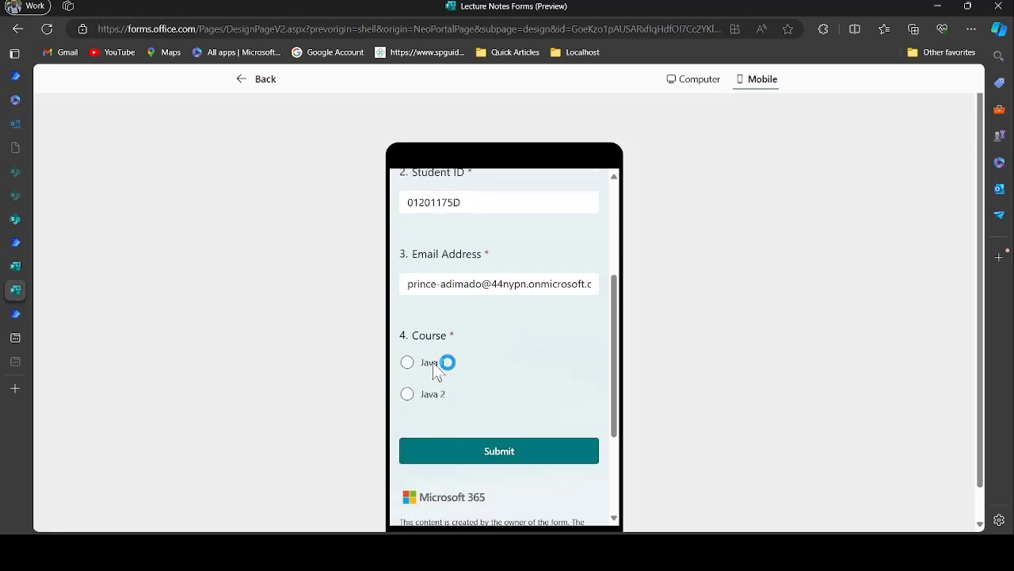
left_click(512, 456)
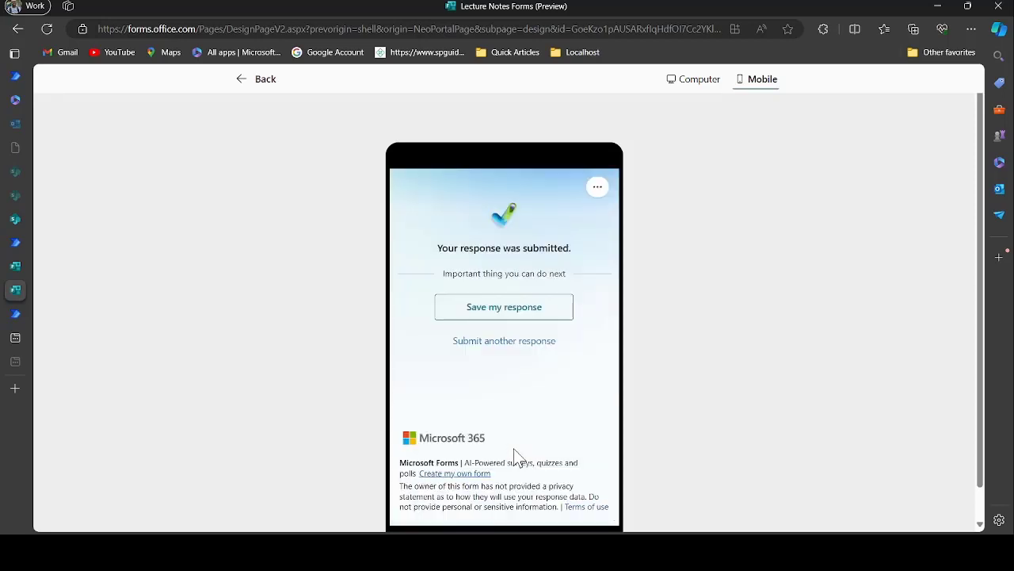
mouse_move(20, 214)
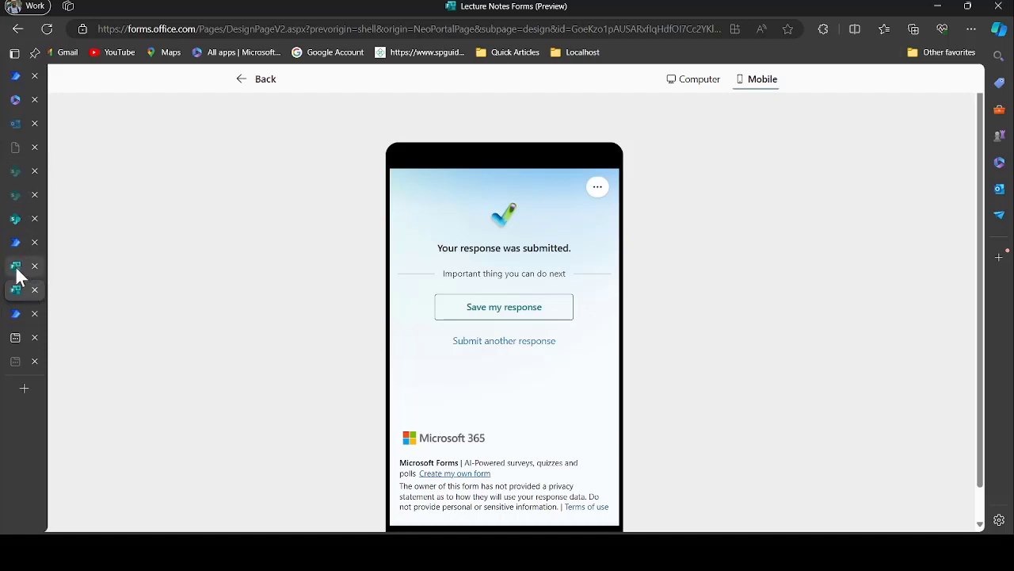
Return to Power Automate and scroll through the run view of Lecture Note Flow #003
left_click(16, 315)
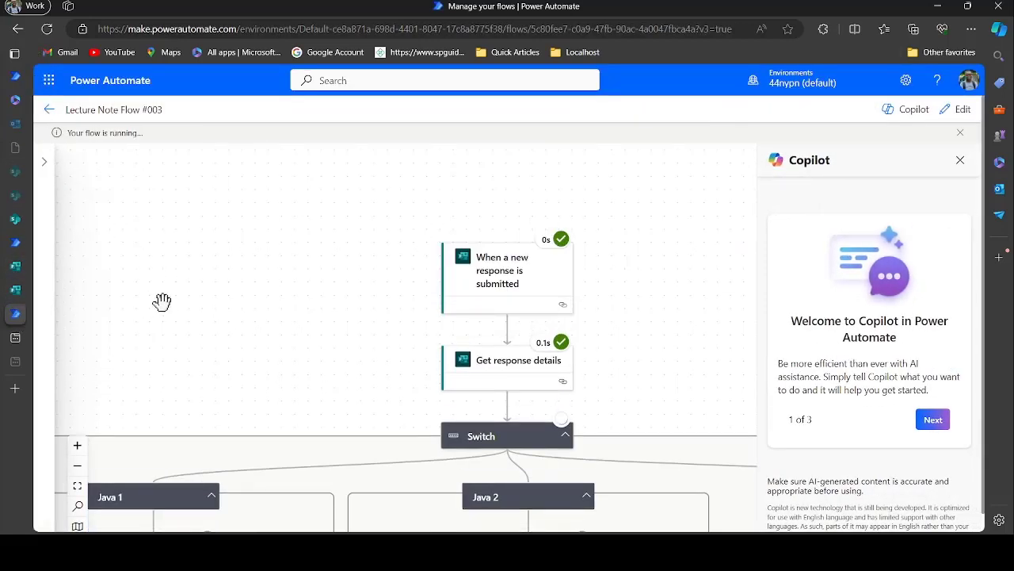
scroll(272, 346, "down", 2)
scroll(273, 346, "down", 2)
scroll(273, 346, "left", 3)
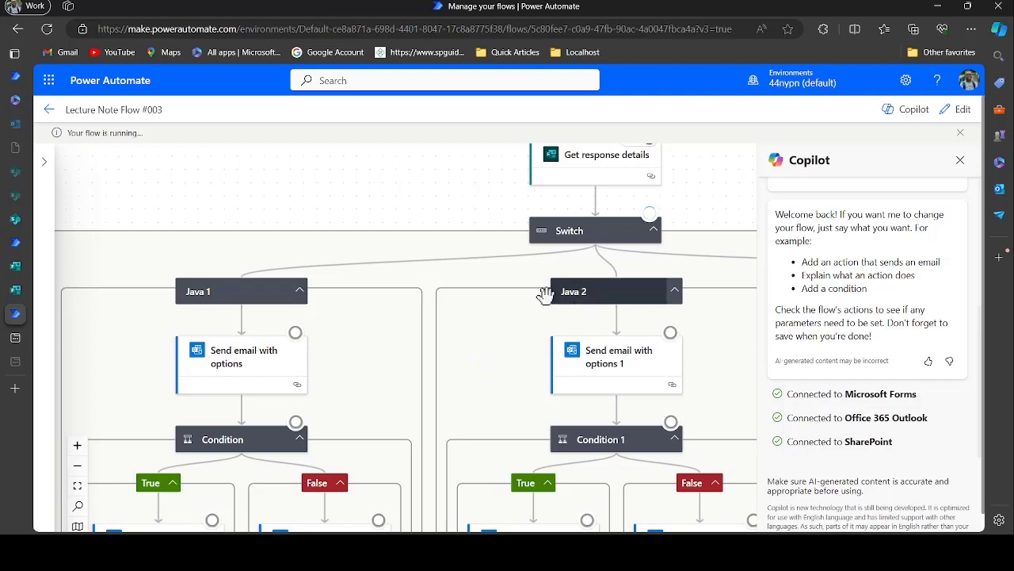
scroll(500, 302, "right", 1)
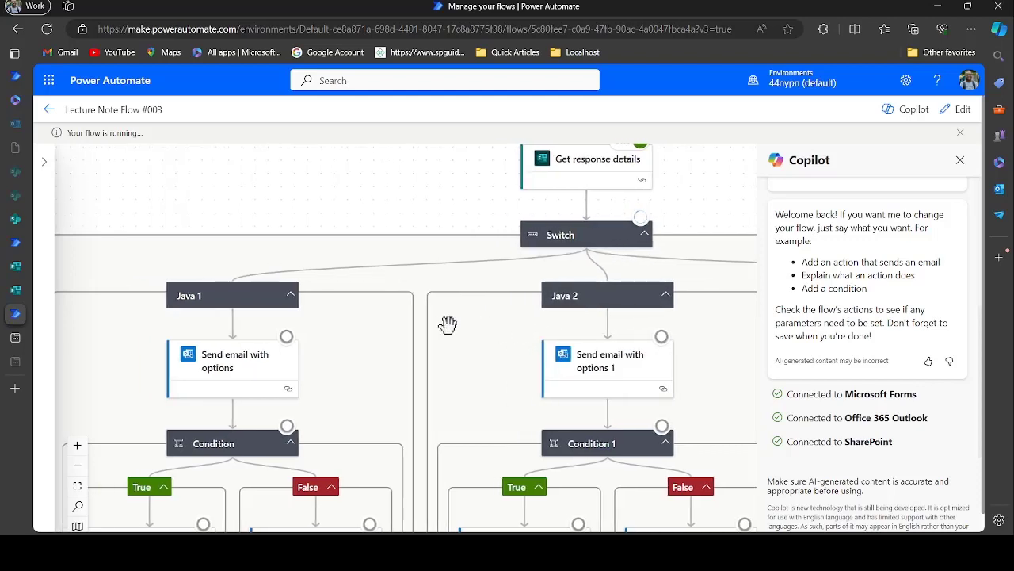
scroll(448, 323, "right", 2)
scroll(447, 323, "left", 3)
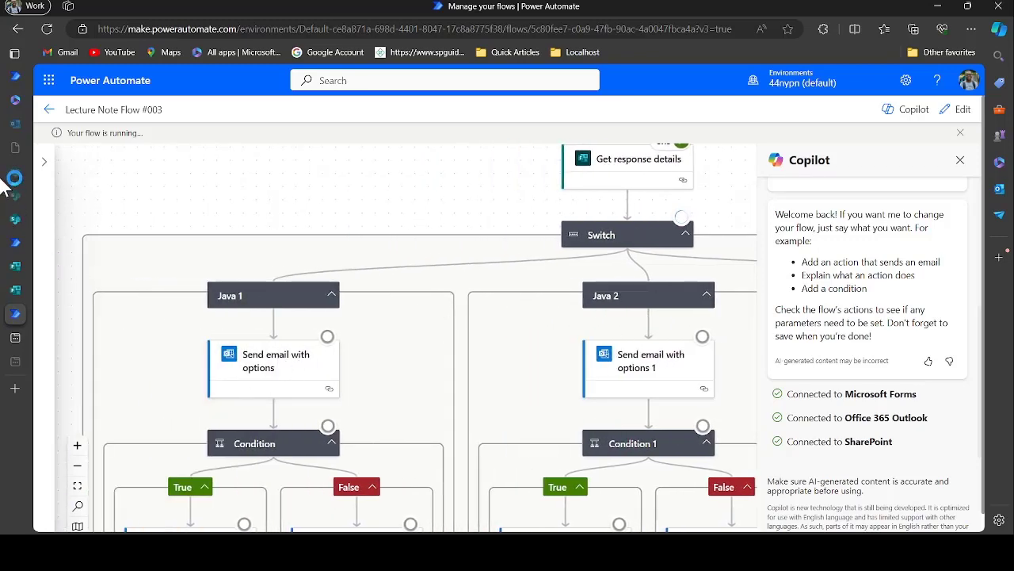
Refresh the Outlook inbox and open the new Java 1 Lecture Notes approval request
left_click(12, 127)
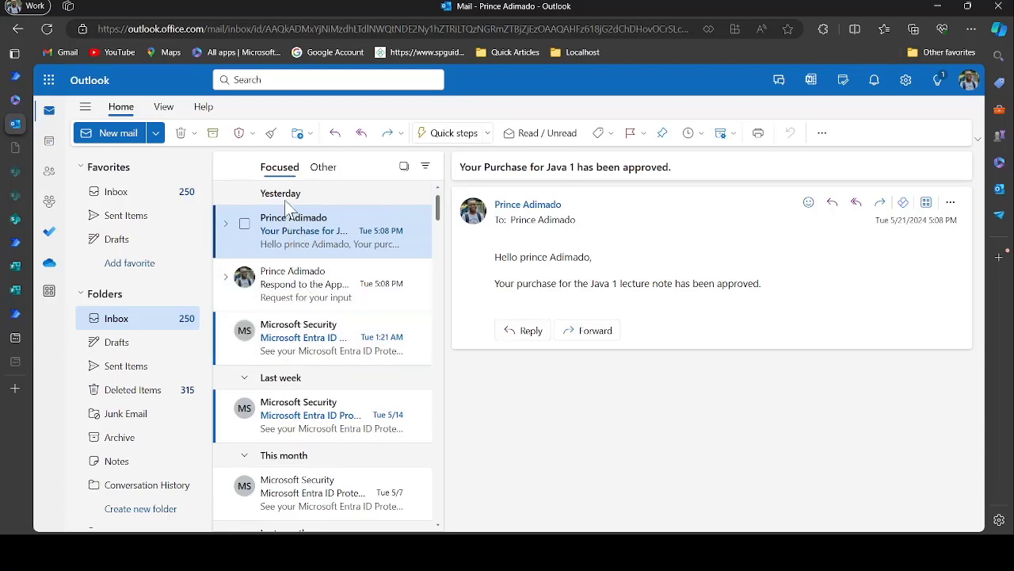
key("F5")
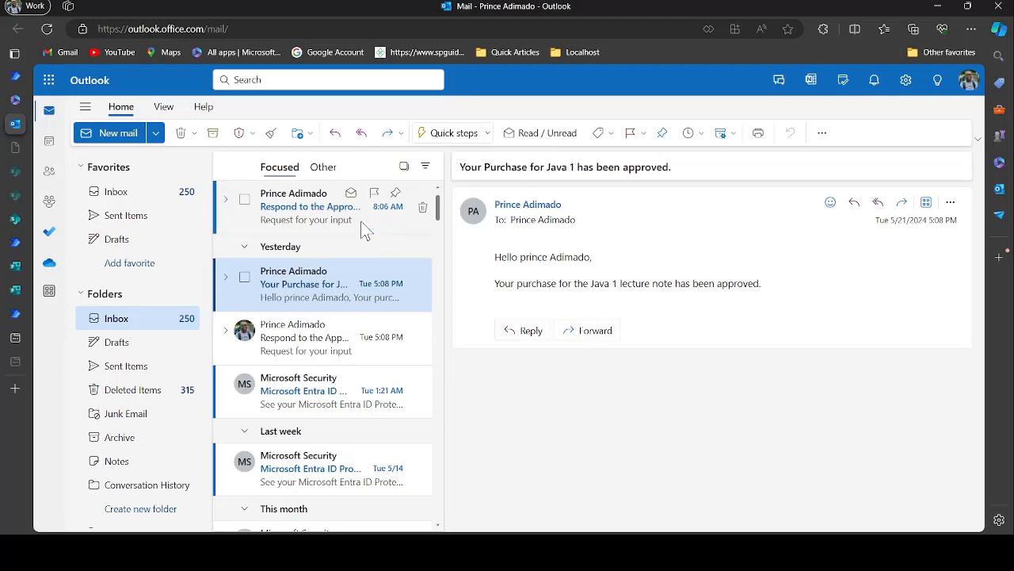
left_click(361, 221)
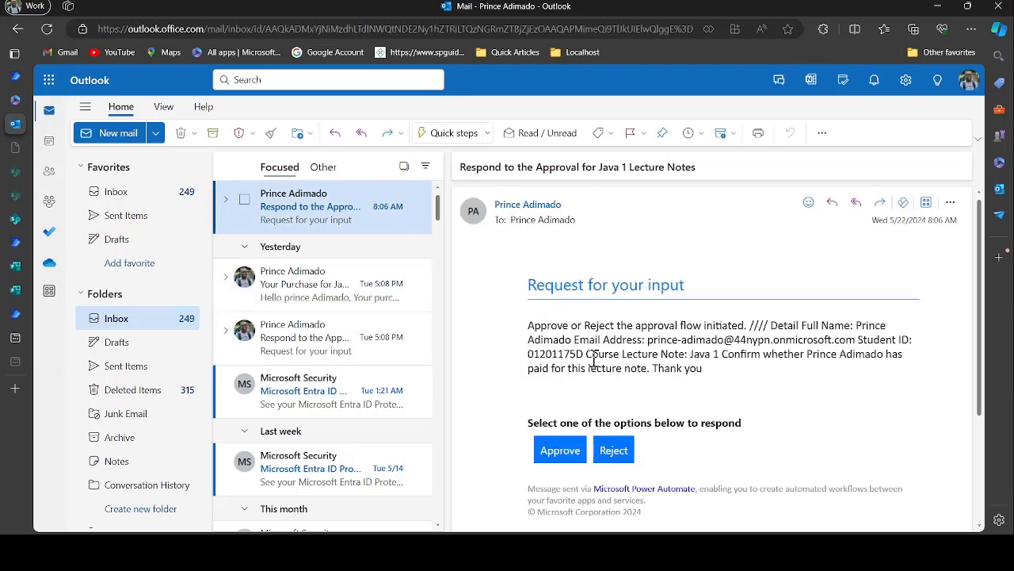
scroll(606, 357, "down", 2)
scroll(605, 361, "up", 2)
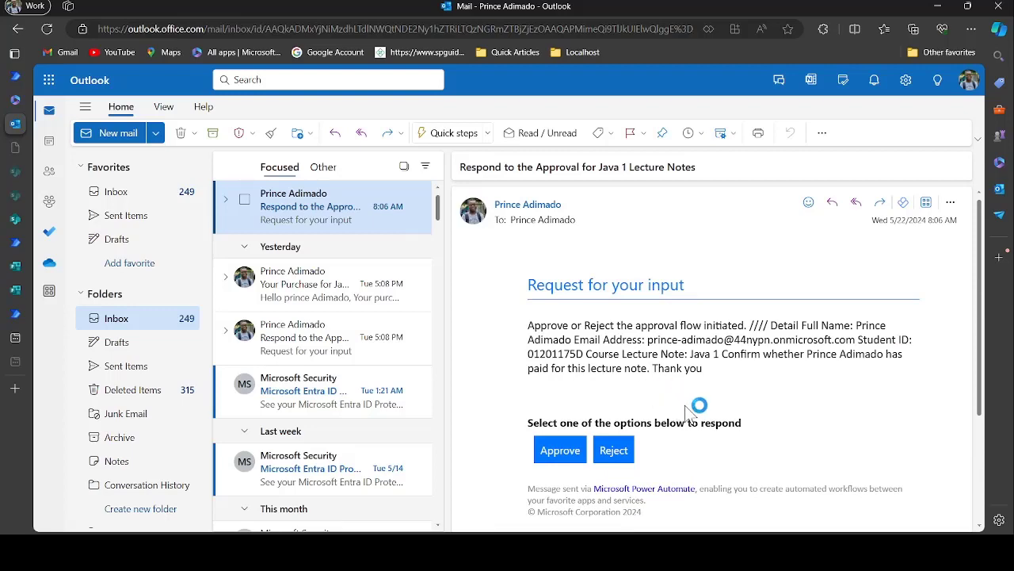
scroll(711, 416, "down", 1)
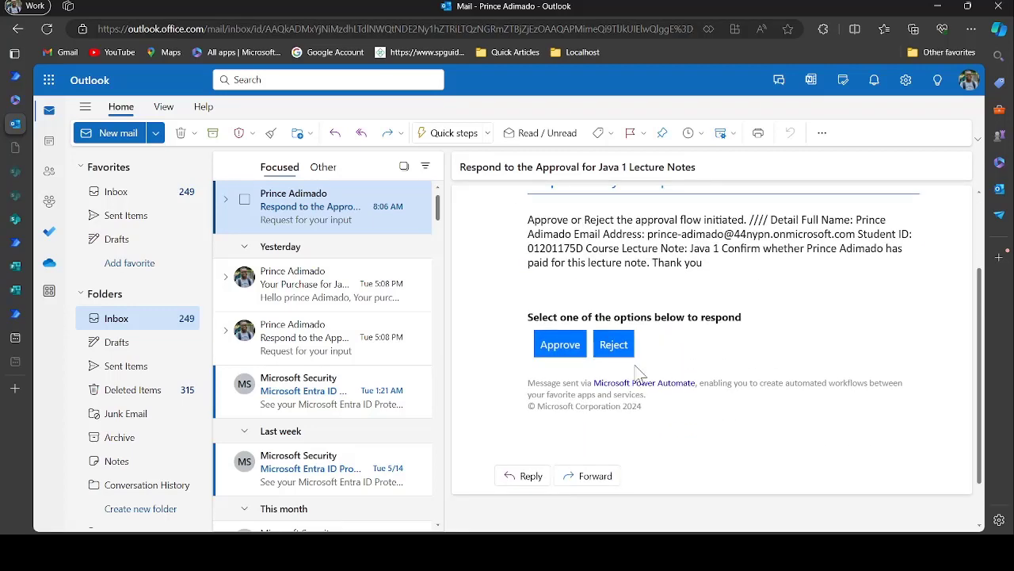
scroll(674, 349, "up", 1)
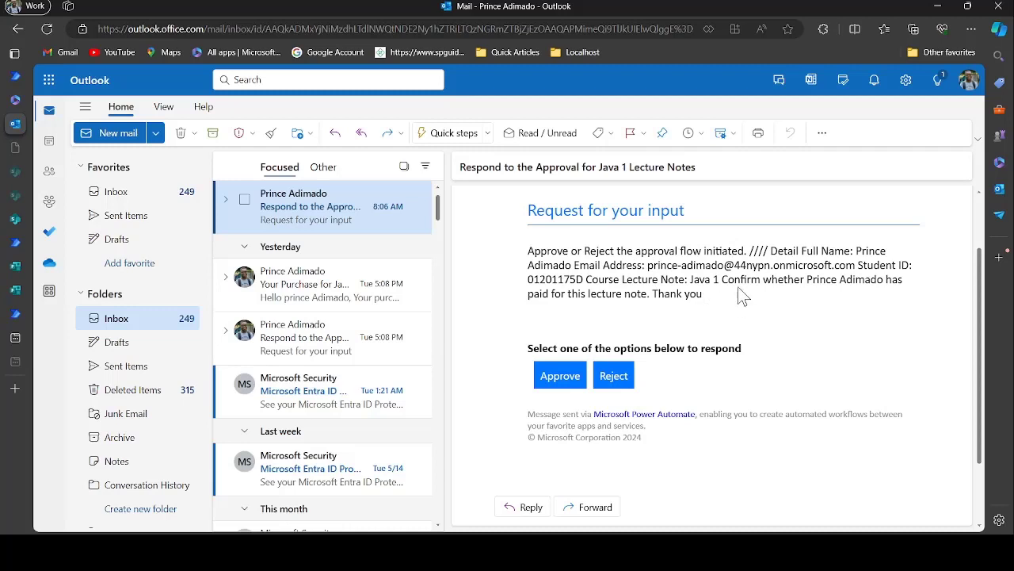
Check the requester's email and name in the details, then approve the request
left_click_drag(646, 267, 824, 267)
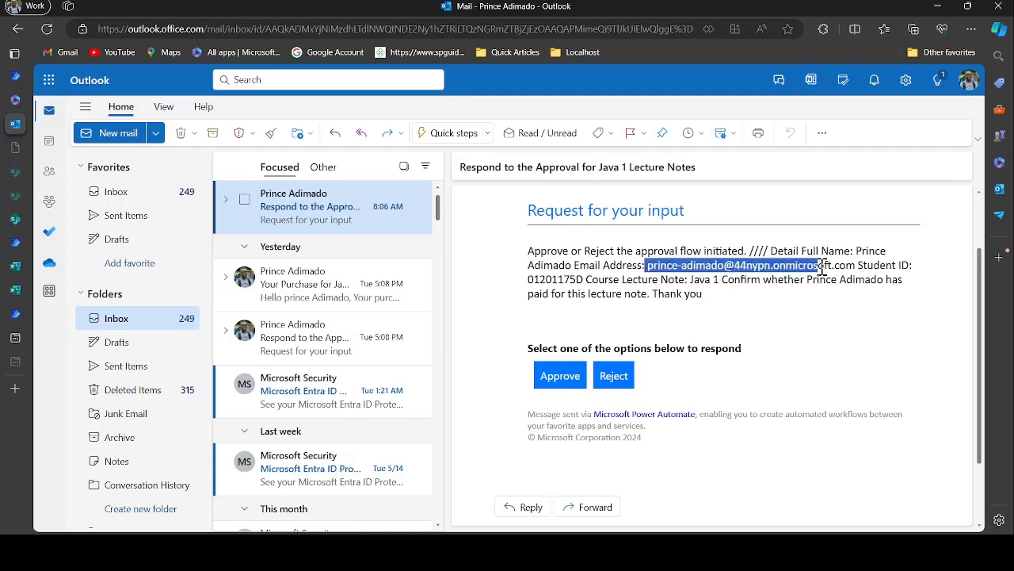
left_click(770, 312)
left_click_drag(745, 304, 728, 286)
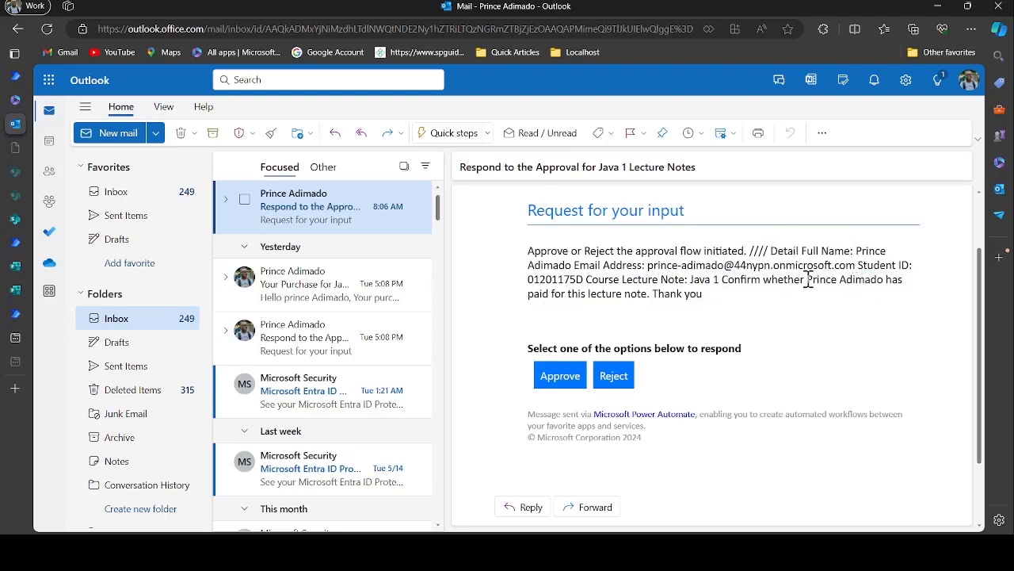
left_click_drag(808, 279, 885, 279)
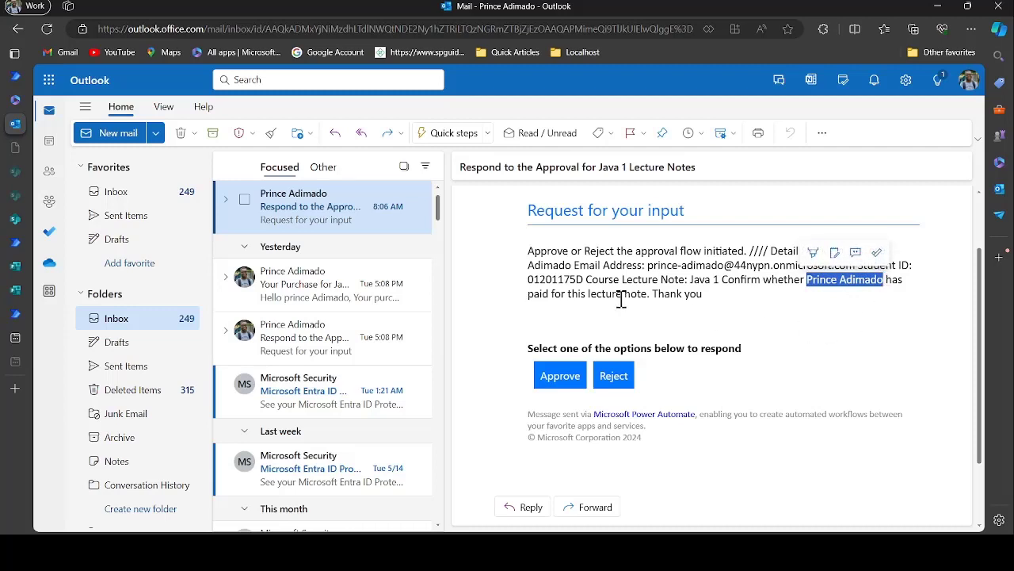
left_click(683, 326)
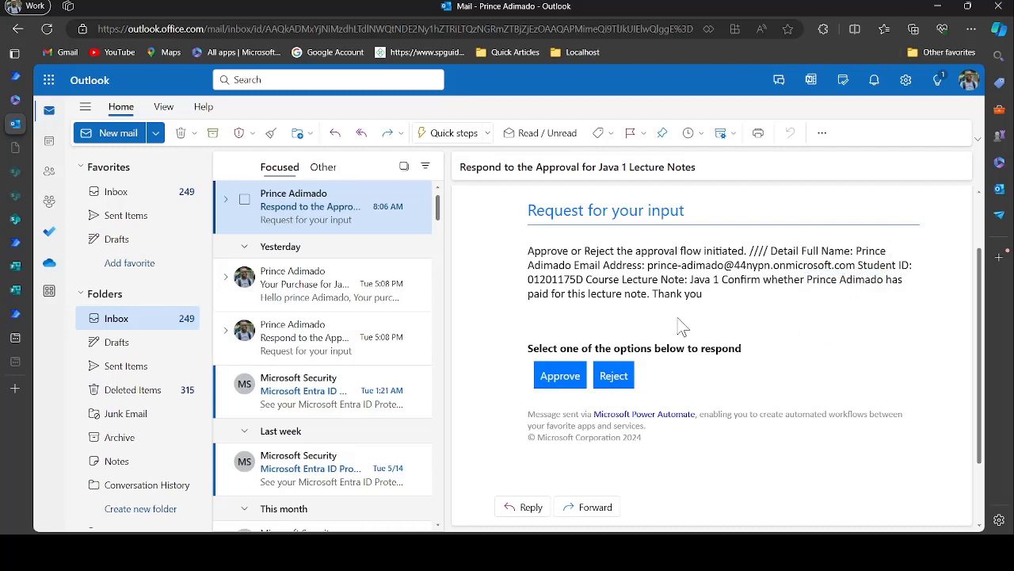
left_click(560, 378)
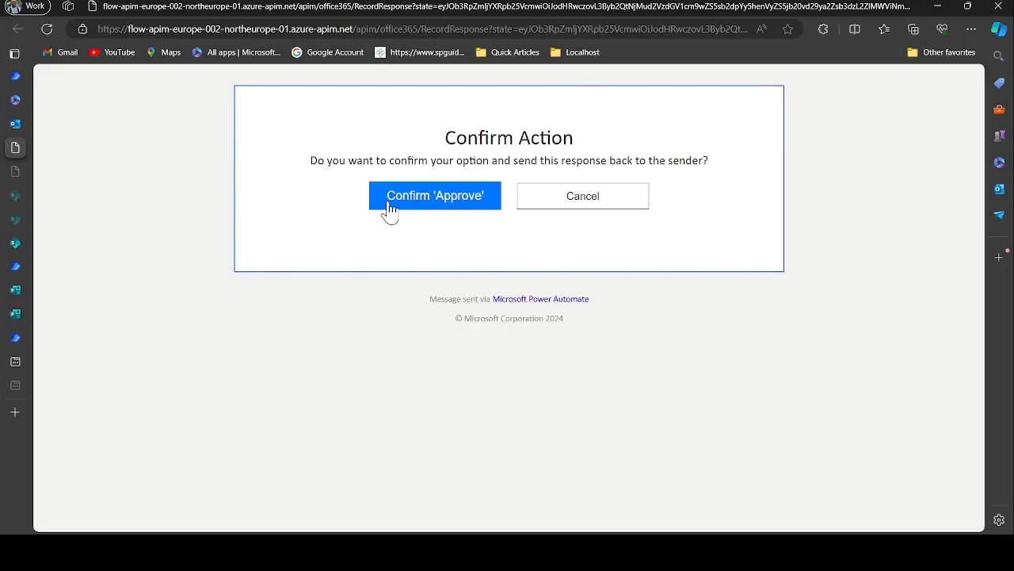
Confirm the 'Approve' response on the Confirm Action page and switch back to the Outlook mailbox
left_click(440, 203)
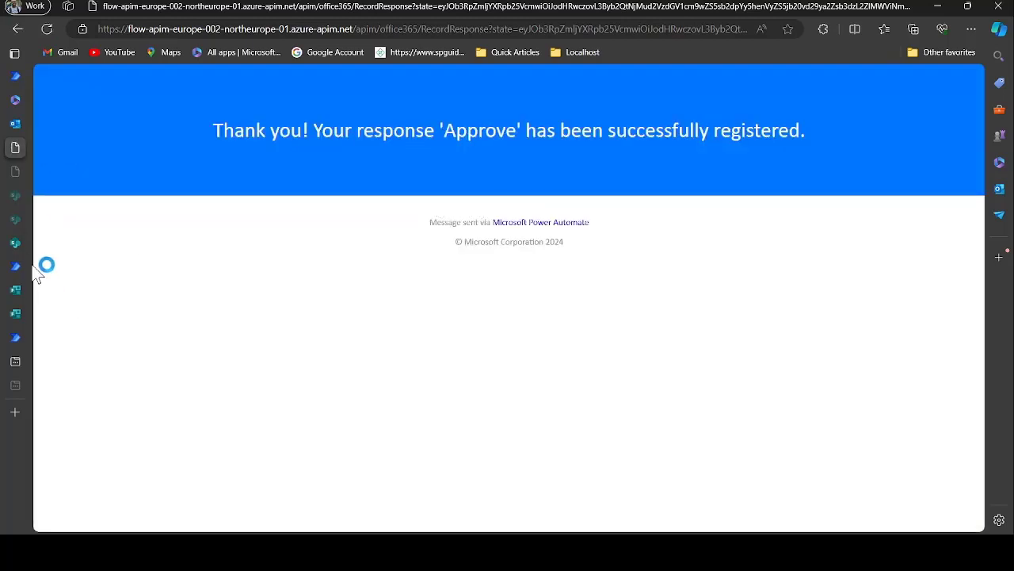
mouse_move(32, 159)
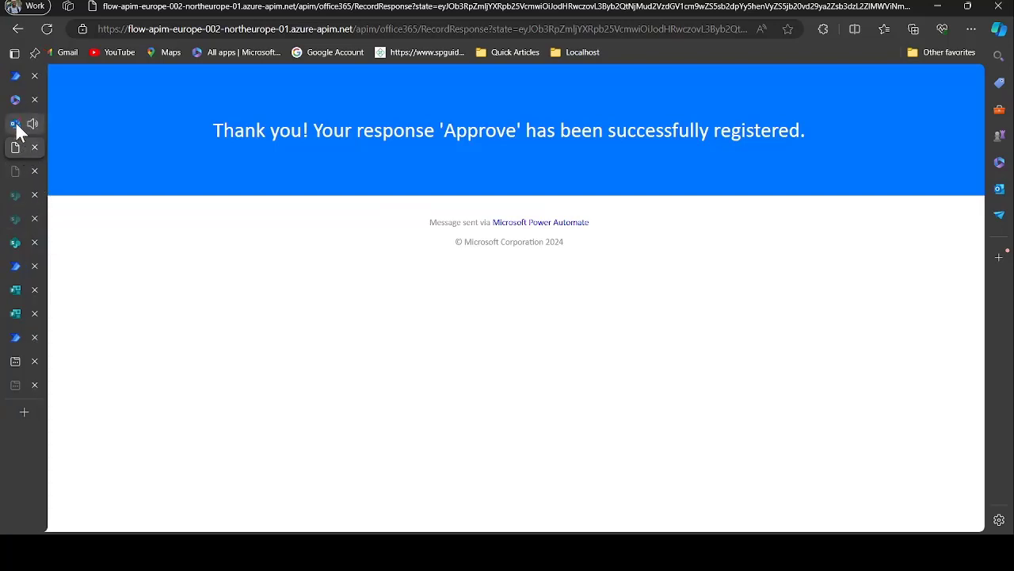
left_click(16, 125)
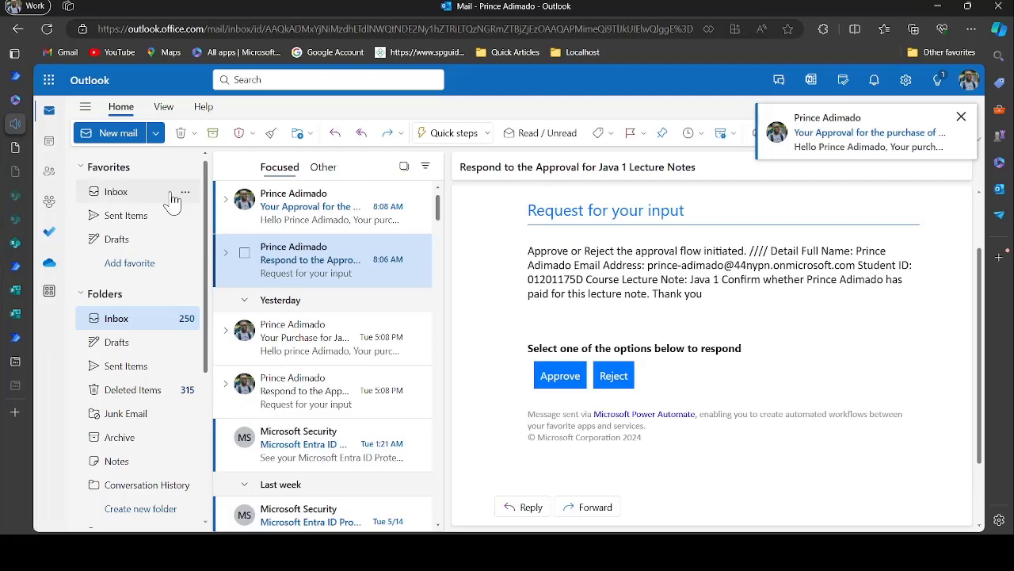
Read the 'Your Approval for the purchase…' email confirming Java 1 approval, then go to Handbook Approvals
left_click(326, 207)
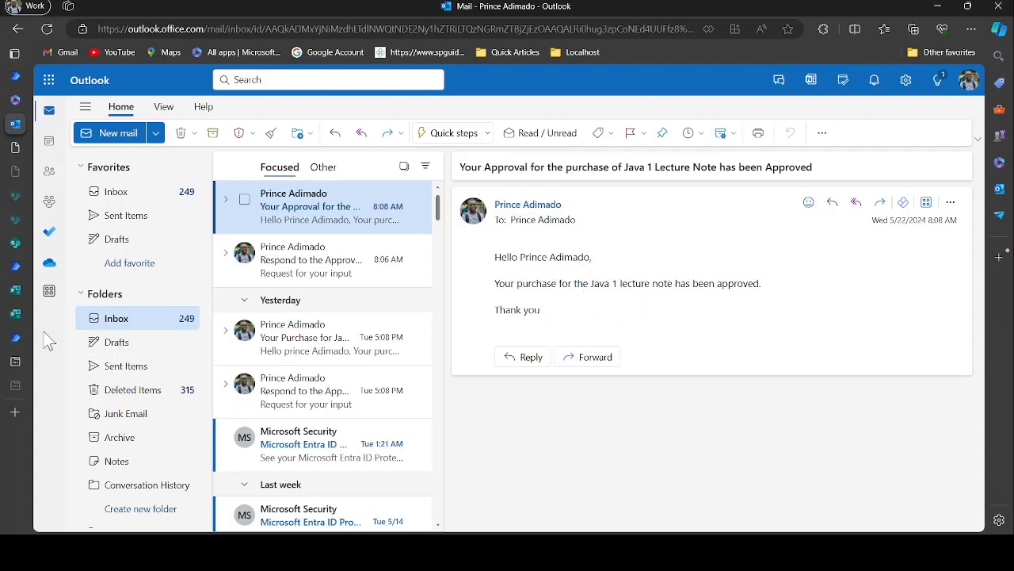
mouse_move(18, 269)
left_click(18, 242)
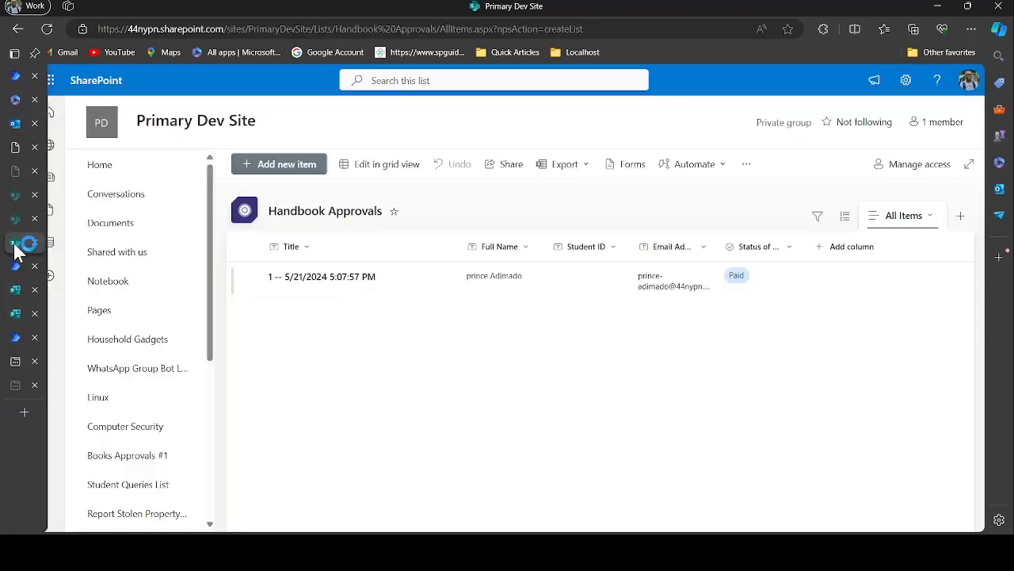
Reload Handbook Approvals to check the new 5/22/2024 Paid item, which has blank Full Name, Student ID and Email
double_click(498, 364)
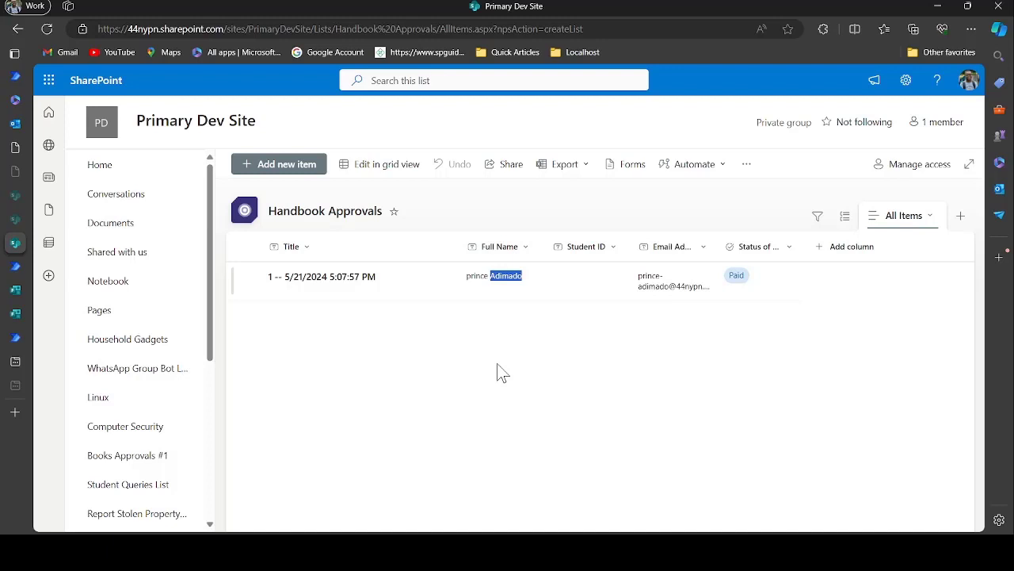
key("F5")
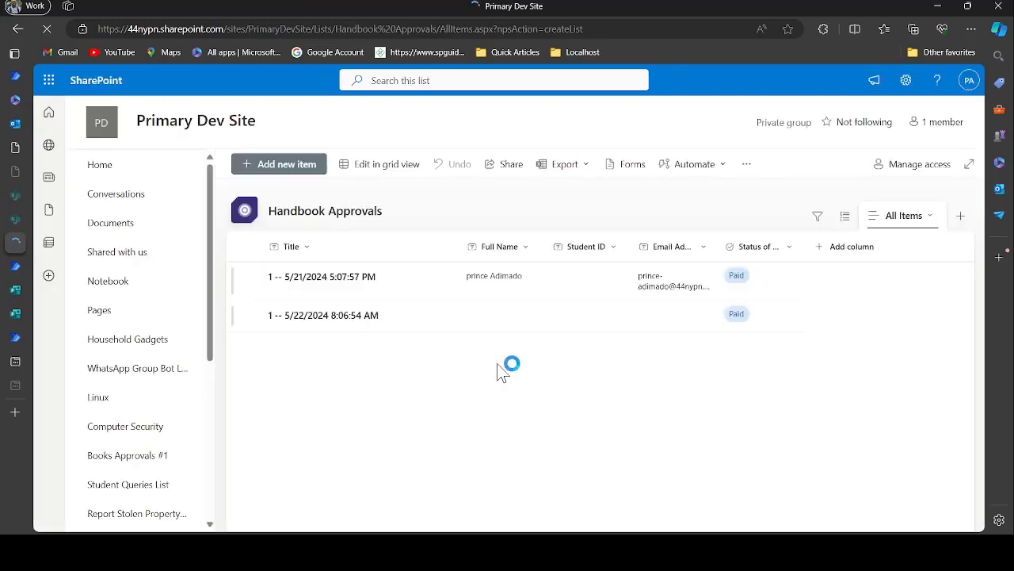
left_click(572, 324)
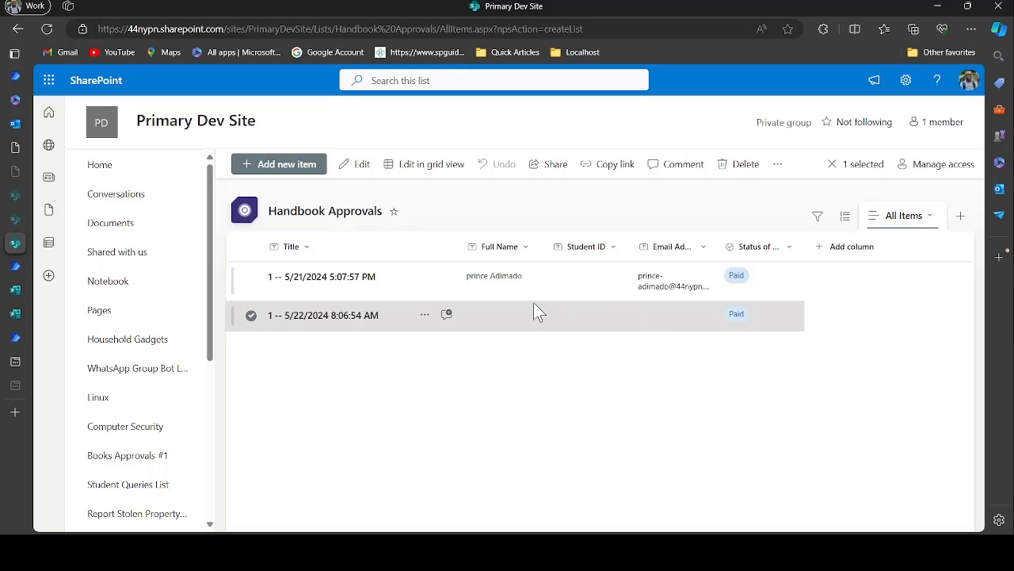
key("F5")
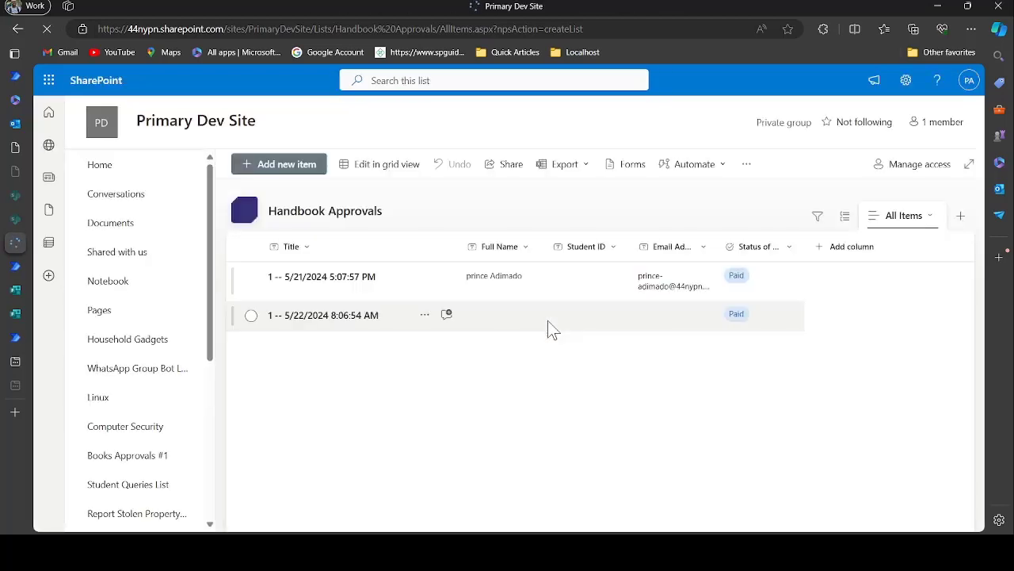
left_click(569, 324)
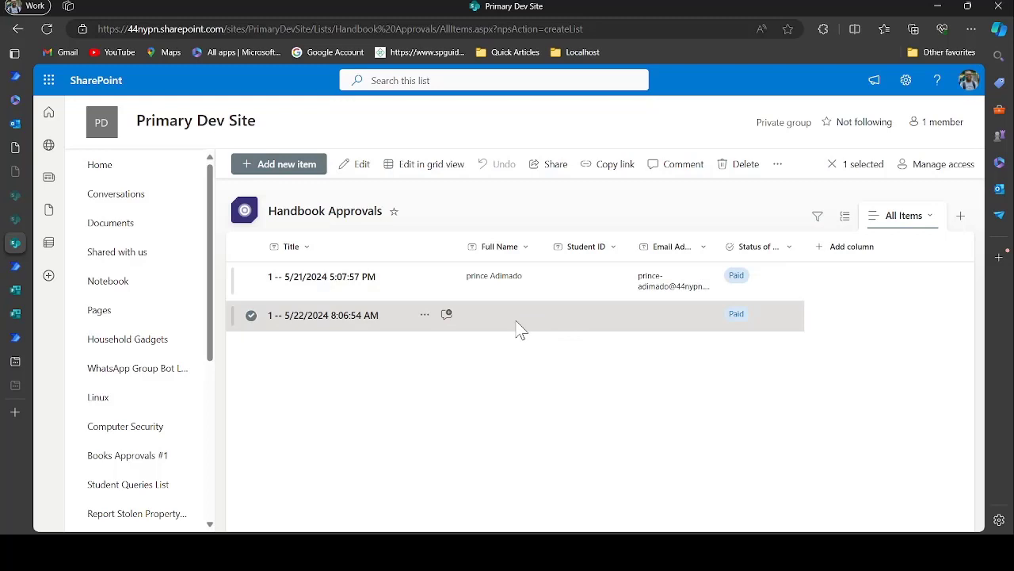
left_click(16, 339)
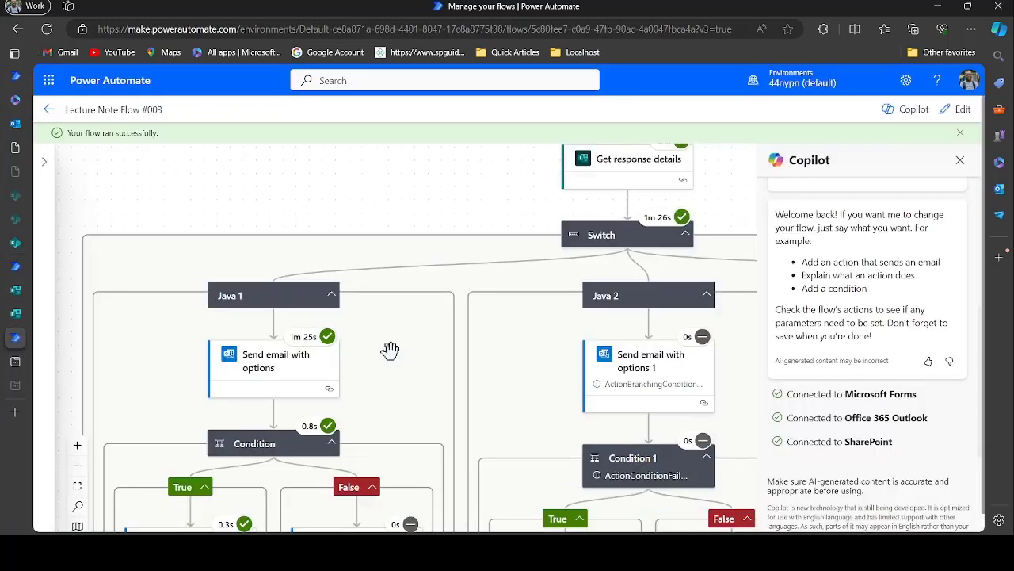
Open Lecture Note Flow #003 in the designer with Edit and expand the Create item action
scroll(419, 381, "down", 4)
scroll(419, 381, "down", 1)
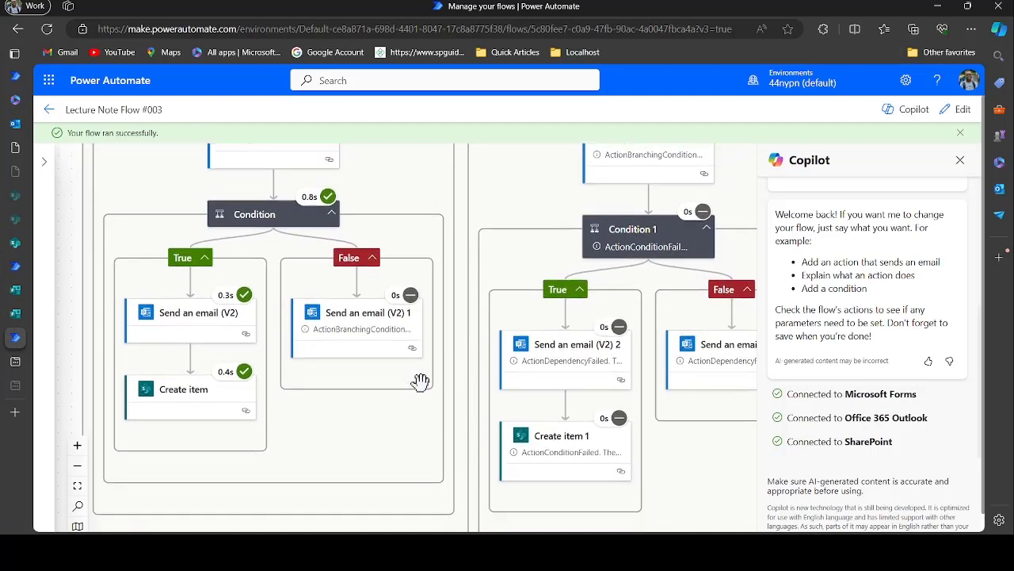
scroll(419, 381, "up", 4)
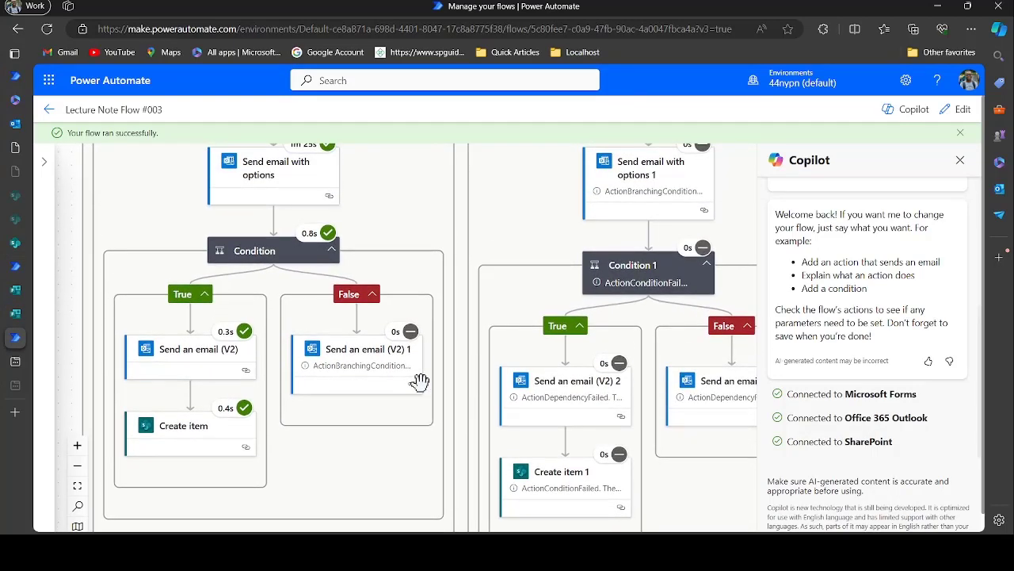
left_click(959, 117)
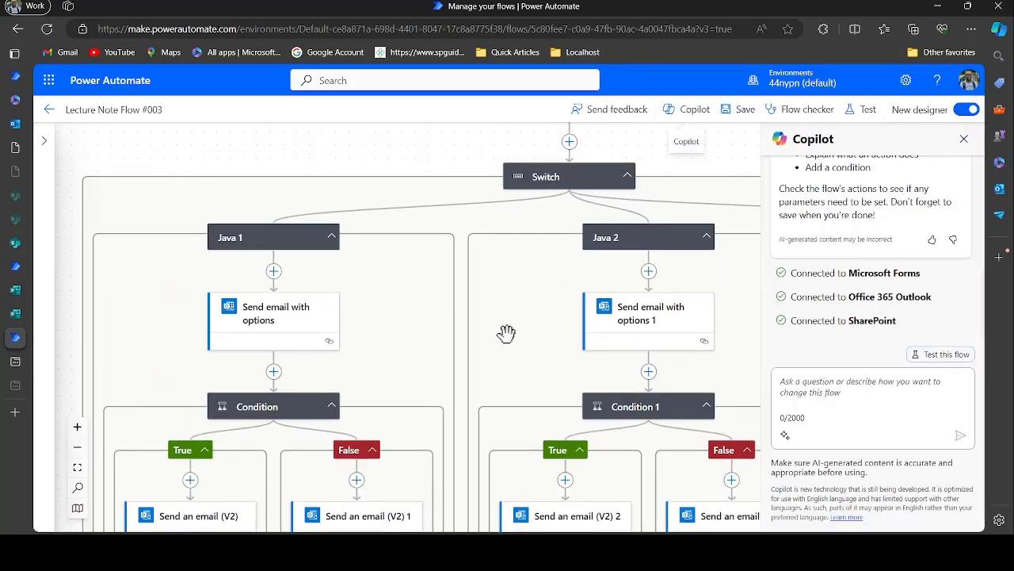
scroll(508, 333, "down", 6)
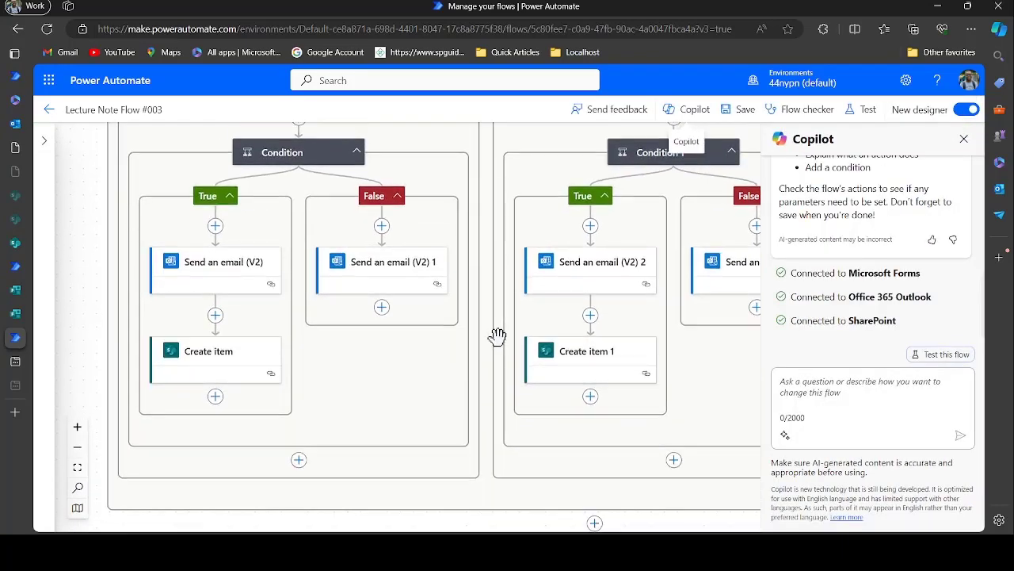
left_click(242, 357)
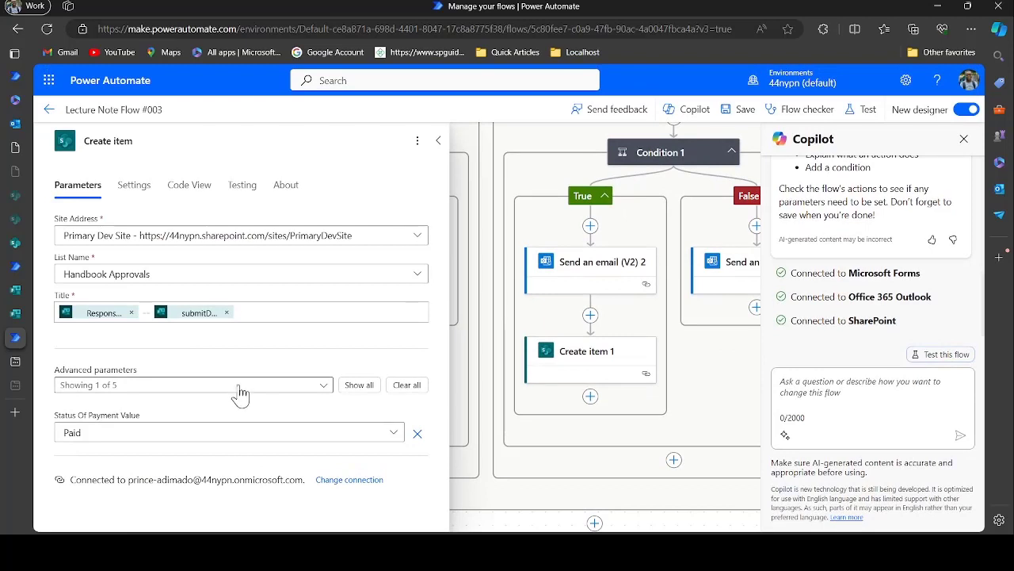
Add the Full Name, Student ID and Email Address fields from Create item's advanced parameters
left_click(262, 388)
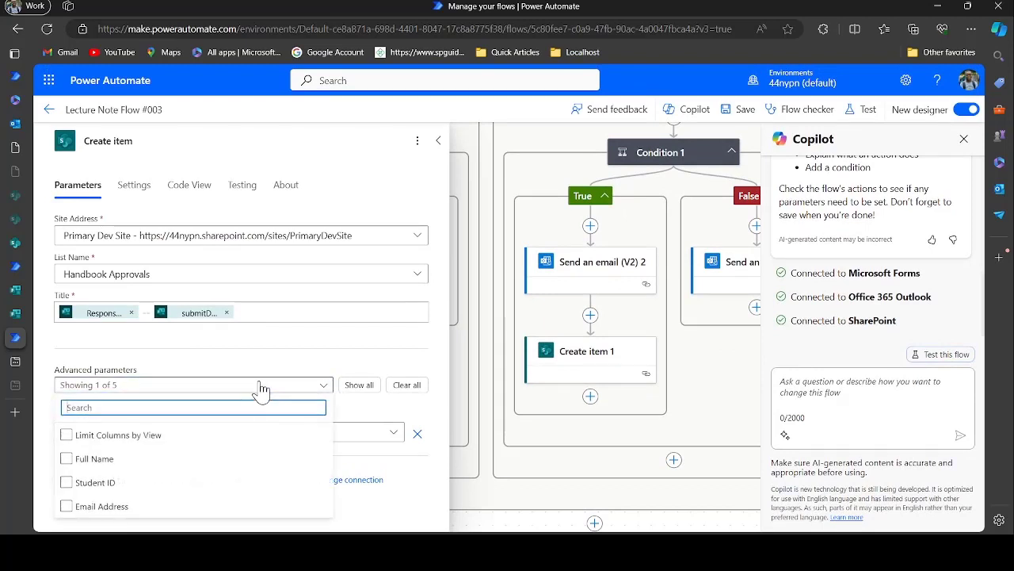
left_click(79, 459)
left_click(91, 482)
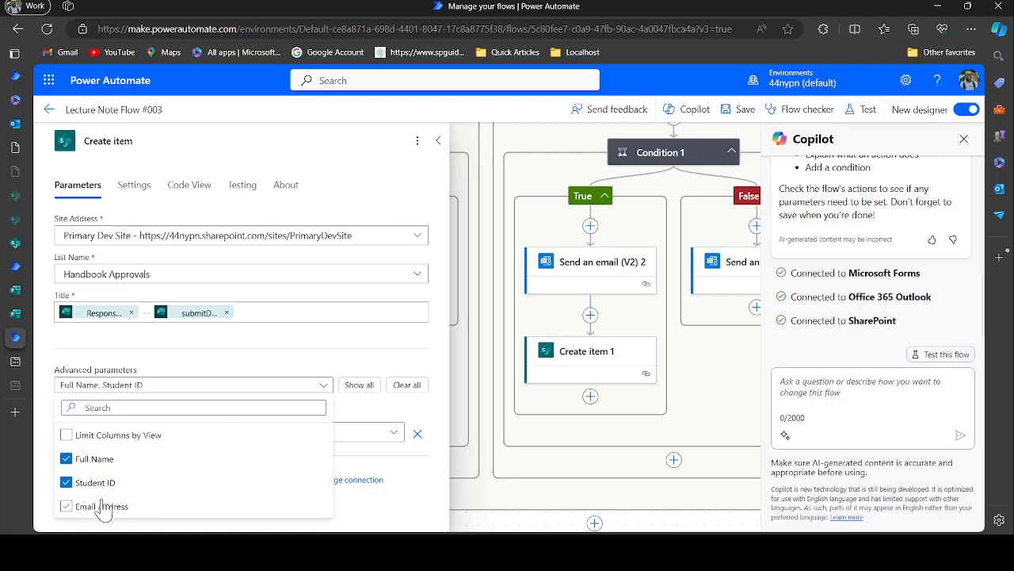
left_click(102, 506)
left_click(262, 358)
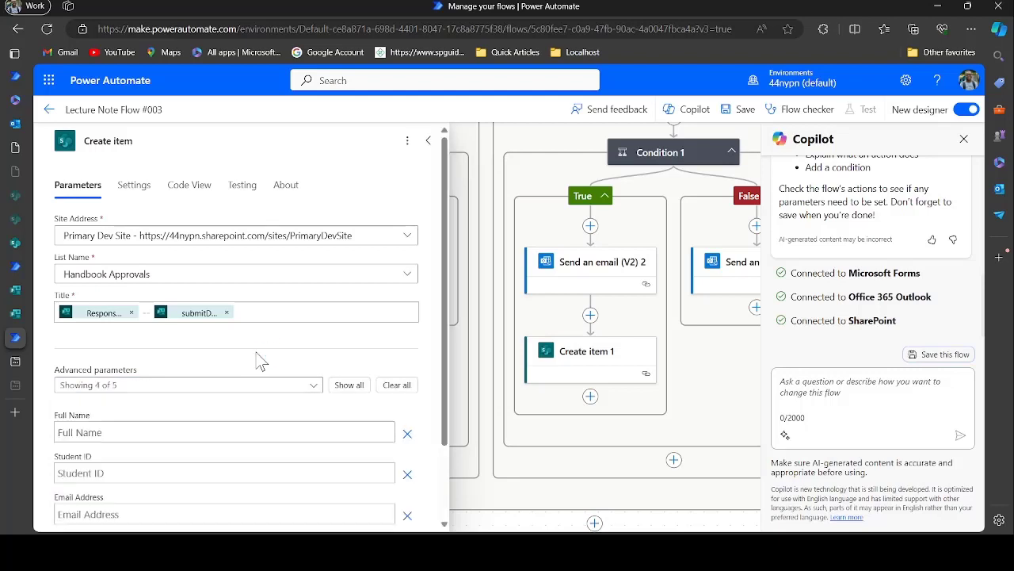
scroll(261, 360, "down", 2)
Fill Full Name and Student ID with the form's Full Name and Student ID answers
left_click(168, 337)
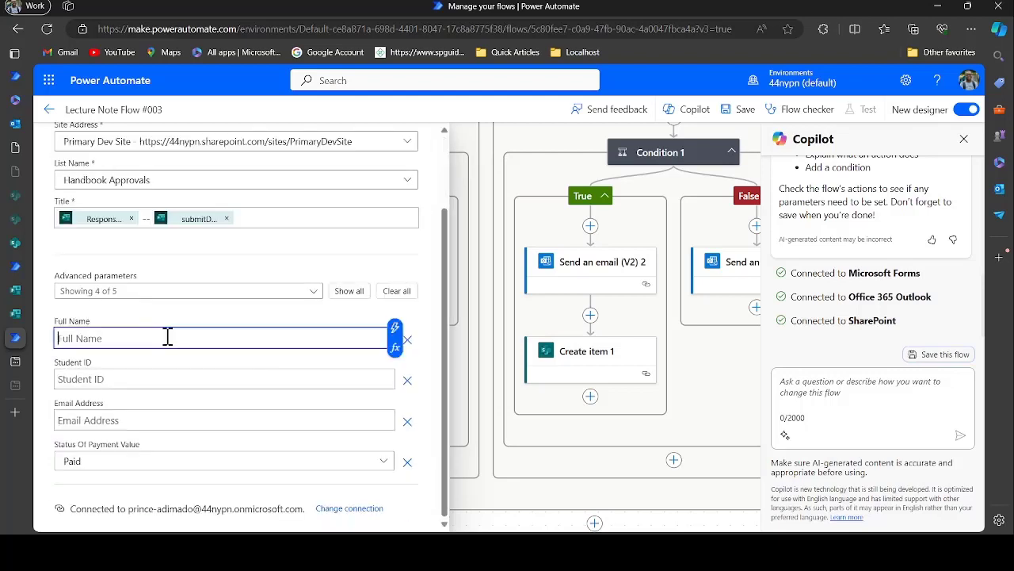
left_click(395, 327)
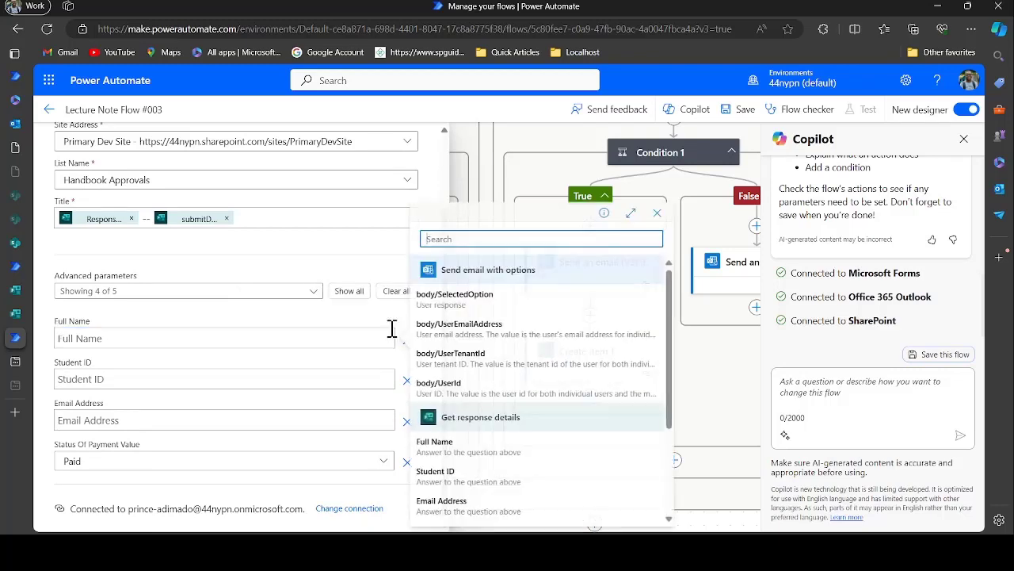
left_click(479, 448)
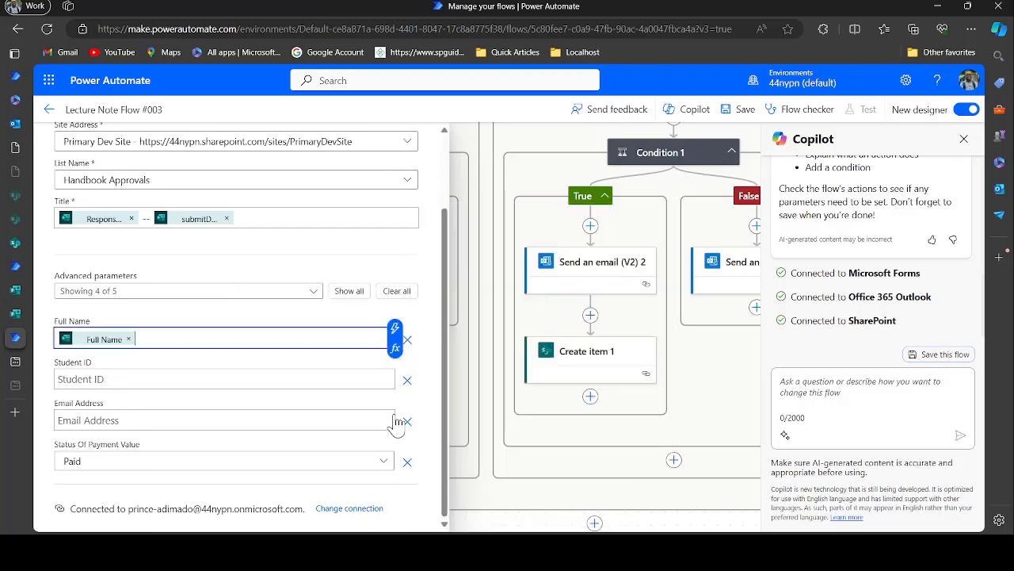
left_click(267, 371)
left_click(394, 369)
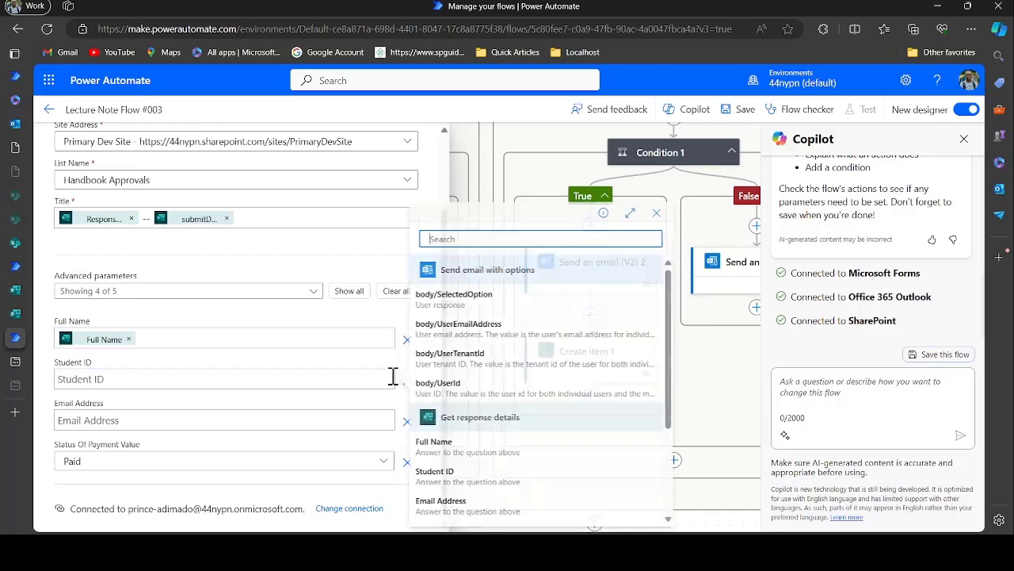
scroll(472, 470, "down", 2)
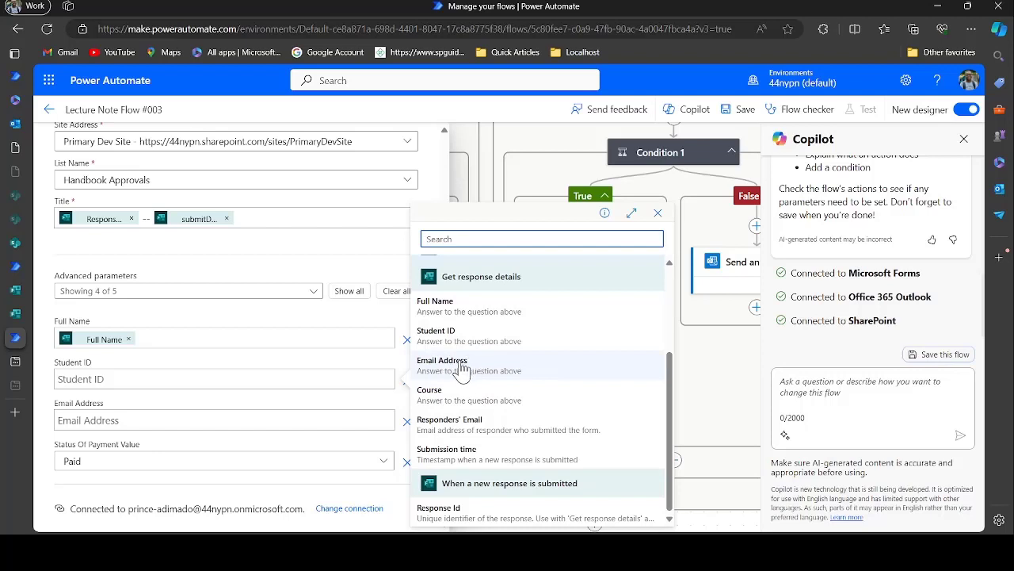
left_click(468, 336)
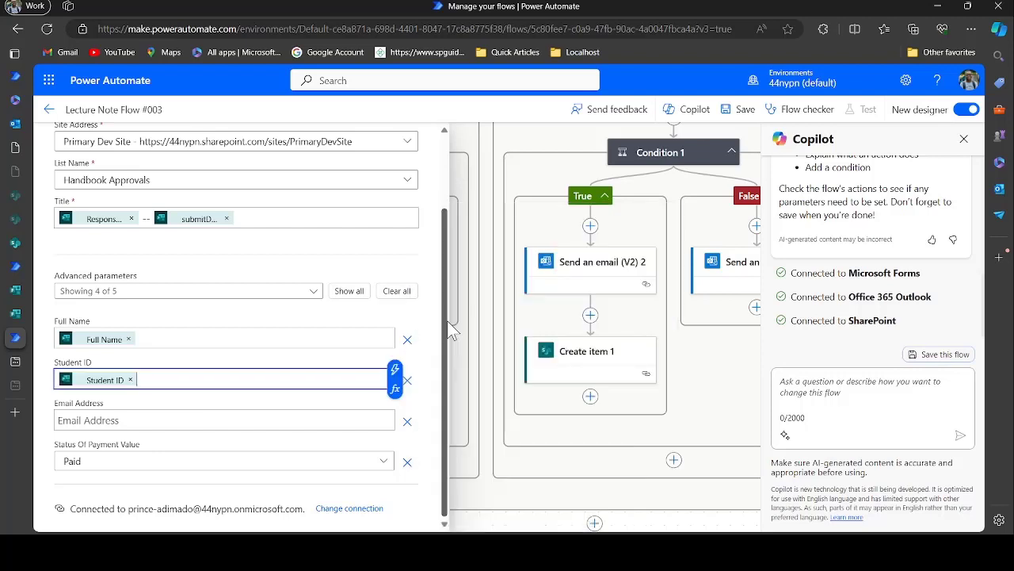
Fill Email Address with the form's Email Address answer and collapse the Create item panel
left_click(245, 420)
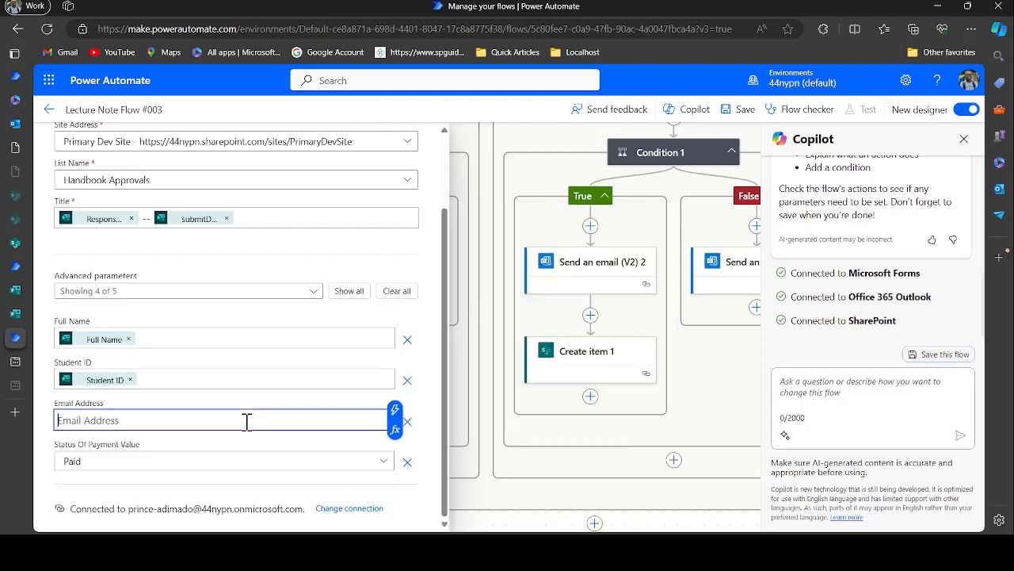
left_click(394, 410)
left_click(362, 426)
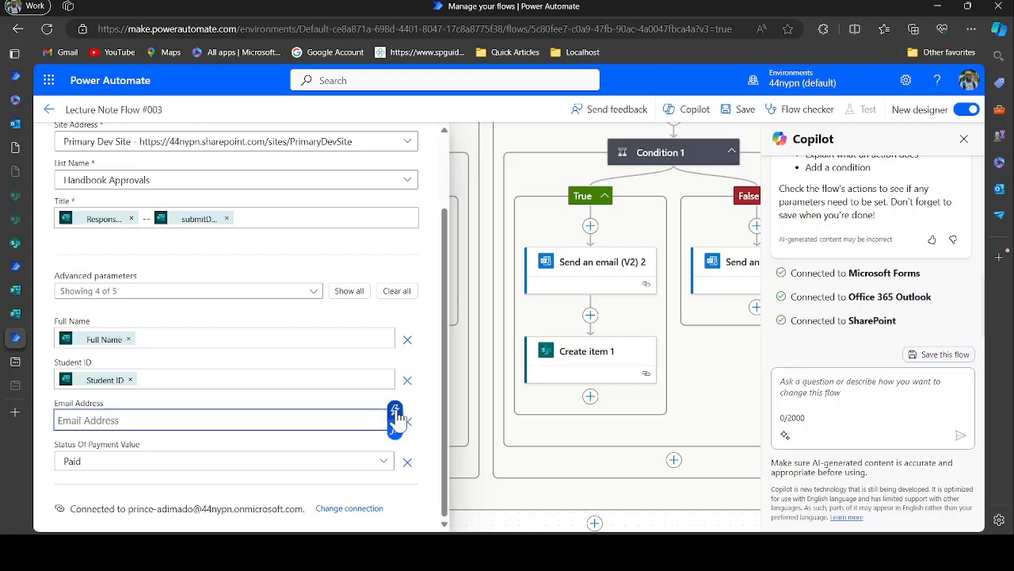
left_click(394, 413)
scroll(476, 467, "down", 3)
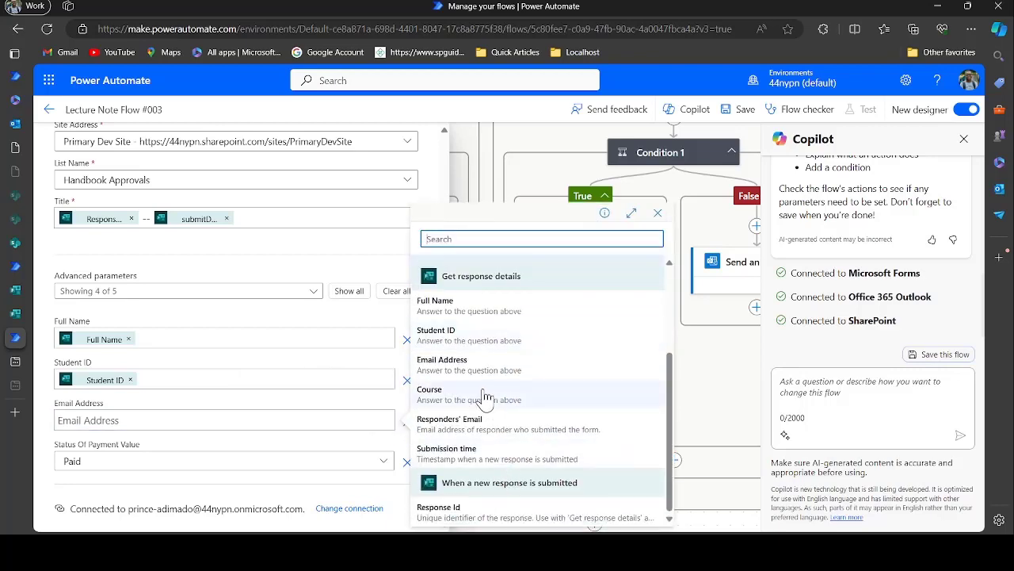
left_click(469, 363)
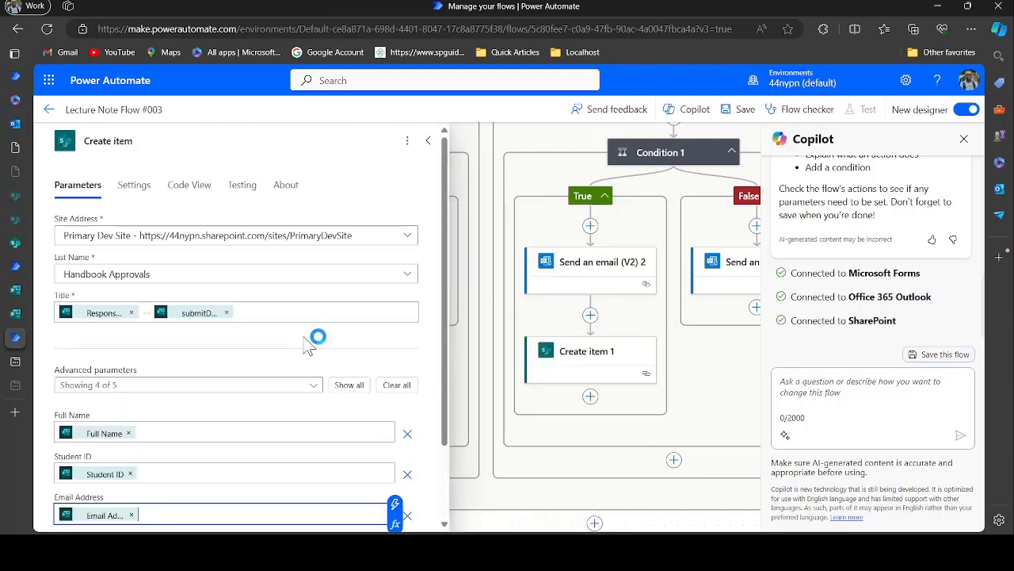
left_click(426, 145)
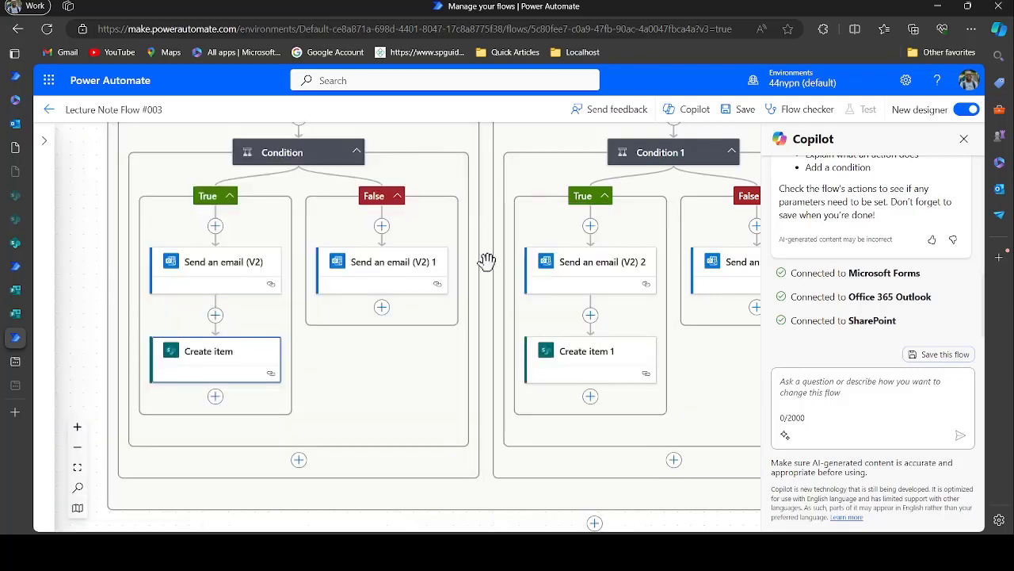
Clear Create item 1's old Full Name, Student ID and Email Address mappings
left_click(572, 369)
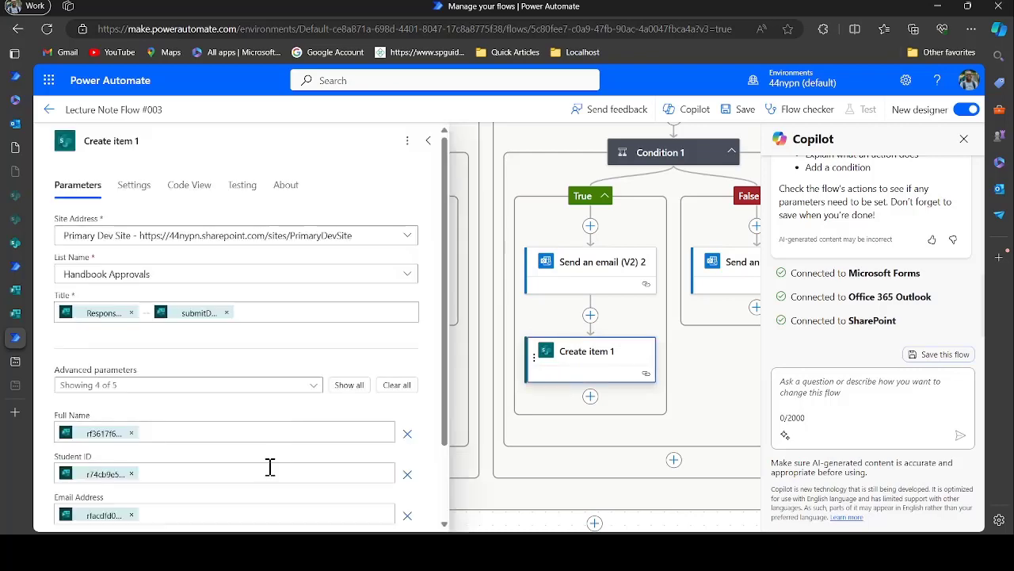
scroll(269, 467, "down", 2)
left_click(131, 339)
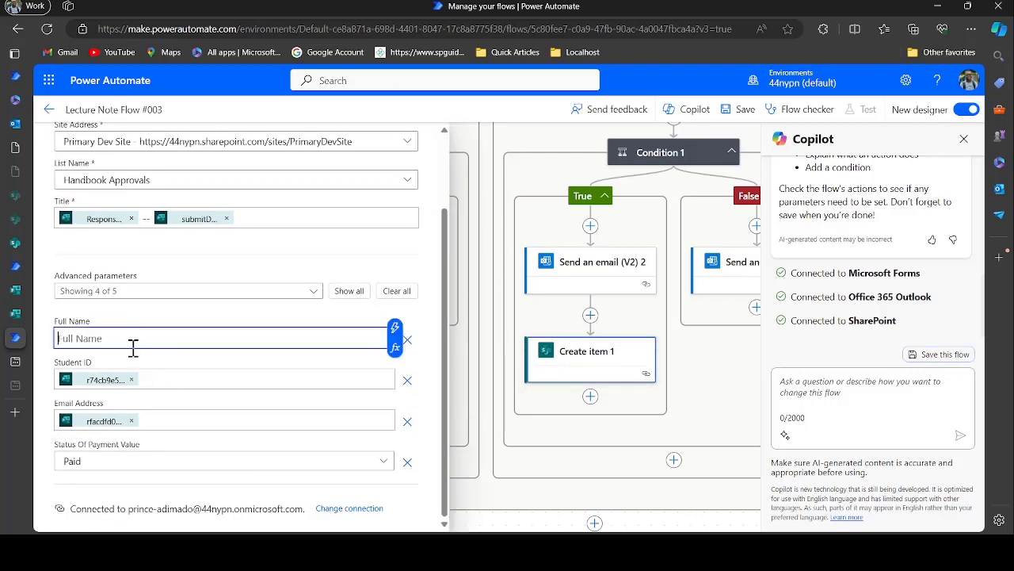
left_click(131, 380)
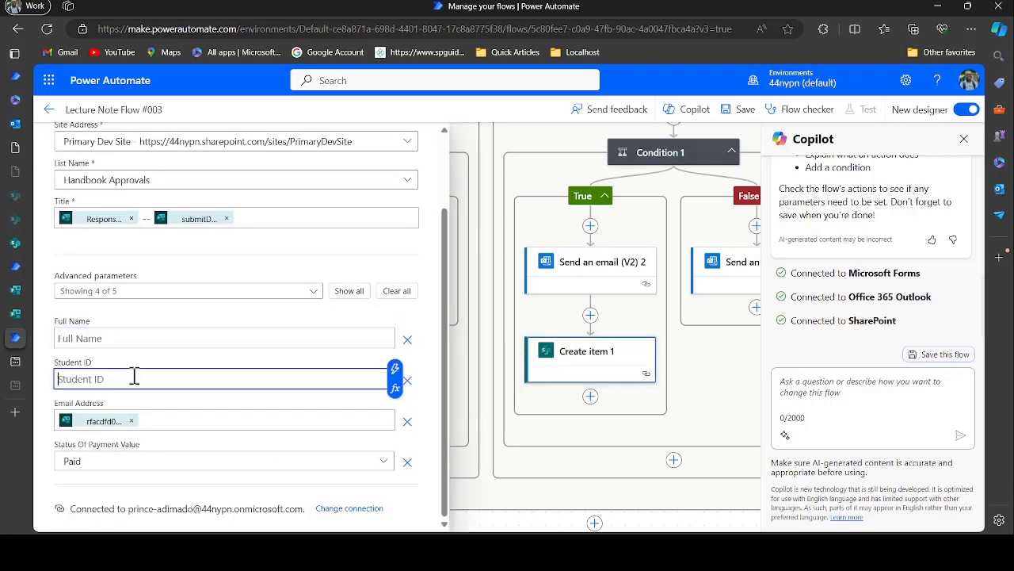
left_click(131, 420)
Fill Create item 1's Full Name and Student ID with the form's matching answers
left_click(170, 338)
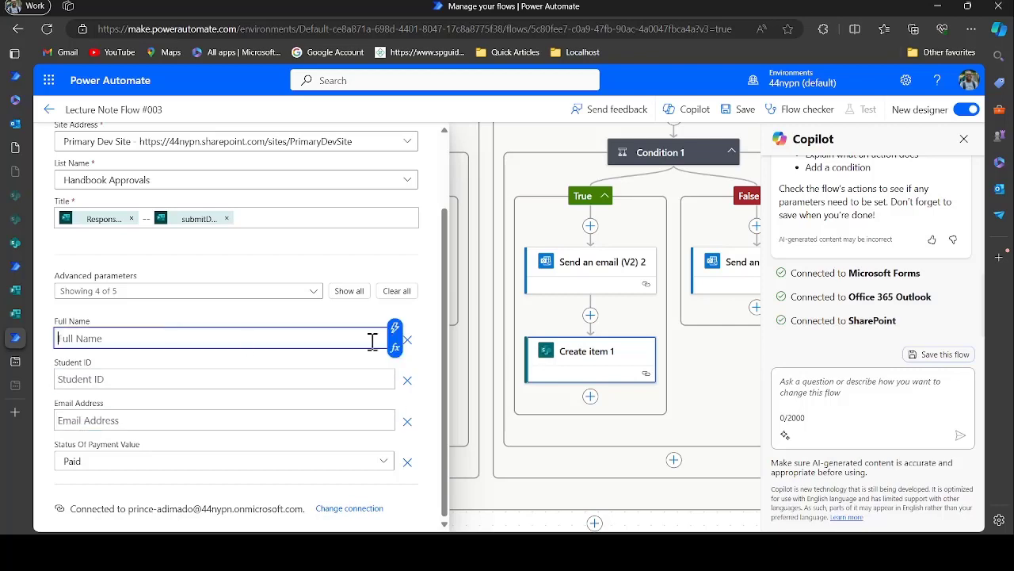
left_click(394, 329)
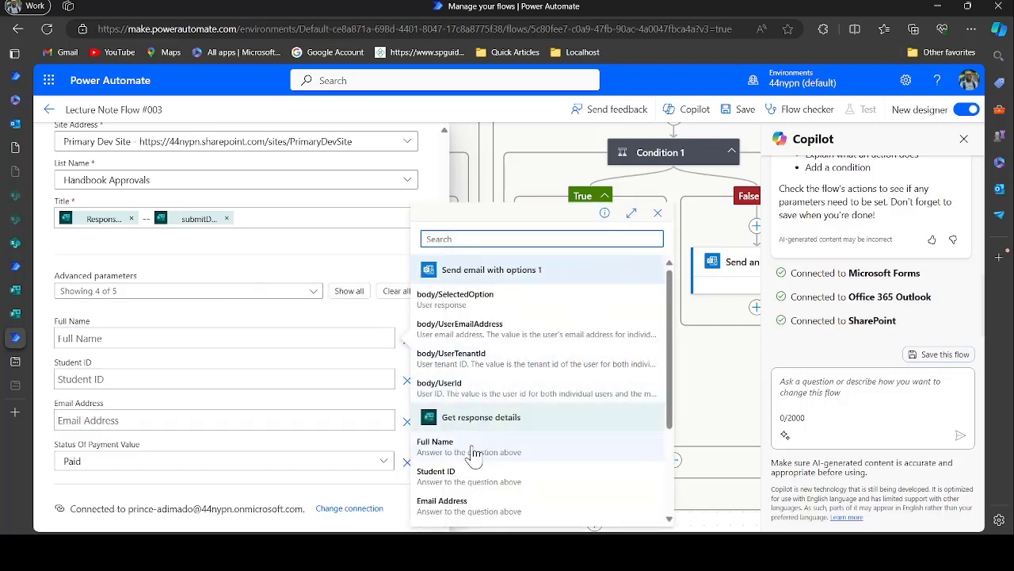
left_click(443, 446)
left_click(314, 377)
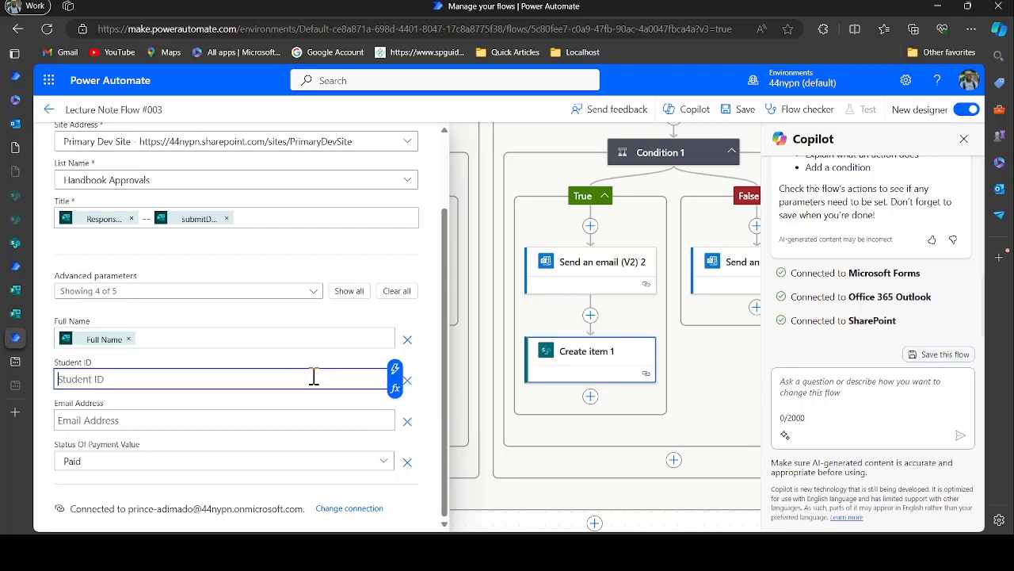
left_click(394, 369)
scroll(481, 485, "down", 2)
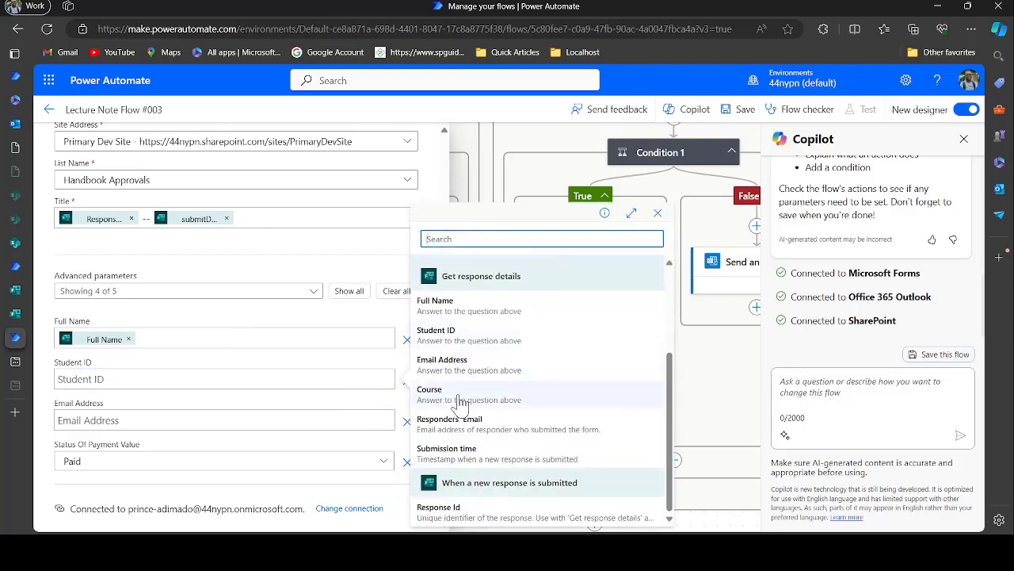
left_click(456, 342)
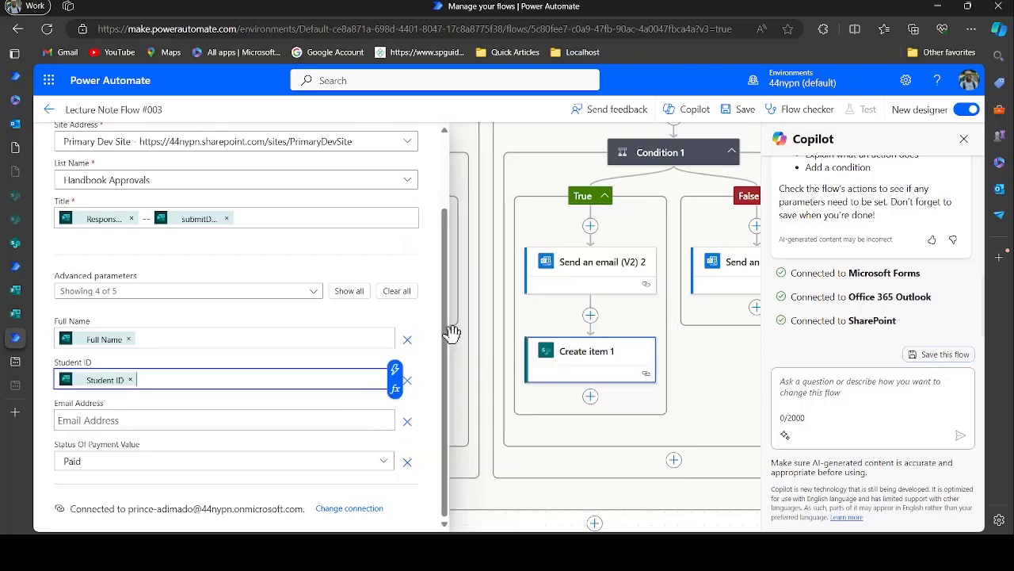
Fill Email Address with the form's Email Address answer and save the flow
left_click(377, 420)
left_click(394, 410)
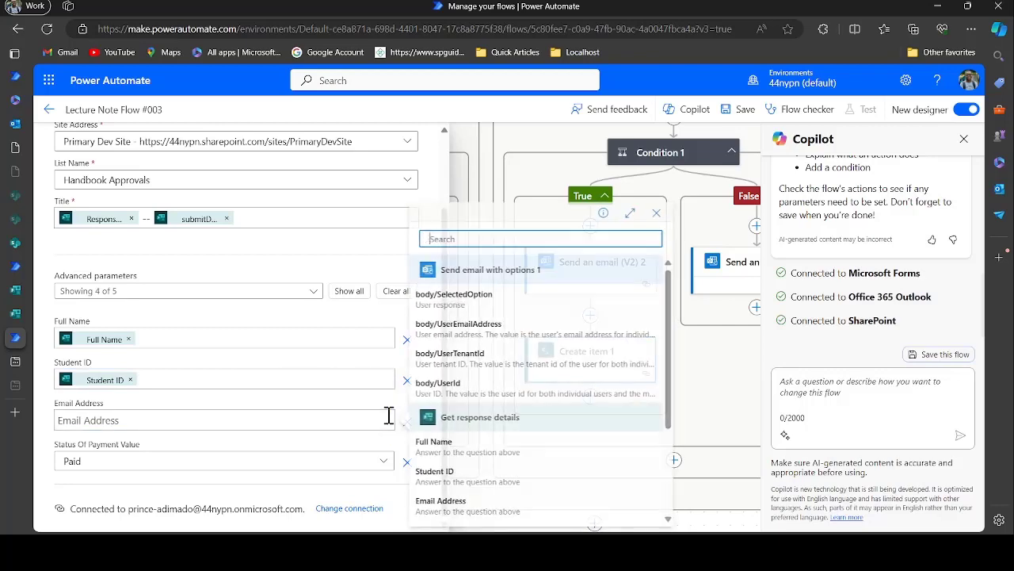
scroll(453, 474, "down", 2)
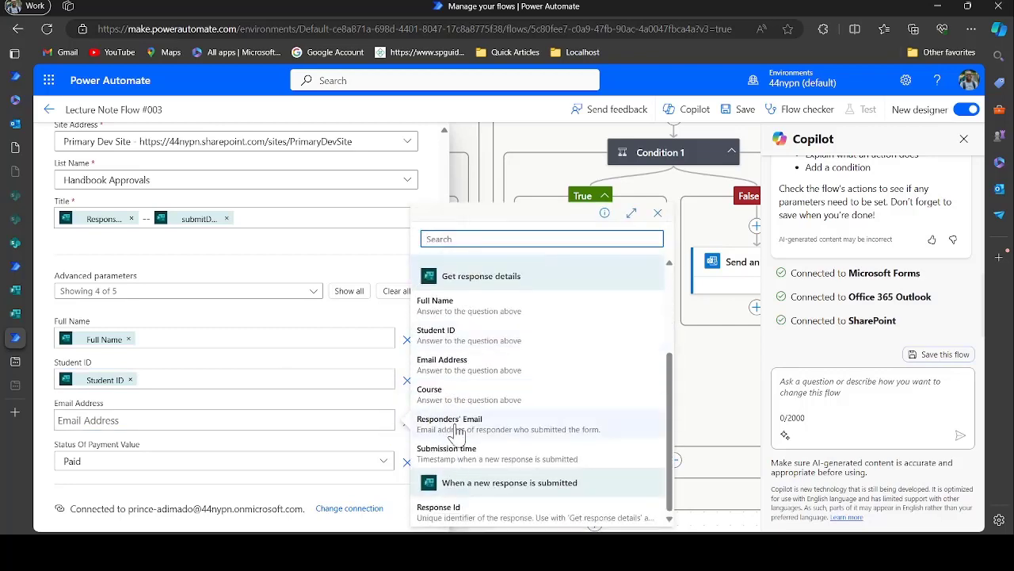
left_click(456, 363)
scroll(310, 424, "up", 2)
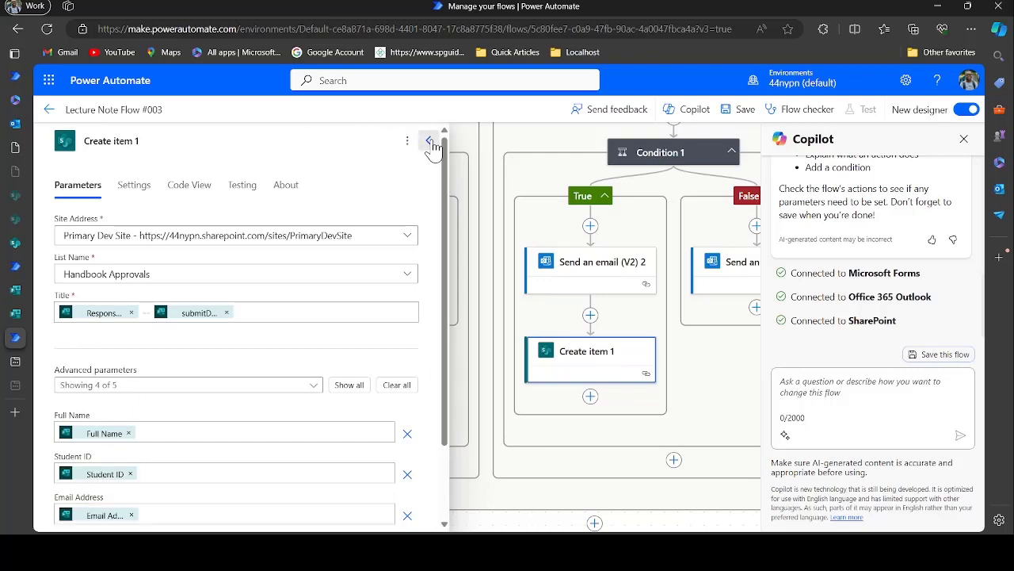
left_click(429, 146)
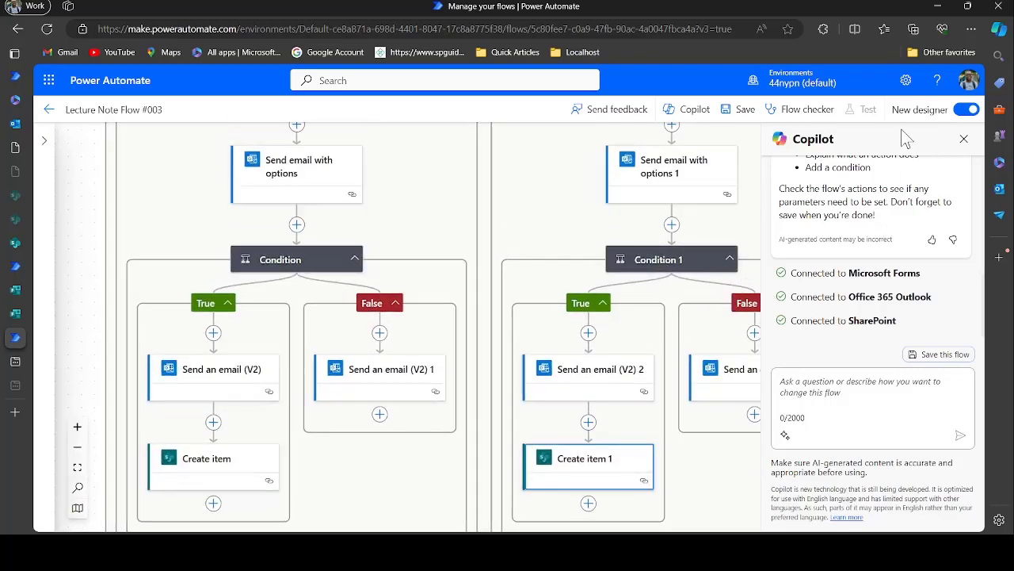
left_click(737, 115)
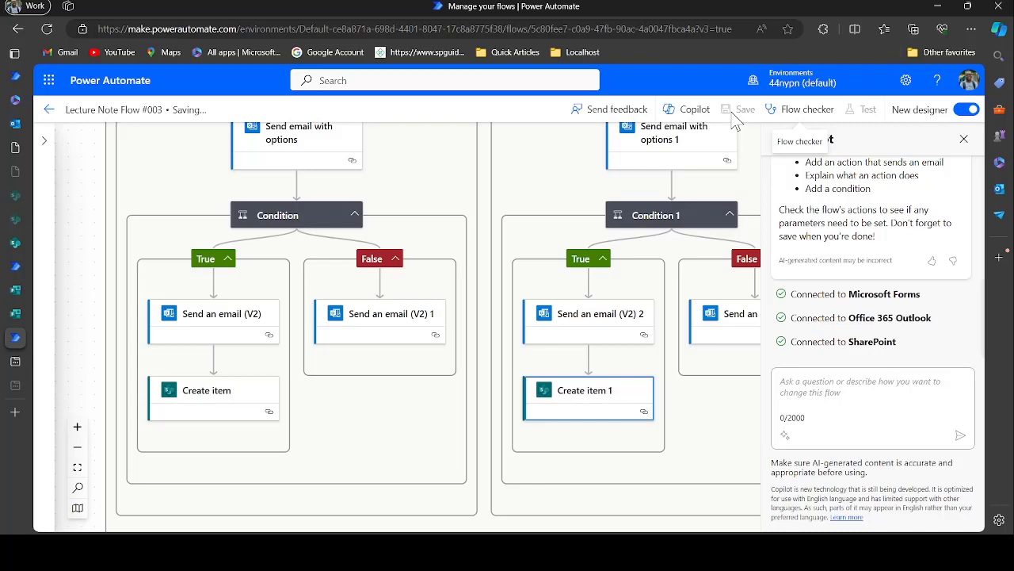
Submit another Lecture Notes Forms response with the student's details, choosing the Java 2 course
left_click(16, 314)
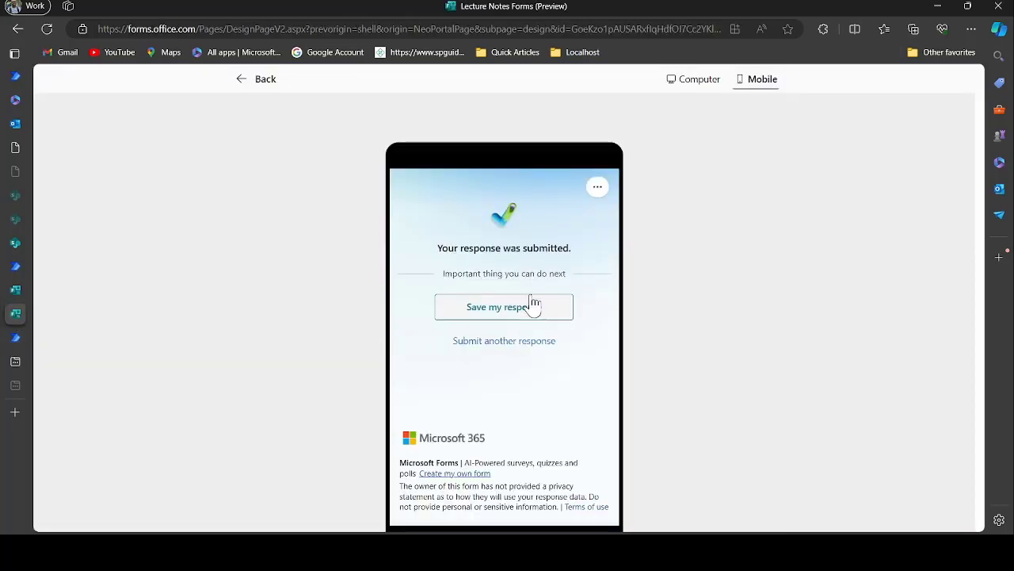
left_click(507, 343)
left_click(476, 319)
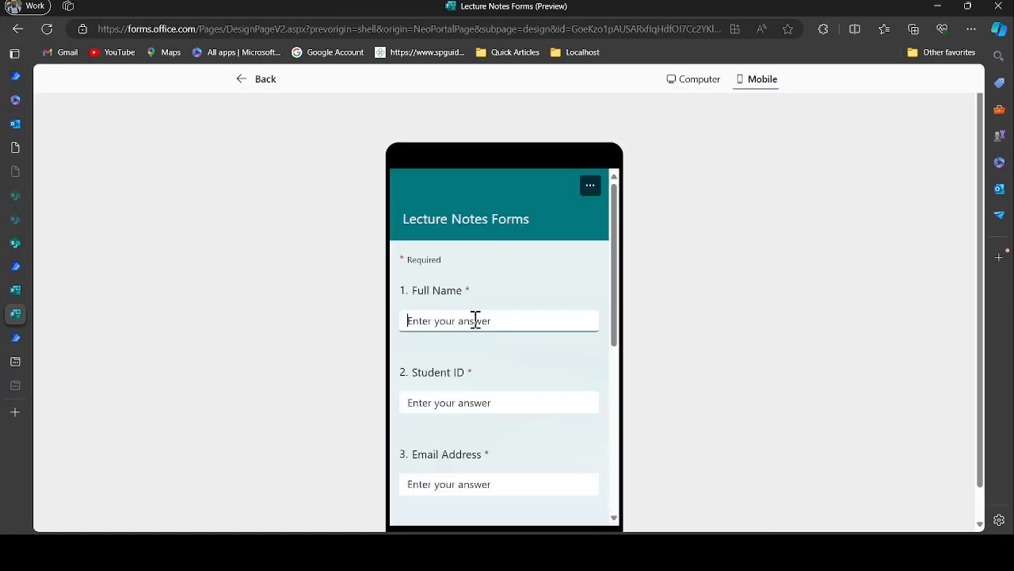
type("Pr")
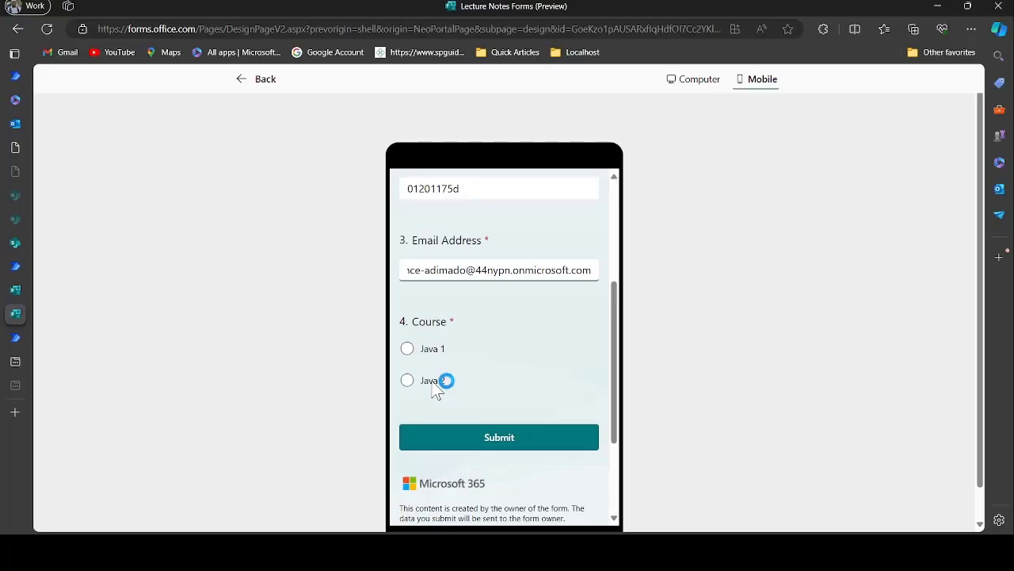
left_click(436, 384)
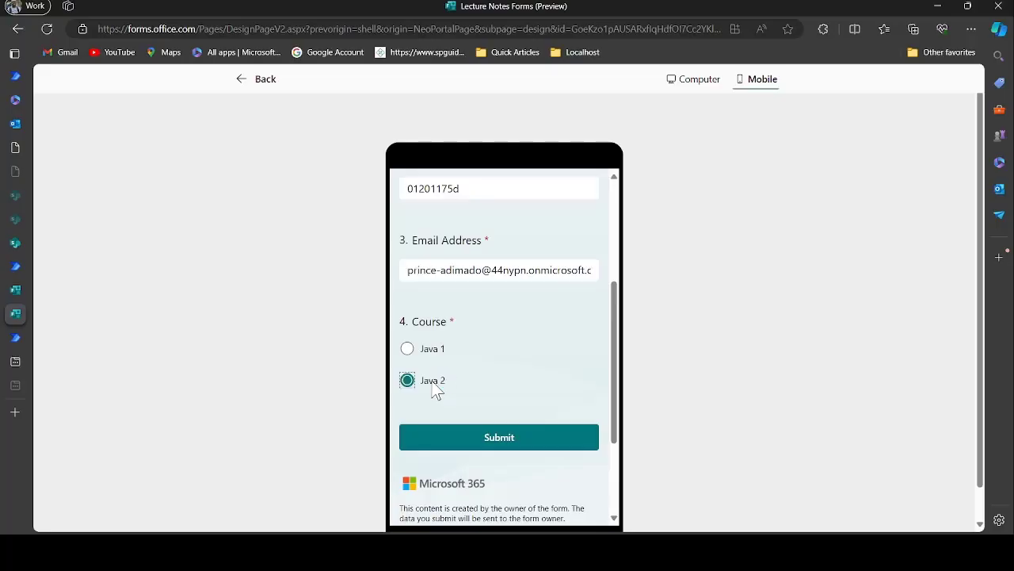
left_click(493, 444)
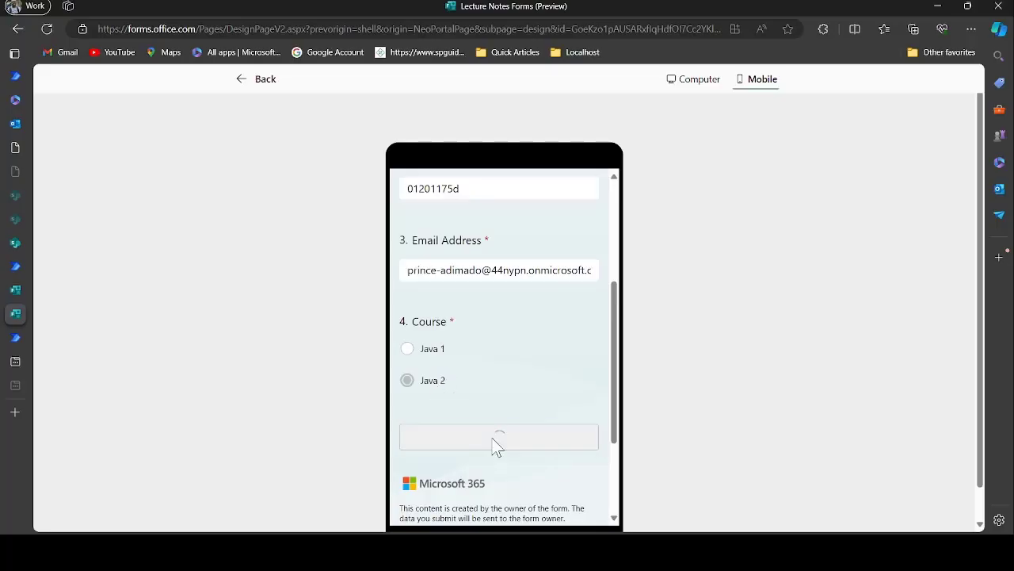
left_click(15, 338)
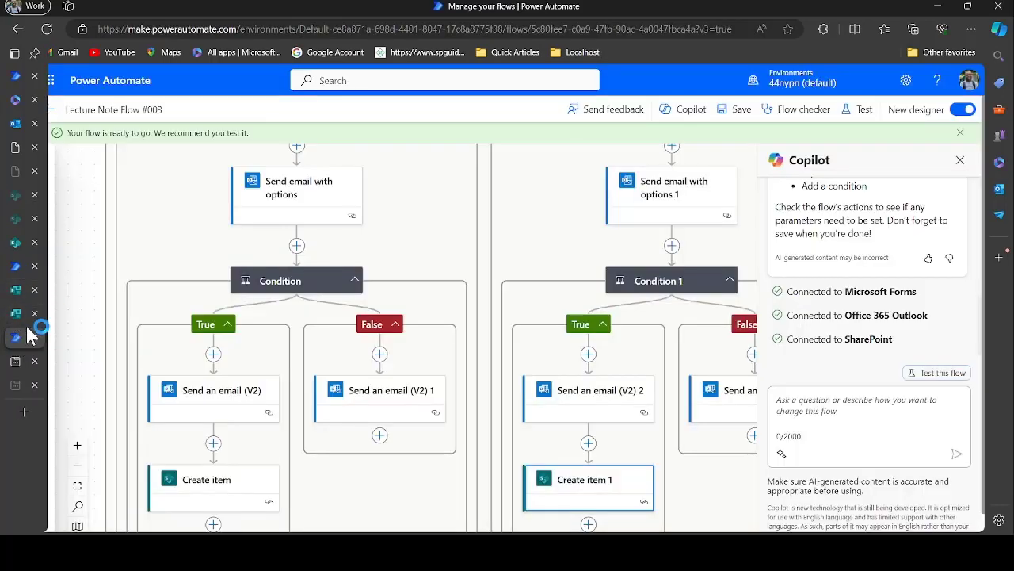
Open the Java 2 lecture notes request email, approve it, and confirm the Approve response
mouse_move(20, 127)
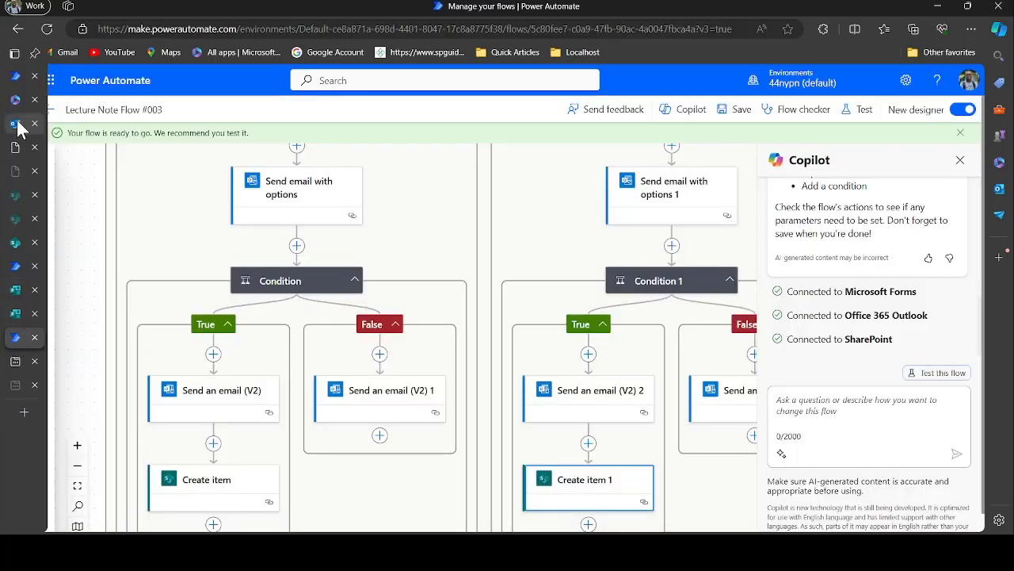
left_click(16, 123)
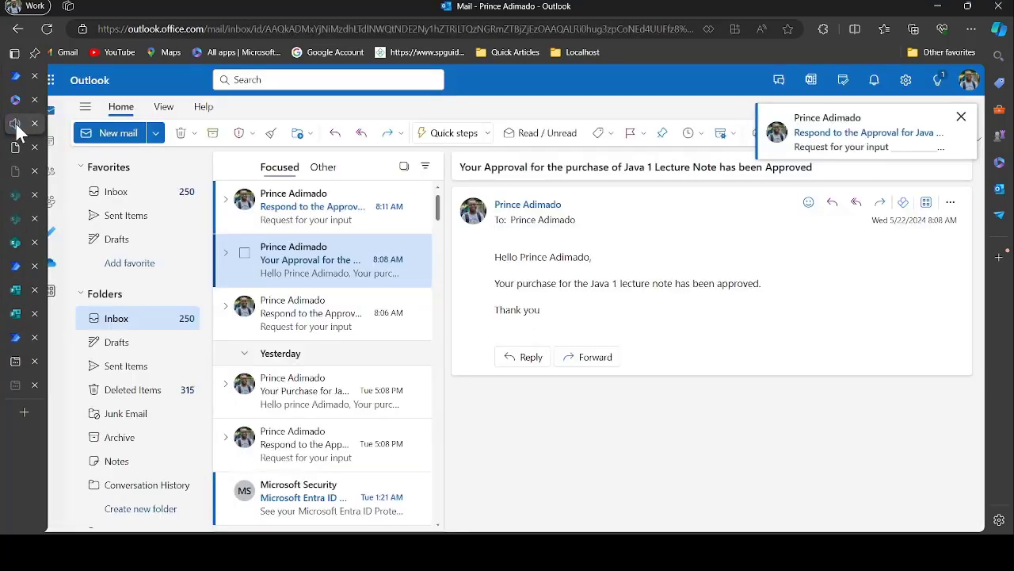
left_click(313, 208)
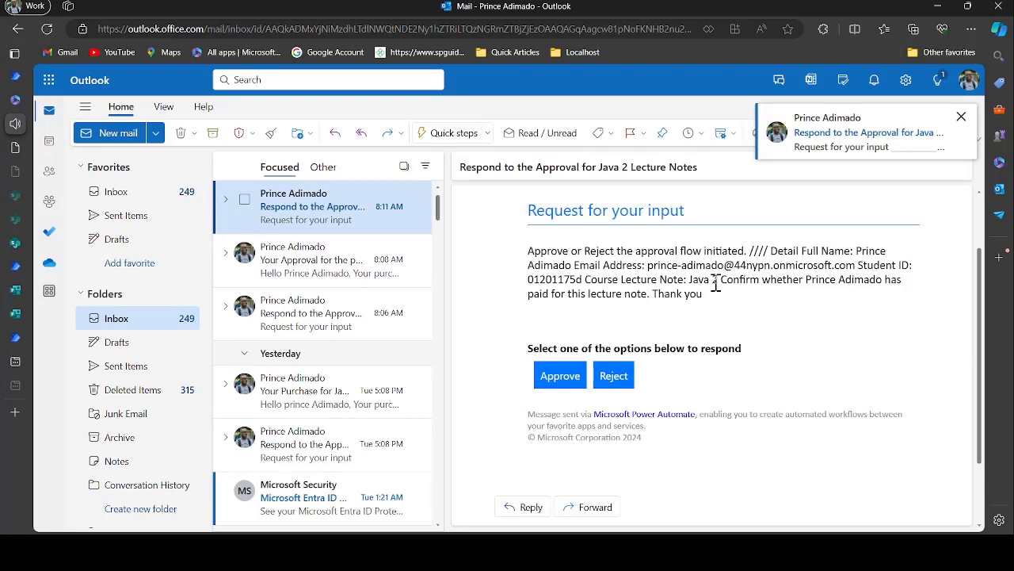
left_click_drag(630, 170, 605, 169)
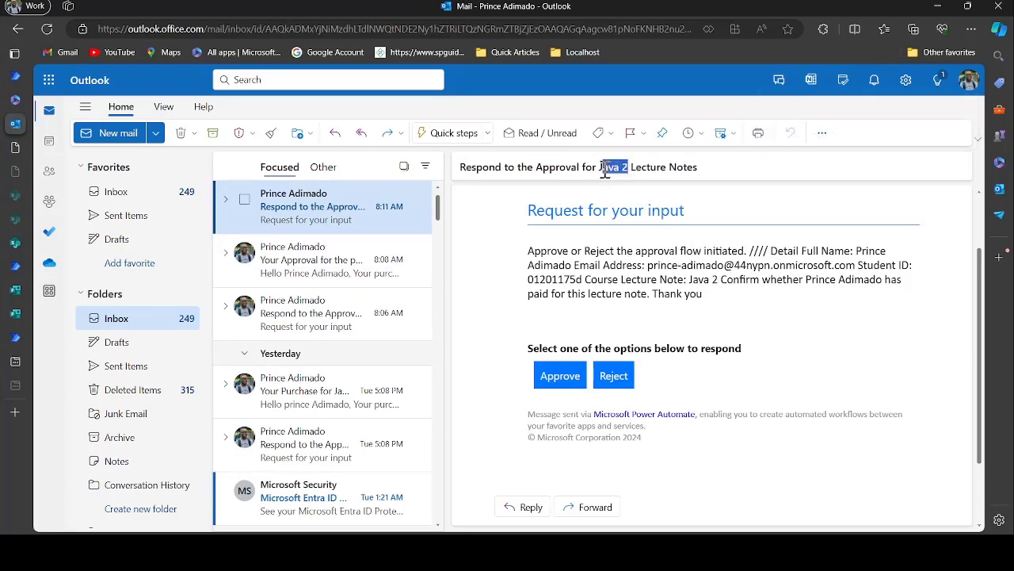
left_click_drag(722, 279, 690, 282)
left_click(710, 333)
left_click(559, 376)
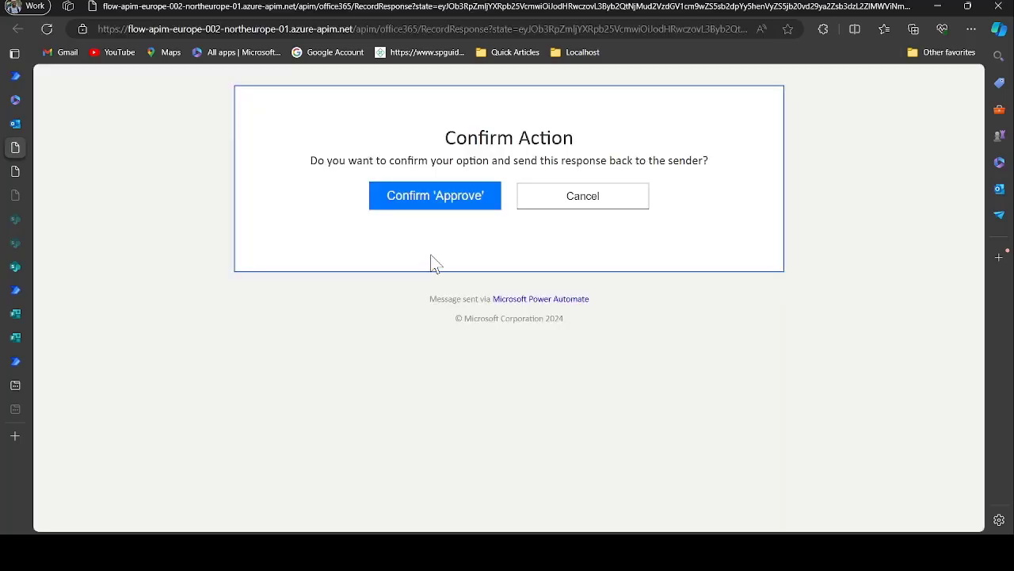
left_click(442, 202)
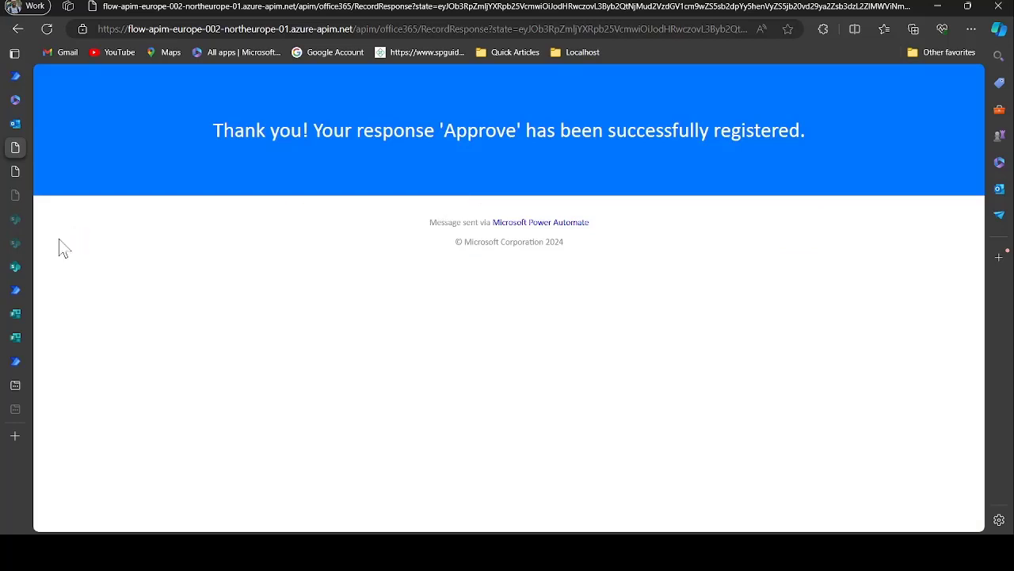
Read the new Java 2 approval result email, then go back to the flow editor
mouse_move(21, 131)
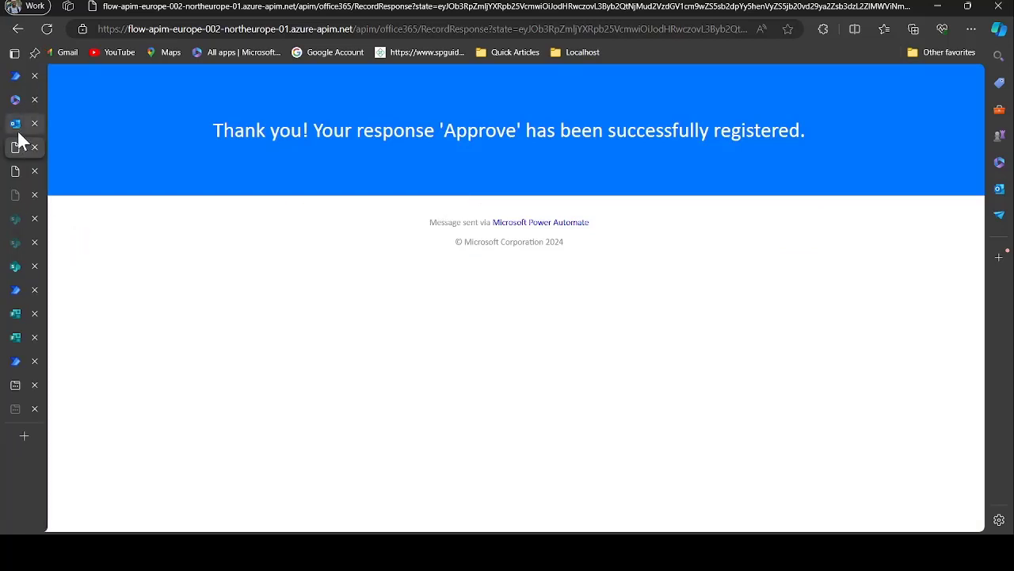
left_click(17, 127)
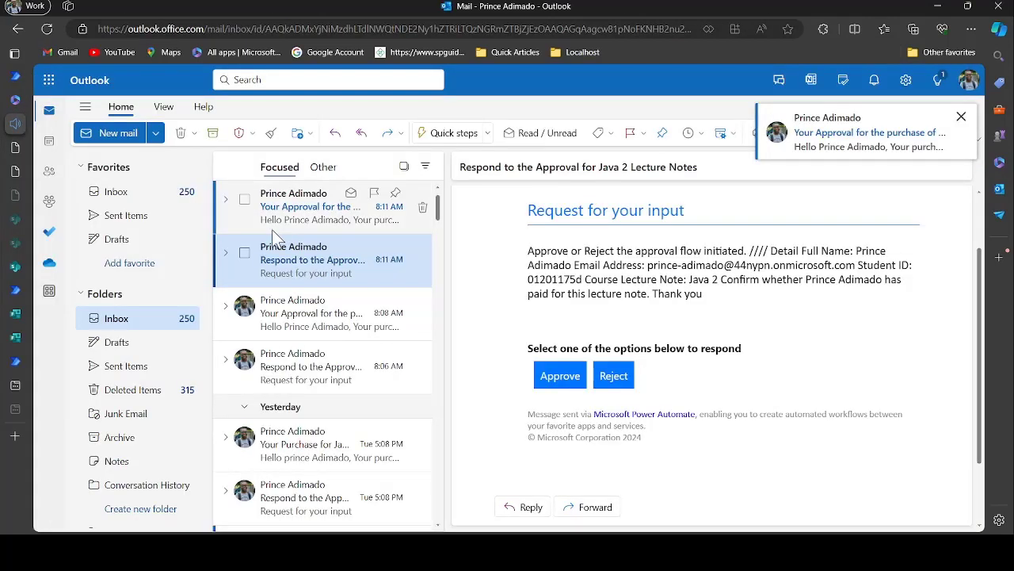
left_click(317, 206)
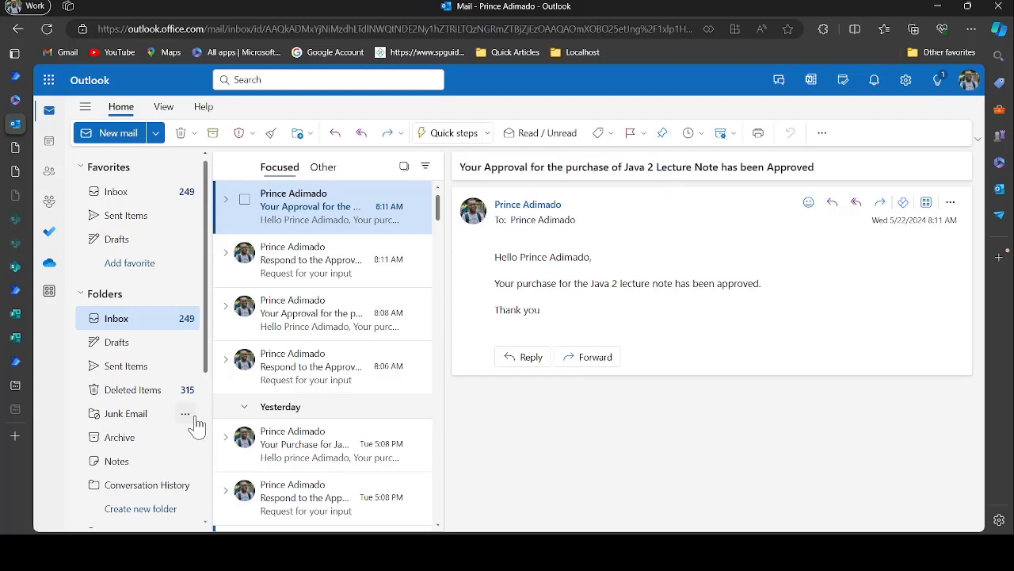
left_click(14, 361)
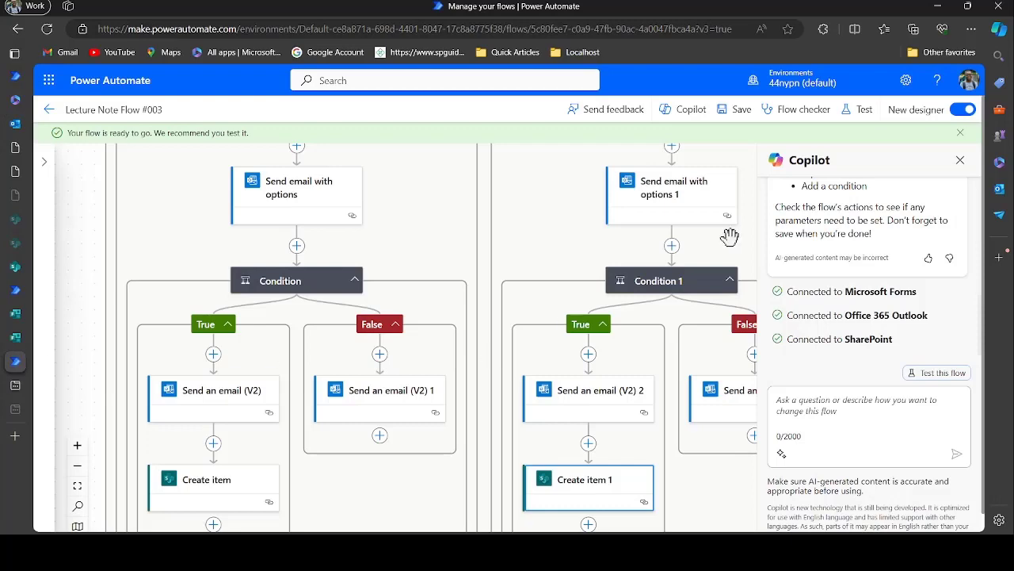
Test Lecture Note Flow #003 automatically, replaying the recently used Succeeded trigger run
left_click(862, 115)
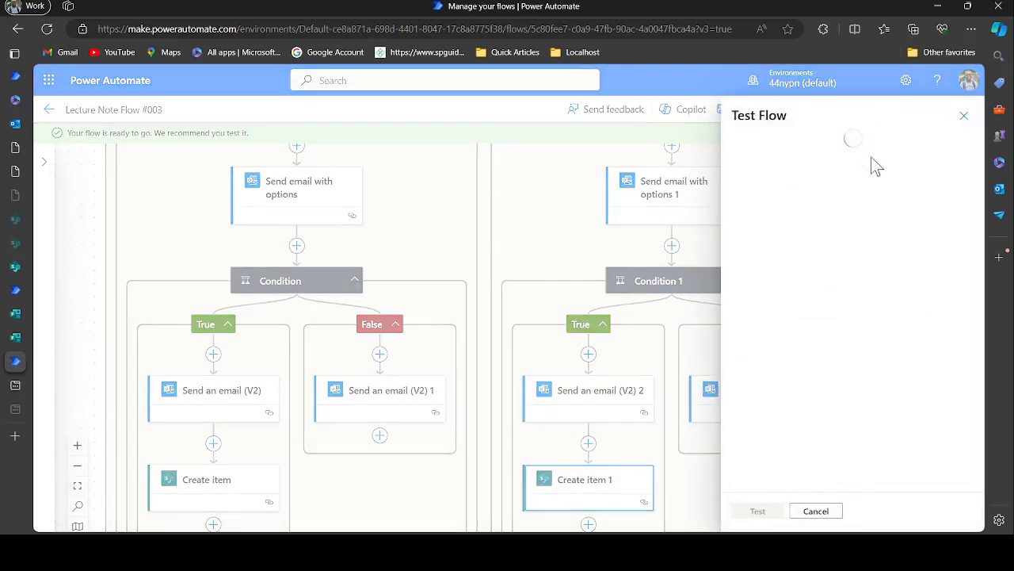
left_click(762, 162)
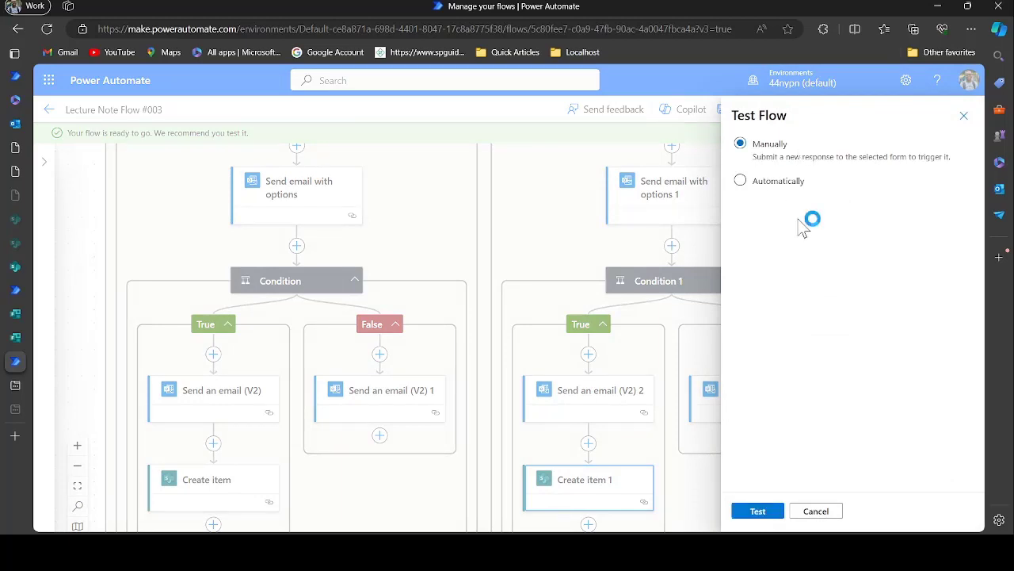
left_click(775, 188)
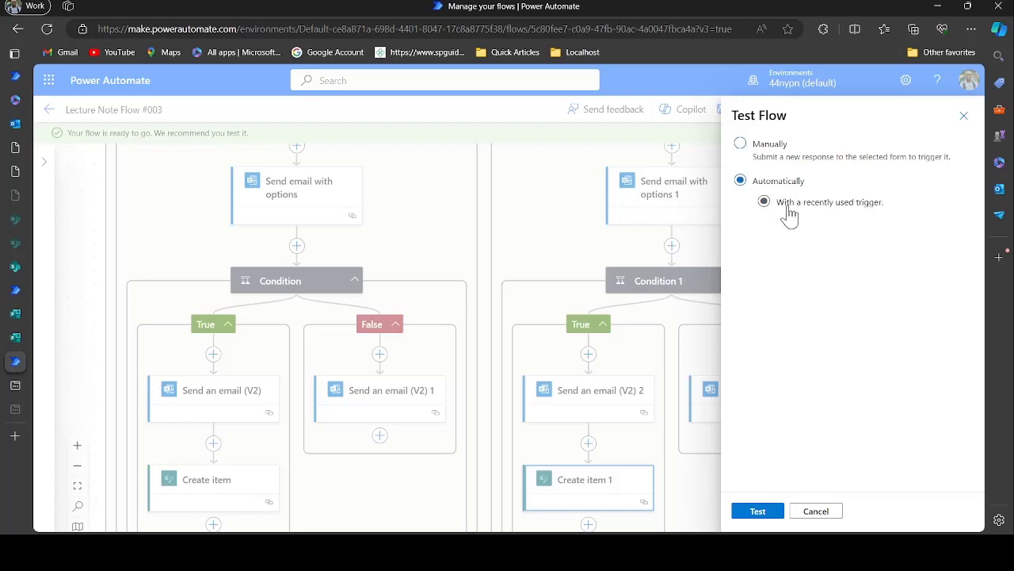
left_click(789, 212)
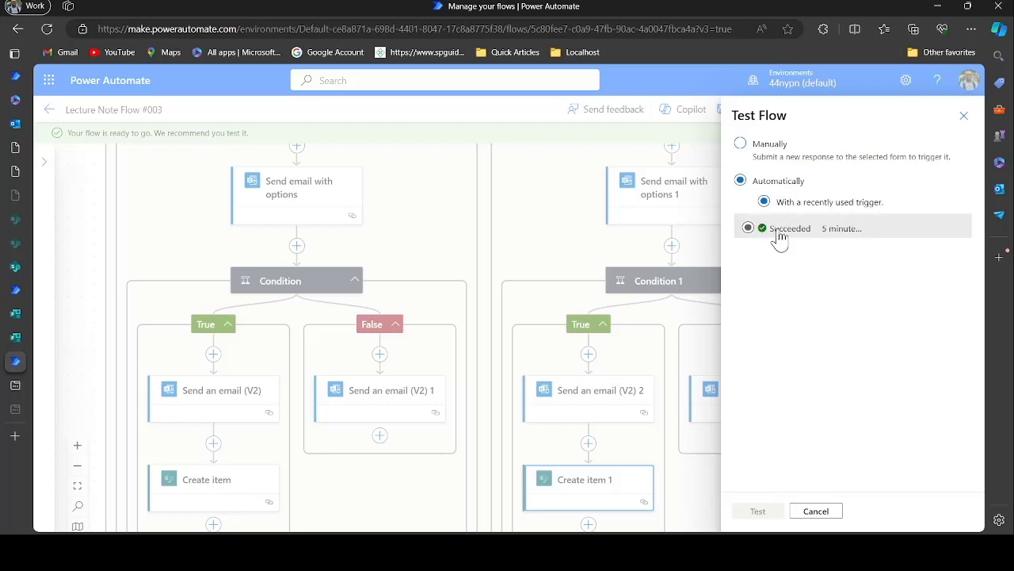
left_click(780, 233)
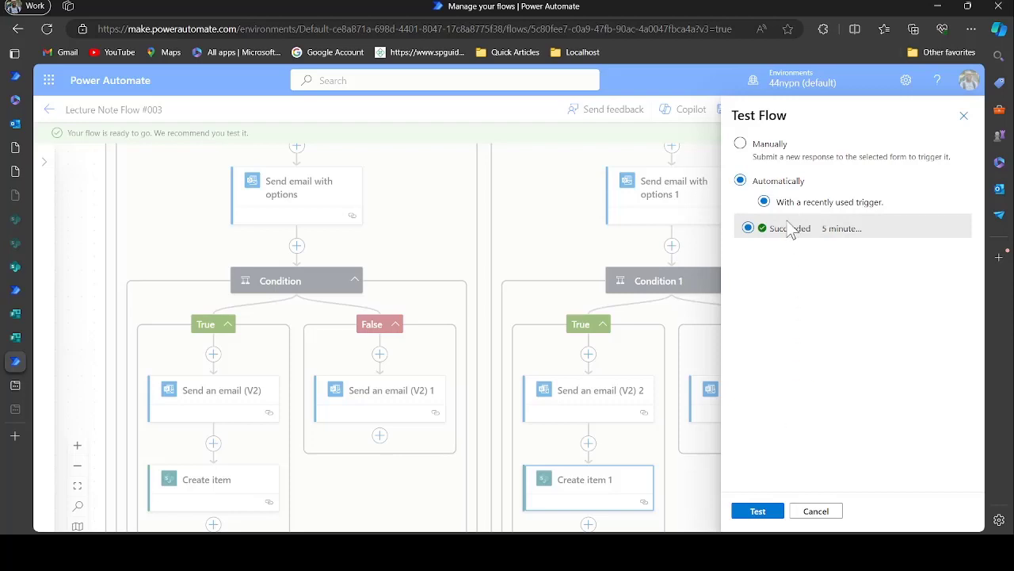
left_click(758, 512)
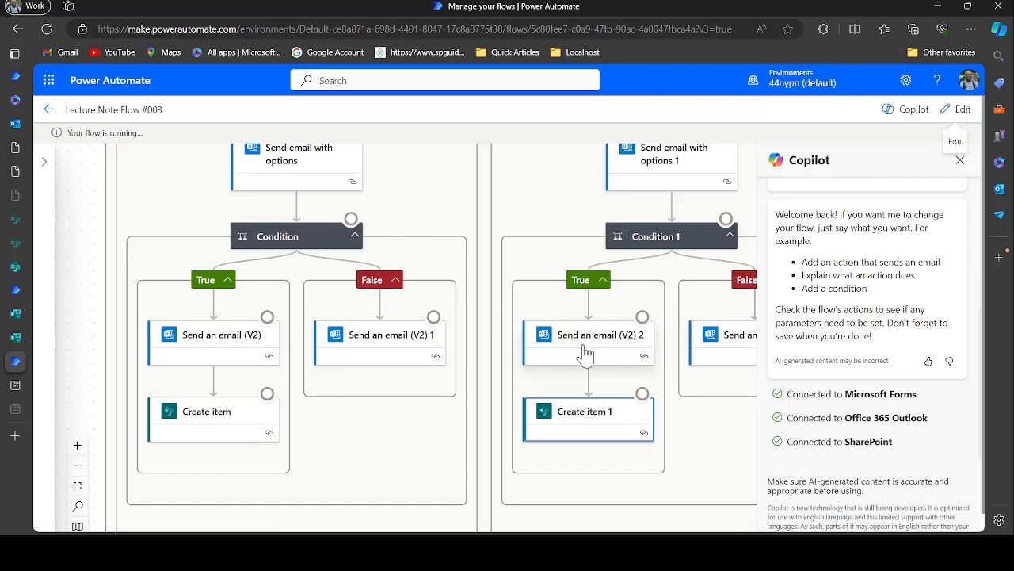
scroll(585, 355, "up", 10)
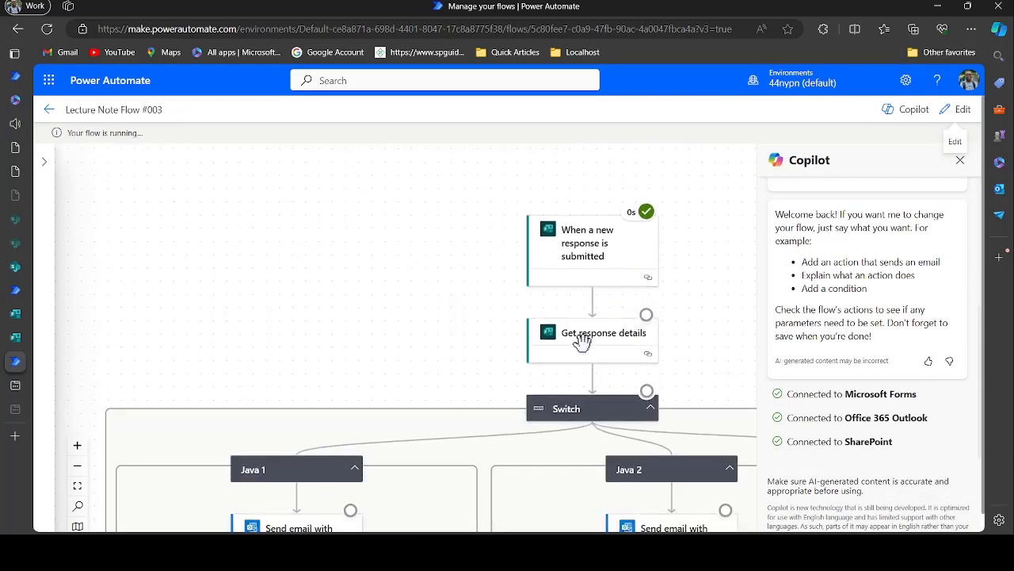
scroll(582, 341, "down", 8)
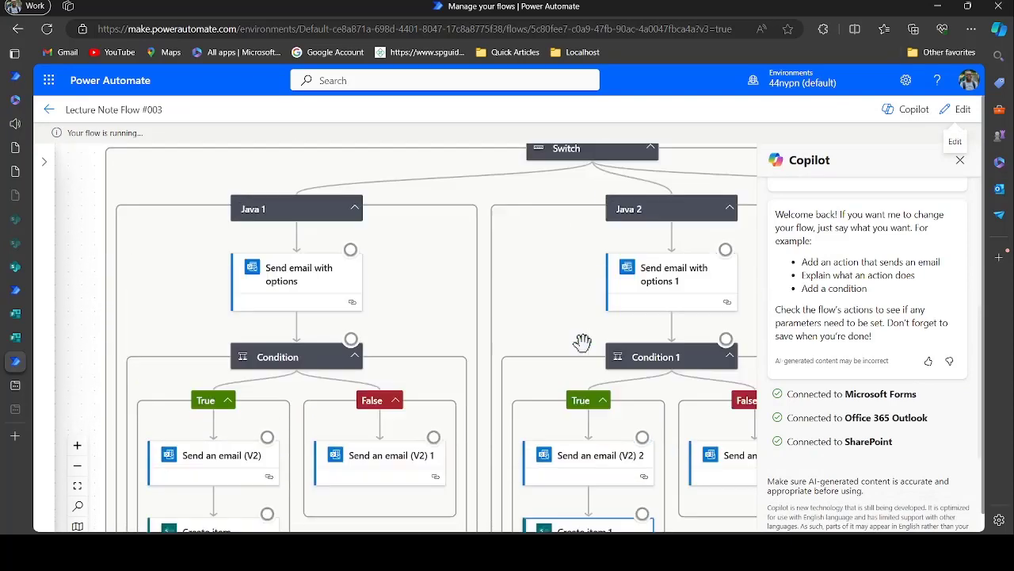
scroll(582, 340, "up", 3)
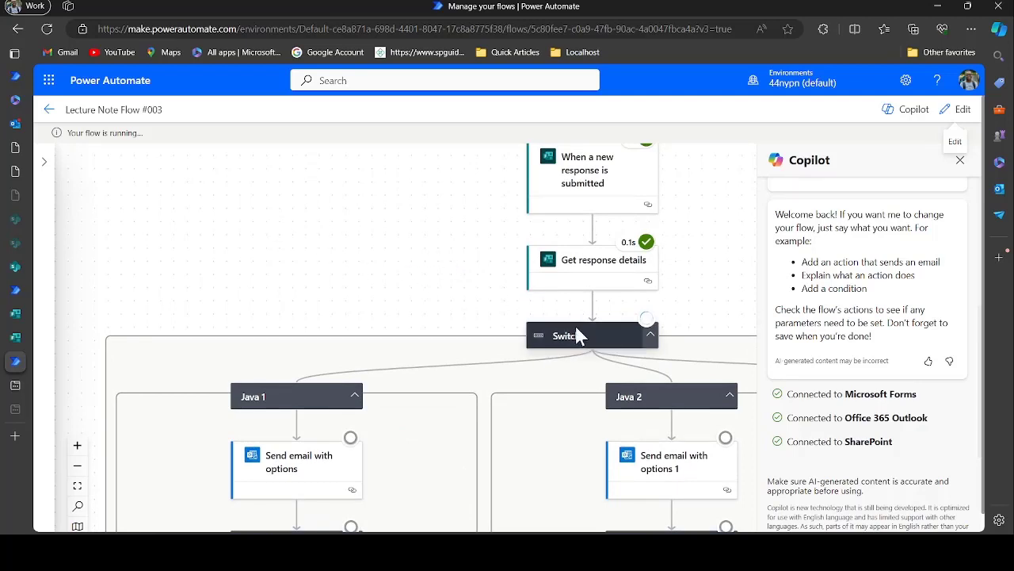
left_click(15, 124)
Reject the Java 1 request email, confirm 'Reject', and open the resulting rejection message
left_click(285, 220)
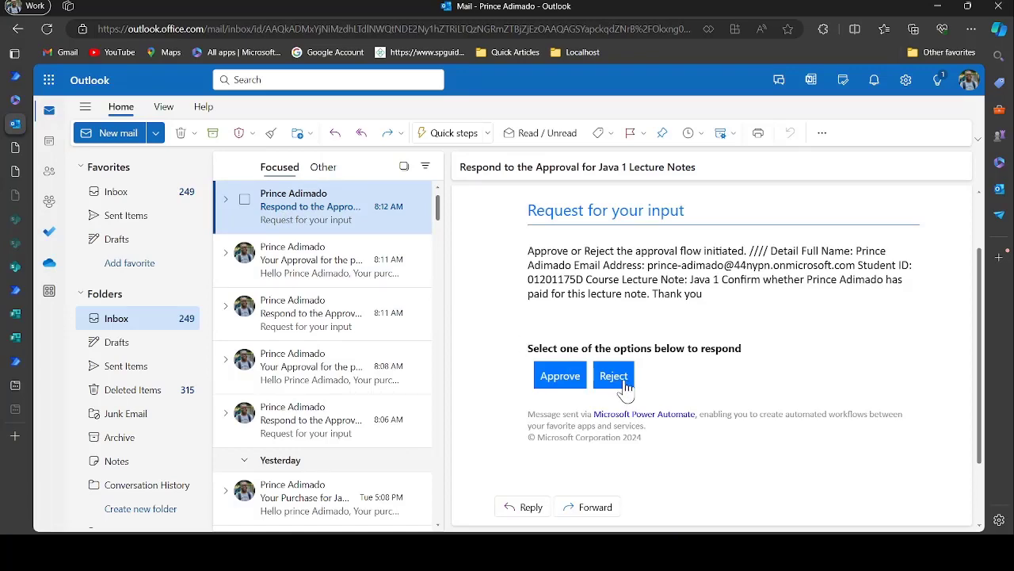
left_click(614, 376)
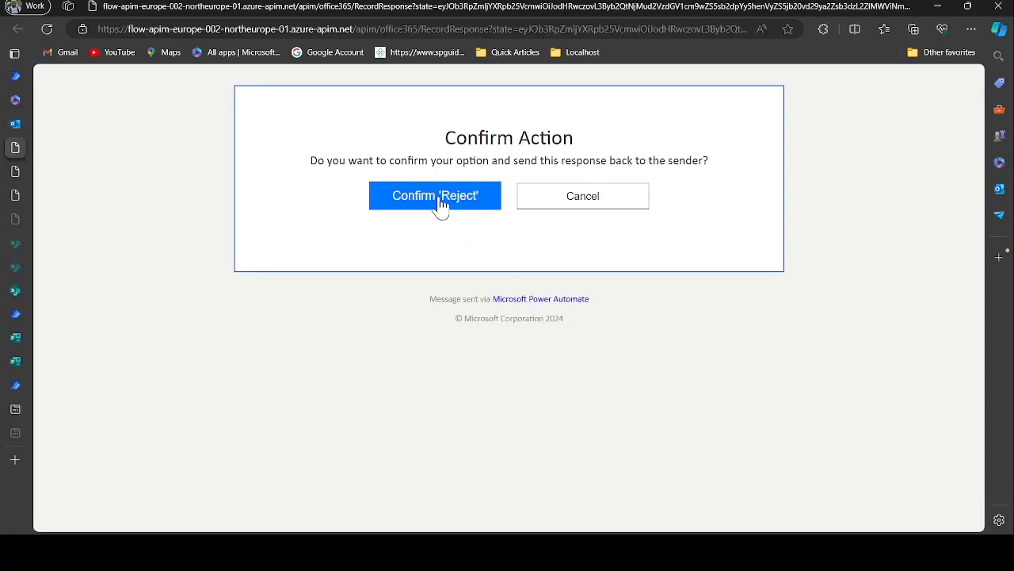
left_click(440, 200)
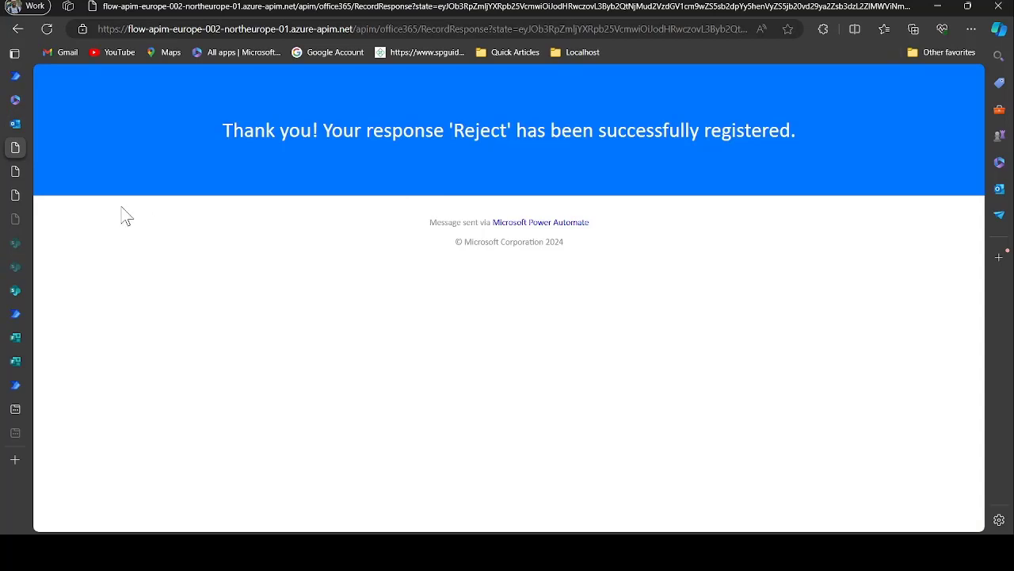
left_click(12, 124)
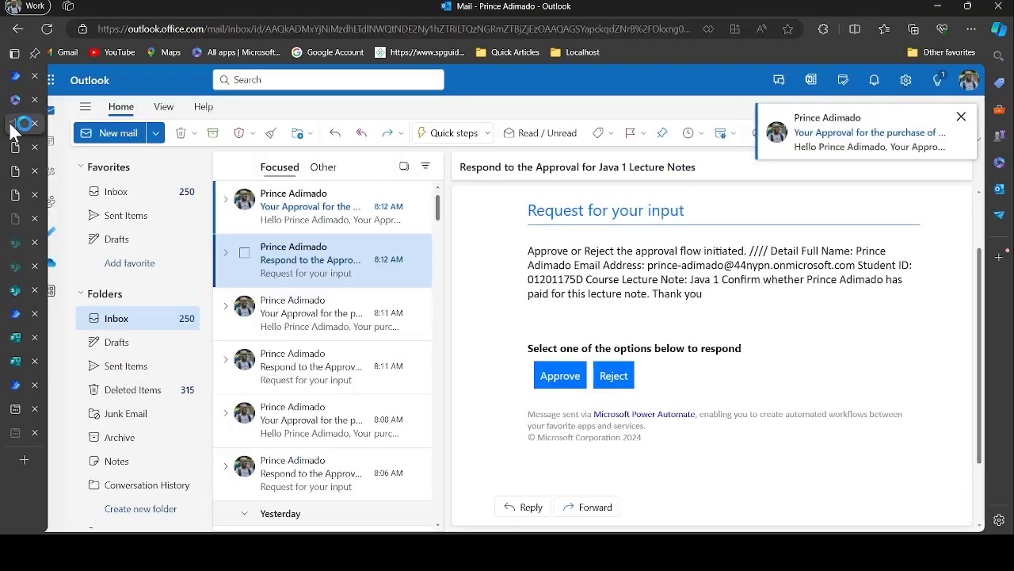
left_click(325, 220)
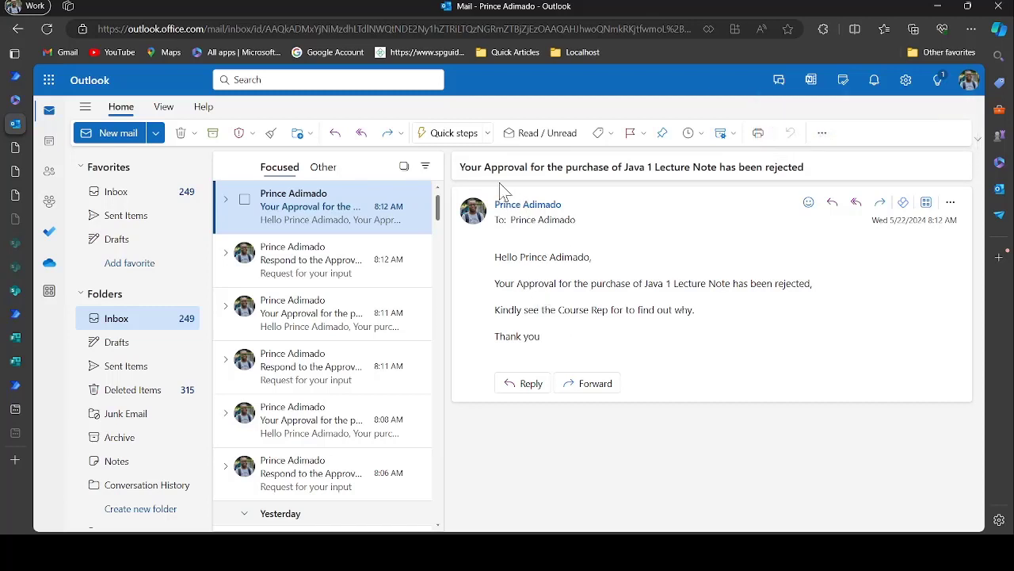
left_click(645, 176)
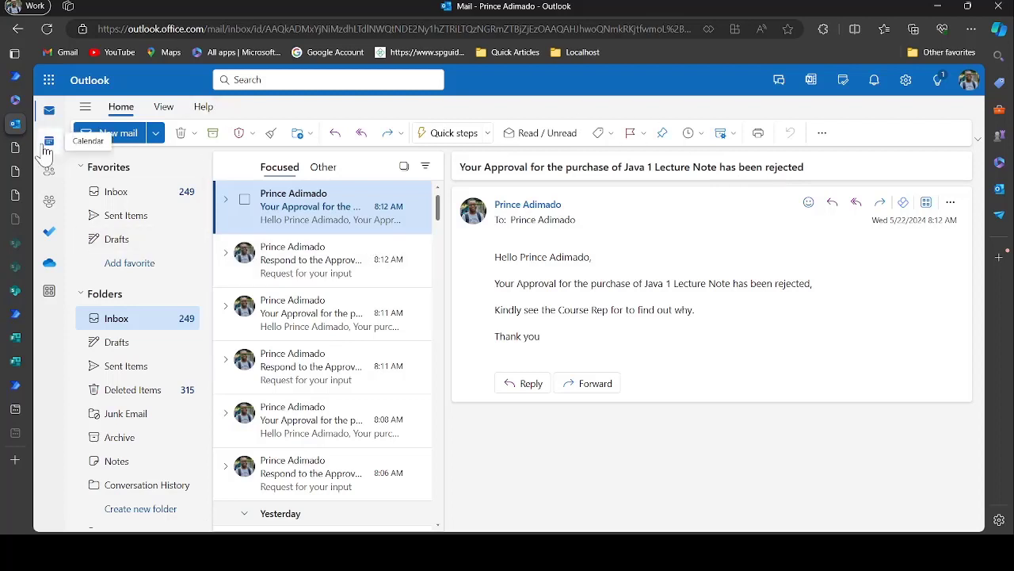
mouse_move(22, 348)
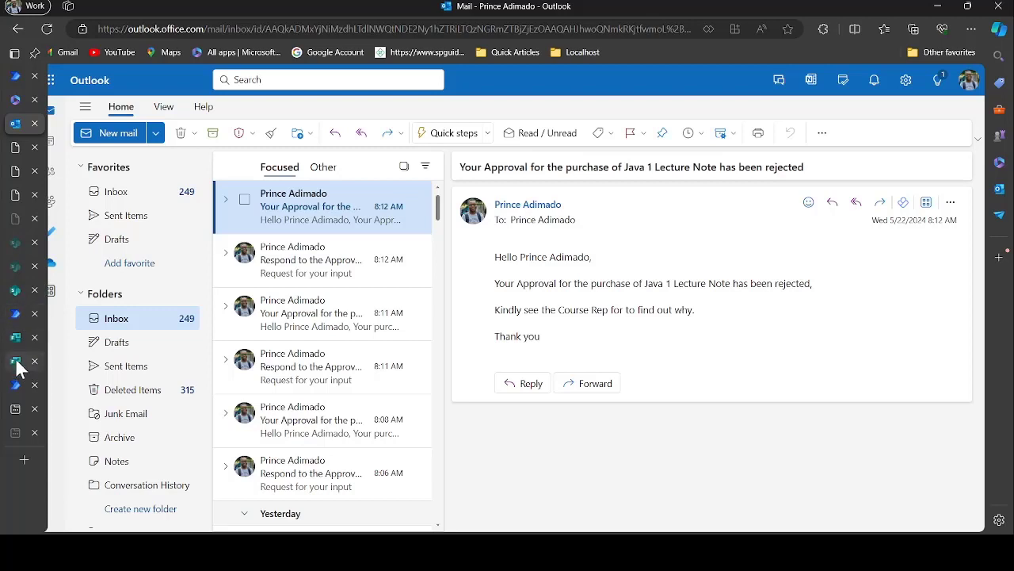
Reload the SharePoint Handbook Approvals list to show the new 5/22/2024 8:11:01 AM item
left_click(17, 291)
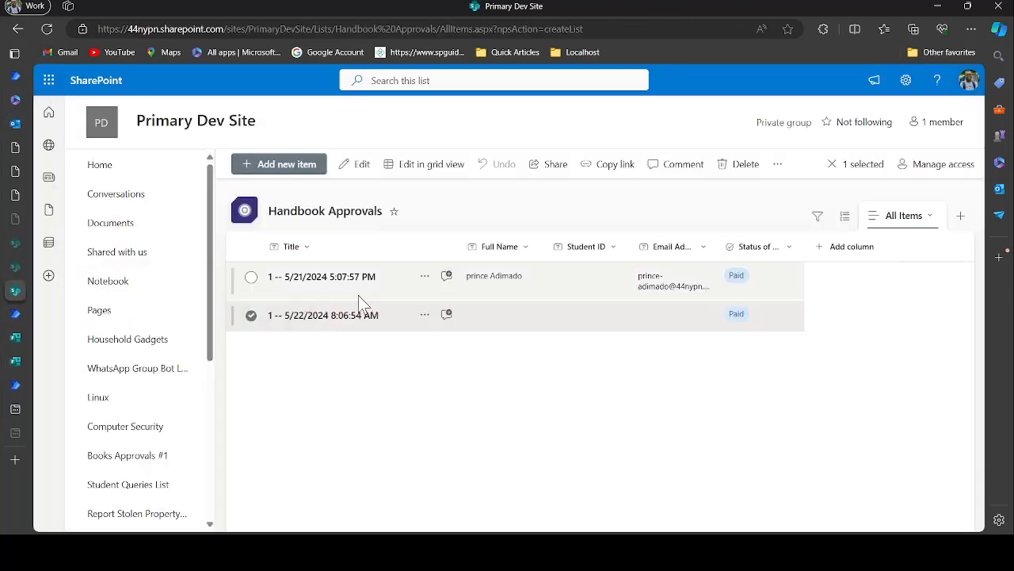
key("F5")
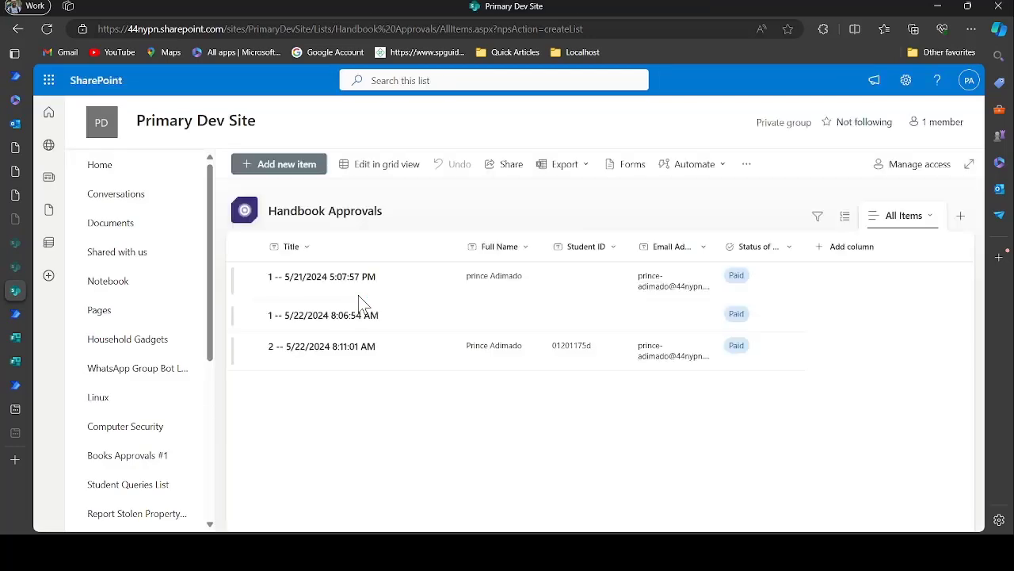
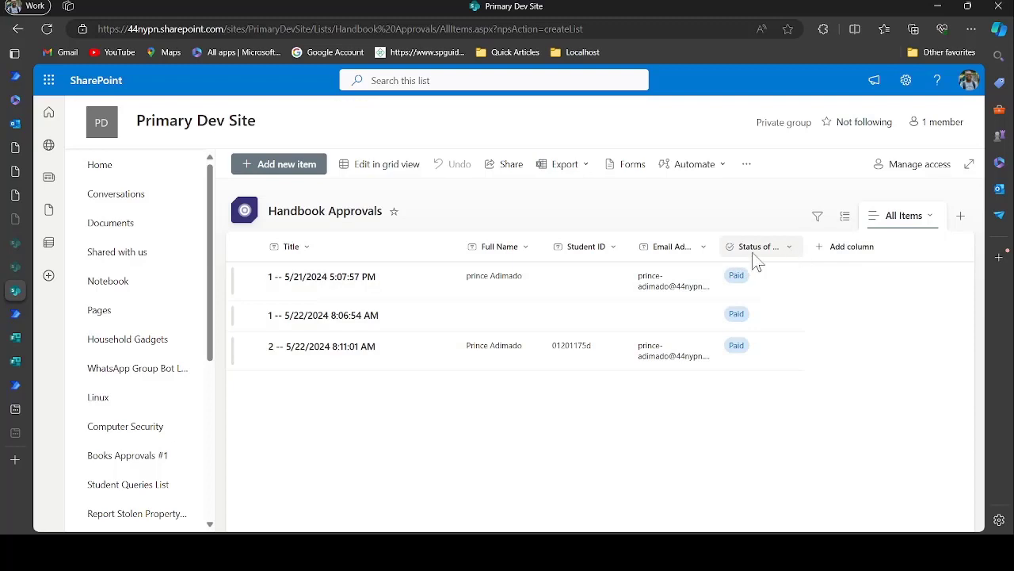
Add a single-line text column 'Course' with description 'Course' and a 30-character limit to Handbook Approvals
mouse_move(801, 252)
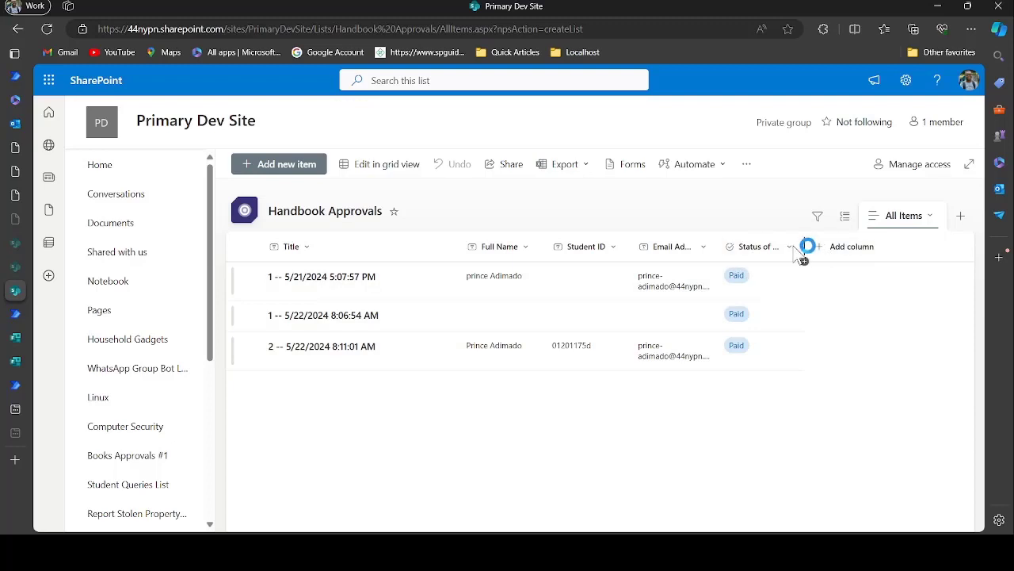
left_click(842, 247)
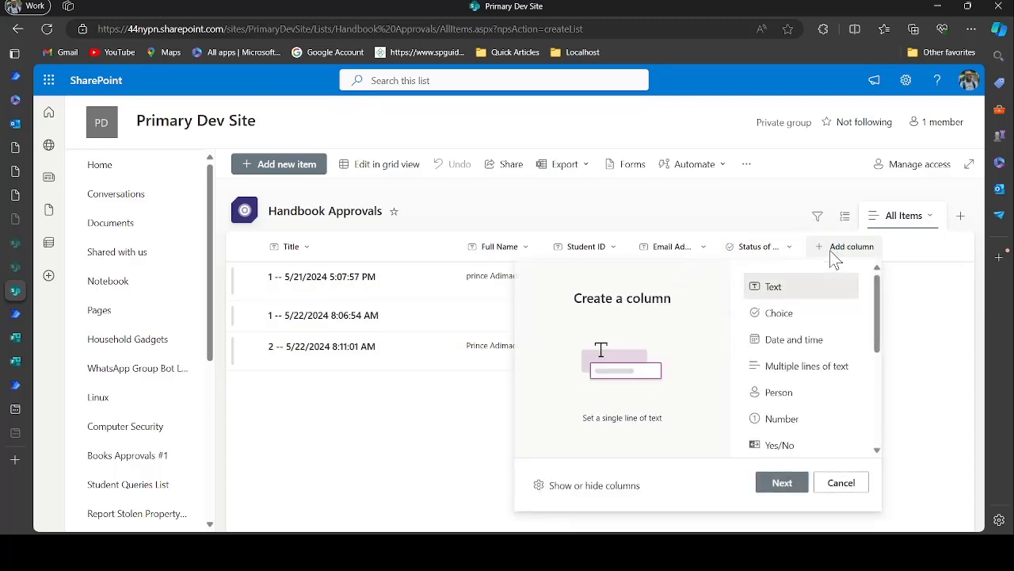
left_click(784, 321)
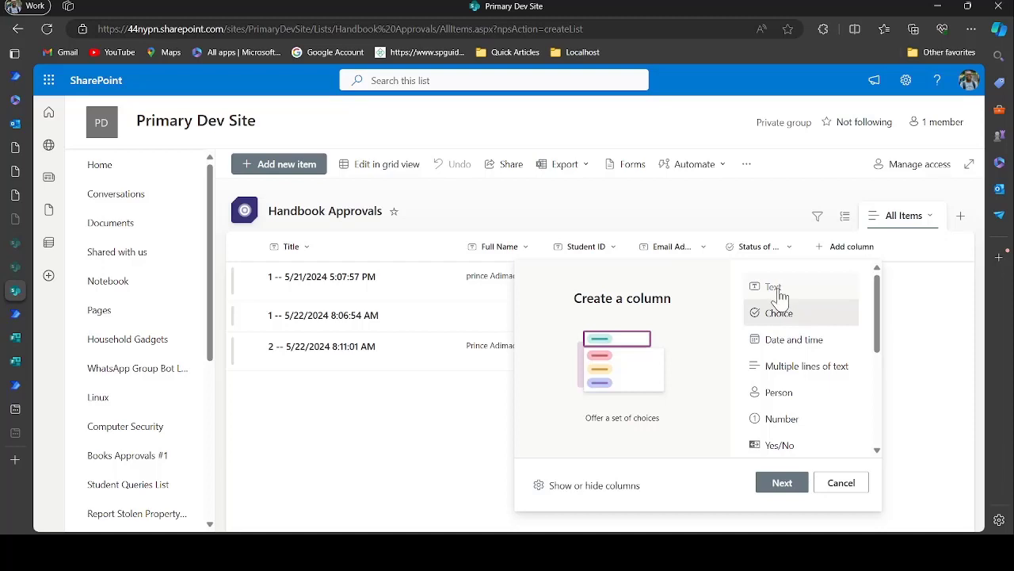
left_click(779, 292)
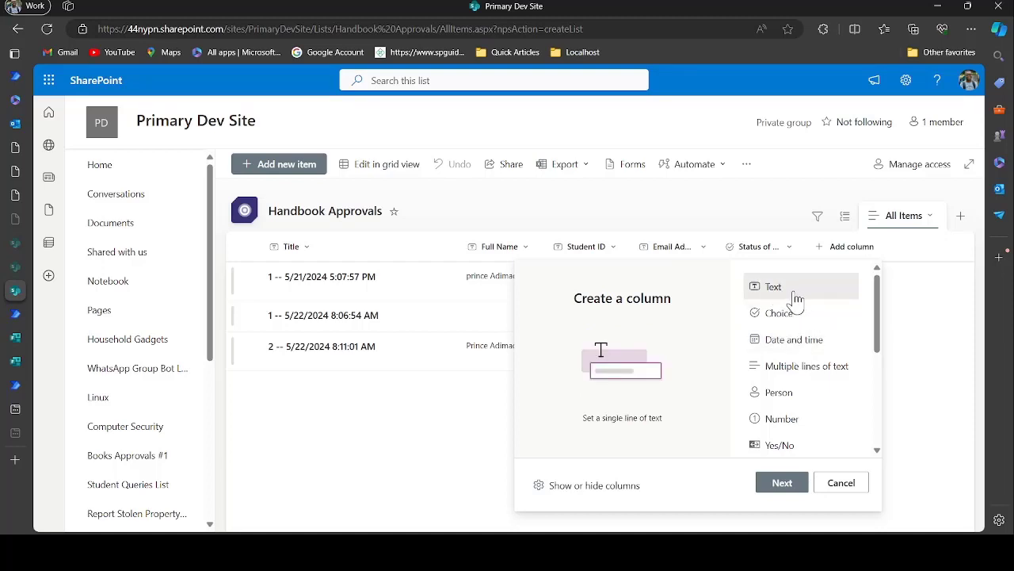
left_click(782, 482)
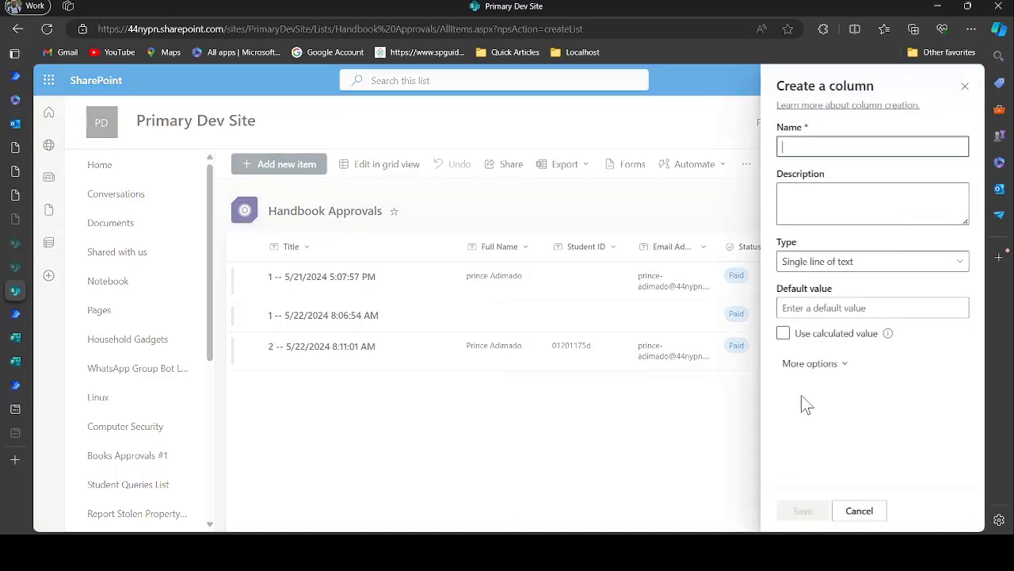
type("Course")
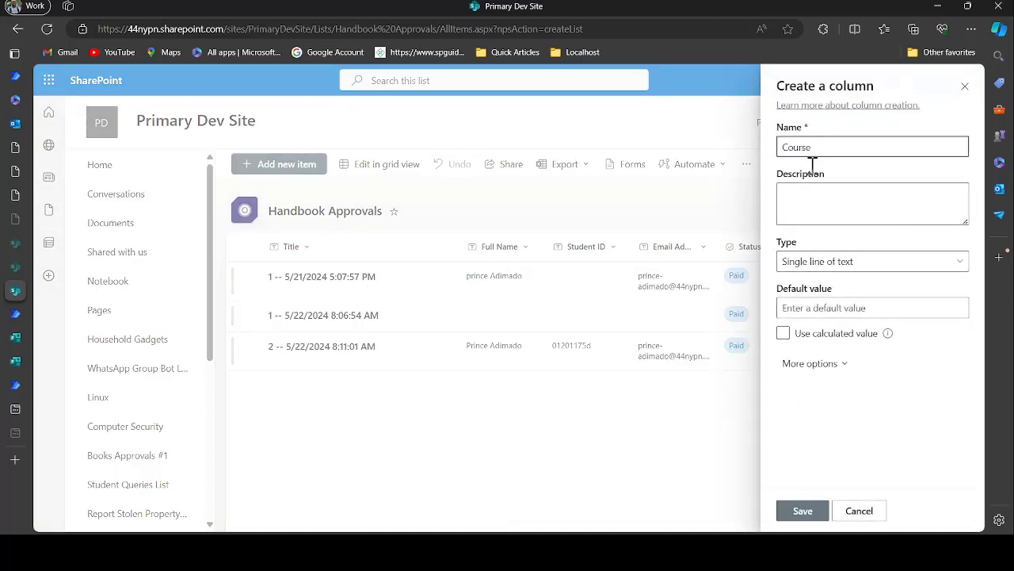
left_click(803, 202)
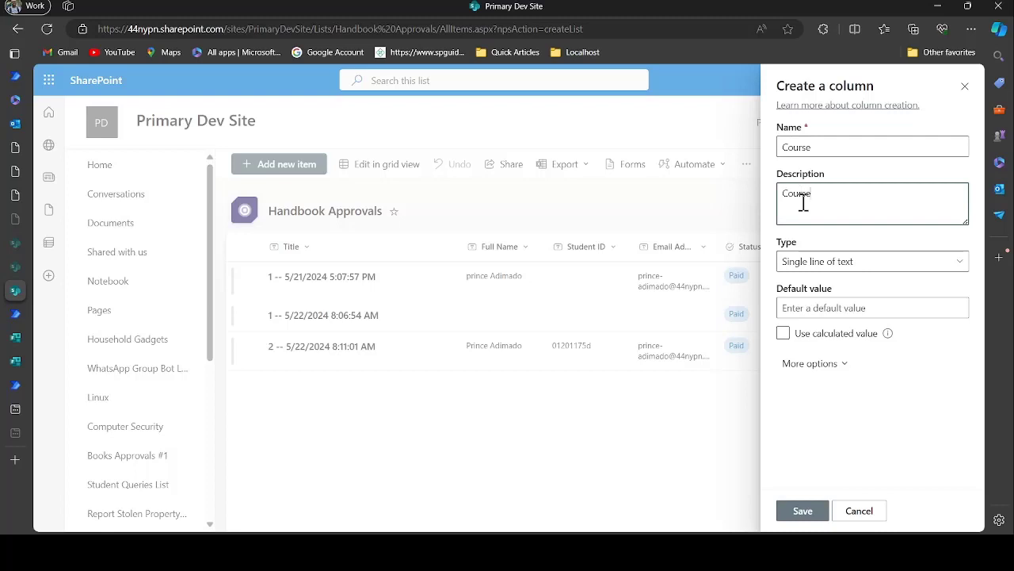
left_click(813, 363)
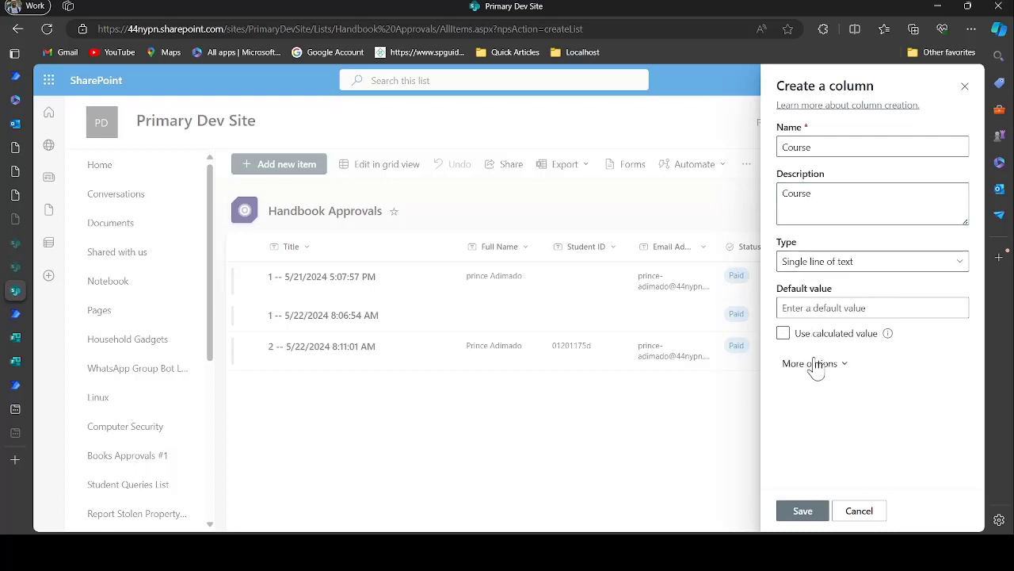
double_click(820, 414)
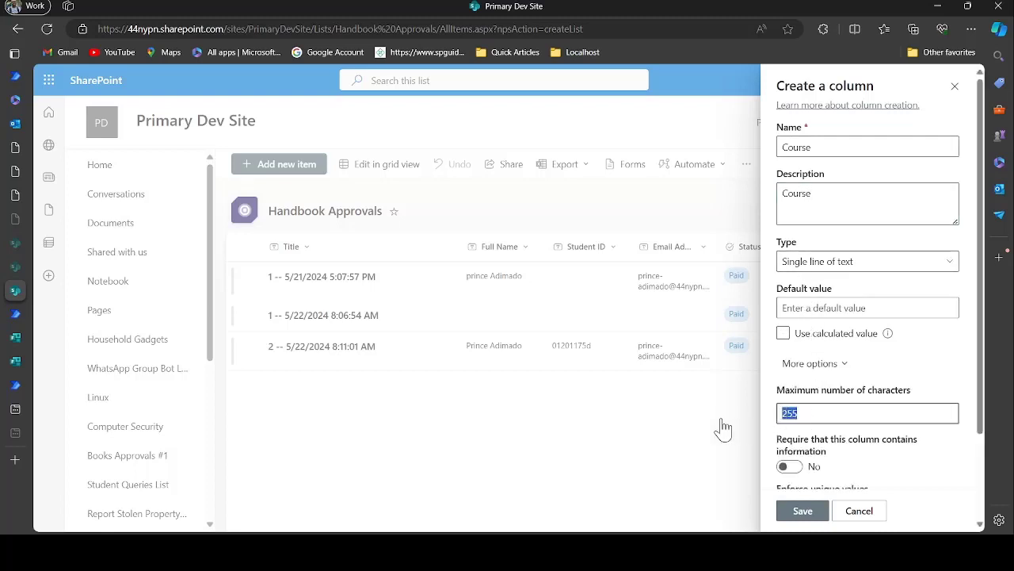
type("1")
scroll(879, 419, "down", 2)
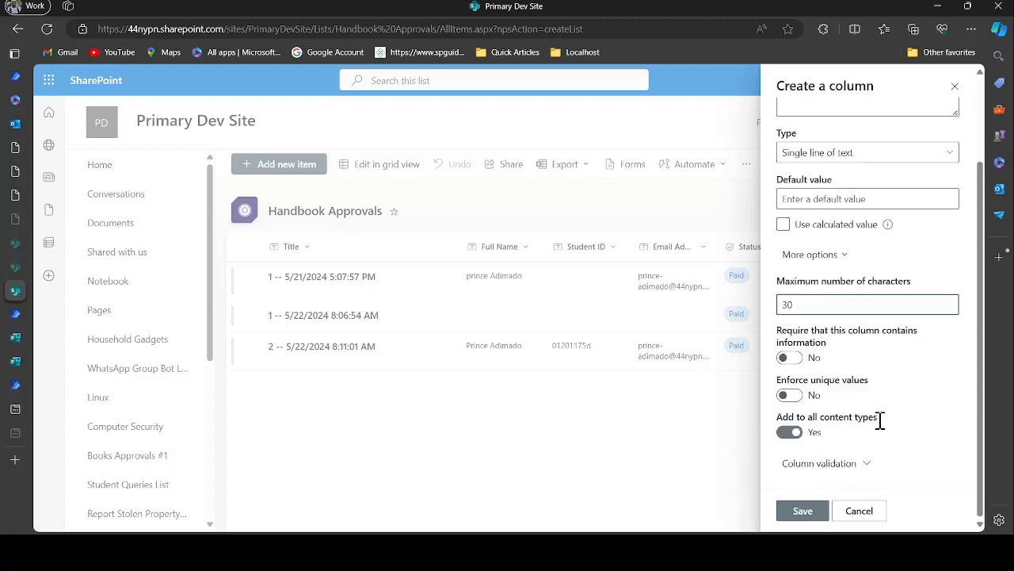
left_click(804, 512)
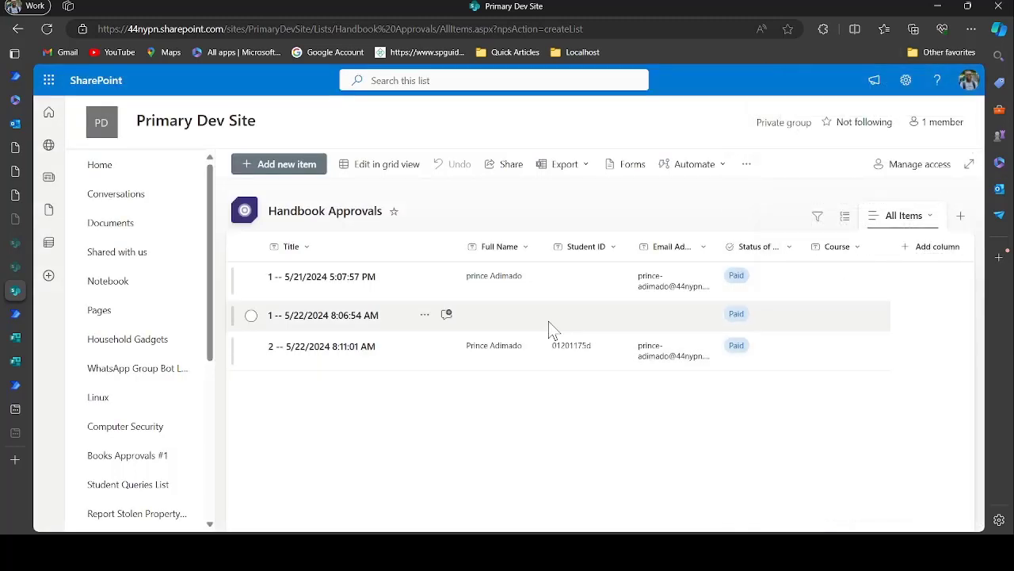
Open Lecture Note Flow #003 for editing and check the Create item step's optional list columns
left_click(16, 388)
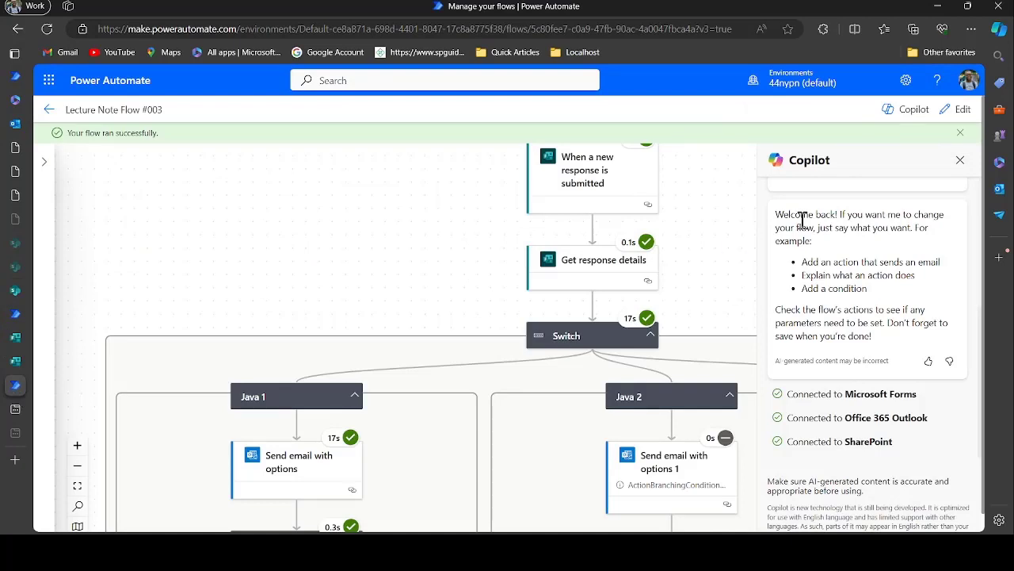
left_click(962, 109)
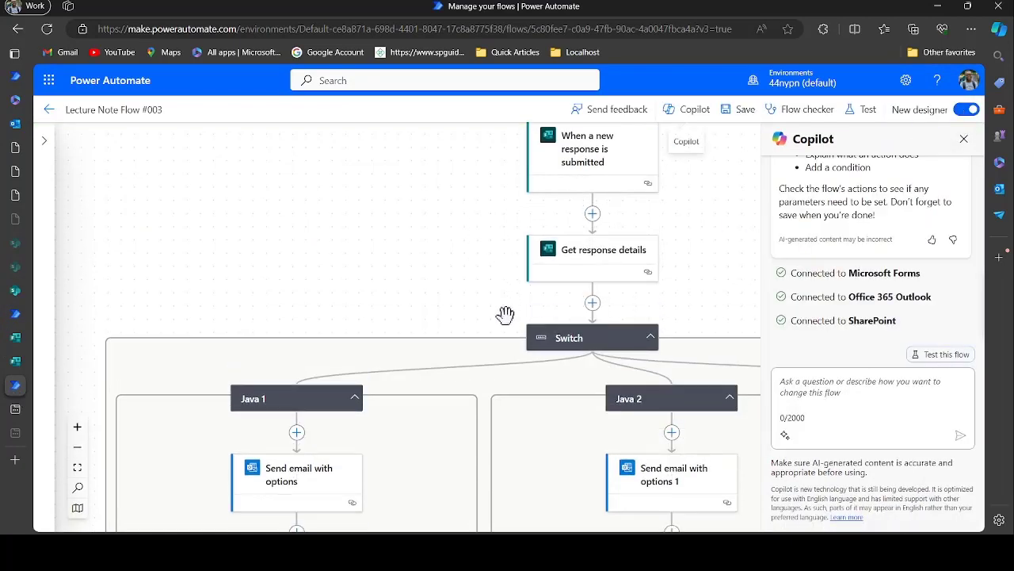
scroll(509, 341, "down", 5)
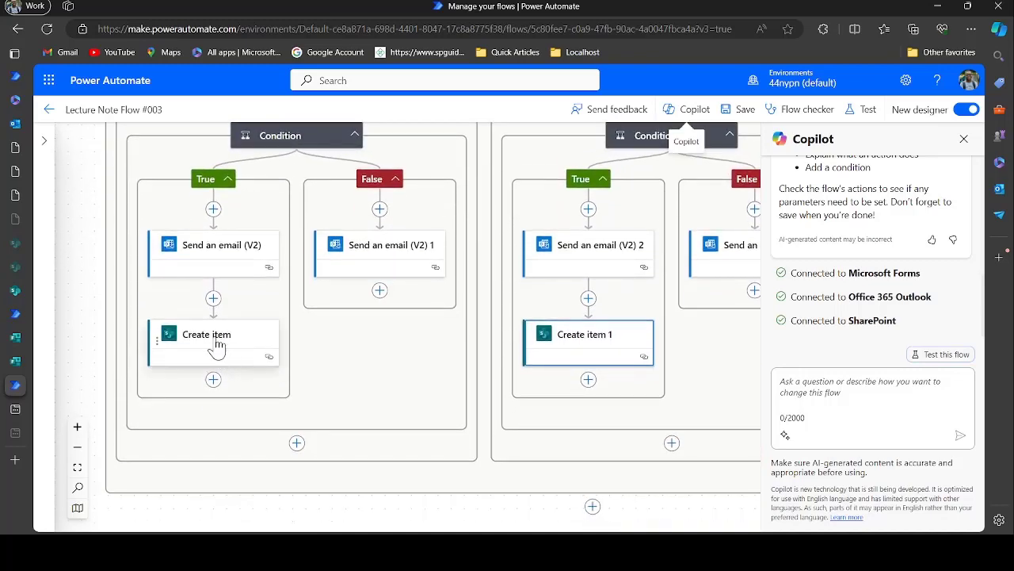
left_click(217, 345)
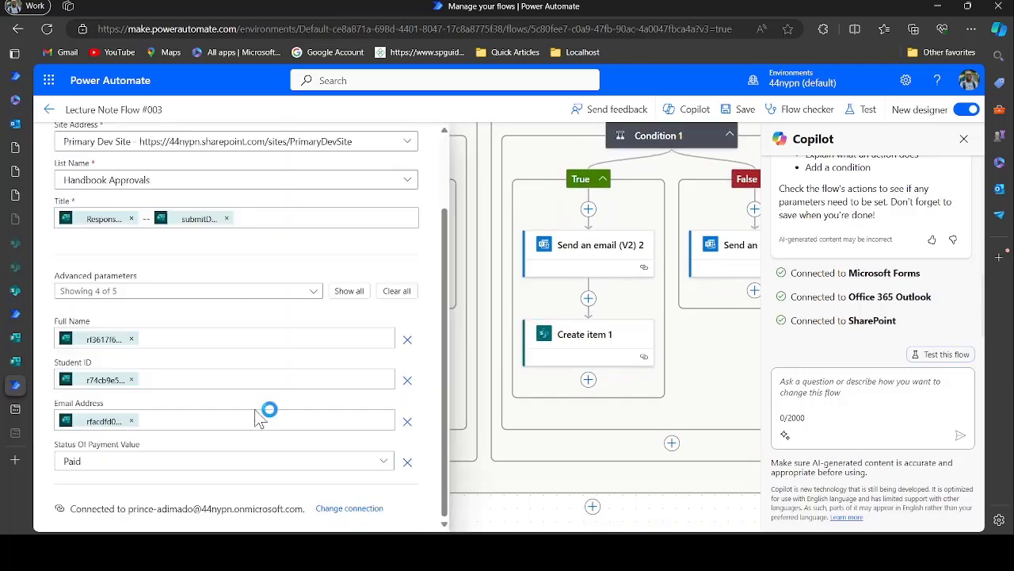
left_click(237, 294)
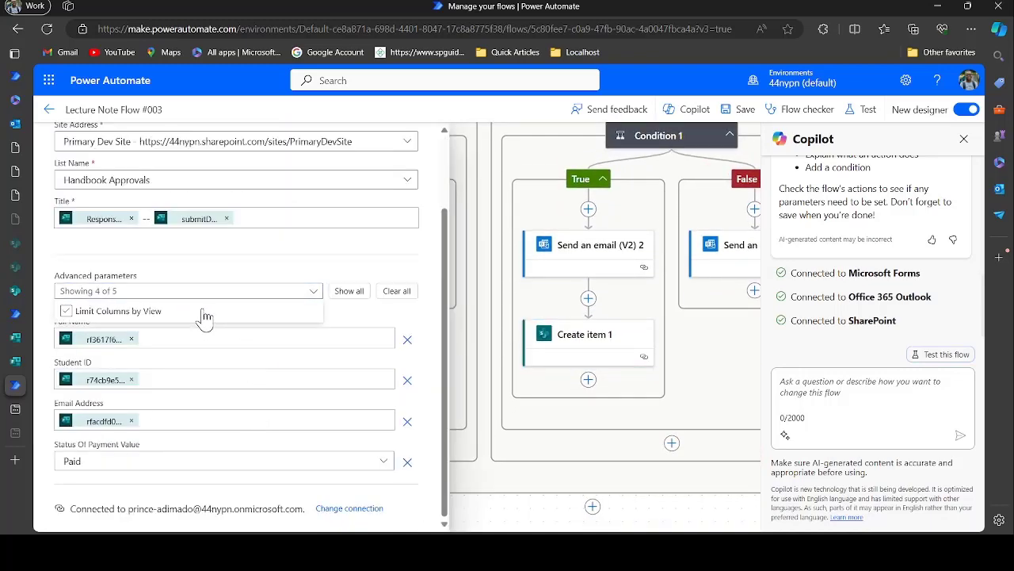
left_click(212, 262)
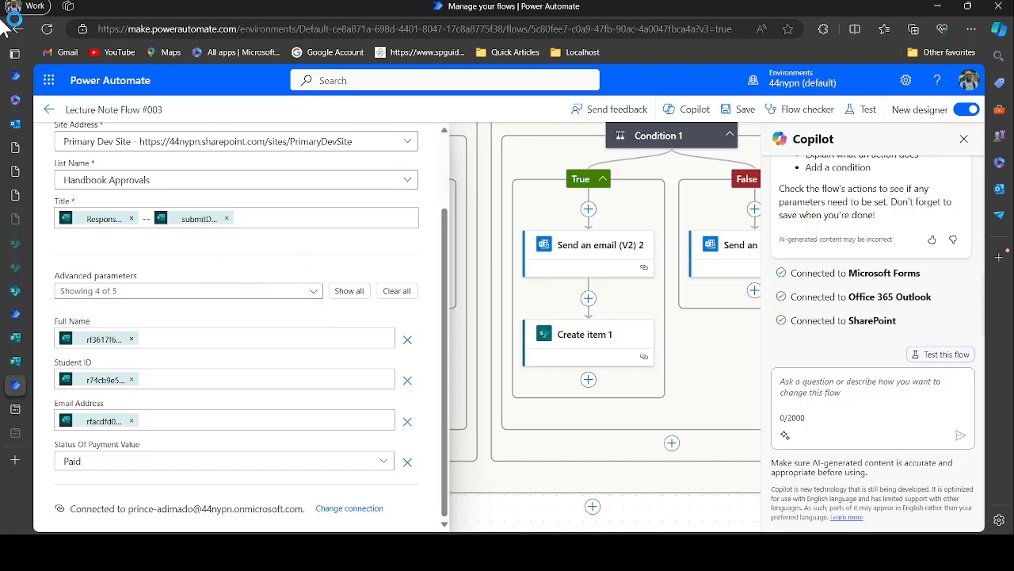
Leave and reopen the flow designer, then open the Create item step's settings again
left_click(46, 110)
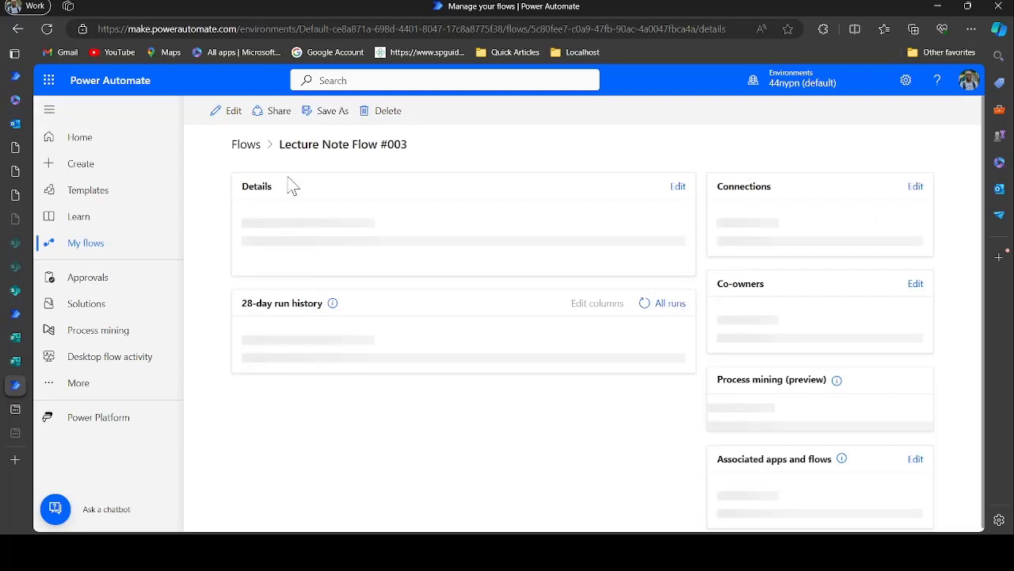
left_click(236, 118)
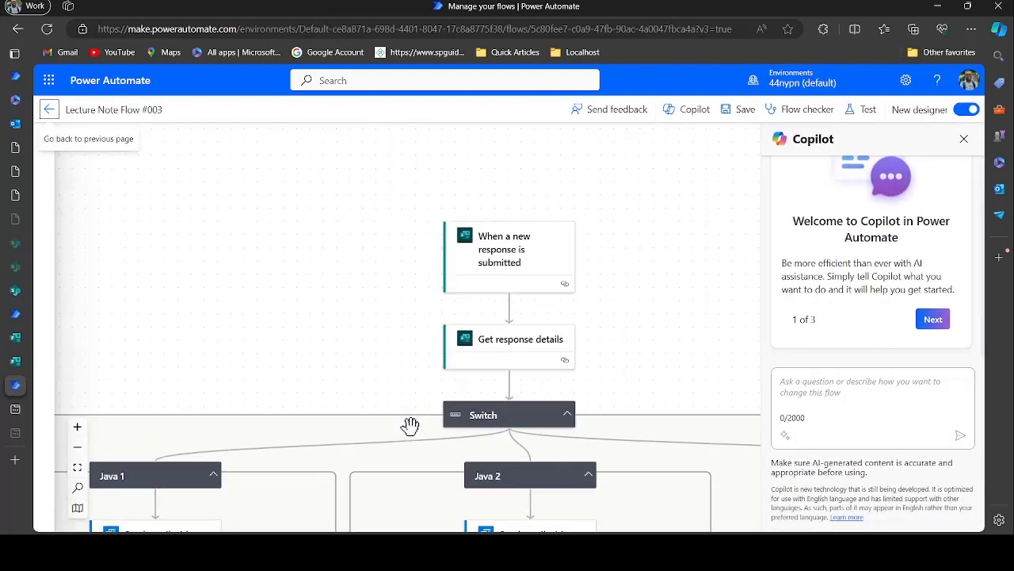
scroll(410, 424, "down", 5)
scroll(410, 426, "down", 3)
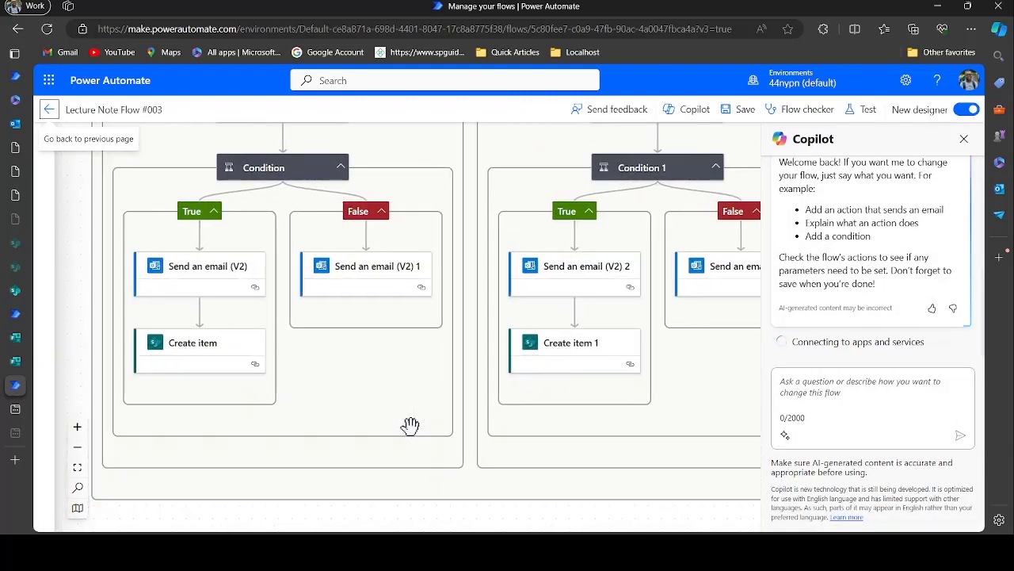
left_click(209, 390)
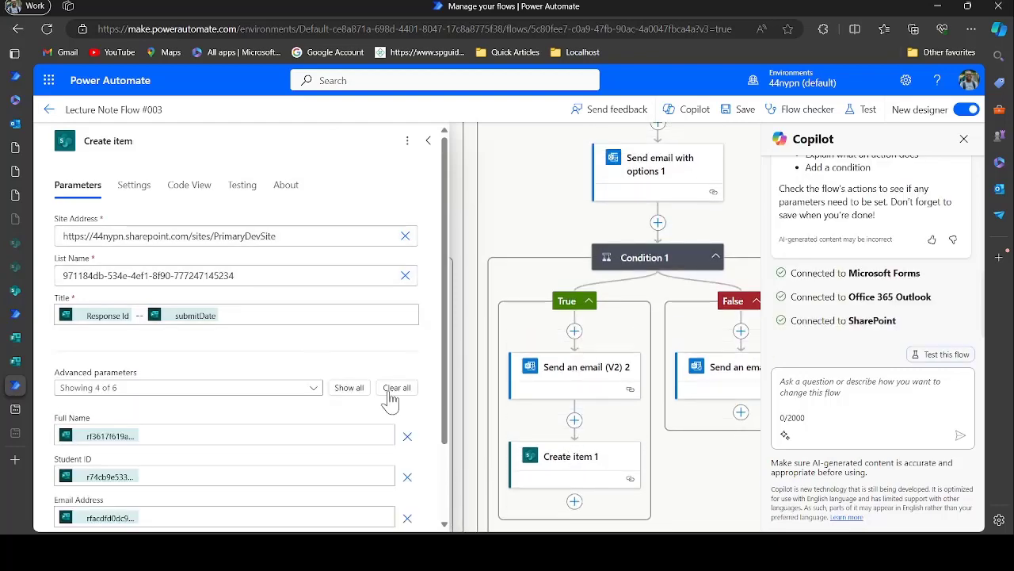
Add the Course column to the first Create item step's fields
scroll(388, 418, "down", 2)
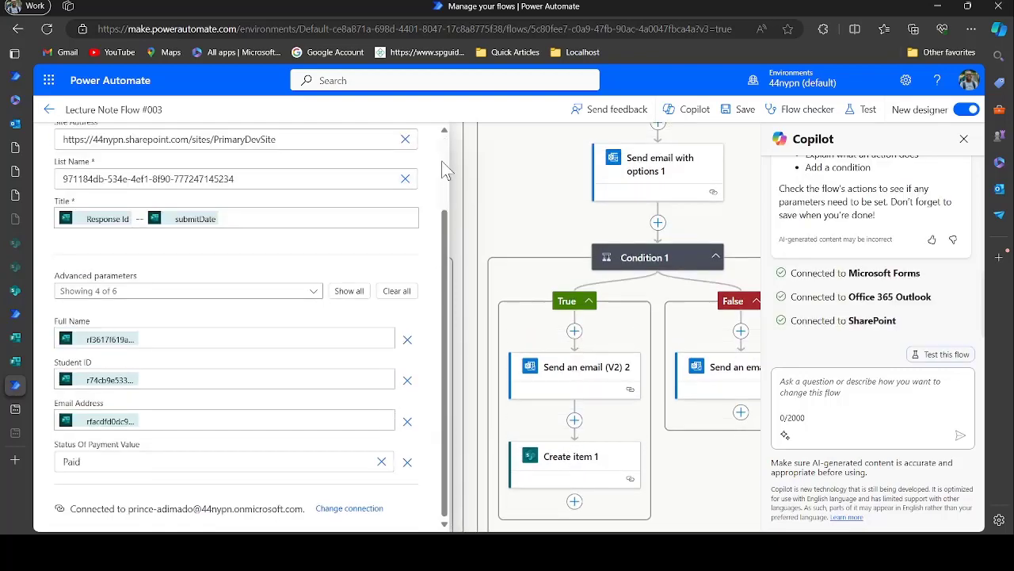
scroll(441, 160, "up", 2)
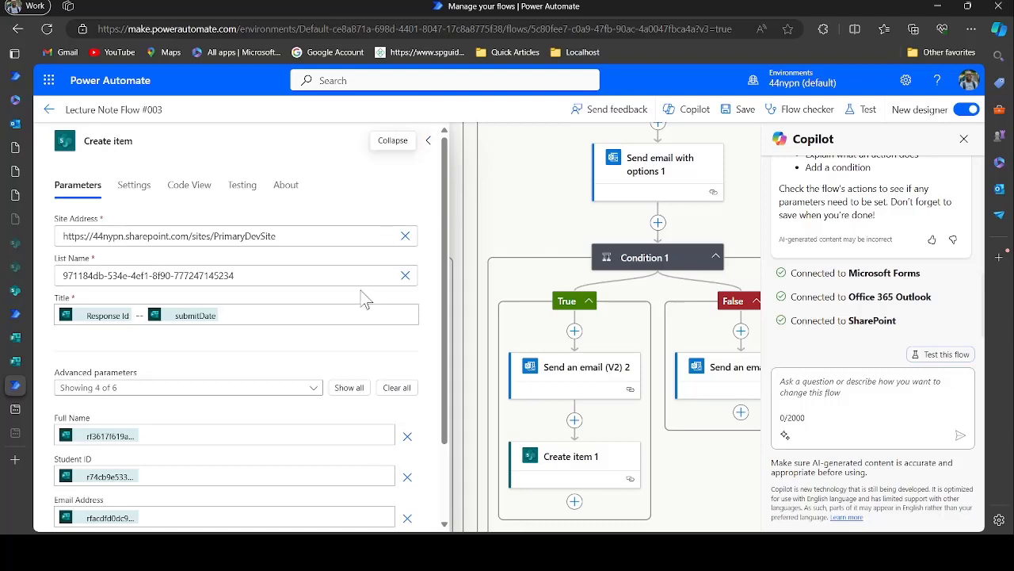
left_click(257, 388)
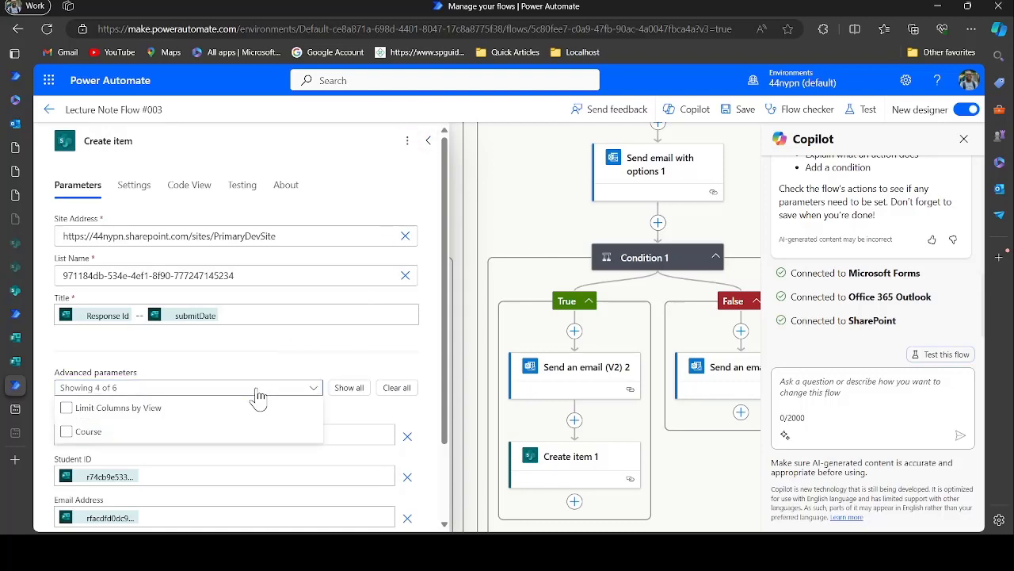
left_click(186, 436)
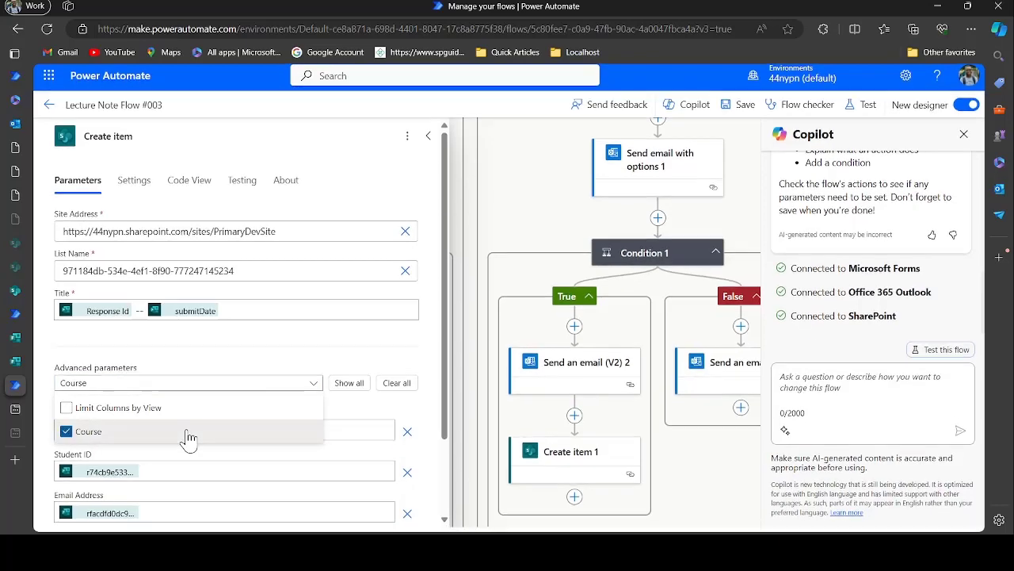
left_click(267, 370)
Fill the Course field with the Get response details Course answer and close the step settings
scroll(268, 373, "down", 2)
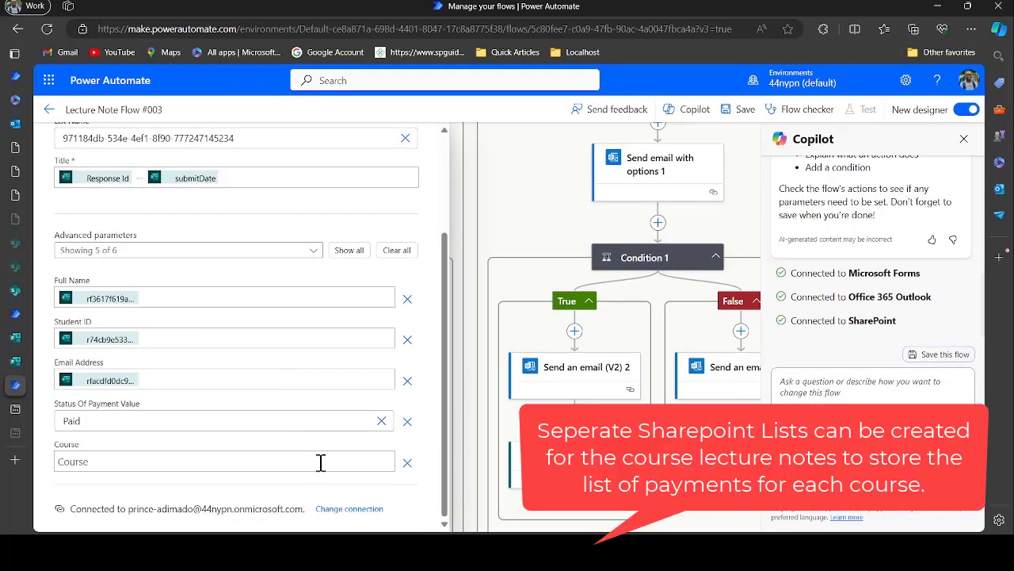
left_click(320, 462)
left_click(388, 454)
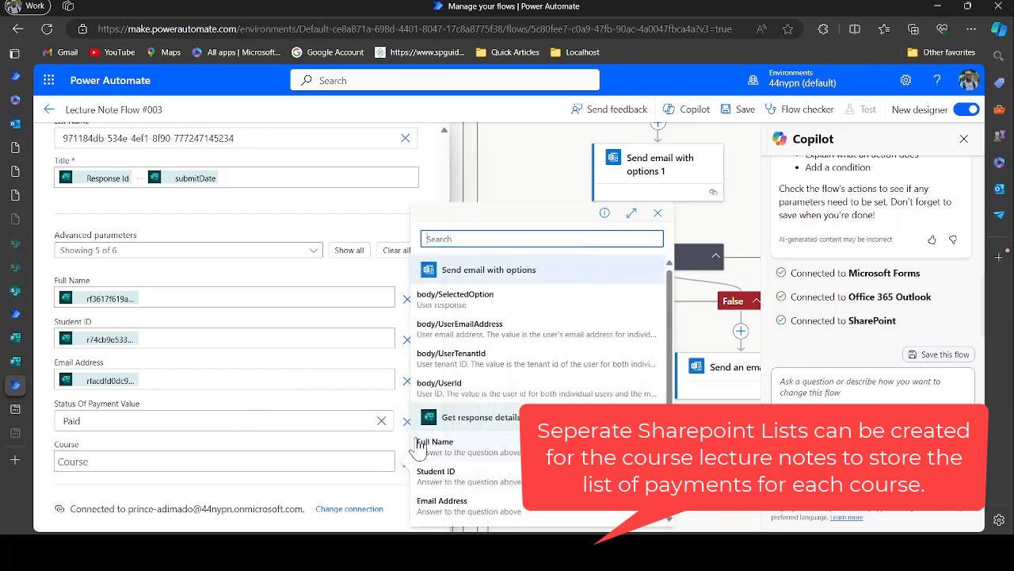
scroll(444, 420, "down", 2)
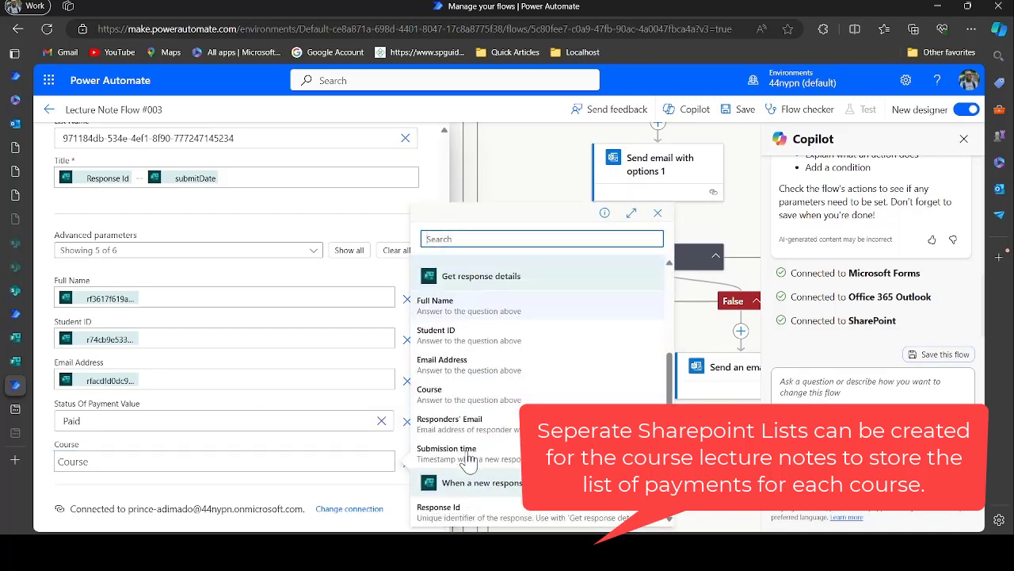
left_click(466, 401)
scroll(416, 167, "up", 2)
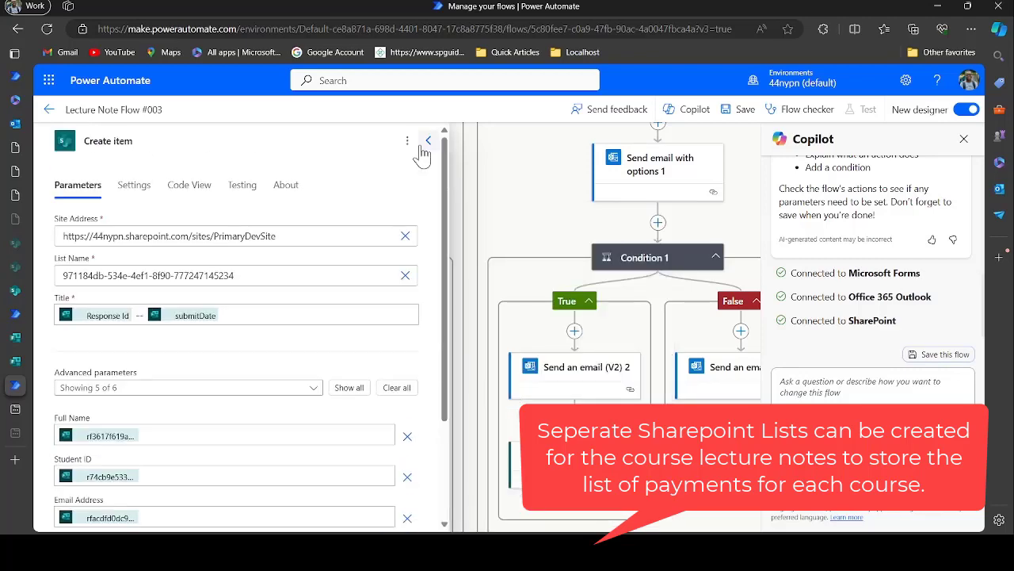
left_click(428, 141)
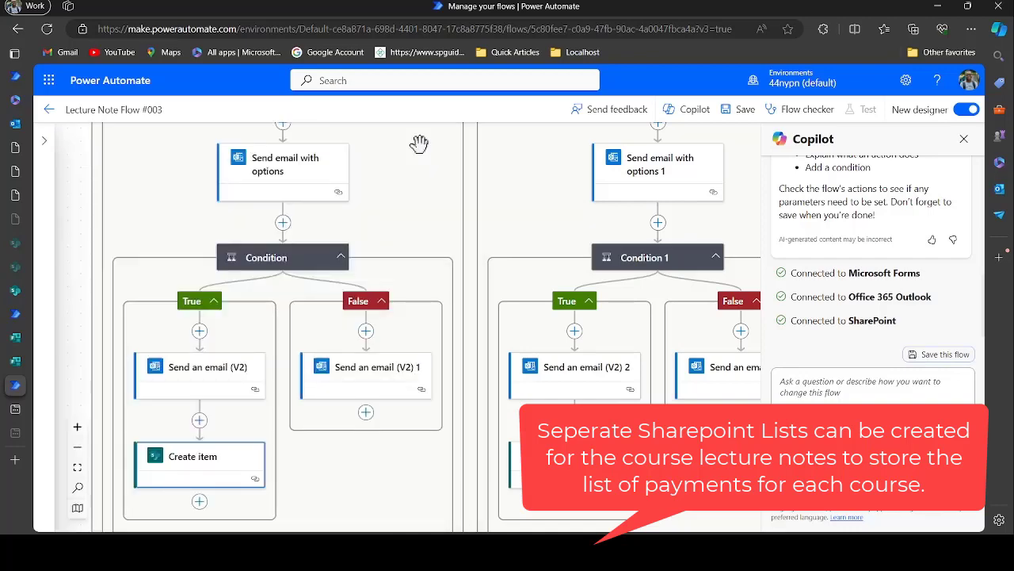
Add the Course column to Create item 1 and fill it with the form's Course answer
scroll(515, 291, "down", 1)
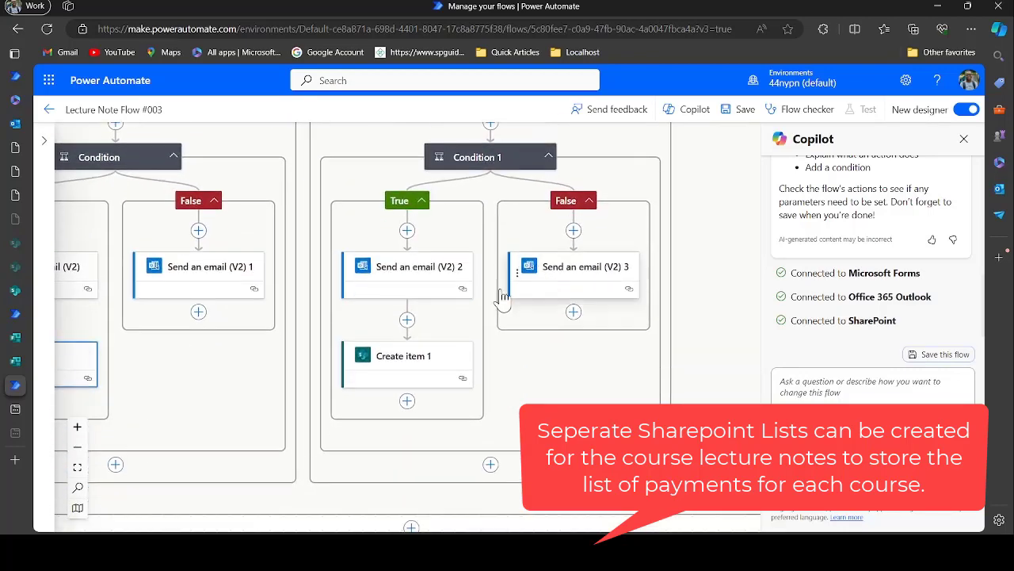
left_click(414, 368)
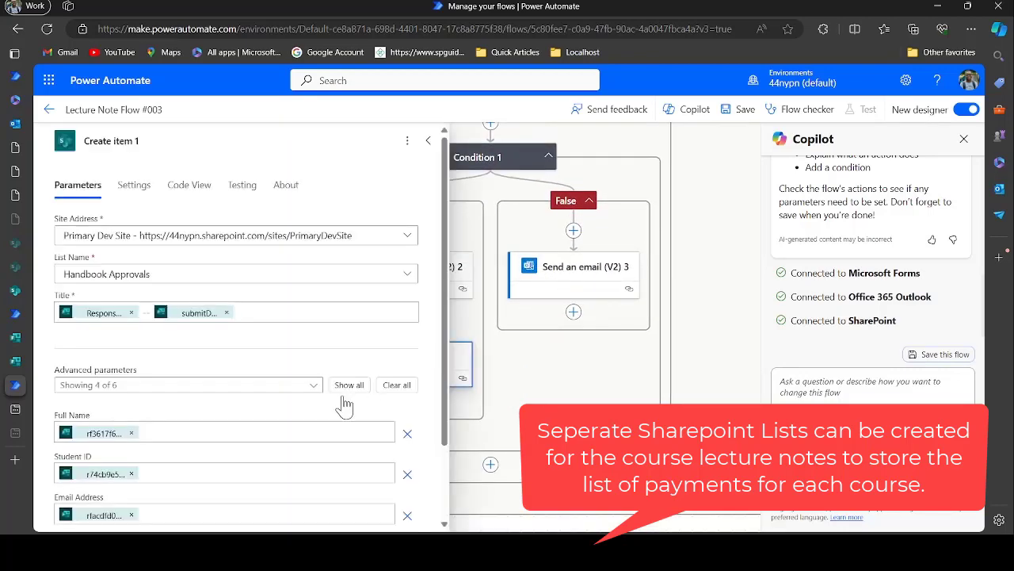
scroll(326, 416, "down", 1)
left_click(313, 290)
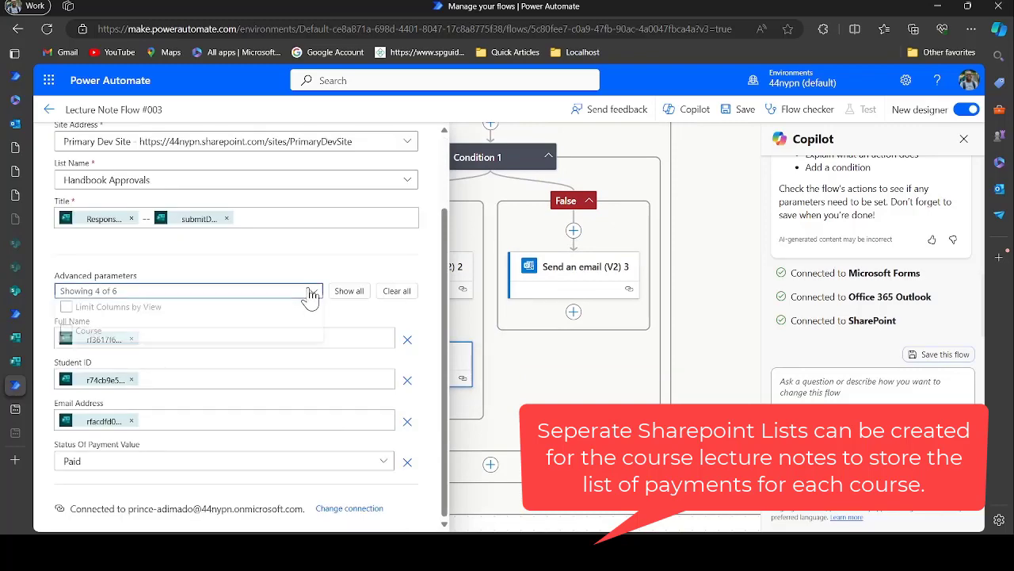
left_click(212, 341)
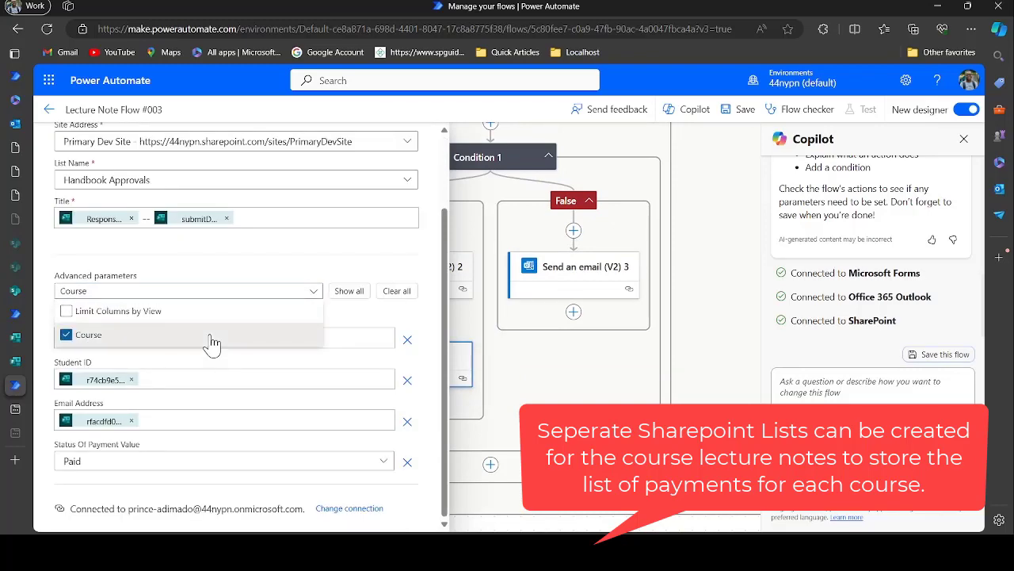
left_click(355, 317)
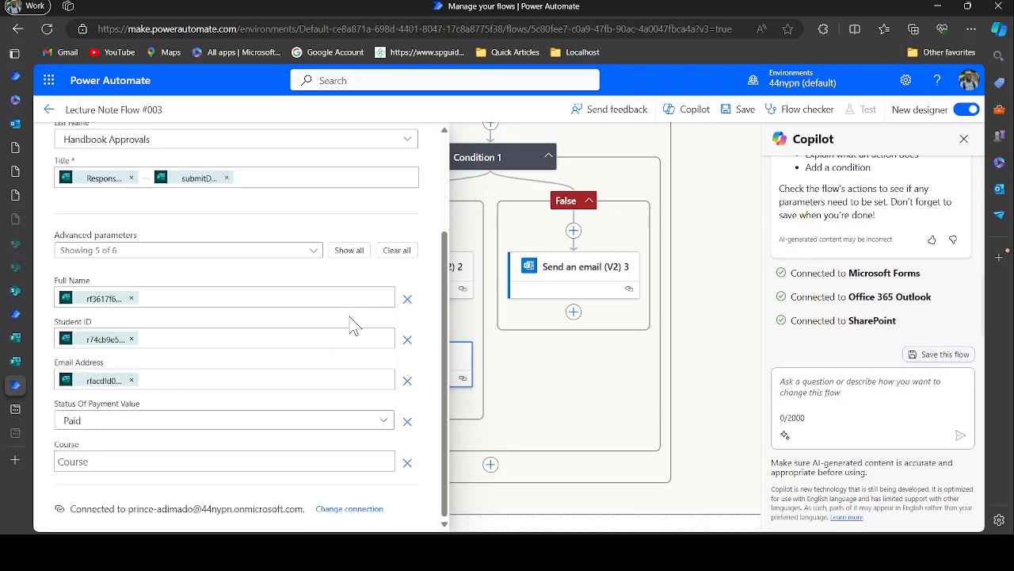
left_click(323, 454)
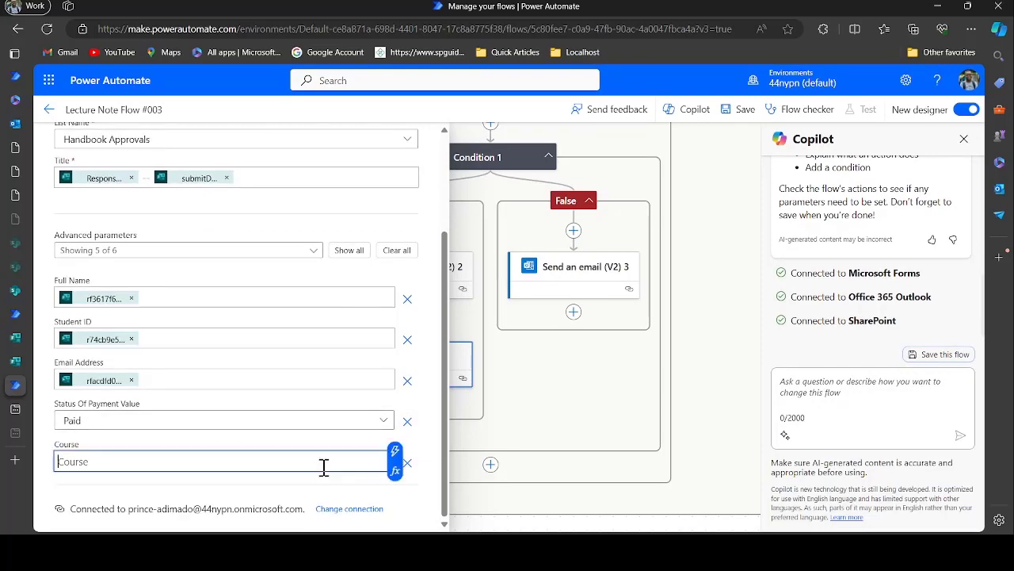
left_click(396, 458)
scroll(428, 468, "down", 2)
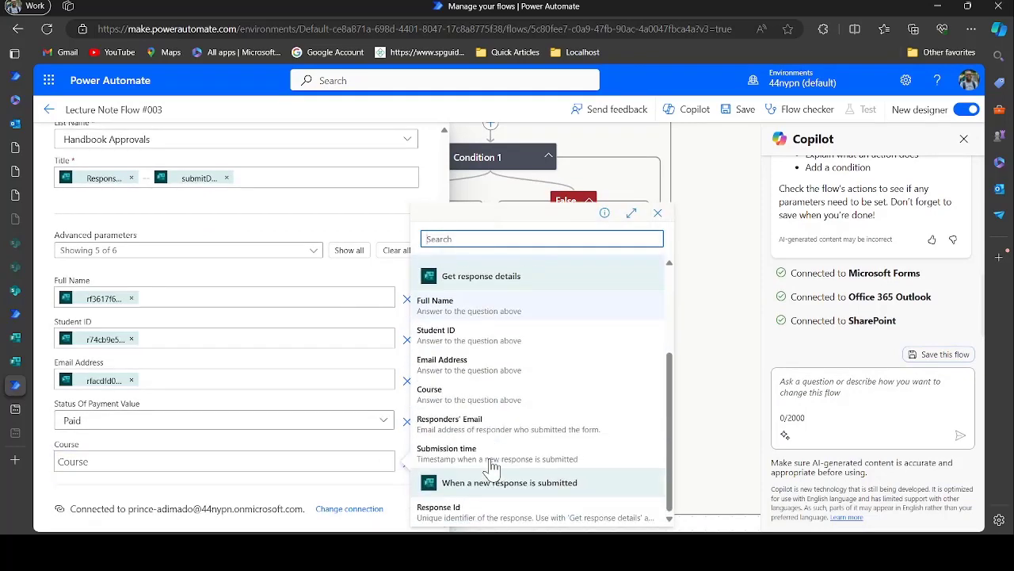
left_click(443, 396)
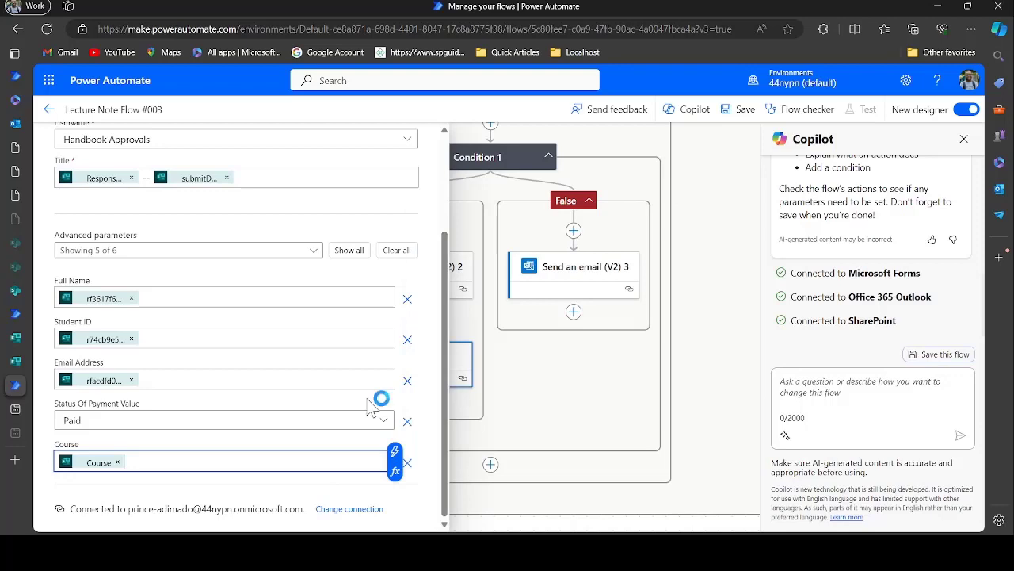
Clear the old Full Name, Student ID and Email Address values and map Full Name to its answer
left_click(131, 299)
left_click(131, 339)
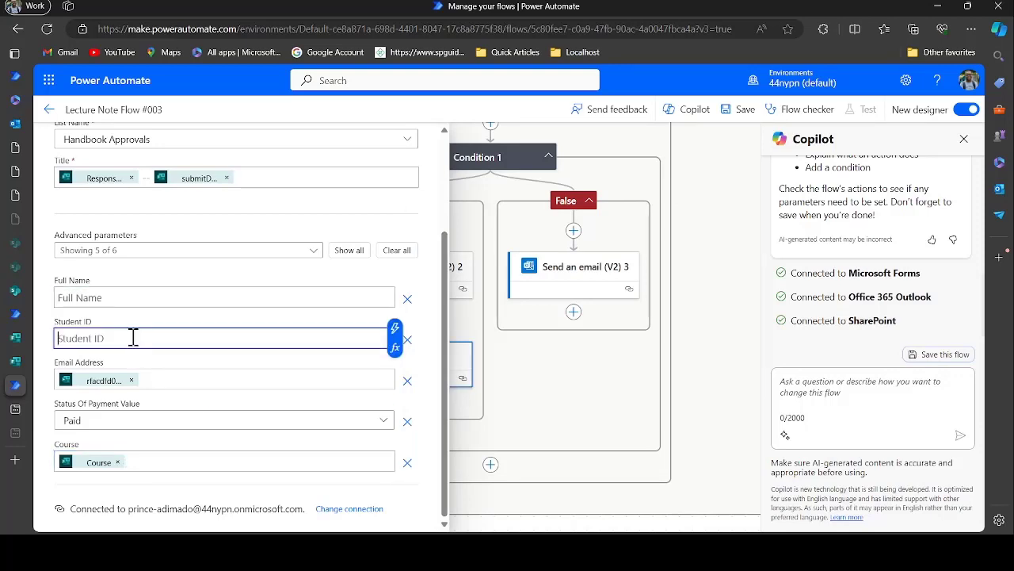
left_click(131, 381)
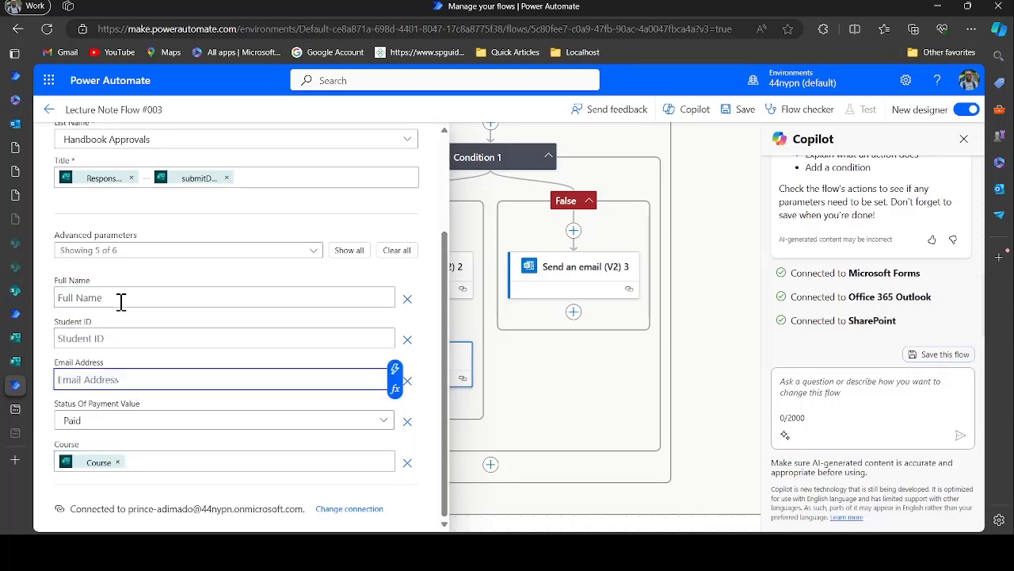
left_click(142, 305)
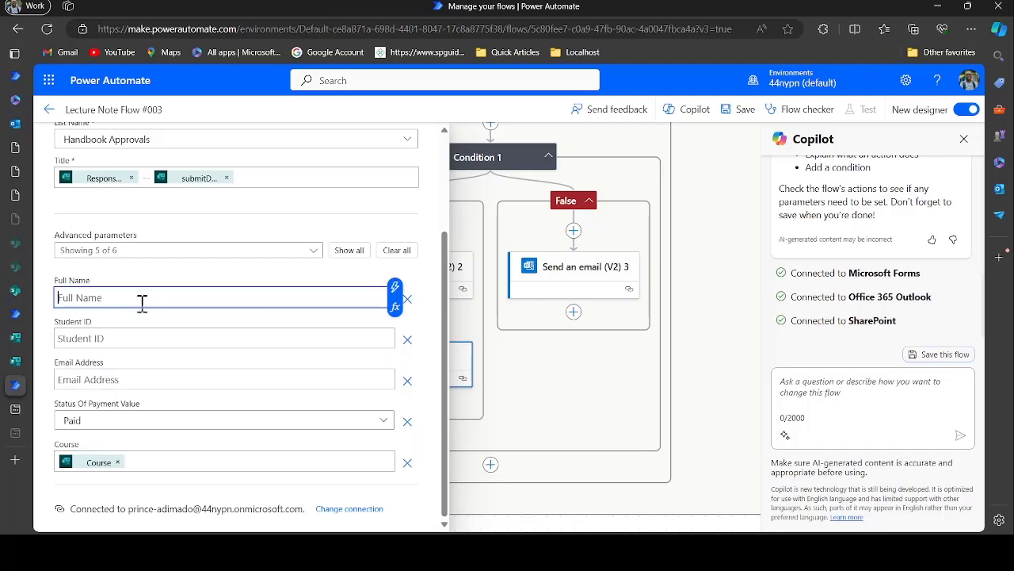
left_click(394, 287)
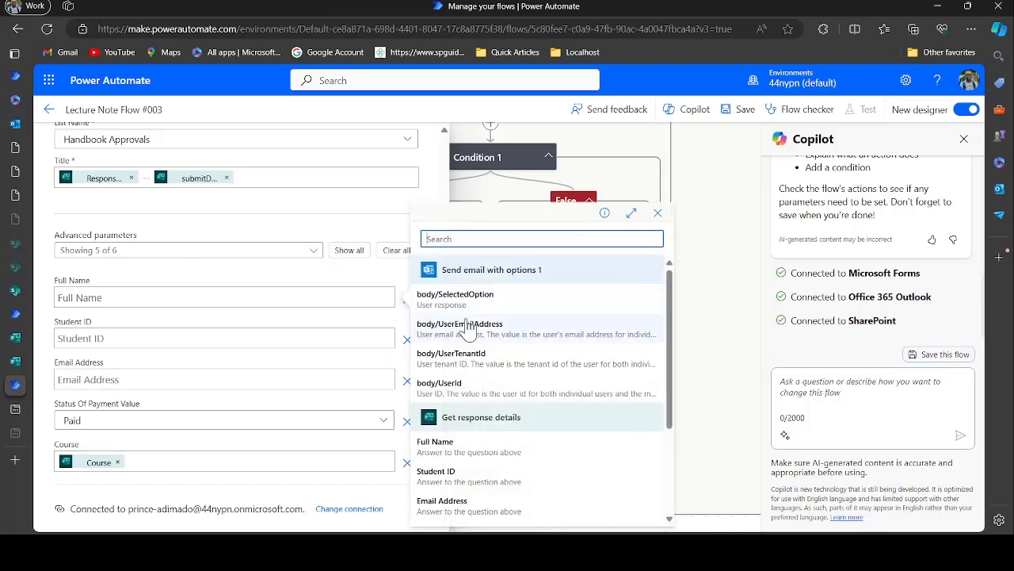
left_click(466, 445)
Map Student ID and Email Address in Create item 1 to their matching form answers
left_click(237, 336)
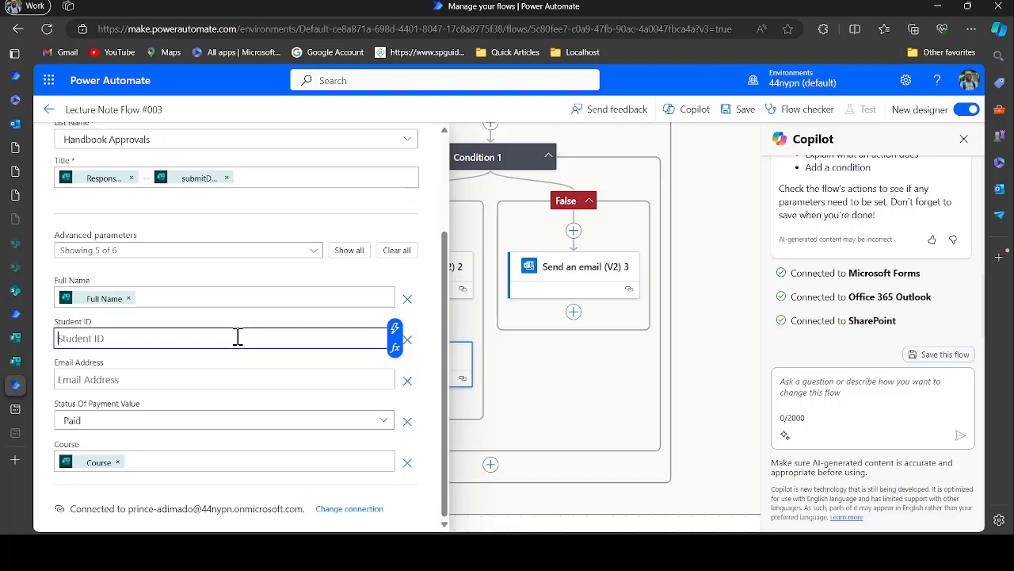
left_click(395, 330)
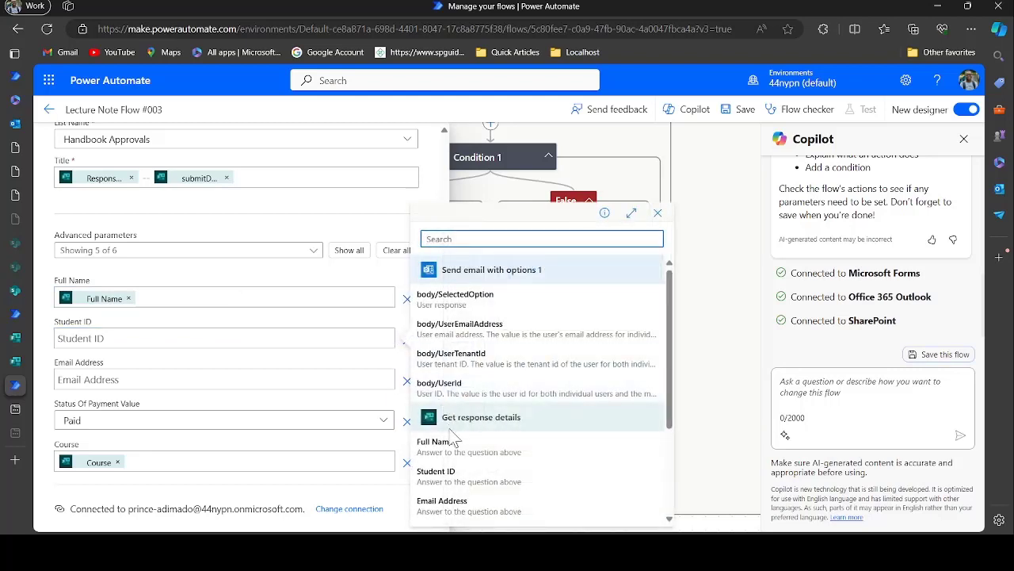
scroll(453, 438, "down", 2)
left_click(450, 336)
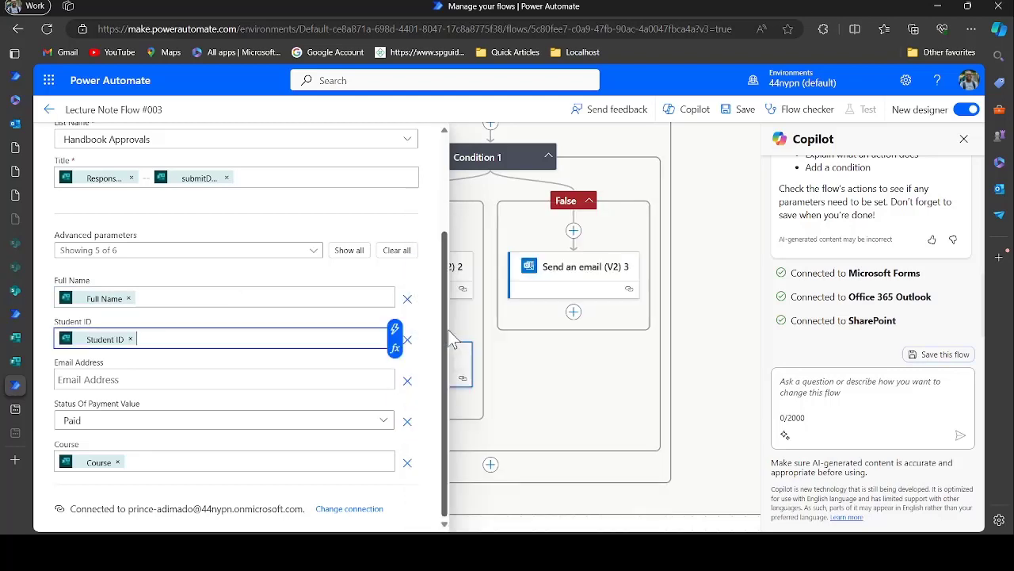
left_click(281, 380)
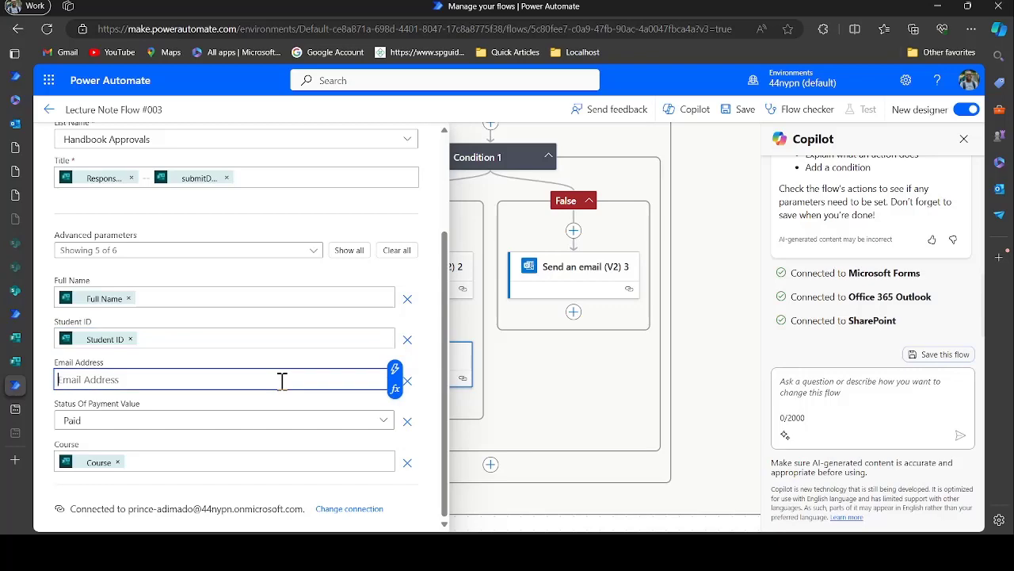
left_click(394, 368)
scroll(507, 476, "down", 3)
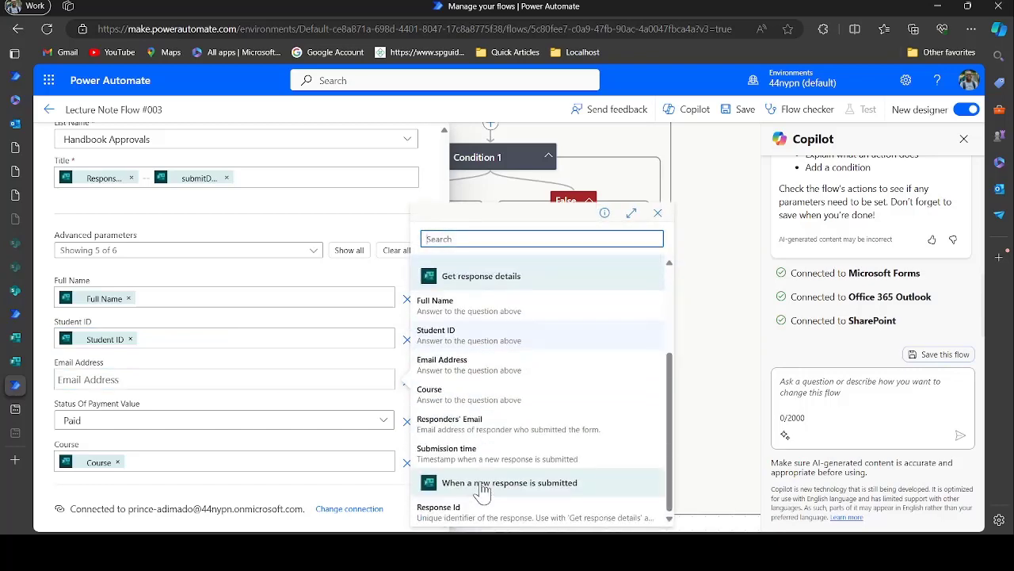
left_click(451, 366)
scroll(385, 309, "up", 2)
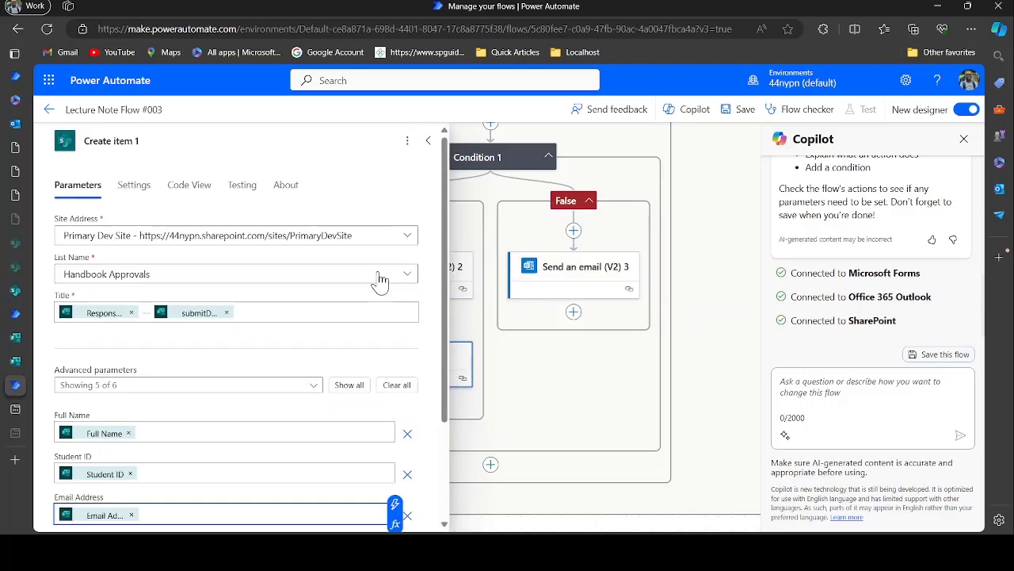
In the first Create item step, clear the old Full Name, Student ID and Email Address values
left_click(429, 140)
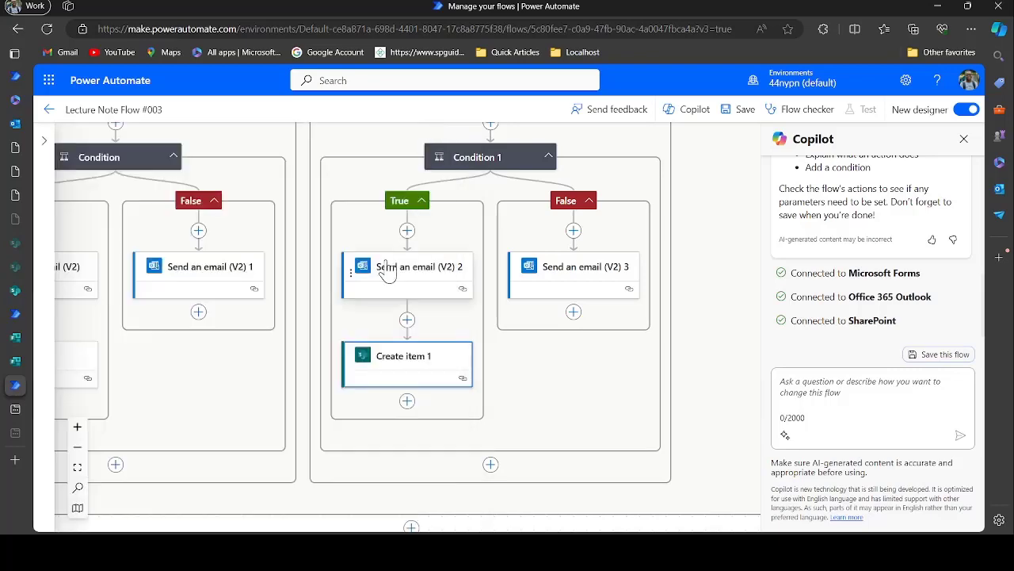
left_click(309, 358)
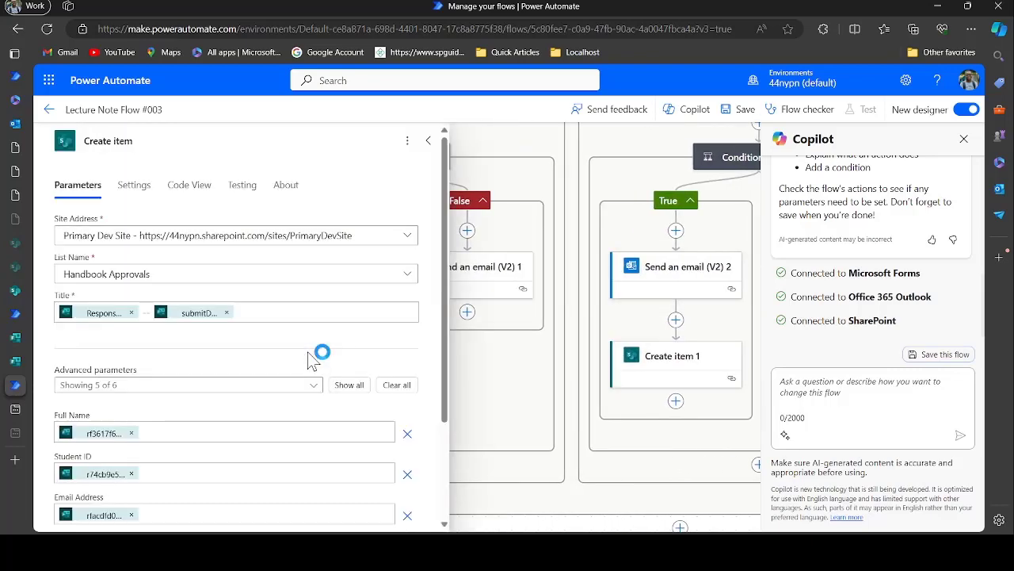
scroll(313, 356, "down", 2)
left_click(133, 305)
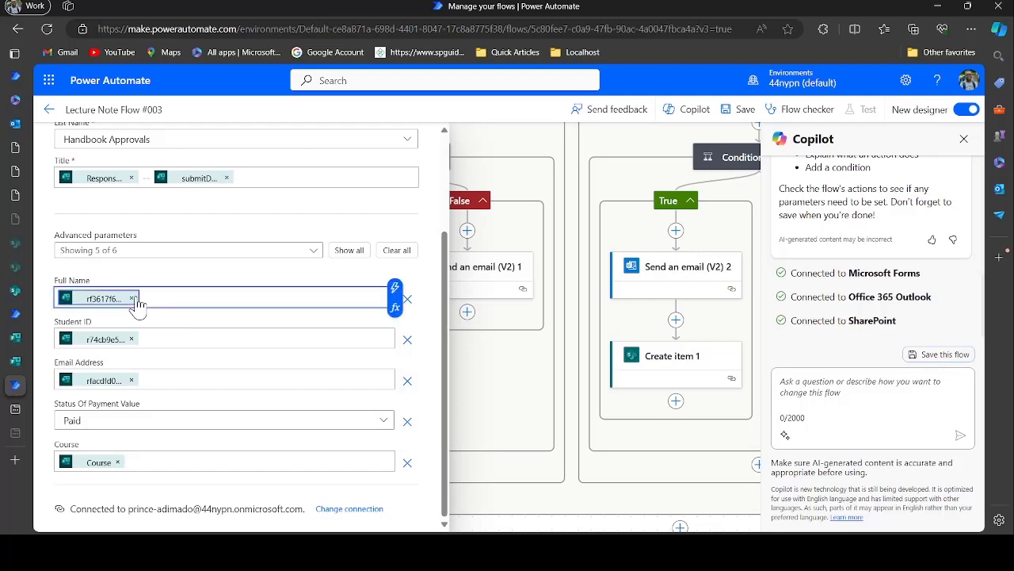
left_click(131, 301)
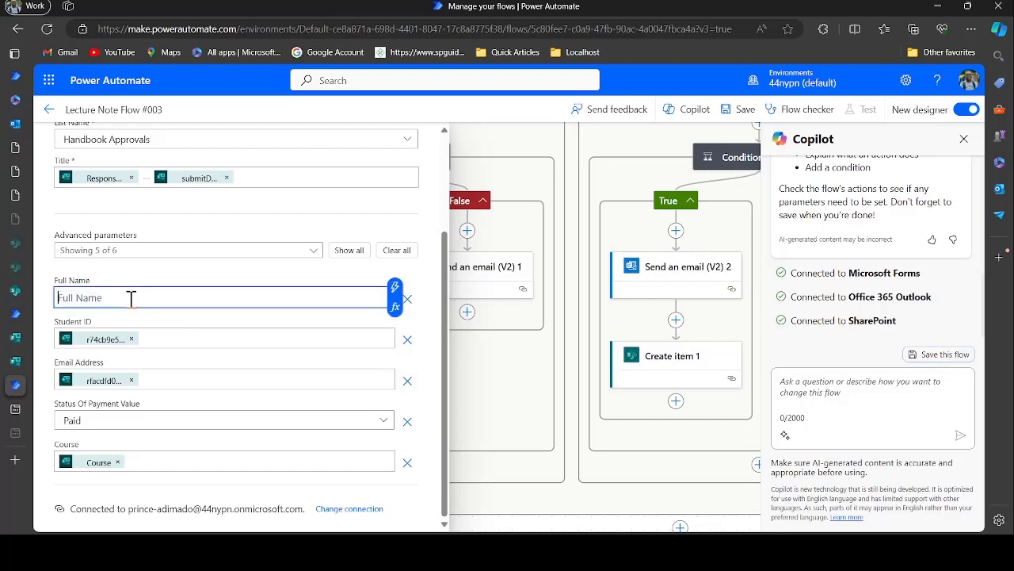
left_click(131, 340)
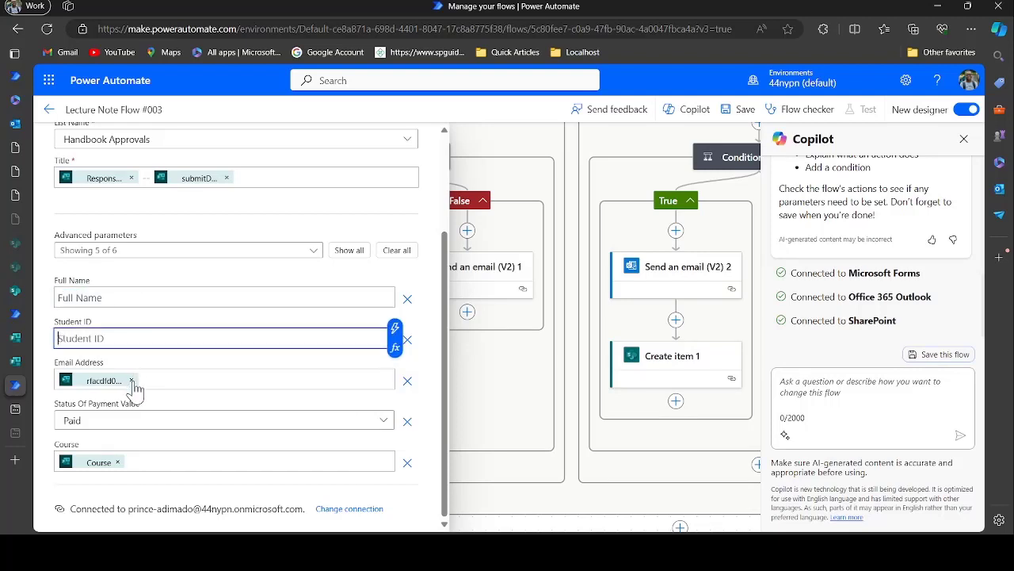
left_click(131, 380)
Refill Email Address, Student ID and Full Name with the matching Get response details answers
left_click(395, 367)
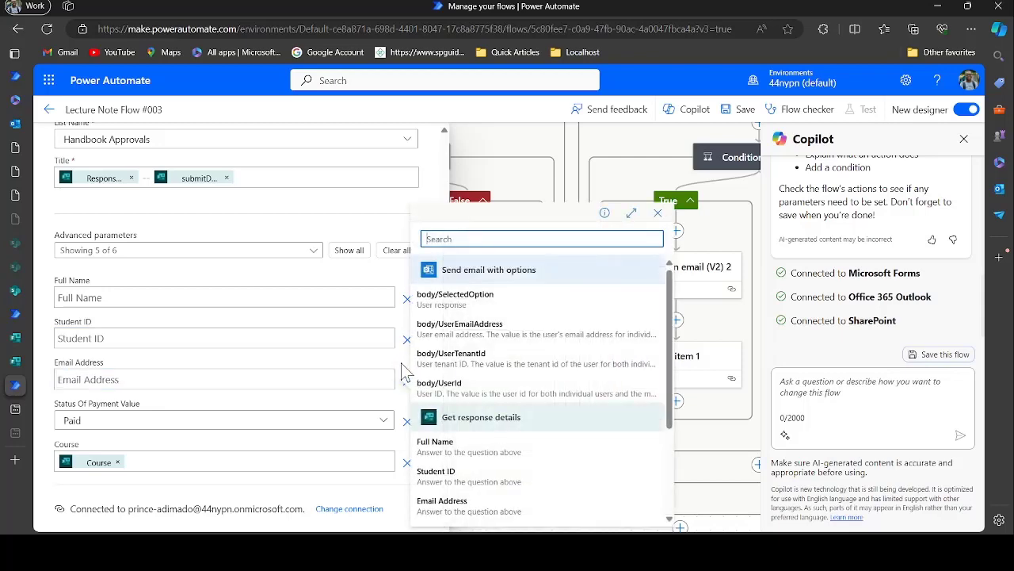
scroll(471, 475, "down", 3)
left_click(462, 359)
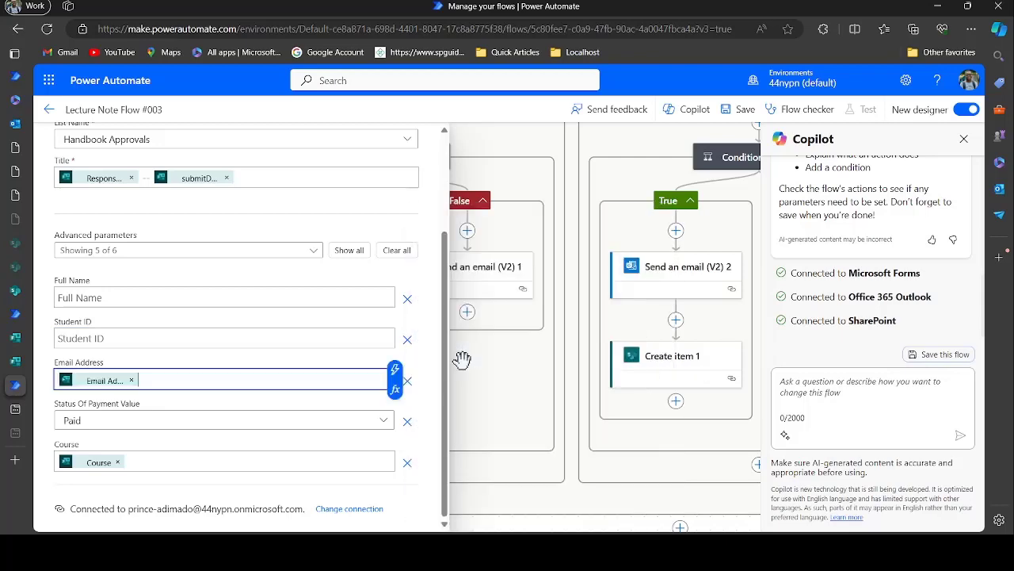
left_click(287, 335)
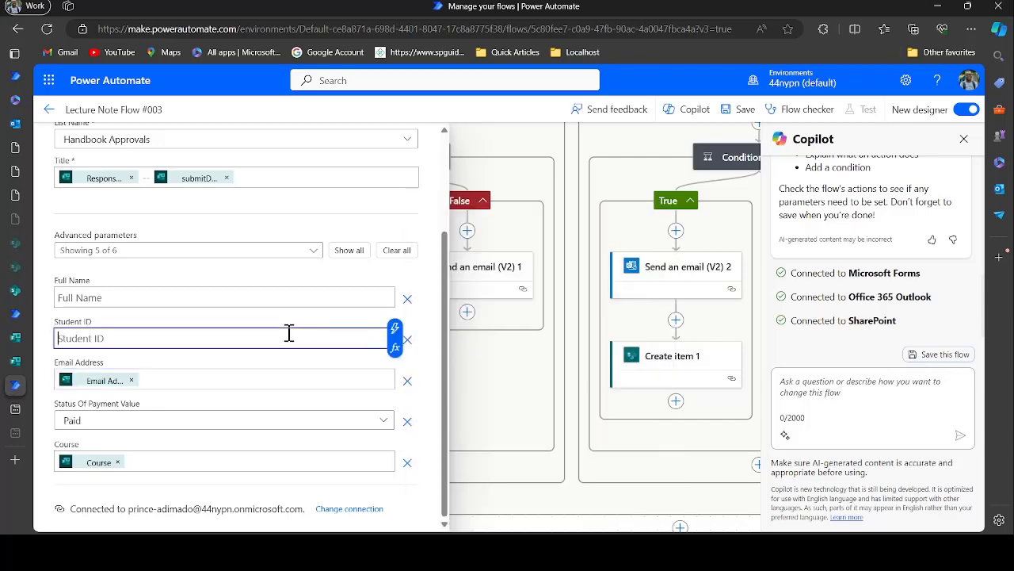
left_click(395, 331)
scroll(465, 471, "down", 5)
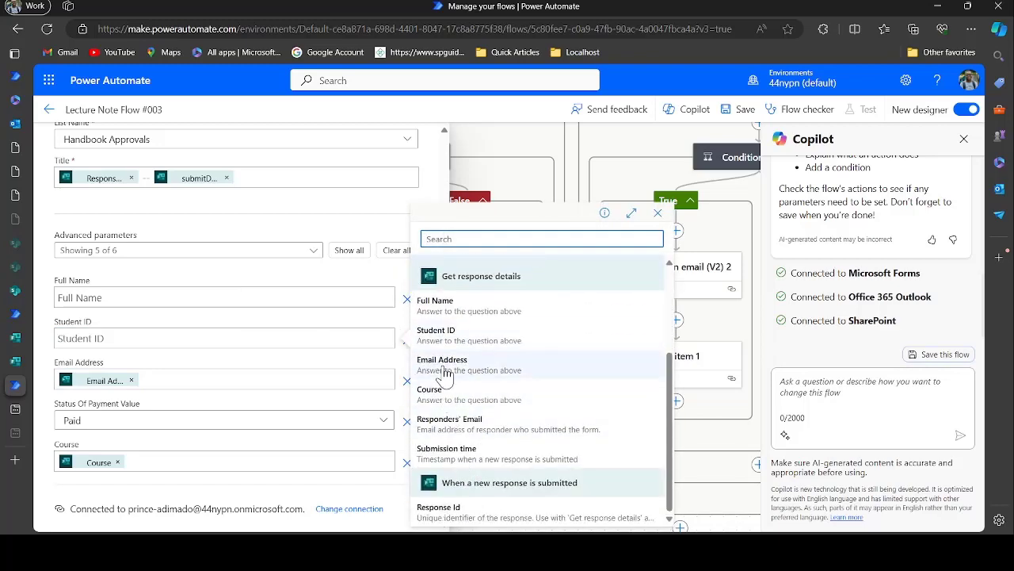
left_click(438, 332)
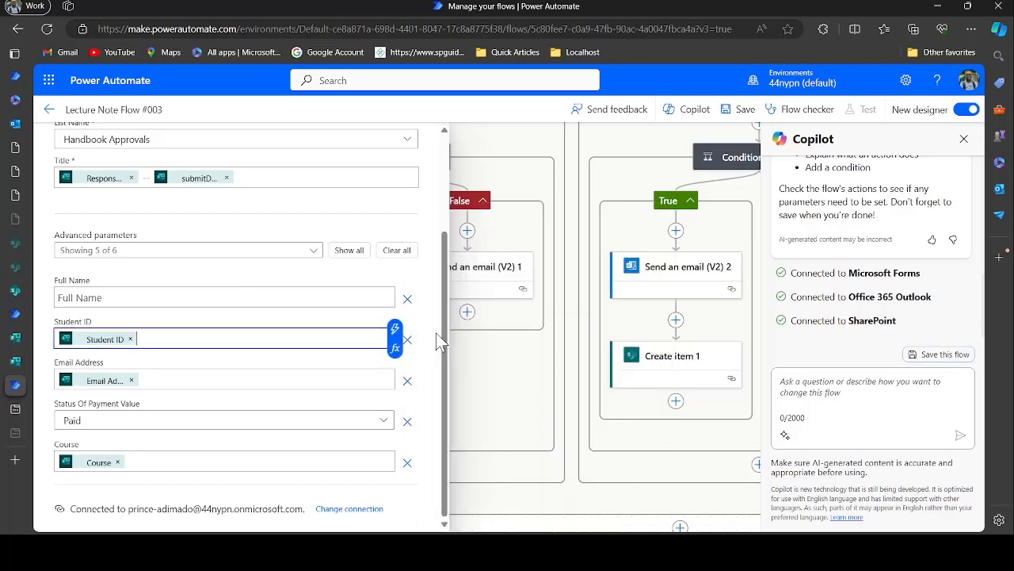
left_click(343, 298)
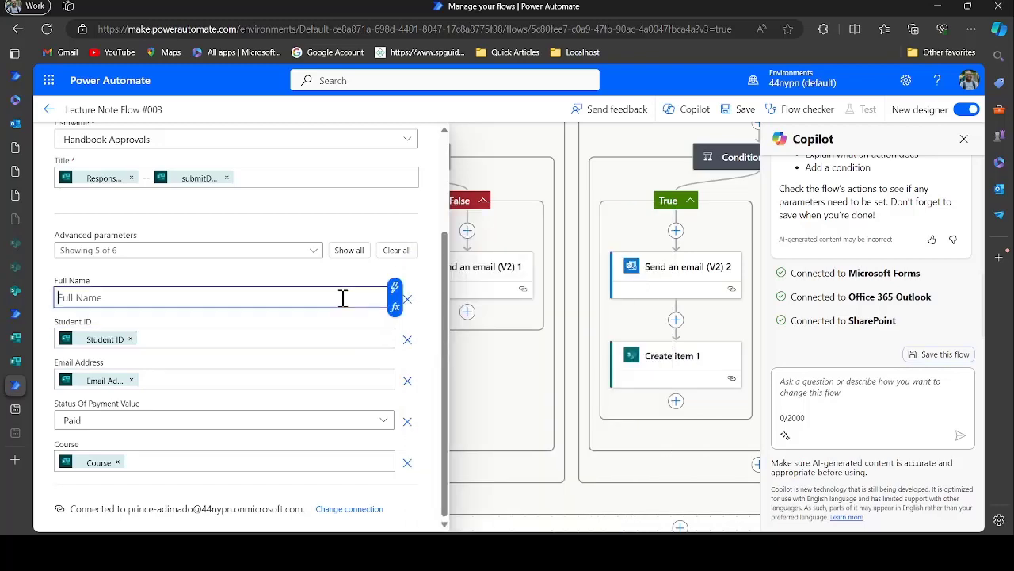
left_click(394, 288)
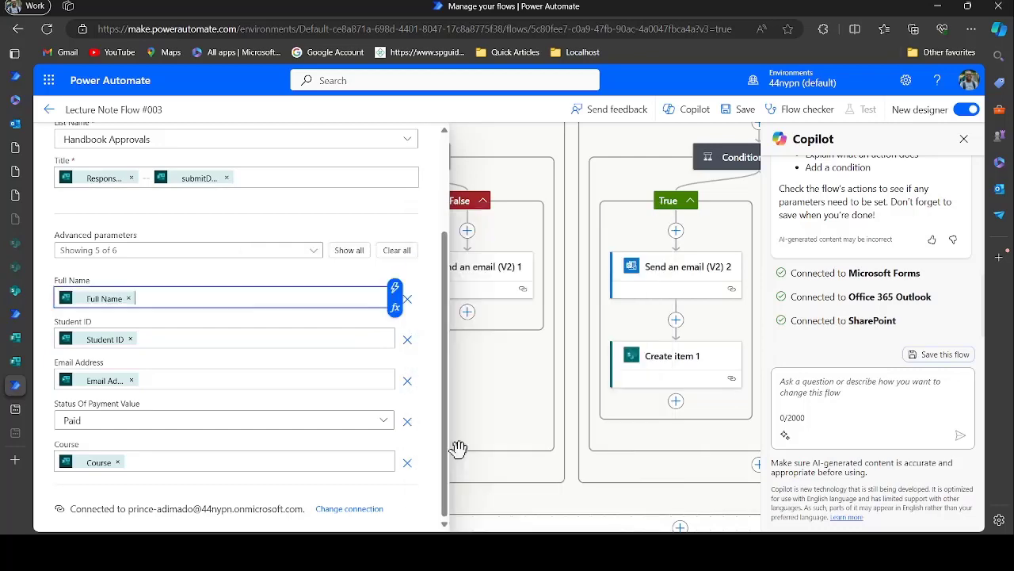
left_click(454, 448)
scroll(323, 426, "up", 3)
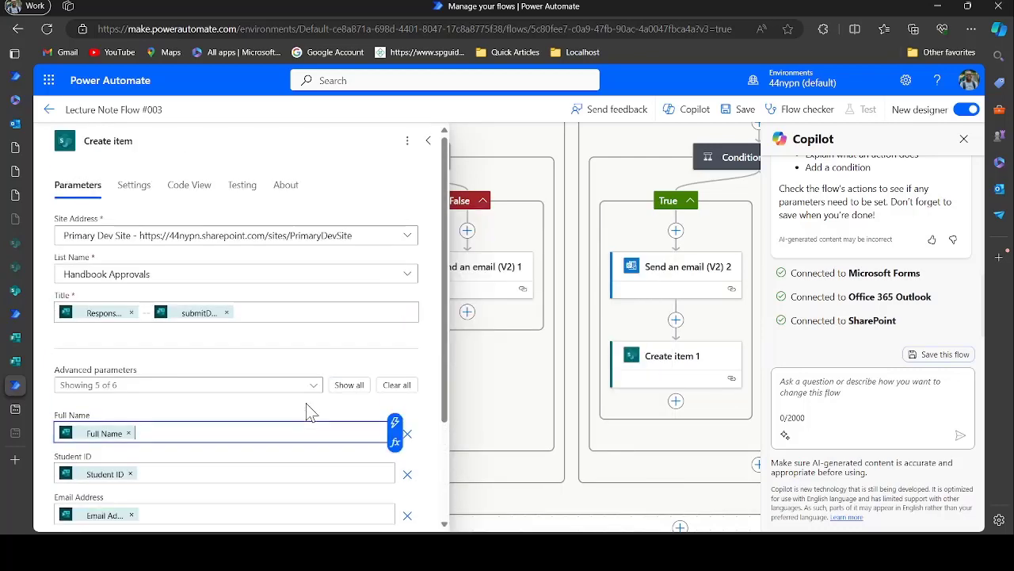
Save the flow and run a test with the latest Succeeded recently used trigger
left_click(731, 111)
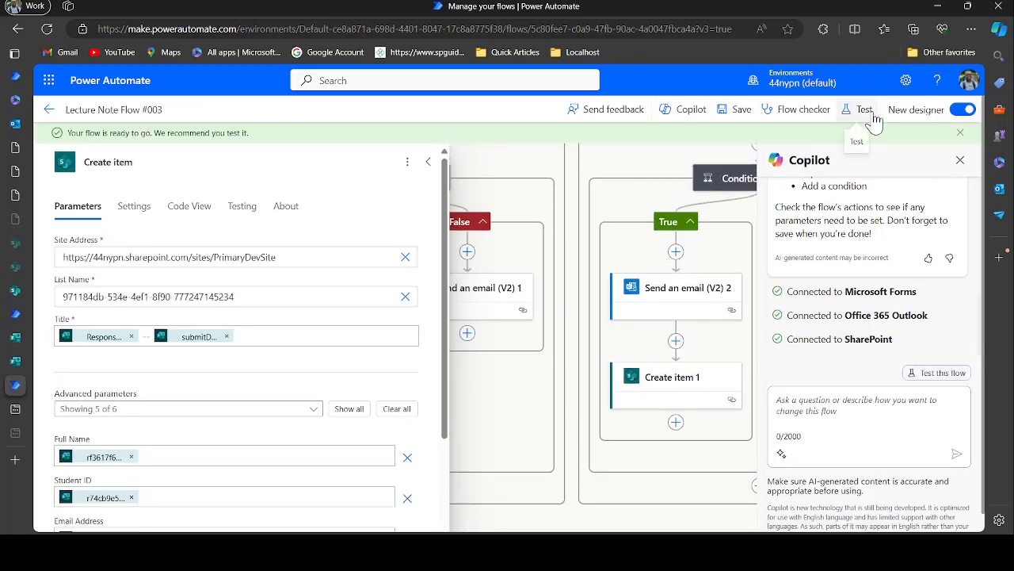
left_click(864, 111)
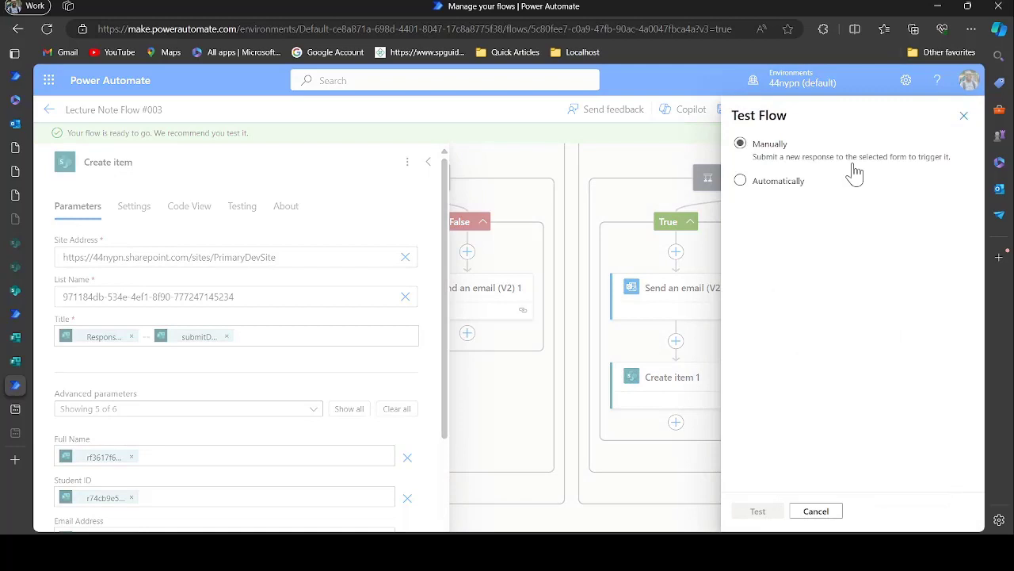
left_click(763, 185)
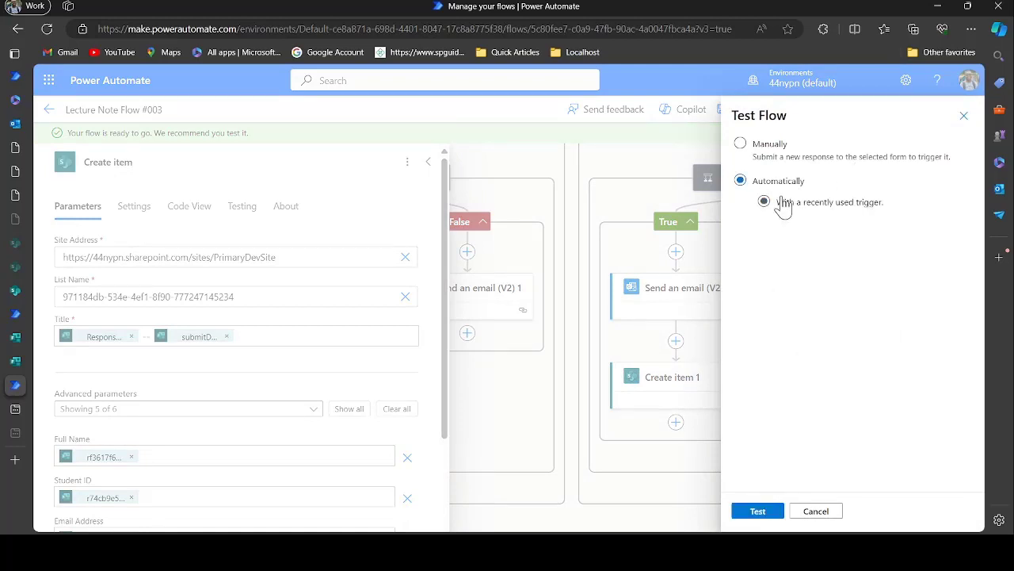
left_click(783, 204)
left_click(768, 229)
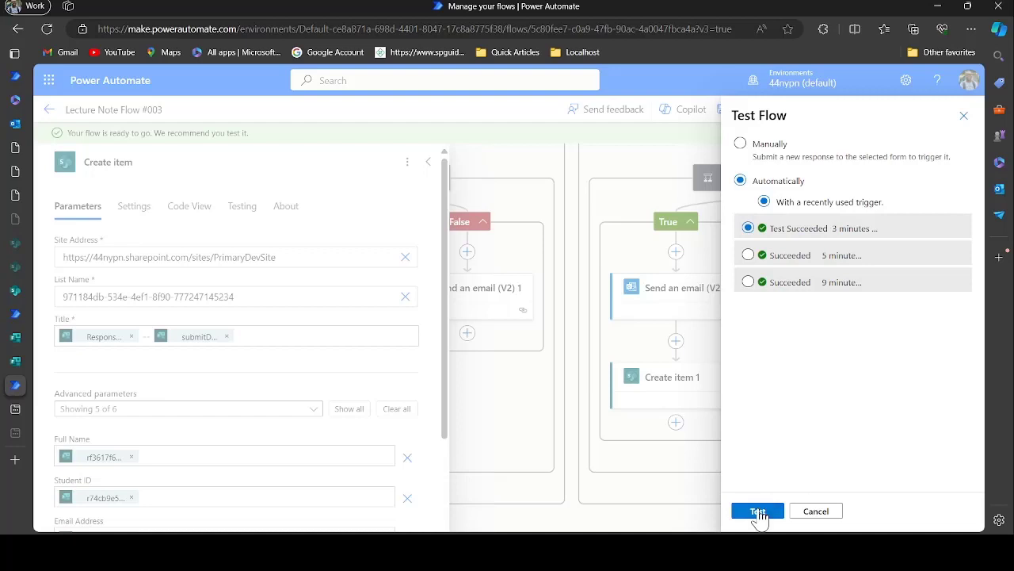
left_click(758, 511)
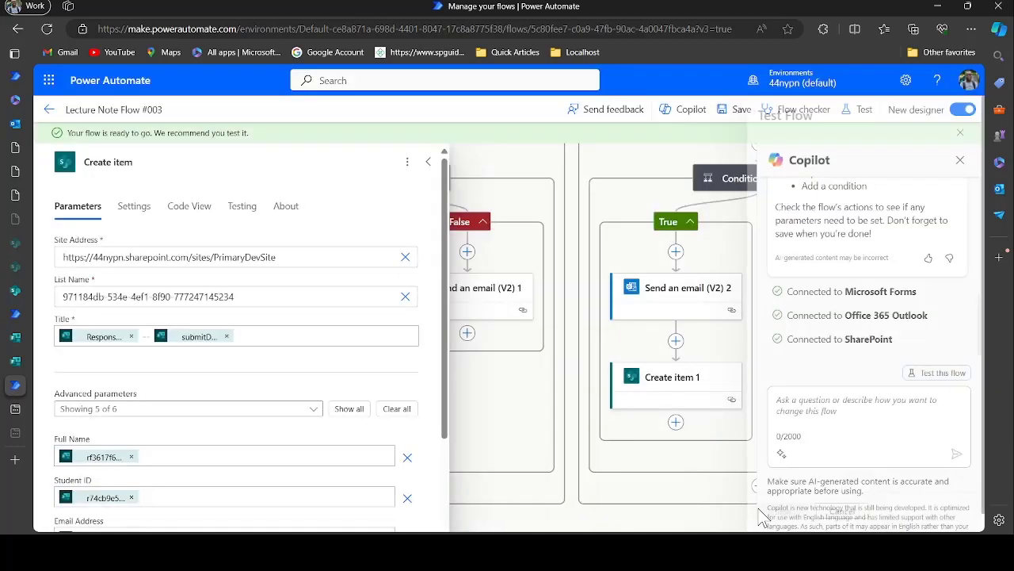
Collapse the Create item details panel to review the test run's progress
left_click(437, 164)
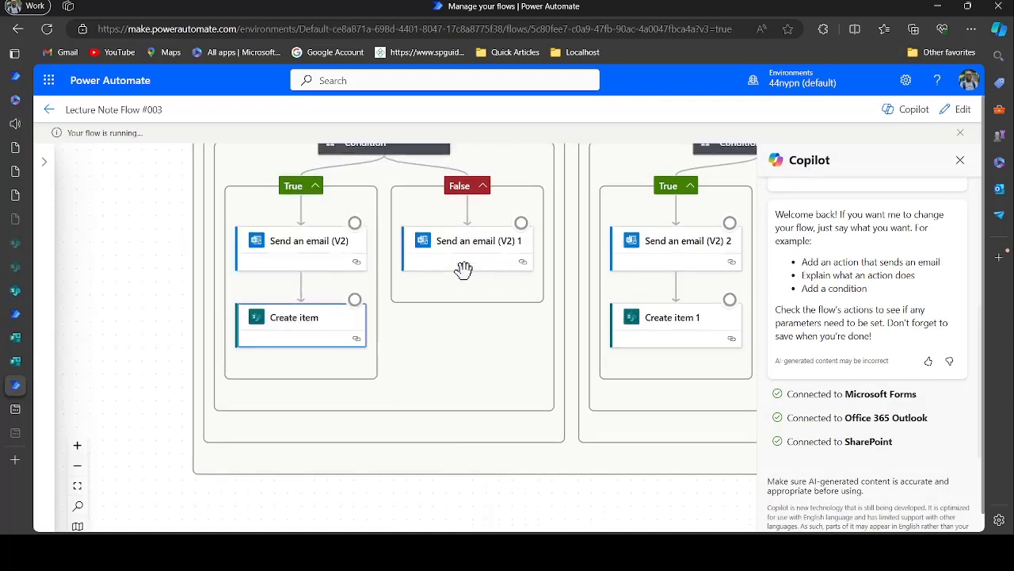
scroll(464, 267, "up", 5)
scroll(463, 270, "up", 1)
scroll(463, 270, "right", 1)
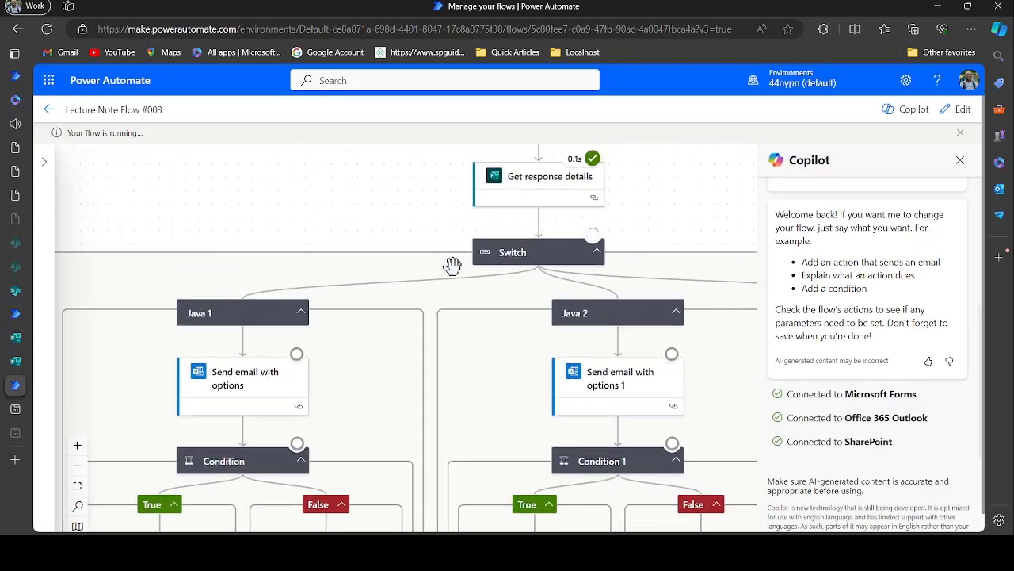
scroll(310, 283, "up", 1)
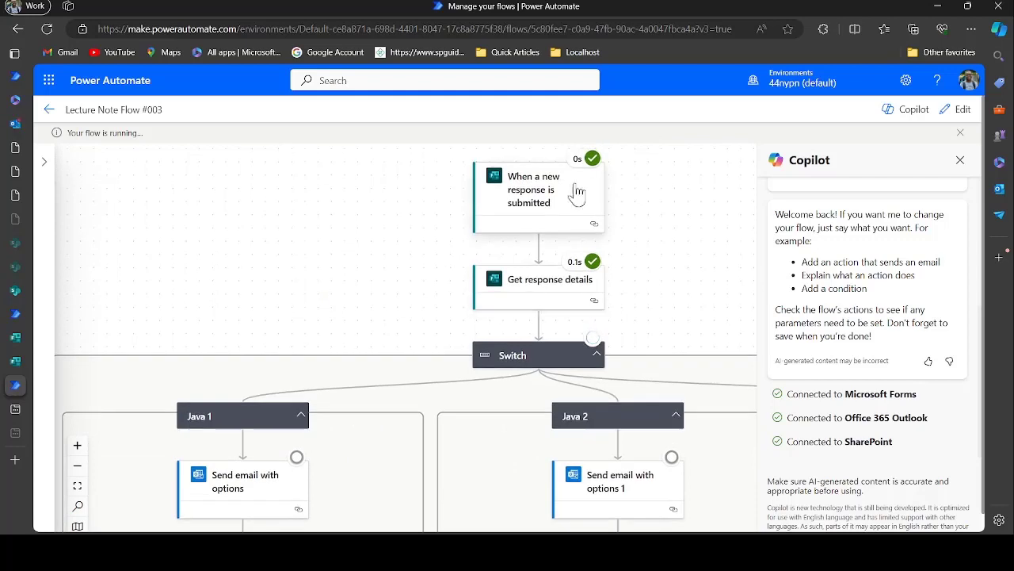
Approve the Java 1 lecture note request from the latest Outlook approval email
mouse_move(11, 147)
left_click(14, 124)
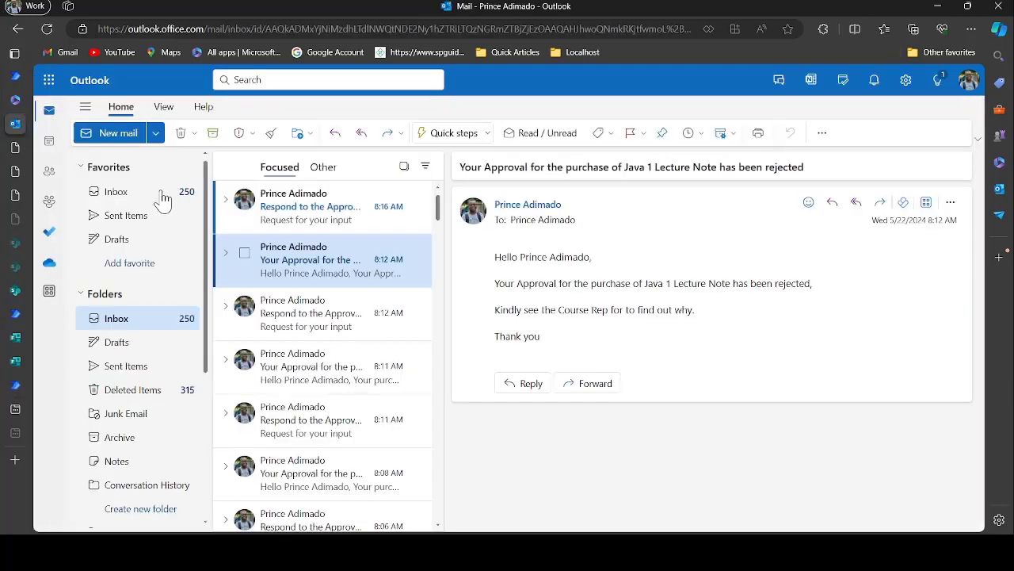
left_click(333, 230)
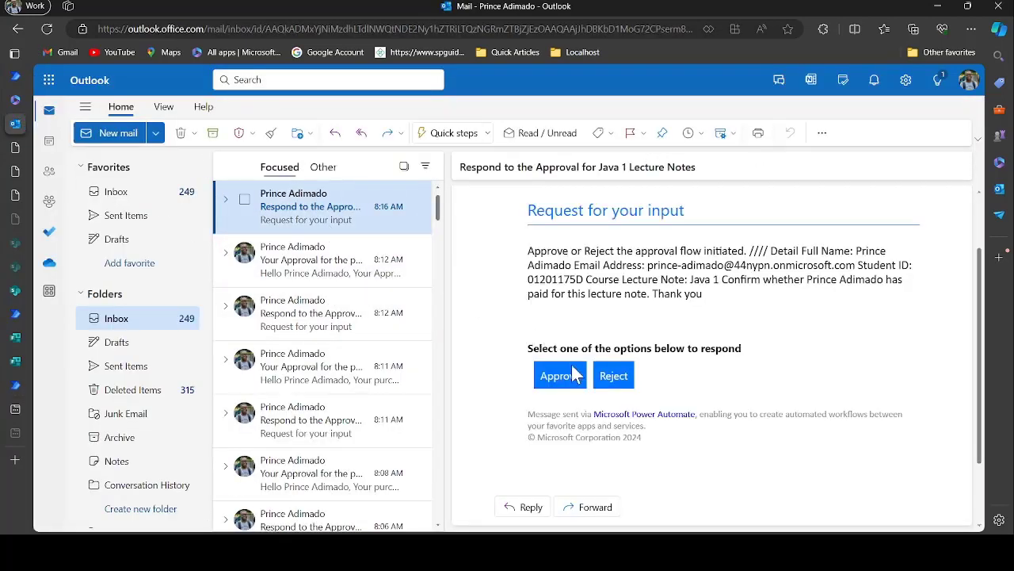
left_click(558, 377)
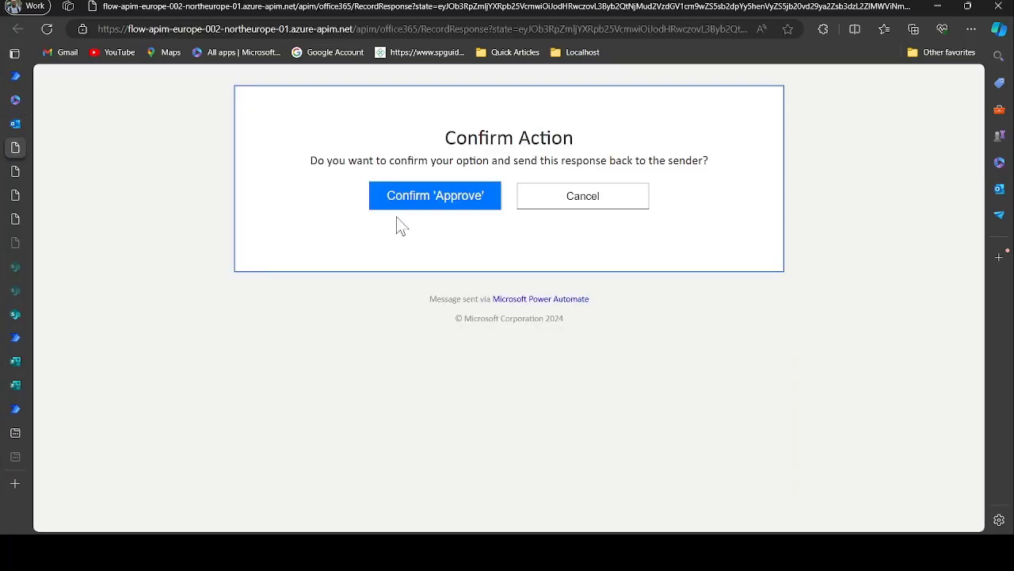
left_click(430, 195)
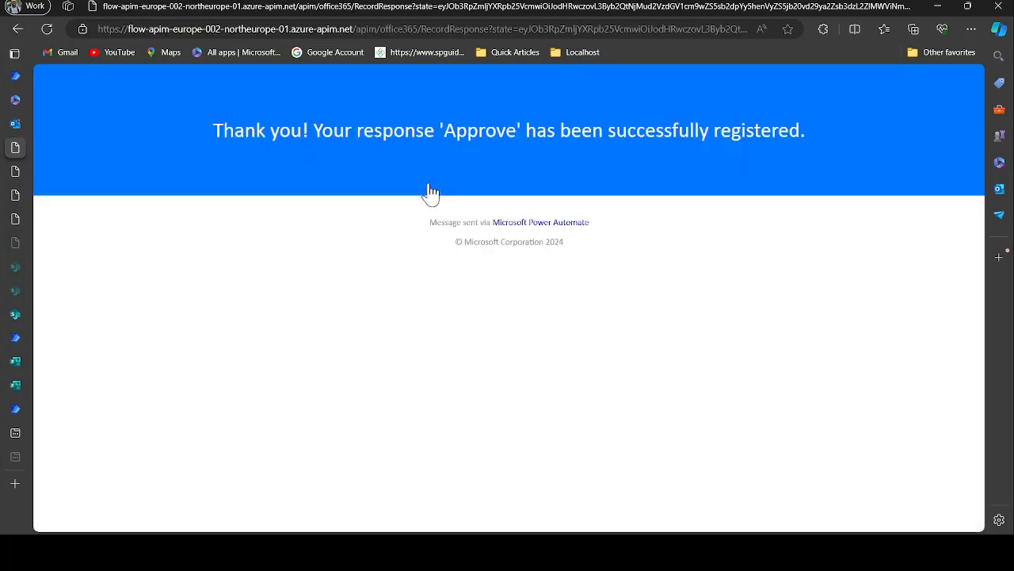
Check Handbook Approvals for the new Paid item with Course Java 1
mouse_move(20, 349)
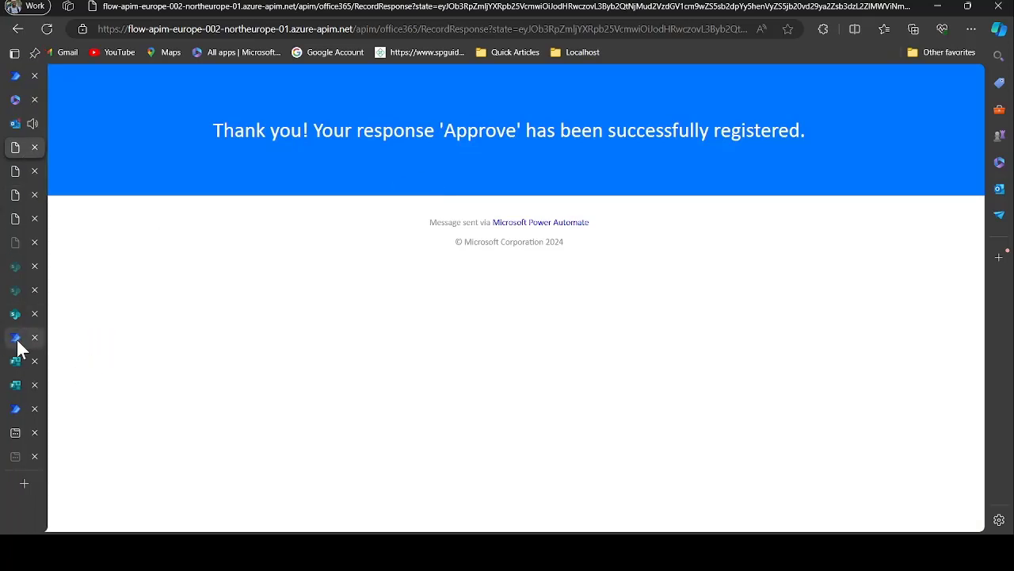
left_click(16, 314)
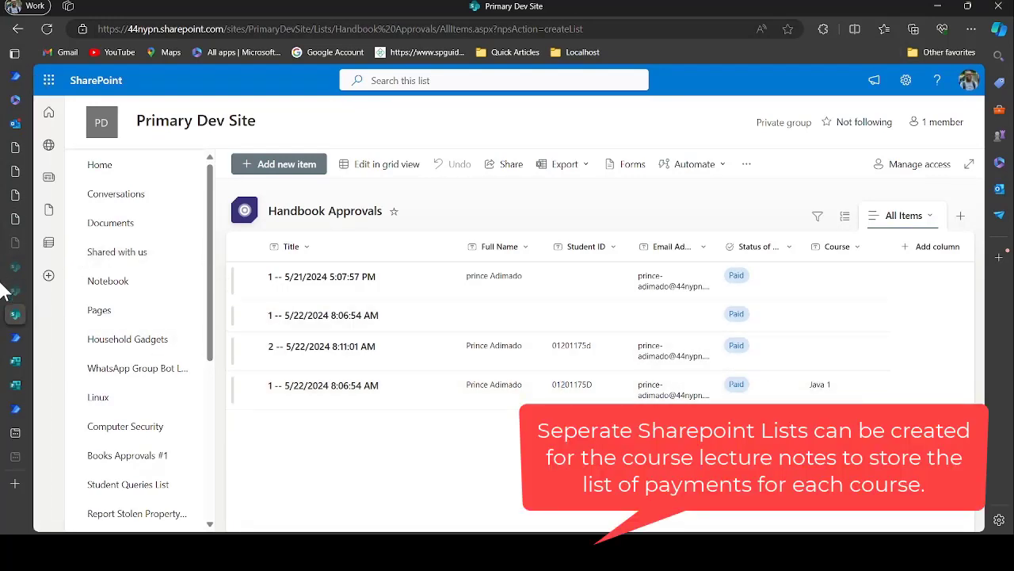
mouse_move(16, 336)
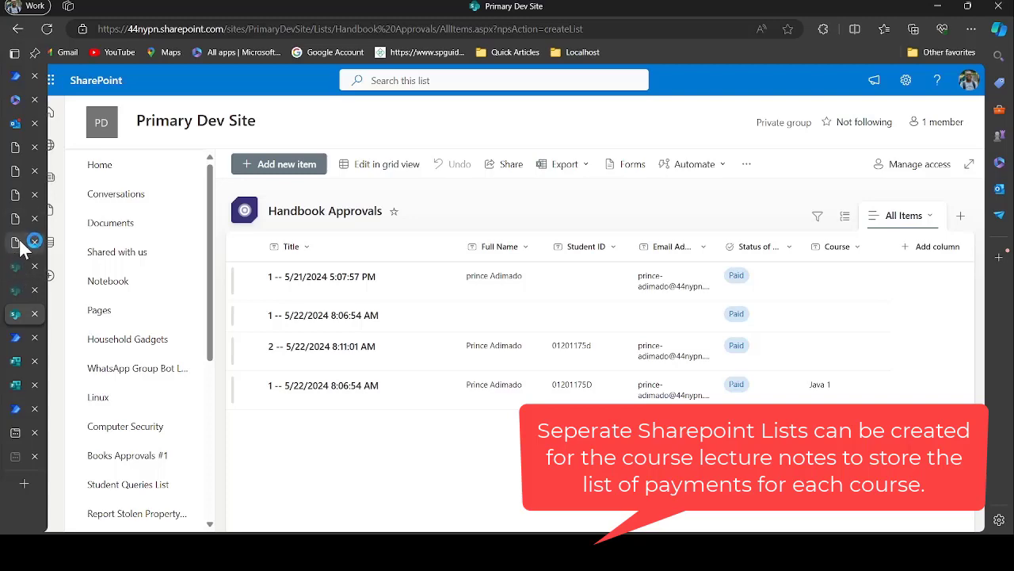
Reopen Lecture Note Flow #003 for editing and zoom out to view both Java branches
left_click(15, 409)
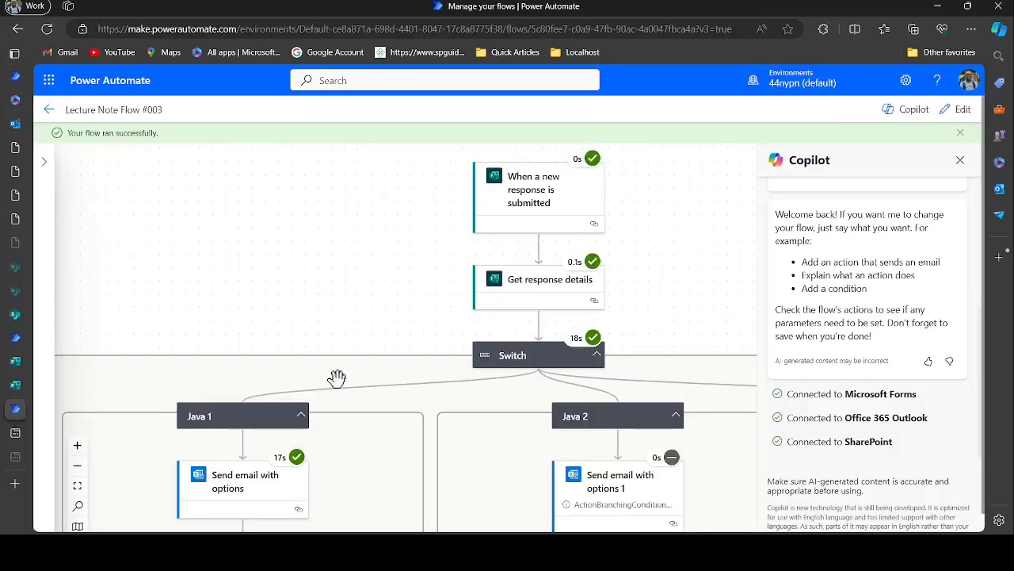
left_click(961, 113)
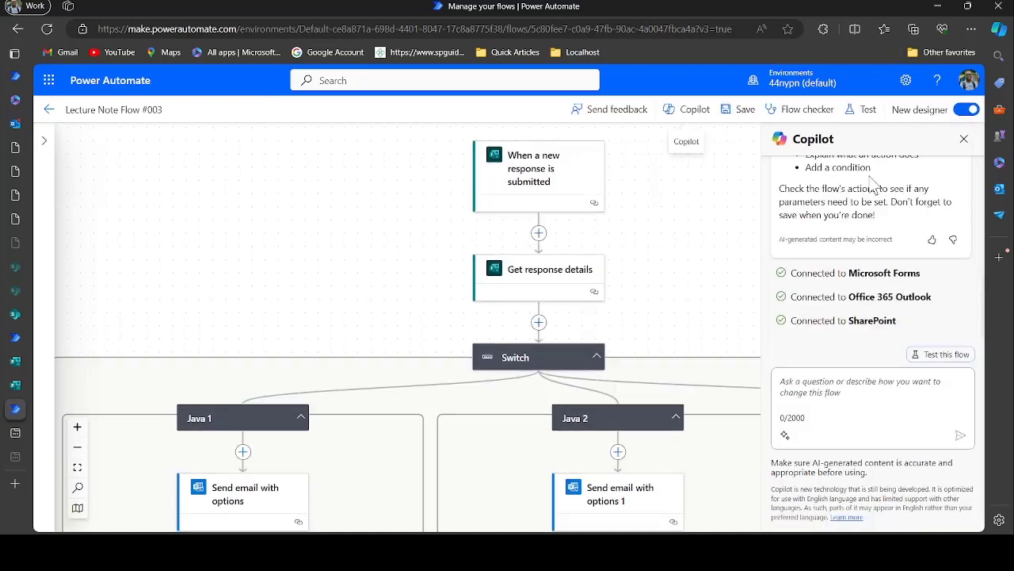
scroll(675, 317, "down", 5)
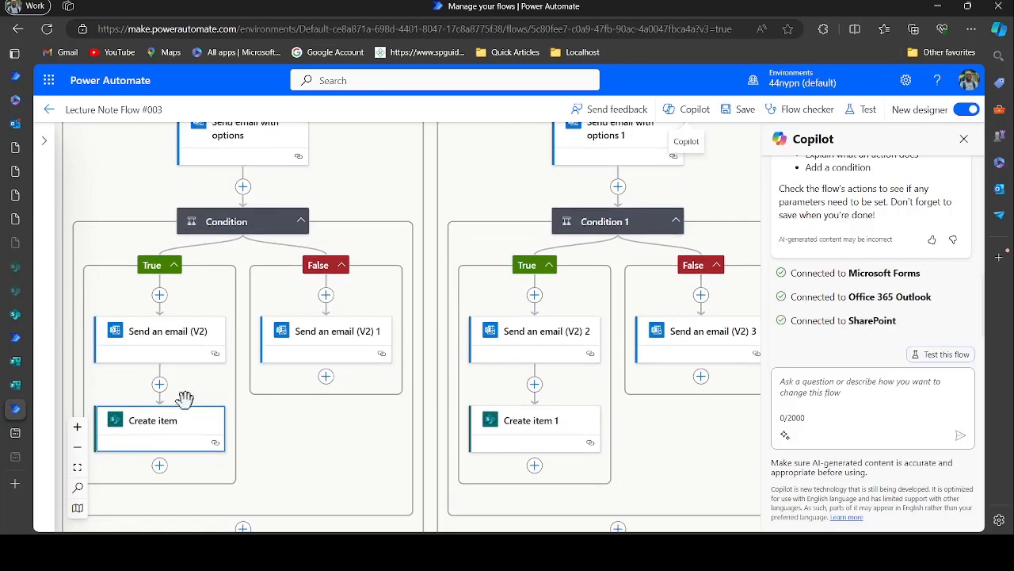
left_click(77, 448)
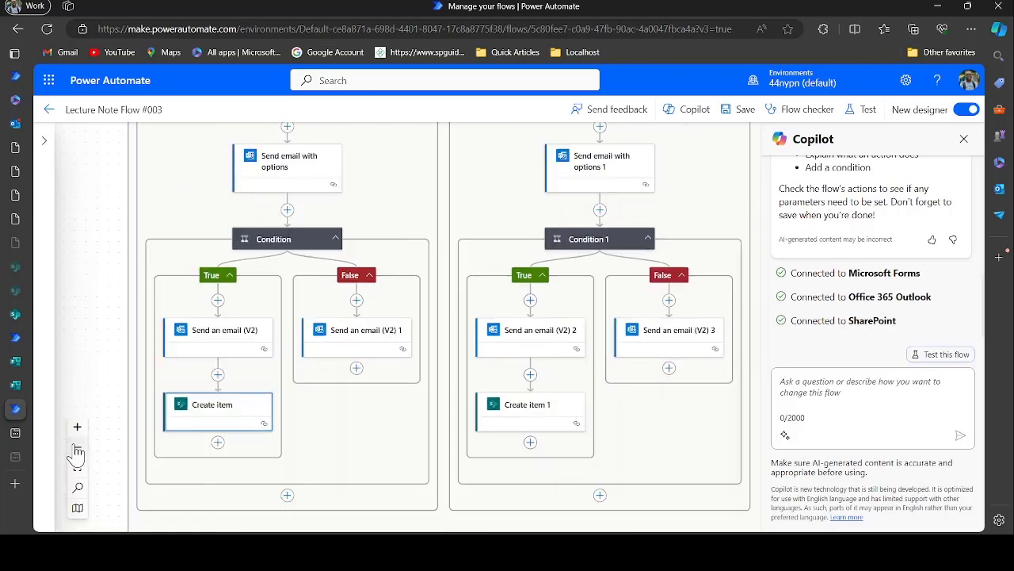
left_click(77, 448)
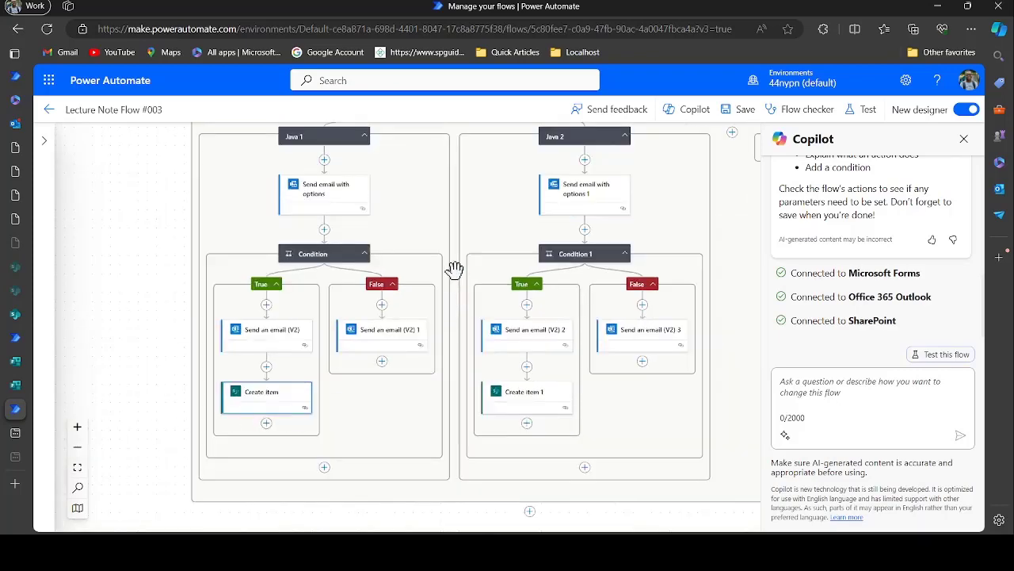
scroll(454, 269, "up", 3)
scroll(454, 269, "up", 3)
scroll(455, 270, "down", 2)
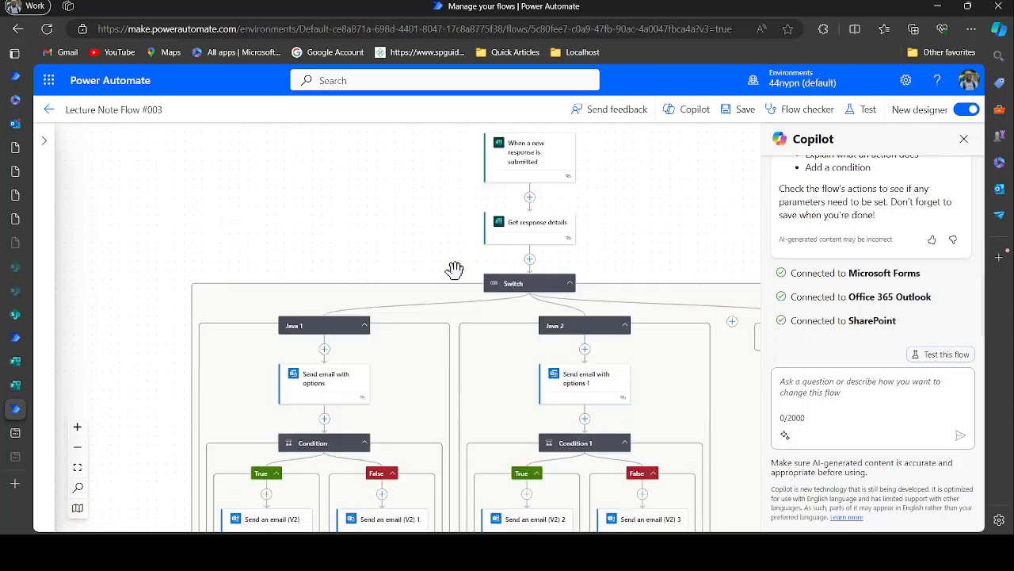